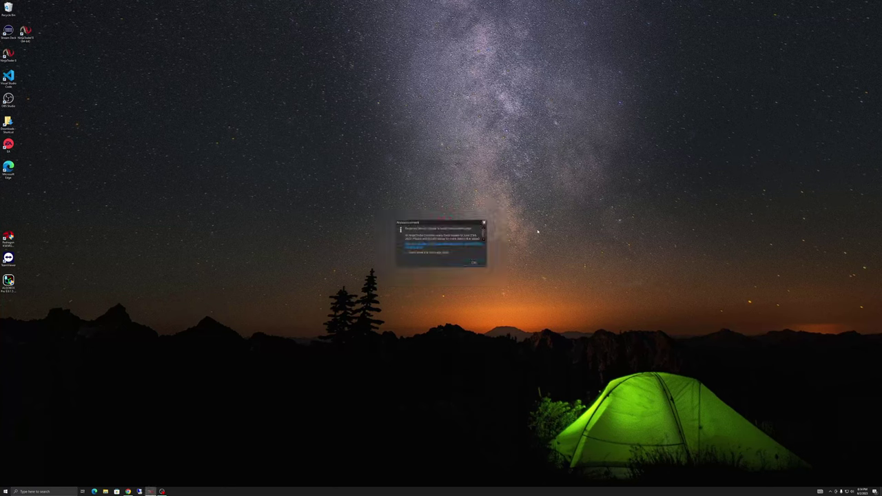
Dismiss the startup announcement, then search Windows for "security" and open Windows Security
left_click(478, 264)
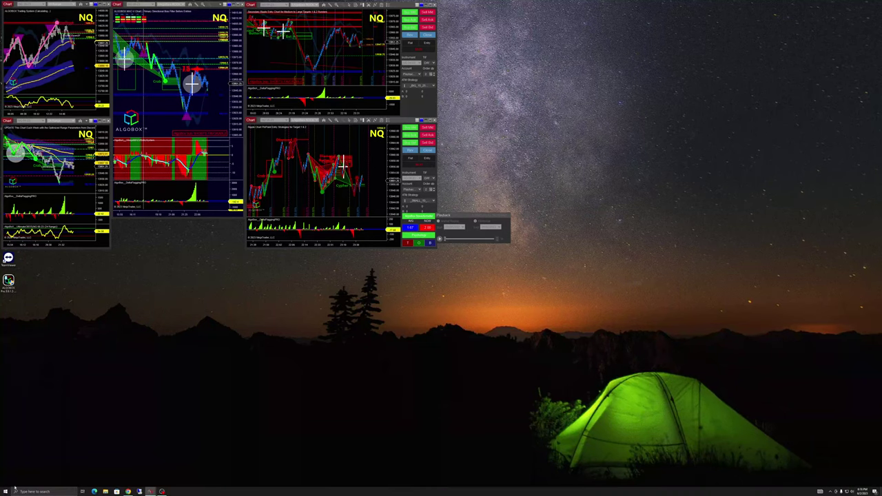
left_click(15, 489)
type("settings")
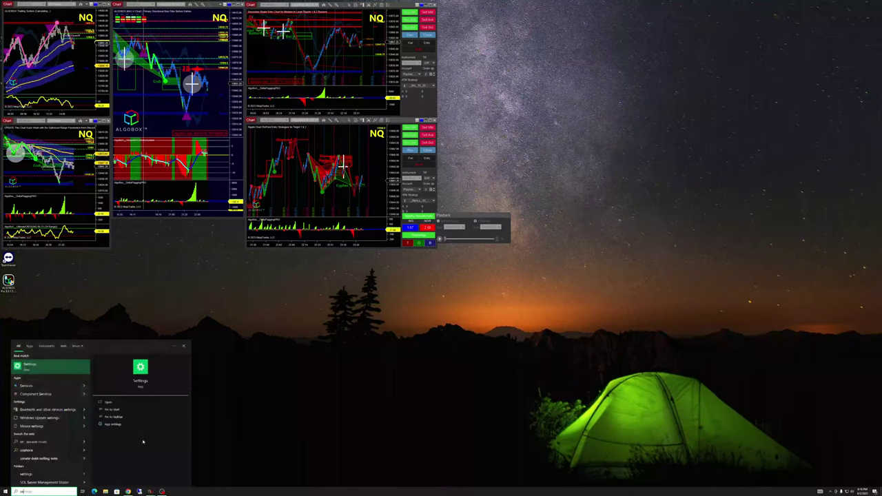
key("BackSpace")
key("BackSpace")
key("BackSpace")
key("BackSpace")
key("BackSpace")
key("BackSpace")
type("curity")
key("Down")
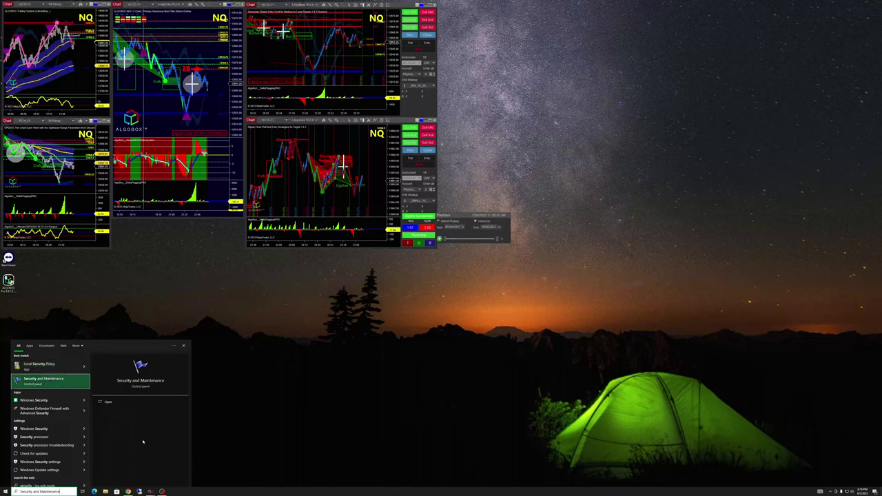
key("Down")
key("Return")
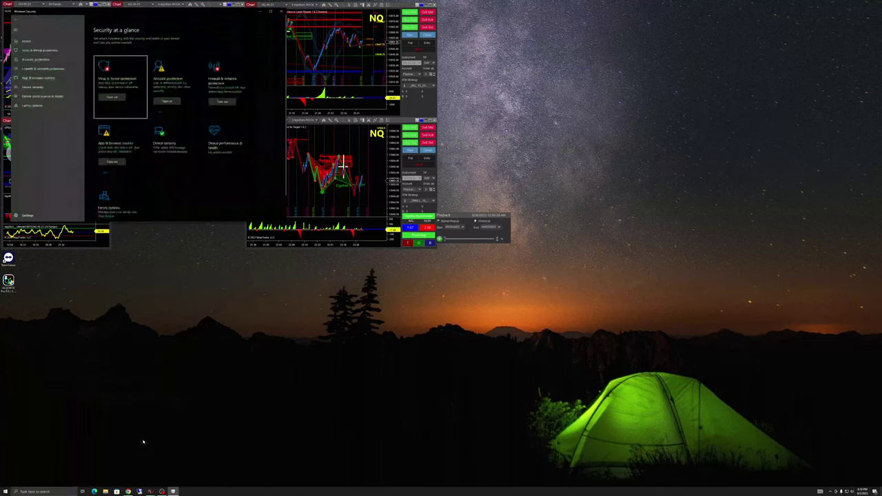
Move Windows Security clear of the charts, check its virus and threat protection settings, and close it
left_click_drag(218, 9, 743, 118)
left_click(642, 199)
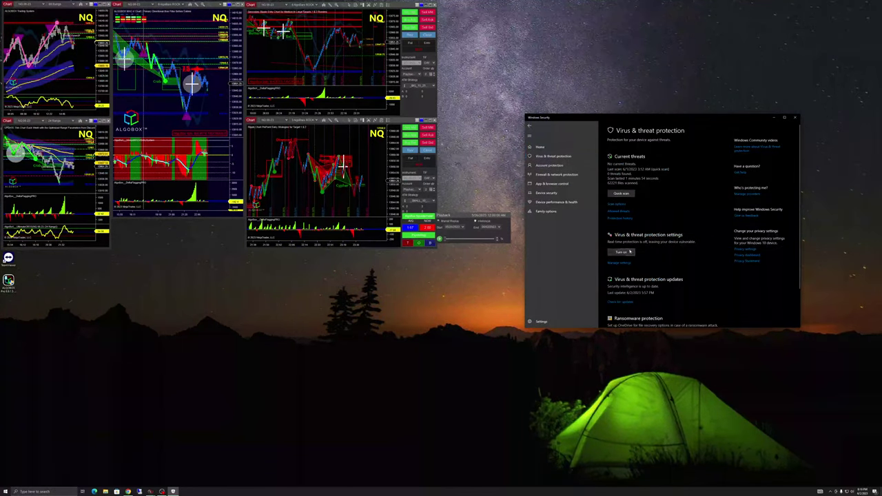
left_click(620, 264)
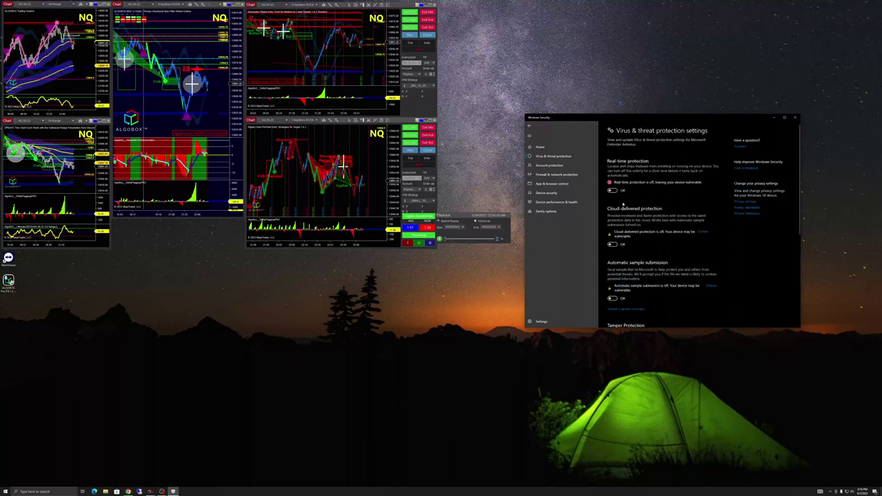
left_click(795, 117)
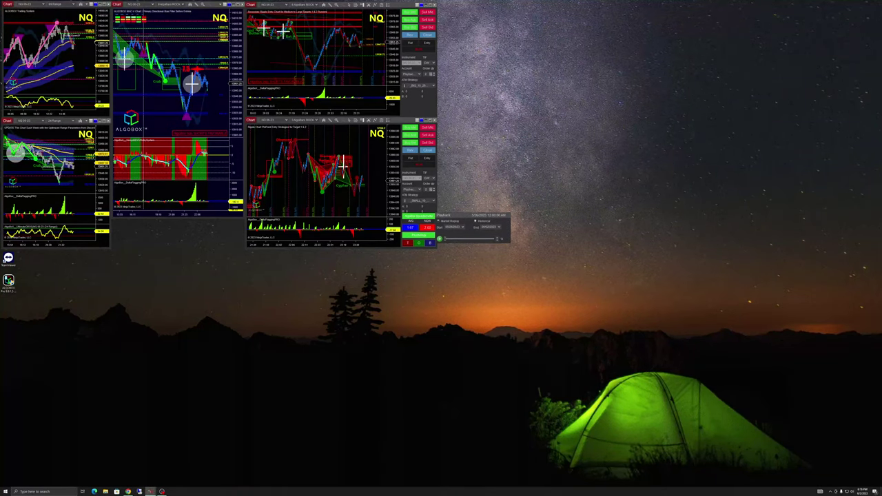
Open the Indicators dialog for the NQ 1 AlgoBars ROCK chart and place it clear of the chart
key("super+d")
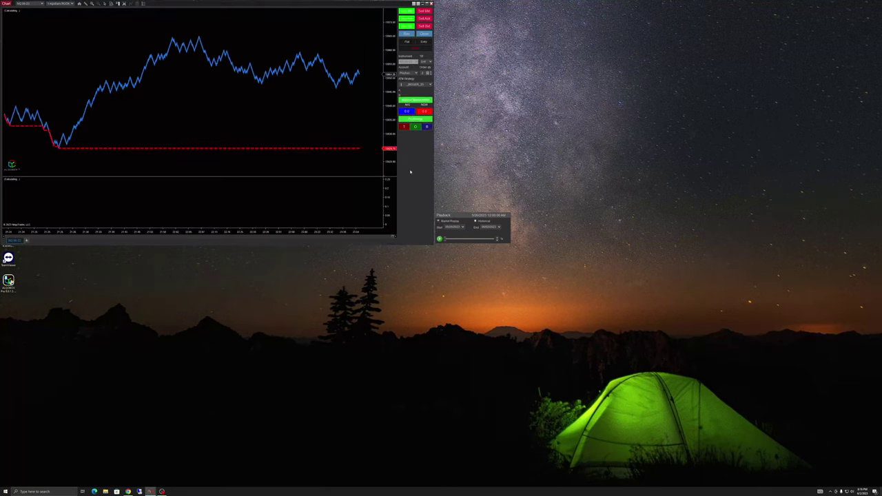
right_click(336, 129)
left_click(355, 181)
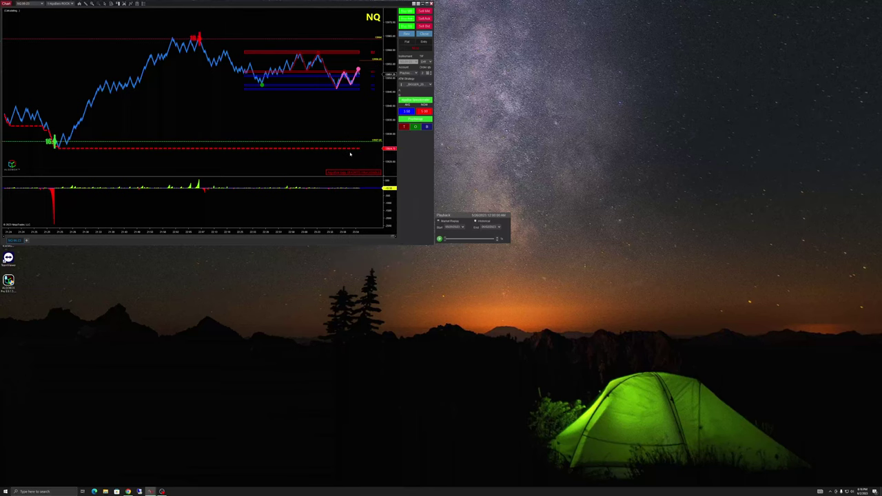
key("ctrl+i")
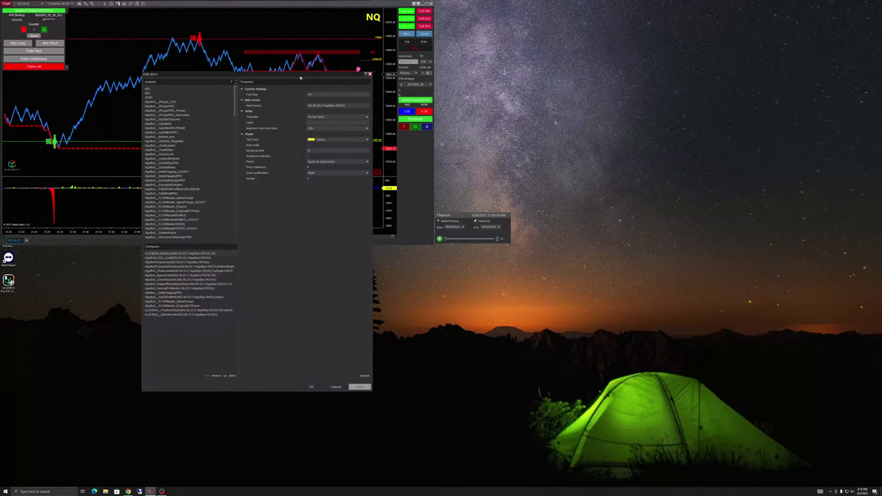
left_click_drag(300, 78, 704, 114)
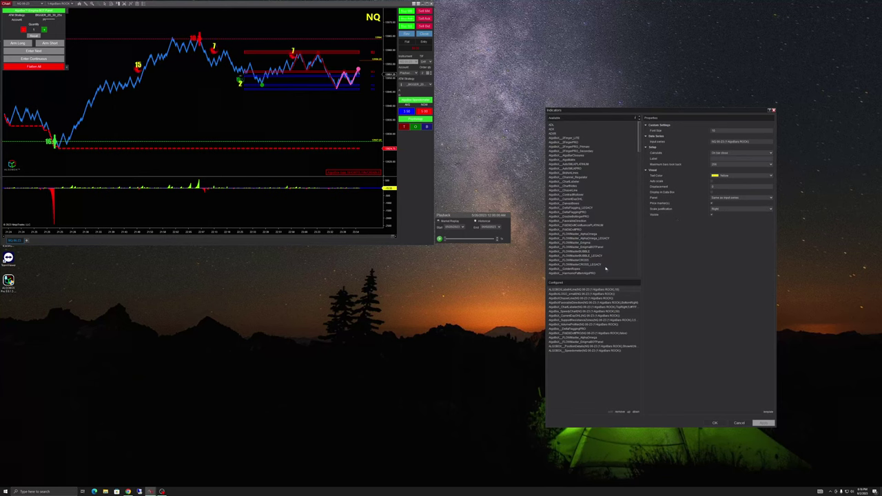
Remove every configured indicator from the NQ chart and apply the emptied list
left_click(620, 412)
left_click(620, 412)
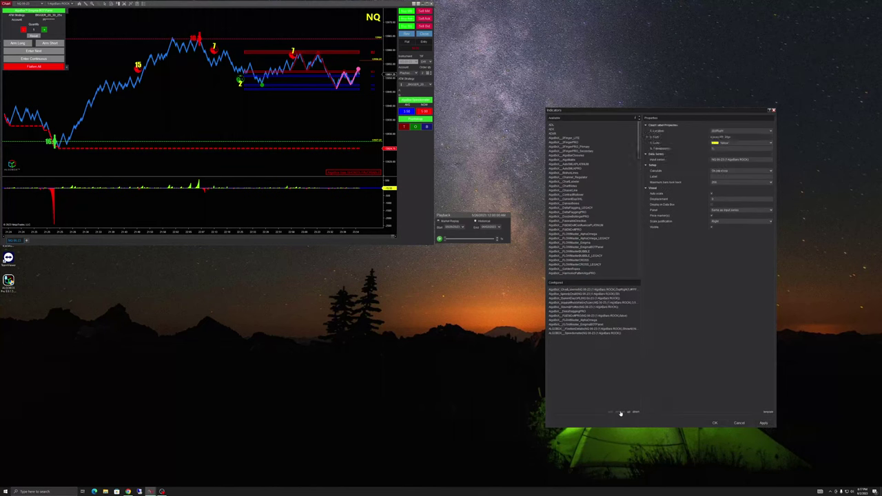
left_click(620, 412)
left_click(620, 412)
left_click(620, 412)
left_click(620, 412)
left_click(620, 412)
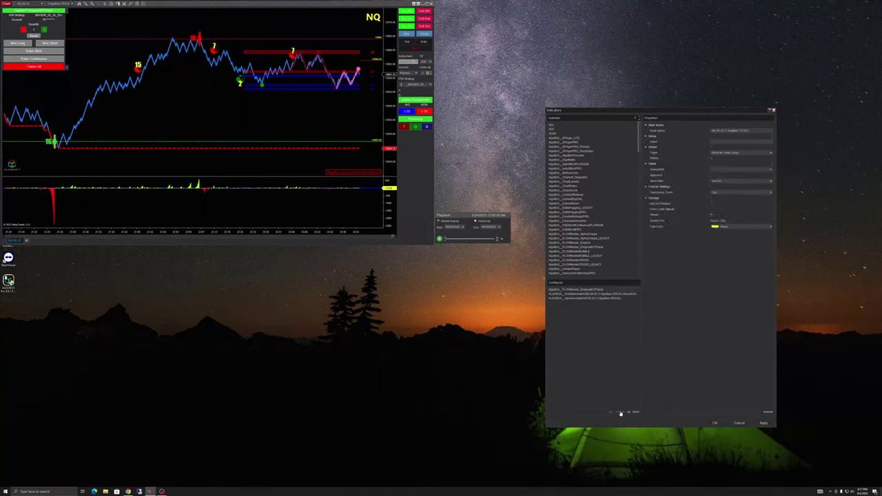
left_click(620, 412)
left_click(620, 412)
left_click(620, 412)
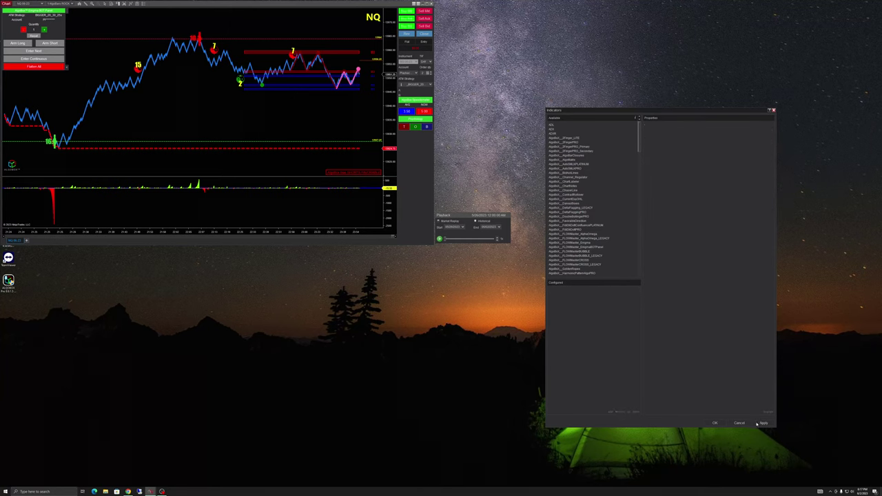
left_click(761, 423)
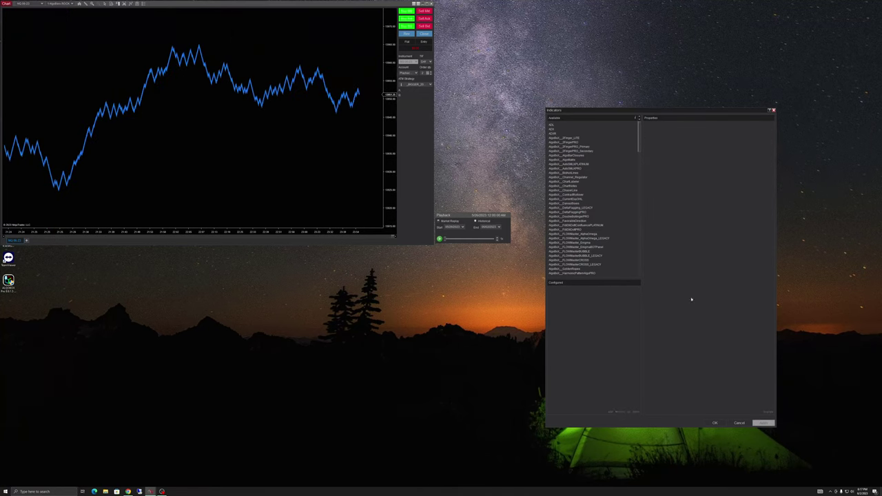
Add the AlgoBox FLOWMaster_EnigmaBOTPanel indicator to the NQ chart with its default settings
double_click(587, 248)
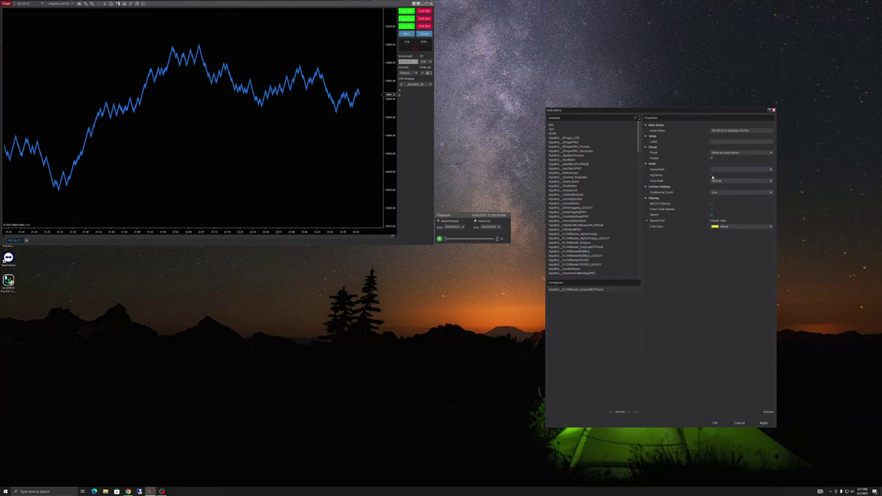
left_click(716, 423)
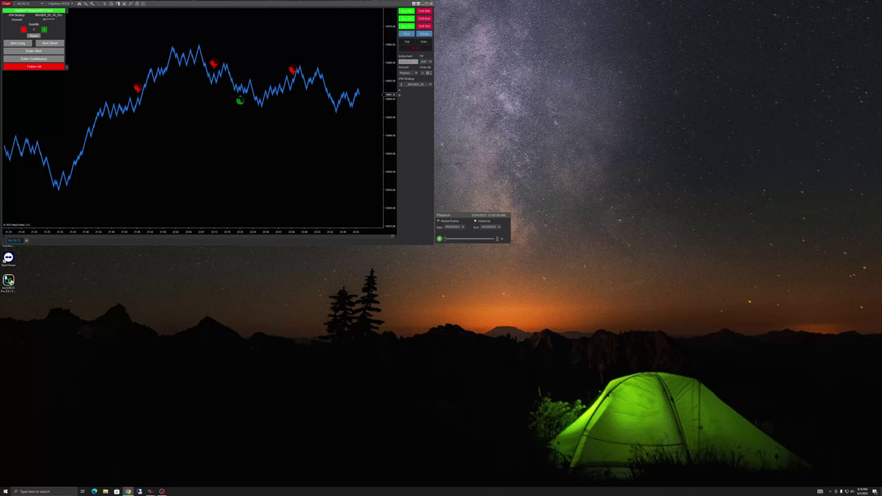
Switch to Discord, place its window beside the chart, and view the posted 3 Range test video full screen
left_click_drag(159, 166, 692, 10)
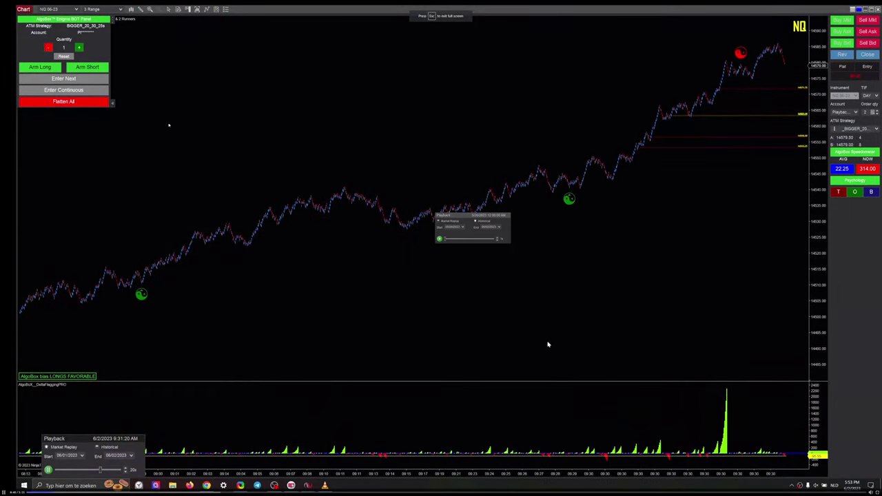
left_click(72, 91)
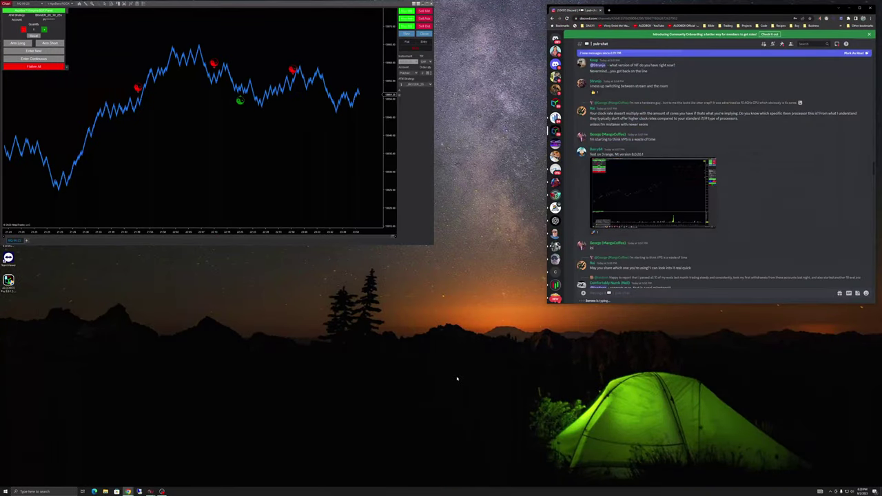
Launch ZoomIt, accept its licence terms, review the drawing options, and confirm the settings
key("super")
type("zoomit")
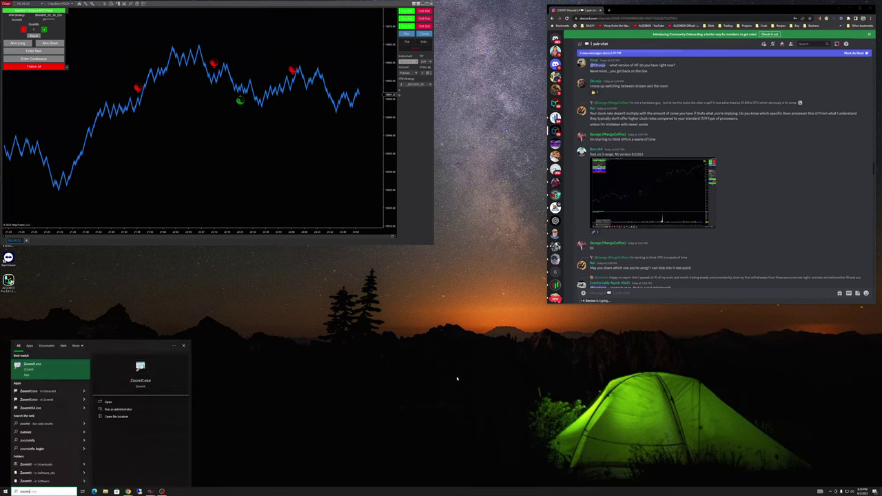
key("Return")
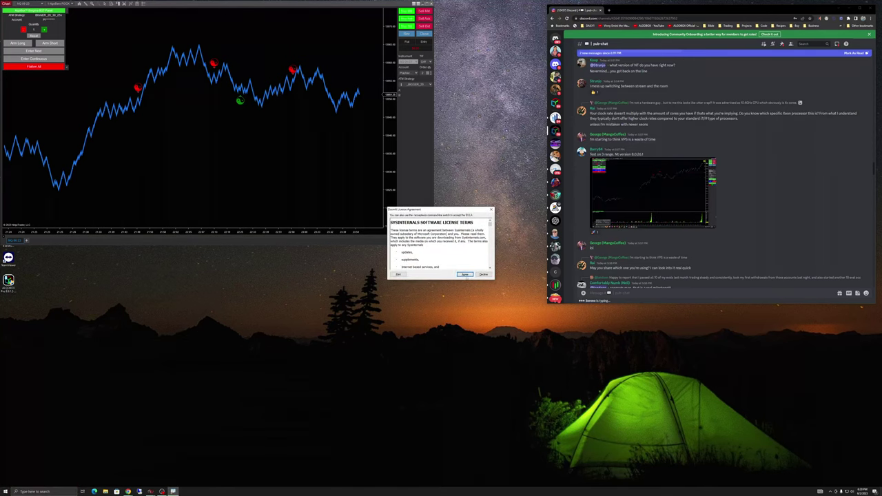
left_click(464, 274)
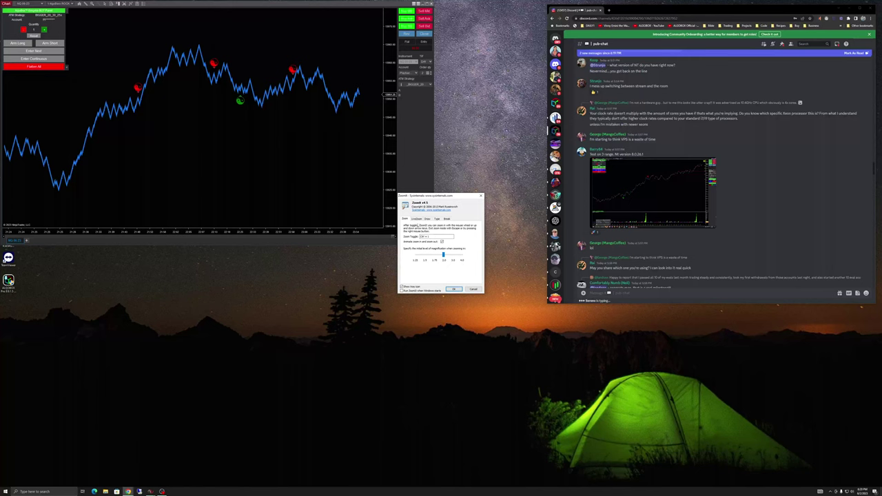
left_click(427, 218)
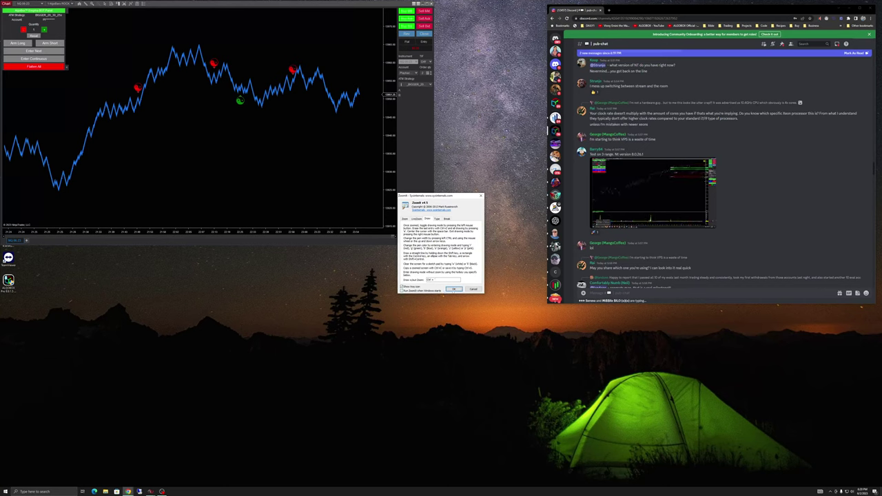
left_click(454, 289)
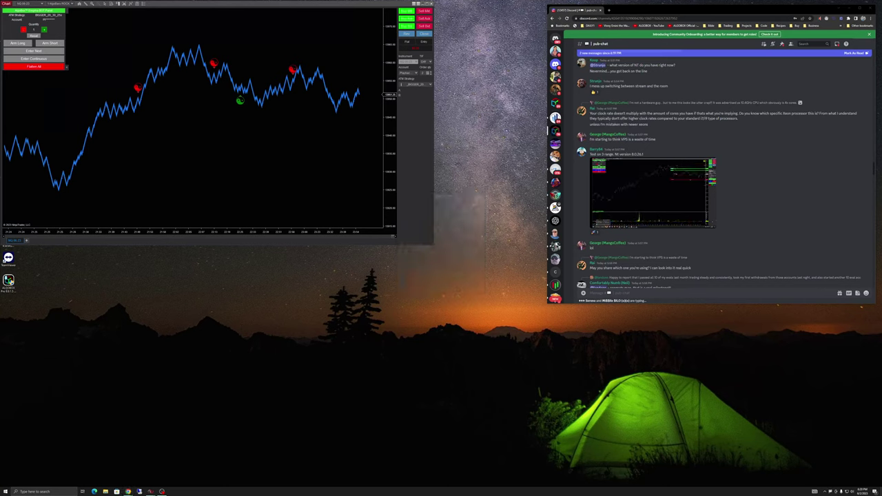
Draw a few freehand test strokes on the desktop with ZoomIt and erase them
left_click_drag(468, 259, 474, 263)
mouse_move(459, 294)
left_mouse_down()
mouse_move(513, 341)
mouse_move(442, 298)
left_mouse_up()
key("e")
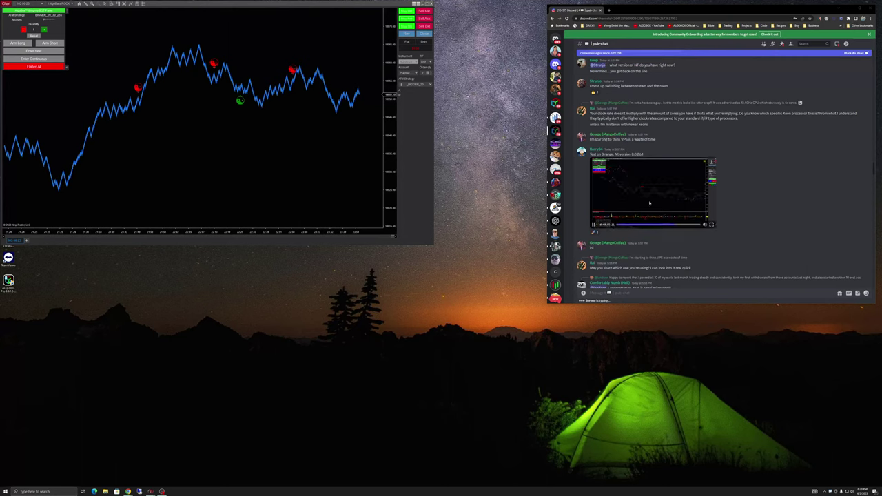
Pause the test video in the Discord channel and switch the NQ chart to the 3 Range interval
left_click(594, 225)
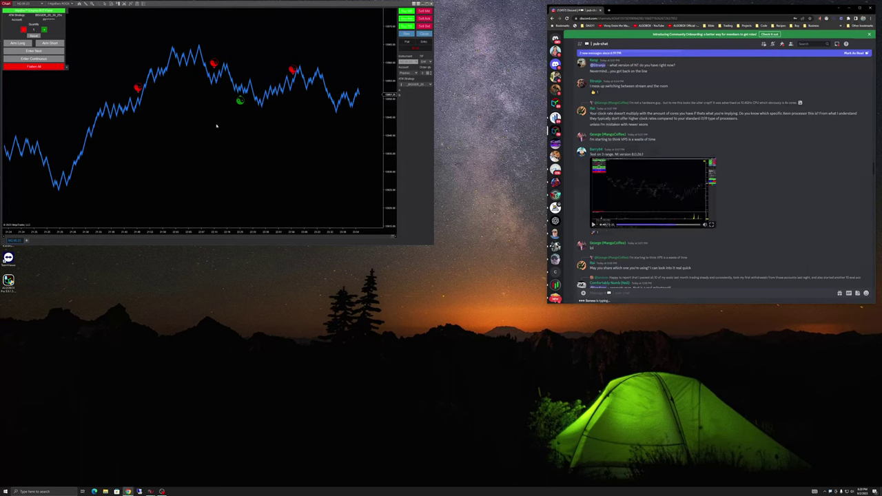
left_click(265, 144)
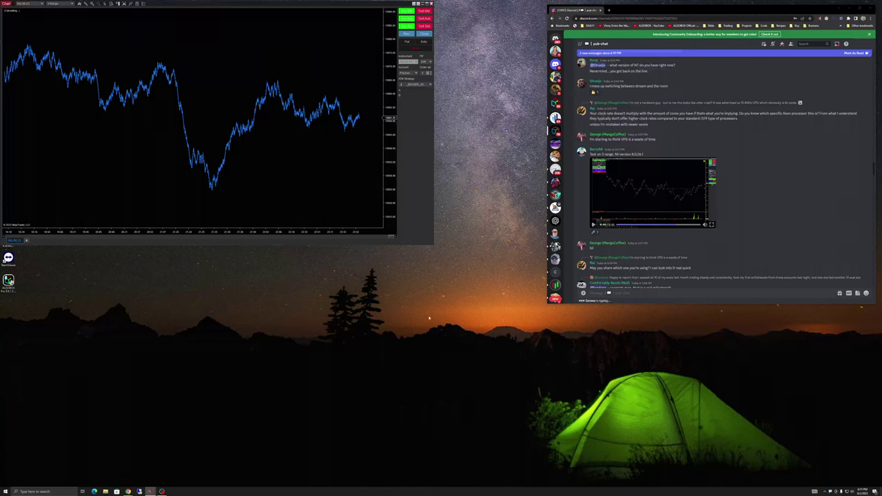
Draw three red freehand arrows pointing at the green tent in the wallpaper, then clear them and leave drawing mode
mouse_move(426, 297)
left_mouse_down()
mouse_move(418, 324)
mouse_move(554, 405)
mouse_move(554, 429)
left_mouse_up()
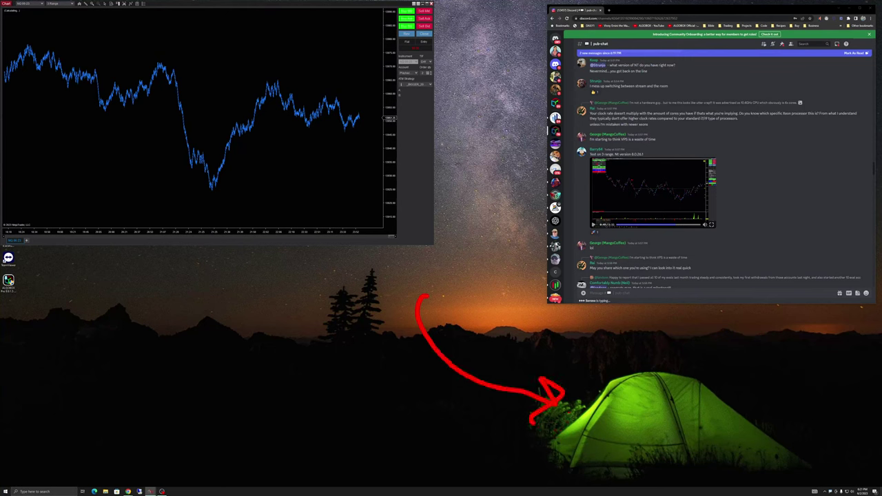
mouse_move(424, 377)
left_mouse_down()
mouse_move(493, 436)
mouse_move(531, 451)
mouse_move(522, 457)
left_mouse_up()
left_click_drag(736, 344, 701, 392)
left_click_drag(698, 376, 751, 385)
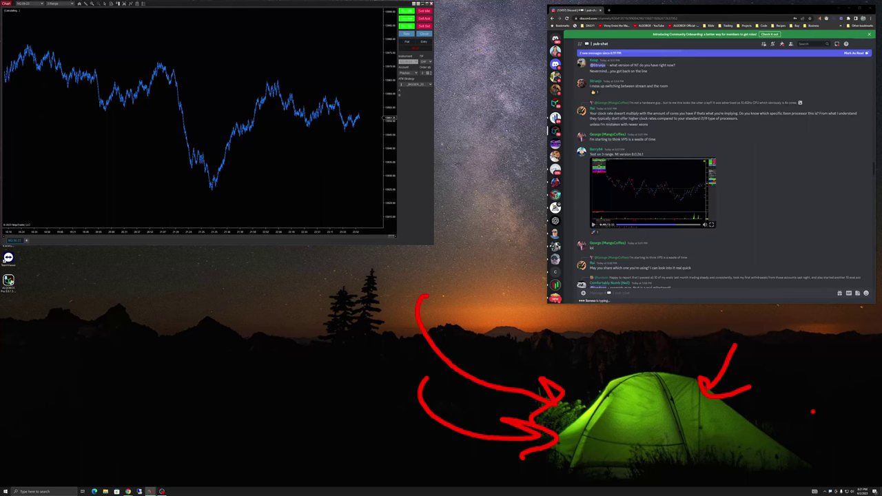
key("Escape")
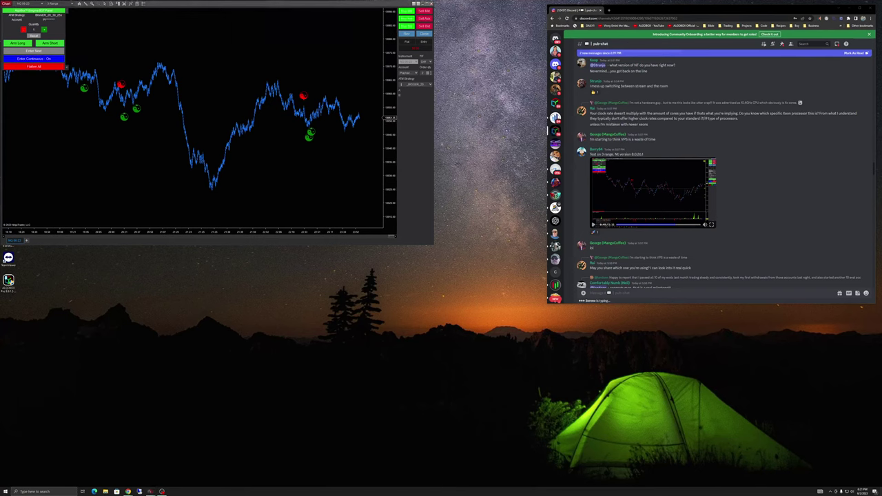
Move the Playback control beside the chart and jump the replay to a date in June 2023
left_click_drag(489, 203, 469, 214)
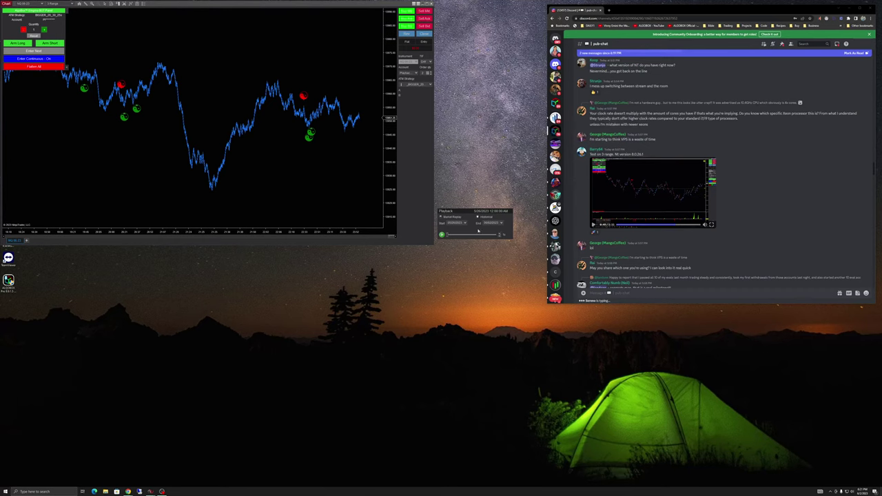
left_click(484, 234)
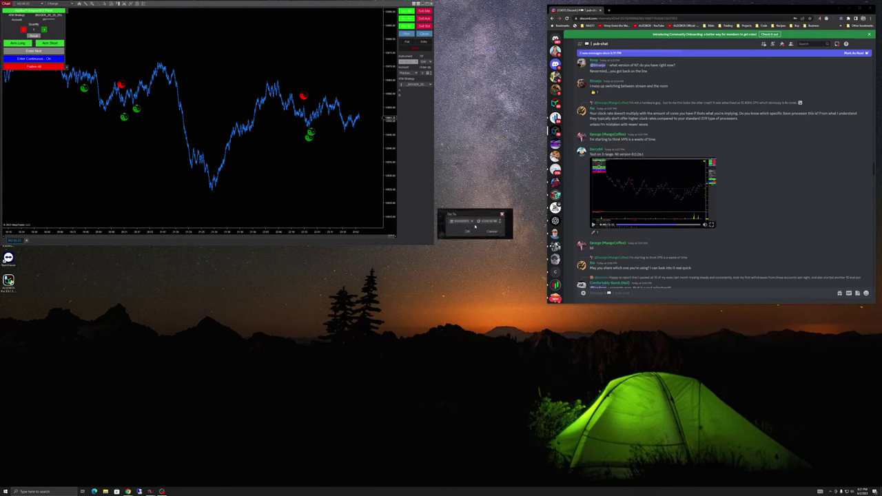
left_click(473, 221)
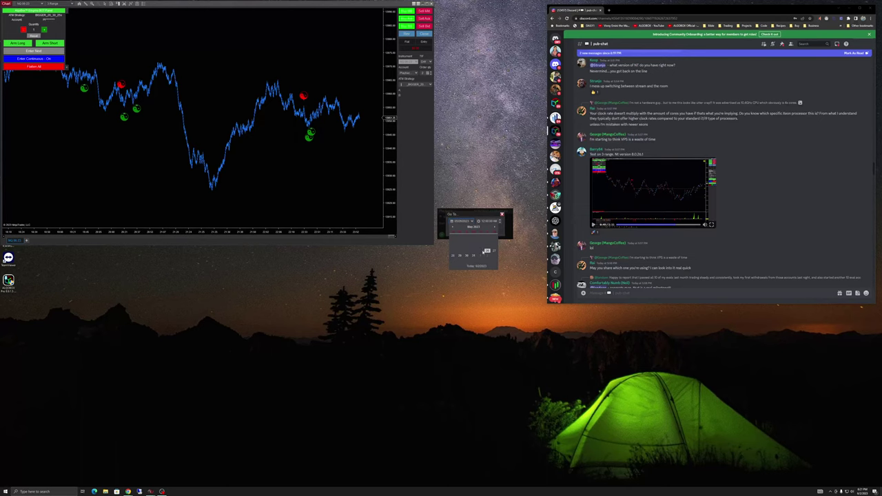
left_click(495, 227)
left_click(487, 239)
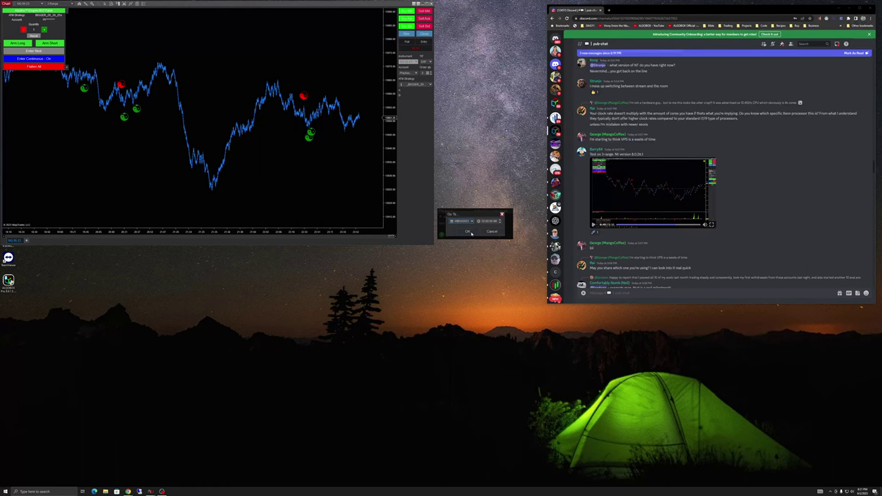
left_click(469, 232)
scroll(748, 260, "up", 10)
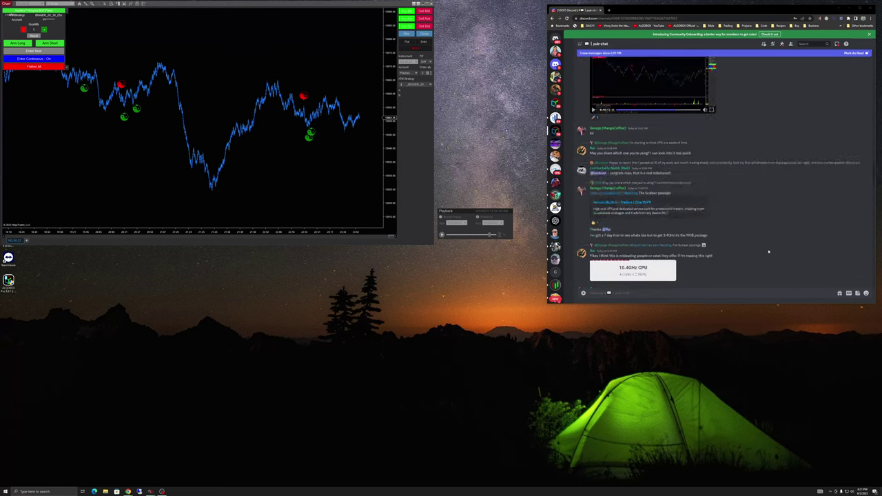
Browse the recent messages in the Discord pub-chat channel and return to the newest posts
scroll(835, 232, "down", 10)
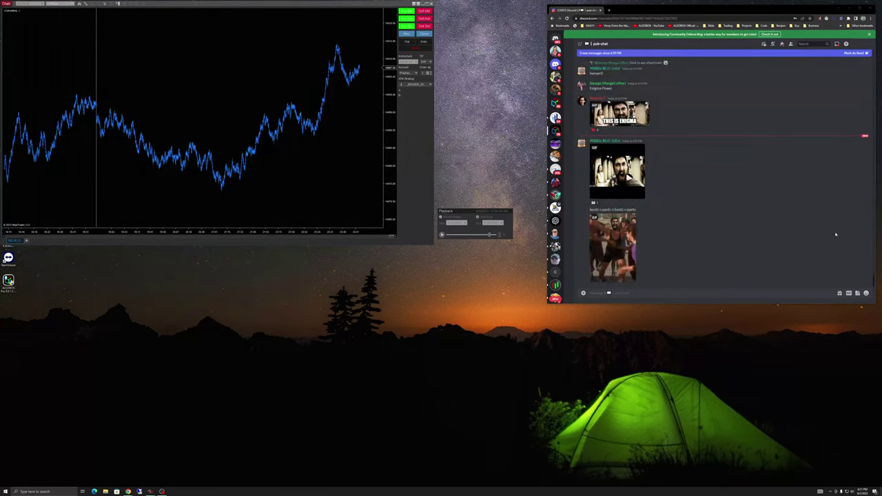
scroll(836, 236, "up", 5)
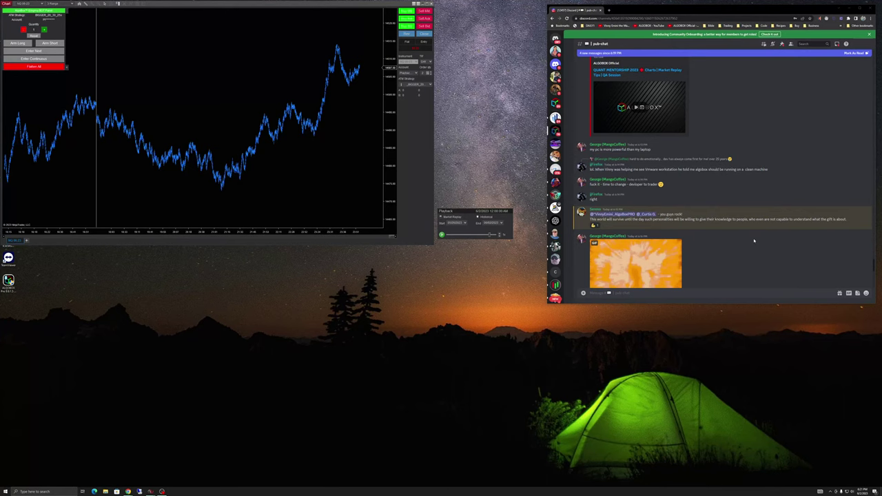
scroll(753, 240, "up", 3)
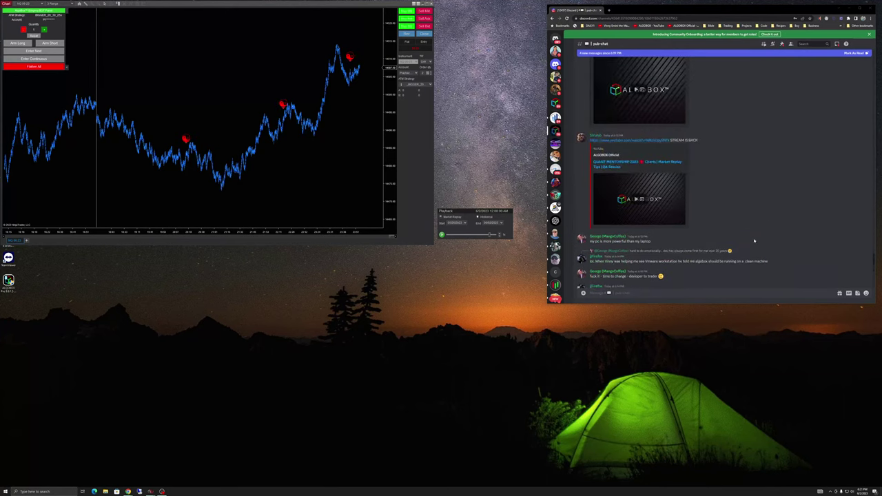
scroll(753, 240, "up", 3)
scroll(754, 240, "down", 10)
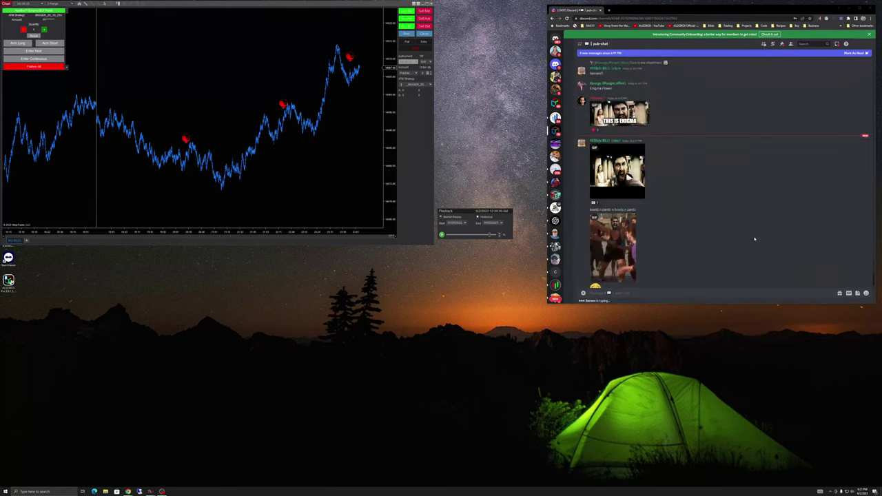
Use the Playback control's Go To option to jump the replay to a morning time on 6/2/2023
right_click(478, 229)
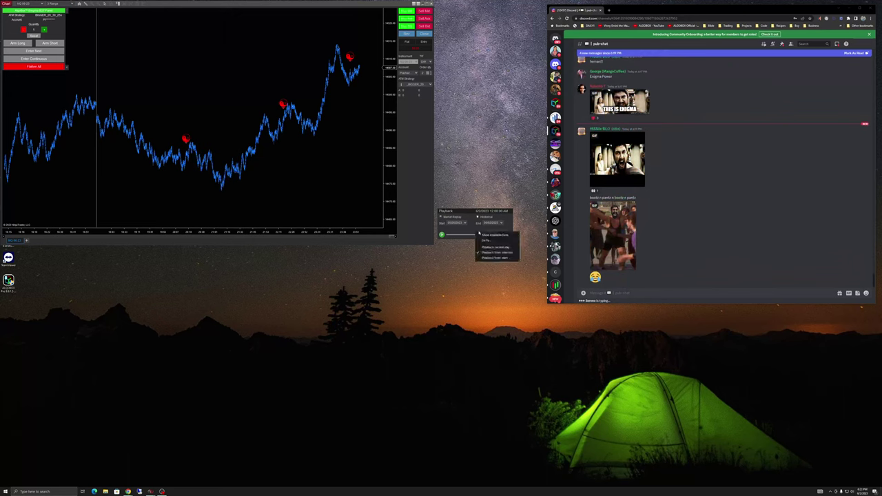
left_click(485, 241)
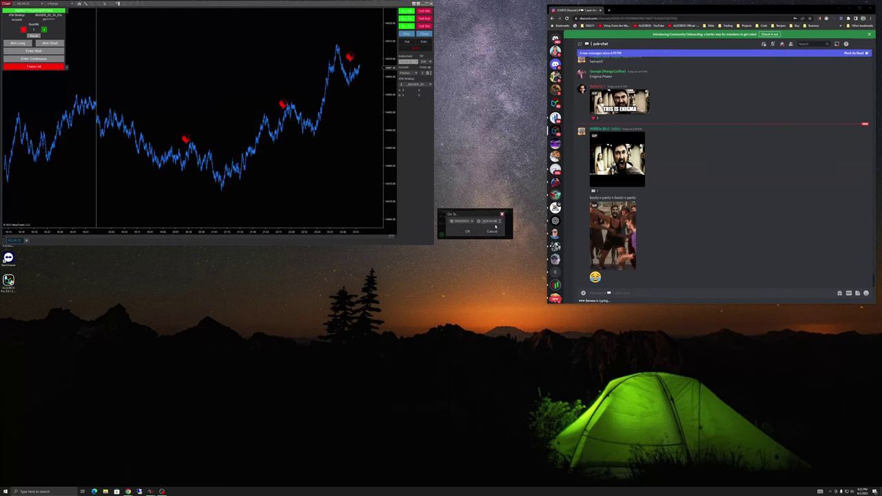
left_click(480, 230)
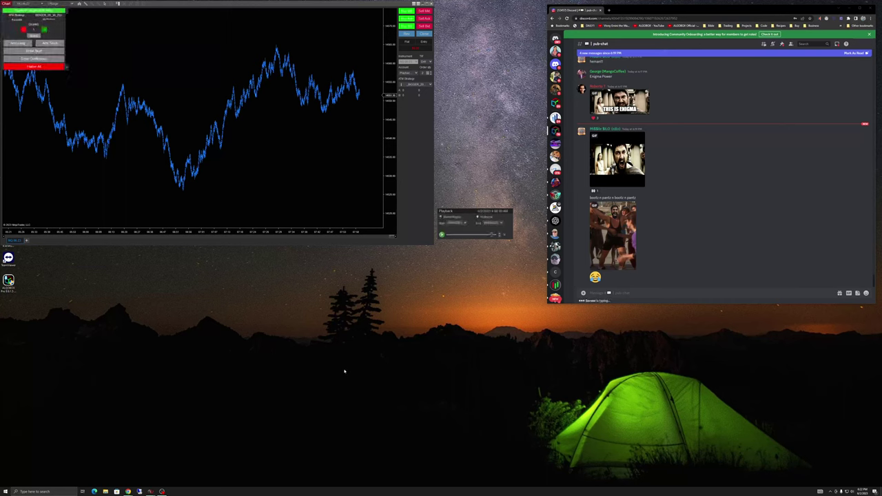
Open Task Manager, move it clear of the Playback control, and show the detailed process list
right_click(465, 490)
left_click(481, 468)
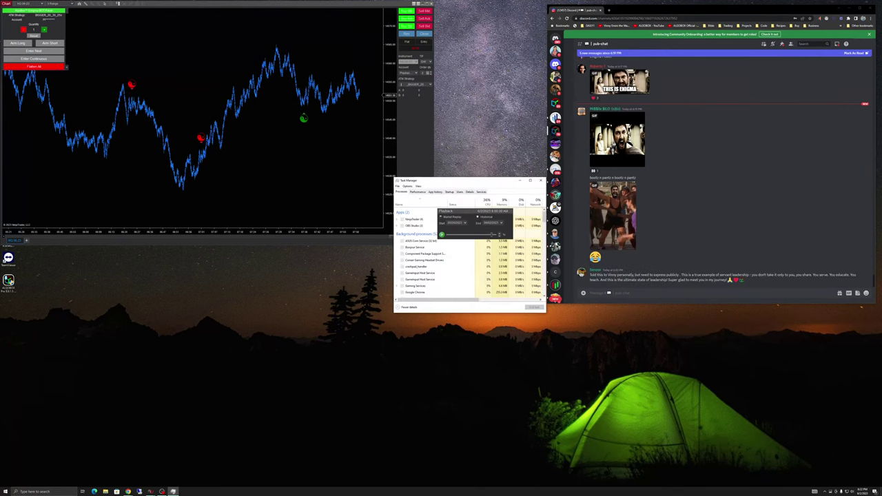
left_click_drag(479, 181, 617, 326)
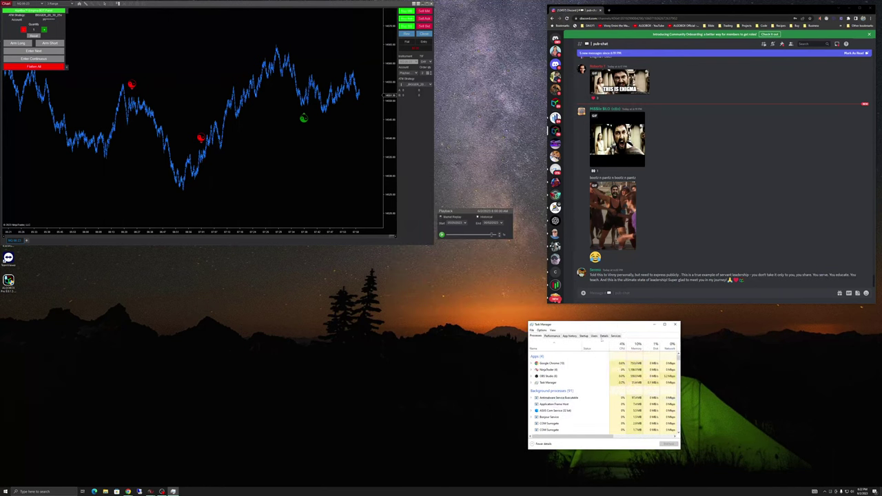
left_click(603, 336)
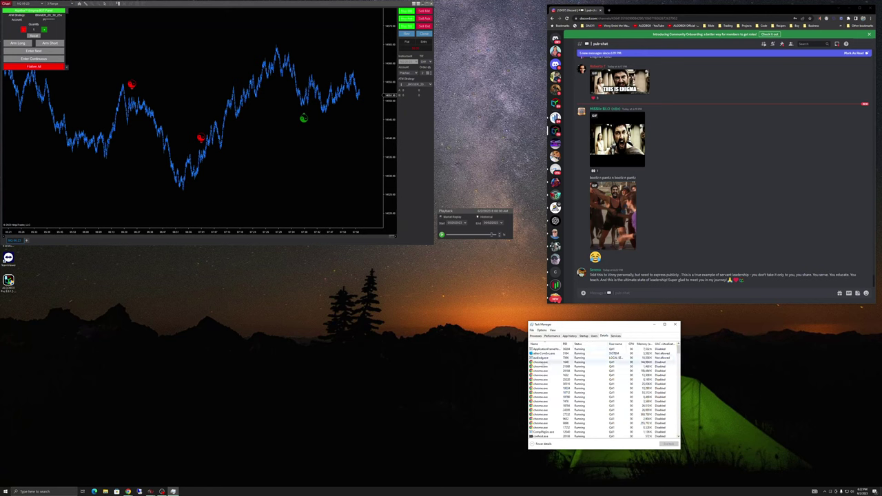
Change the process priority of NinjaTrader.exe, confirm the change, and close Task Manager
scroll(599, 393, "down", 10)
right_click(553, 349)
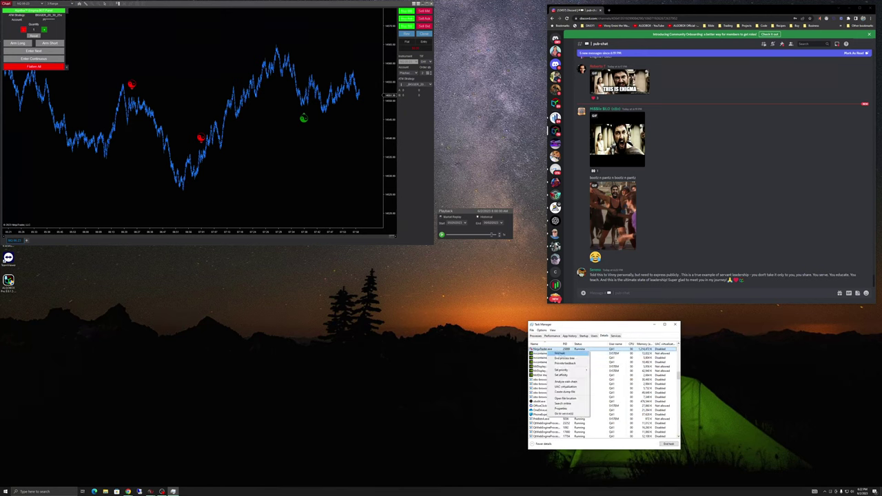
mouse_move(560, 369)
left_click(600, 378)
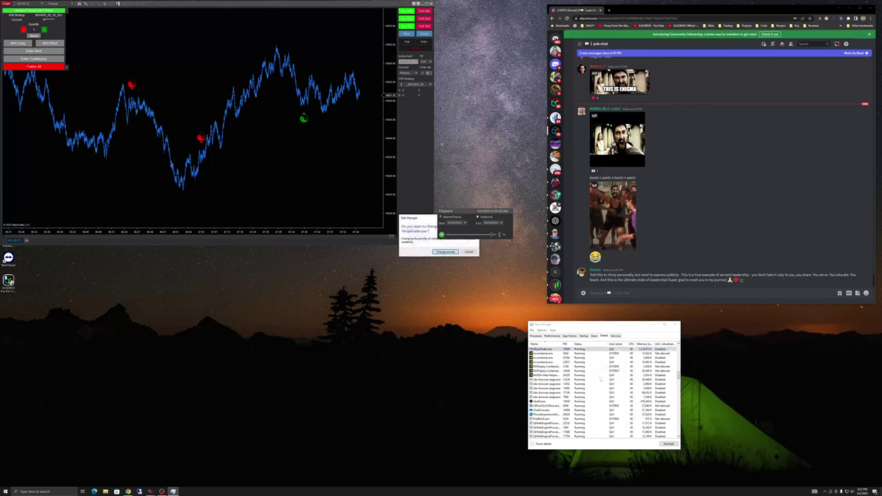
left_click(445, 252)
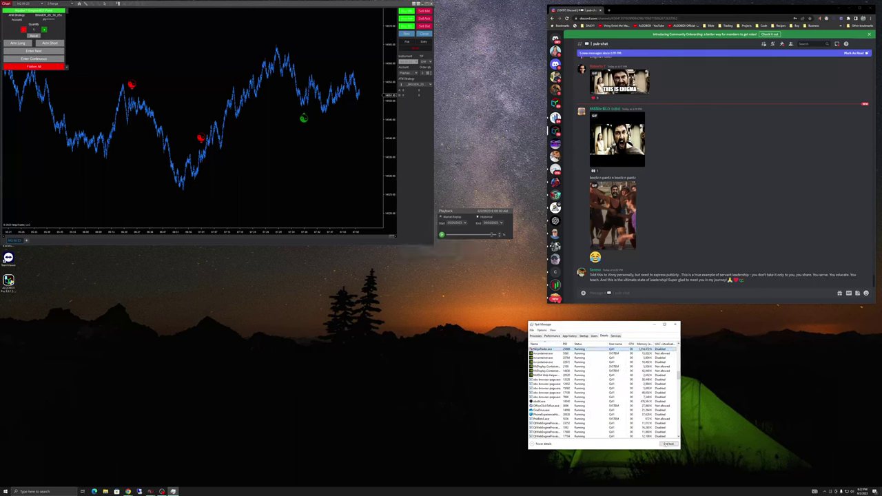
left_click(674, 324)
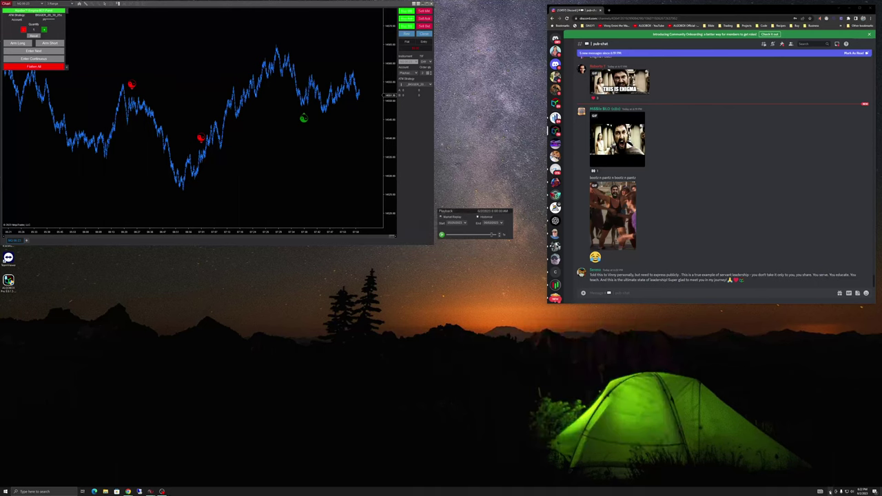
Quit the OneDrive and Stream Deck background apps, confirming both exit requests
left_click(820, 491)
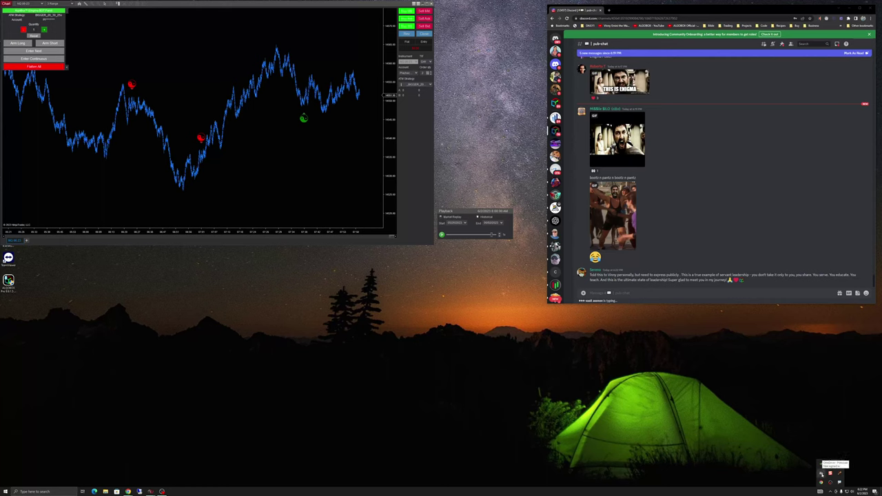
left_click(821, 474)
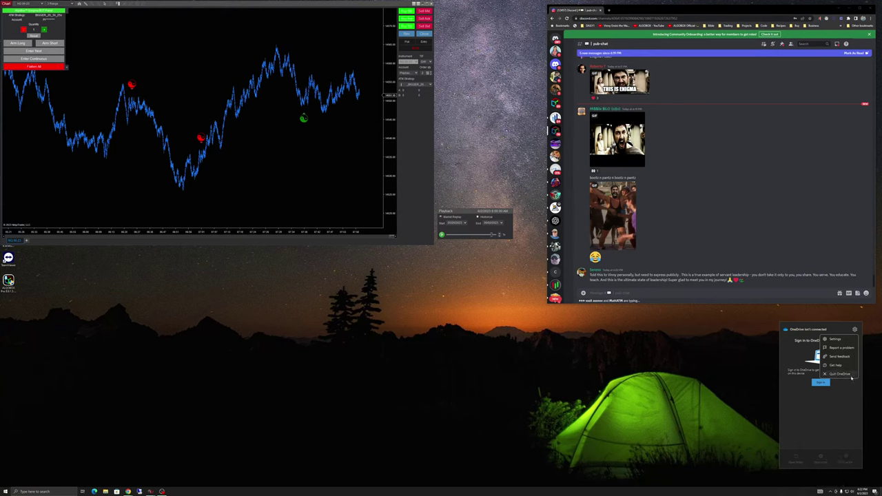
left_click(838, 373)
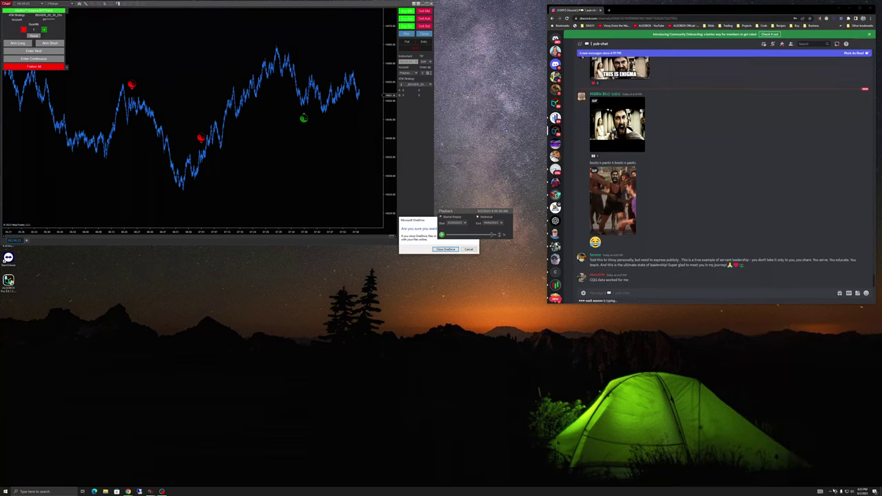
left_click(830, 491)
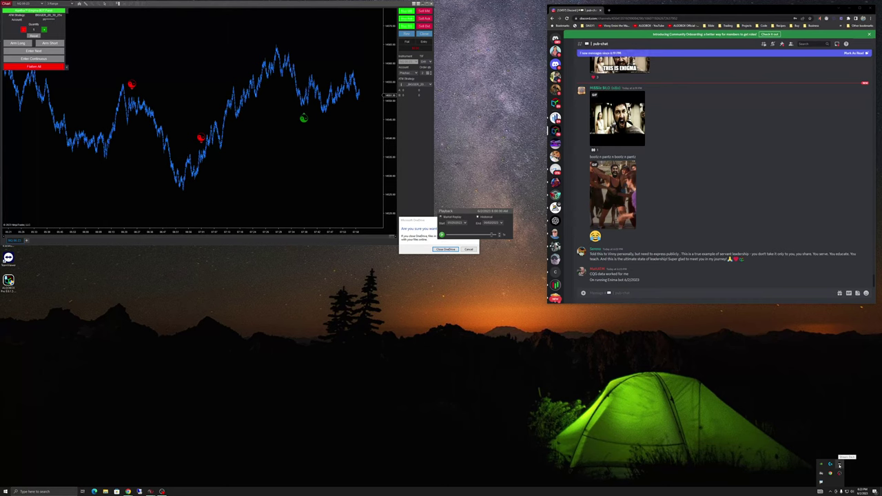
right_click(839, 465)
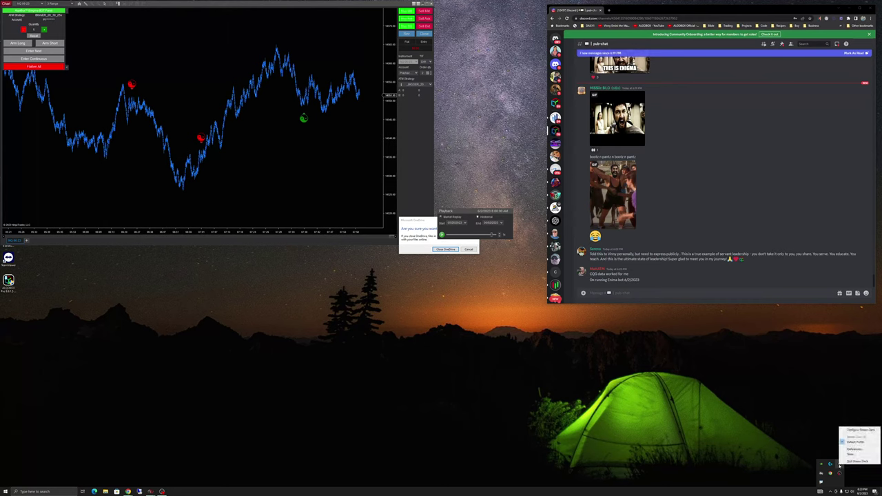
left_click(855, 461)
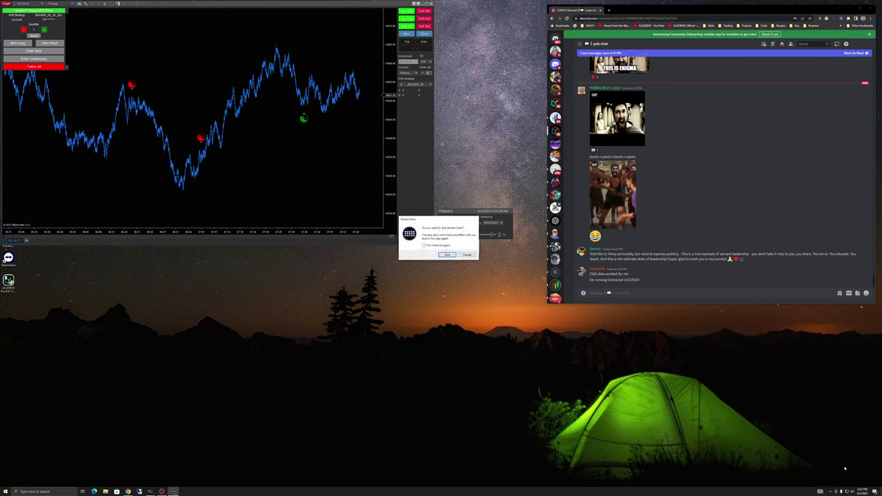
left_click(447, 255)
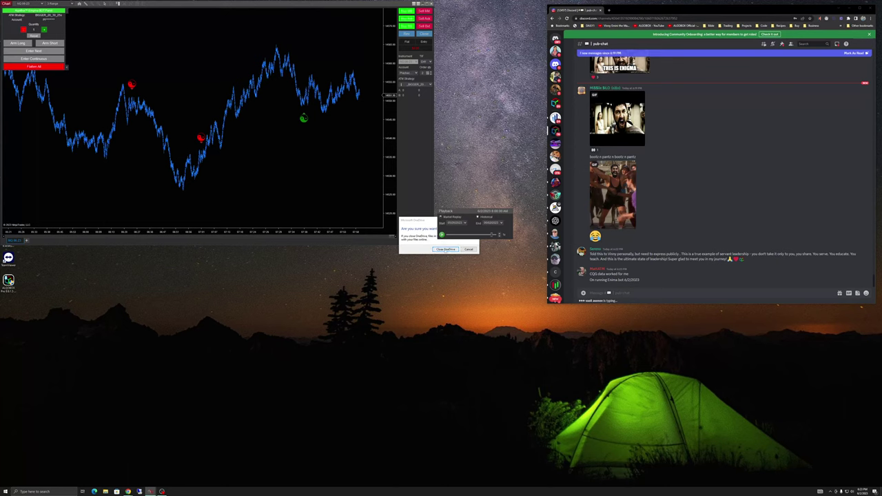
left_click(445, 248)
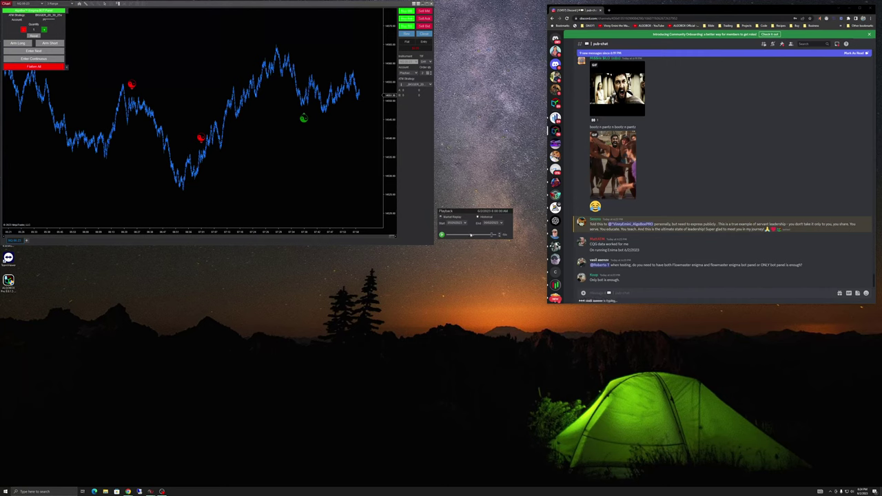
Arm the Enigma bot panel for long and short trades and turn on Enter Continuous
left_click(17, 43)
left_click(50, 44)
left_click(33, 58)
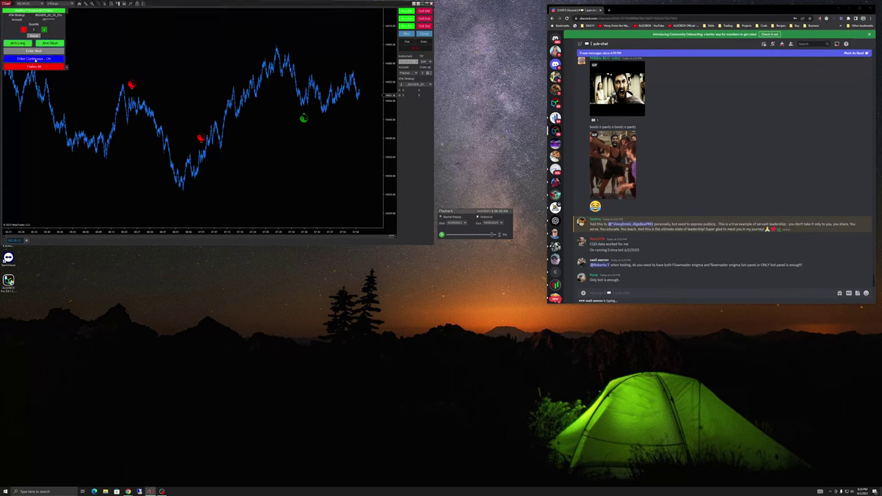
Move the NQ chart toward the middle of the desktop and place the Playback control below the Discord window
left_click_drag(262, 6, 289, 166)
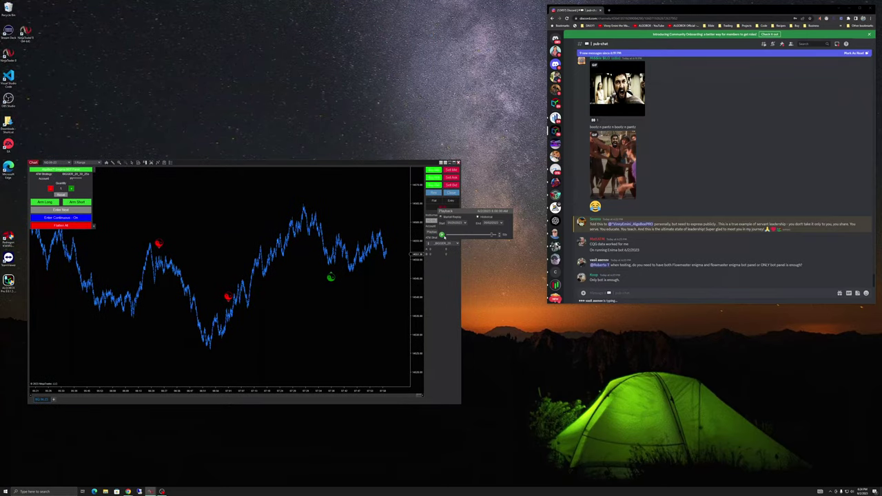
left_click_drag(462, 216, 522, 193)
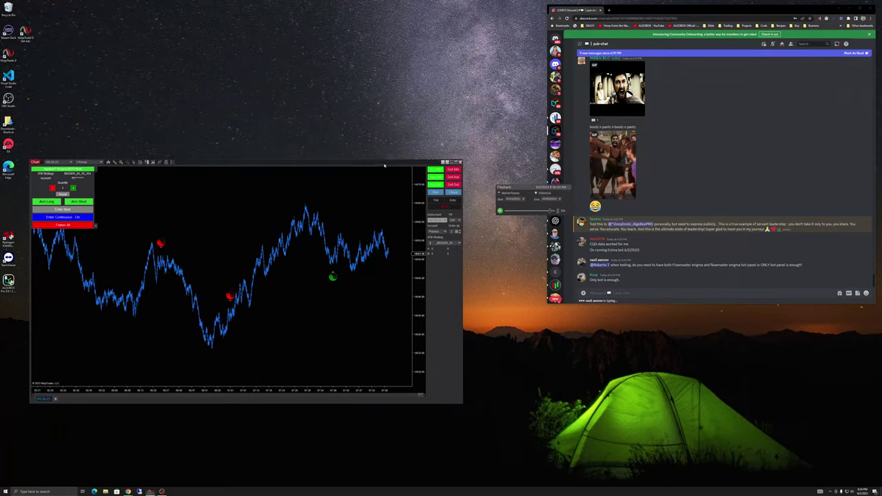
left_click_drag(381, 163, 586, 327)
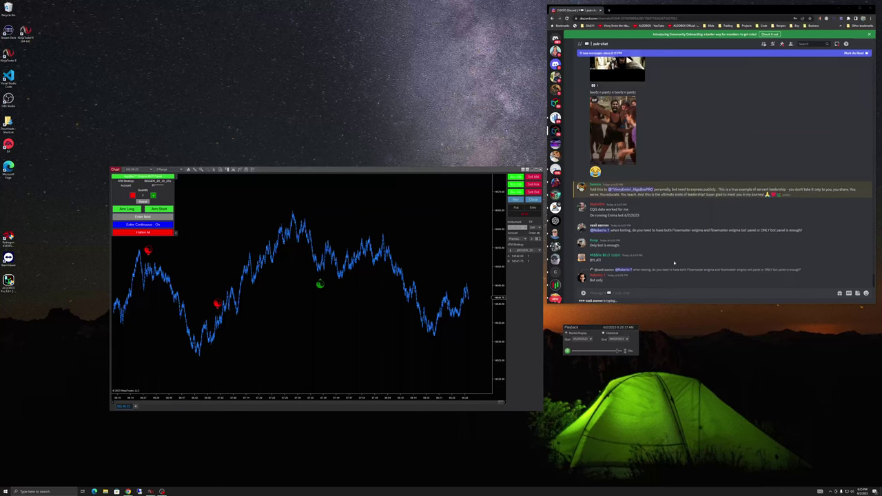
Review the earlier Discord pub-chat posts about VPS hardware and bot testing, and return to the newest messages
scroll(674, 262, "up", 10)
scroll(689, 260, "down", 15)
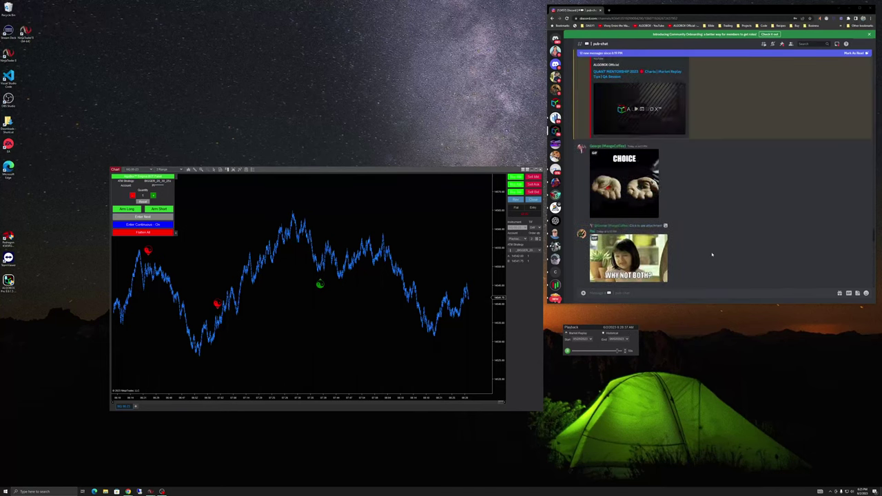
scroll(717, 256, "up", 10)
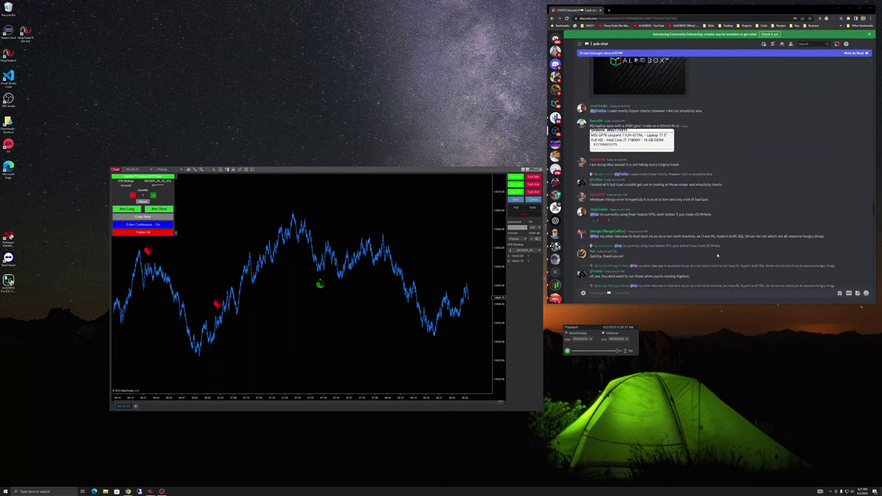
scroll(717, 256, "up", 10)
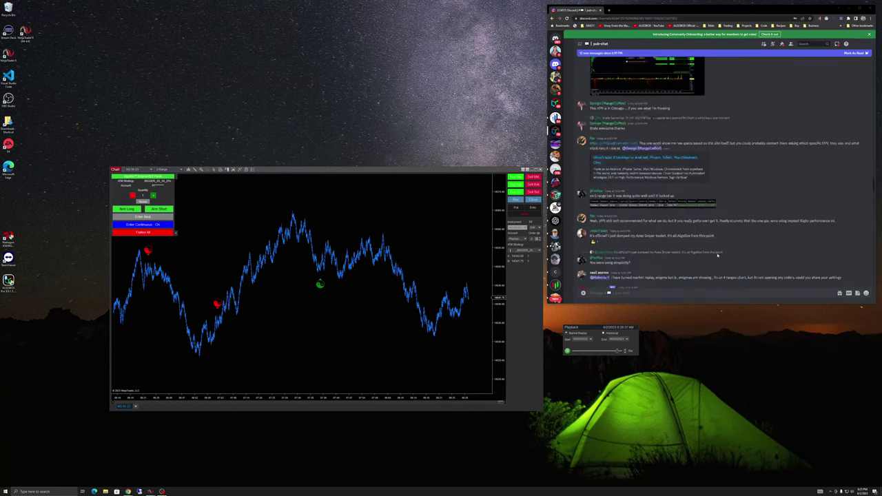
scroll(723, 256, "up", 10)
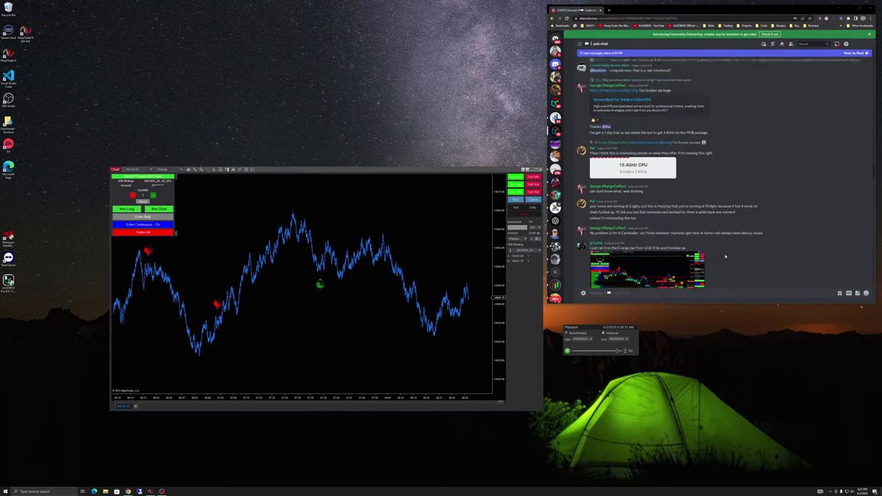
scroll(725, 257, "up", 10)
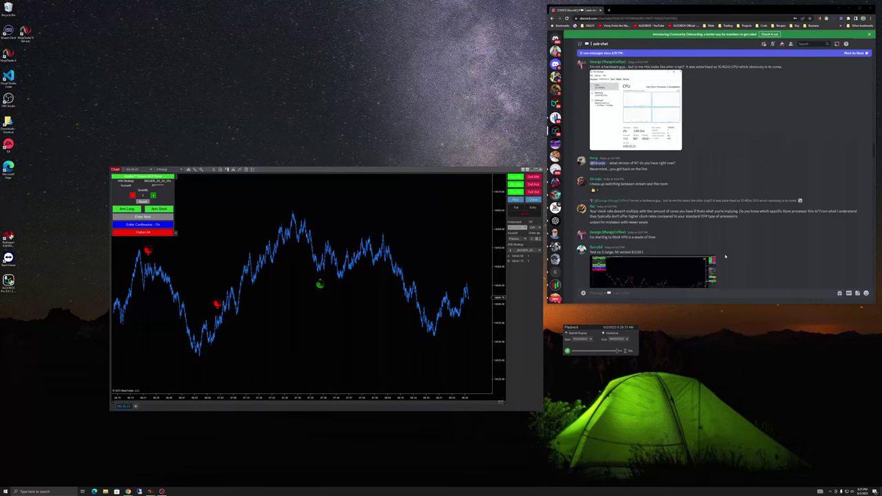
scroll(725, 257, "up", 1)
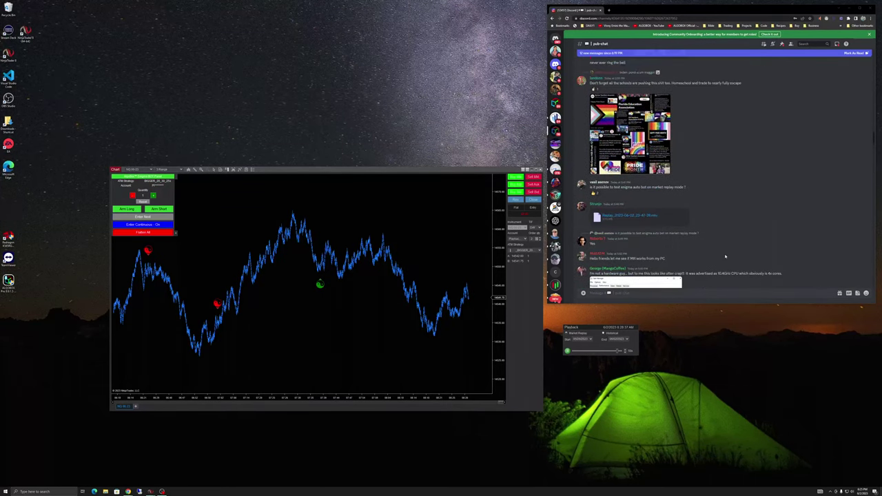
scroll(725, 256, "down", 10)
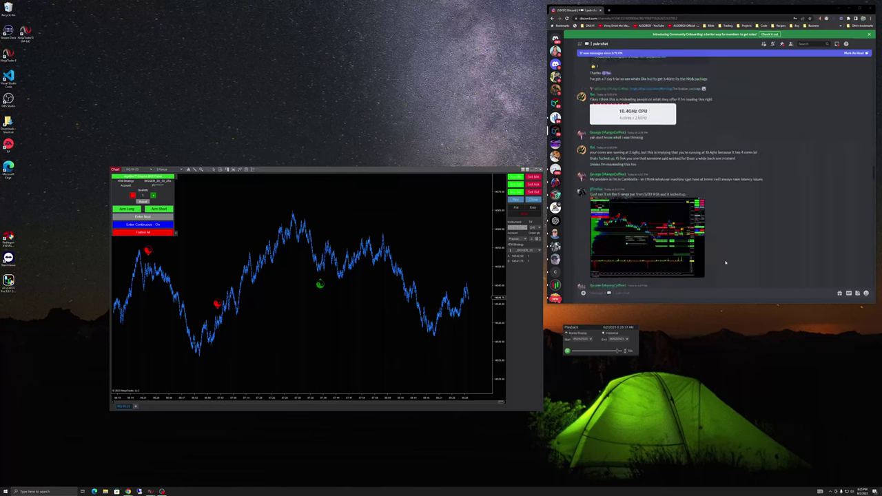
scroll(721, 255, "down", 10)
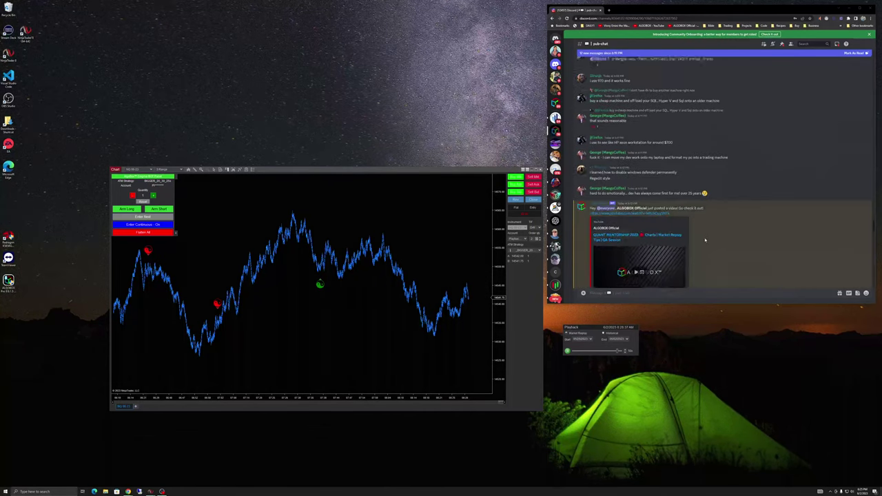
scroll(708, 241, "down", 10)
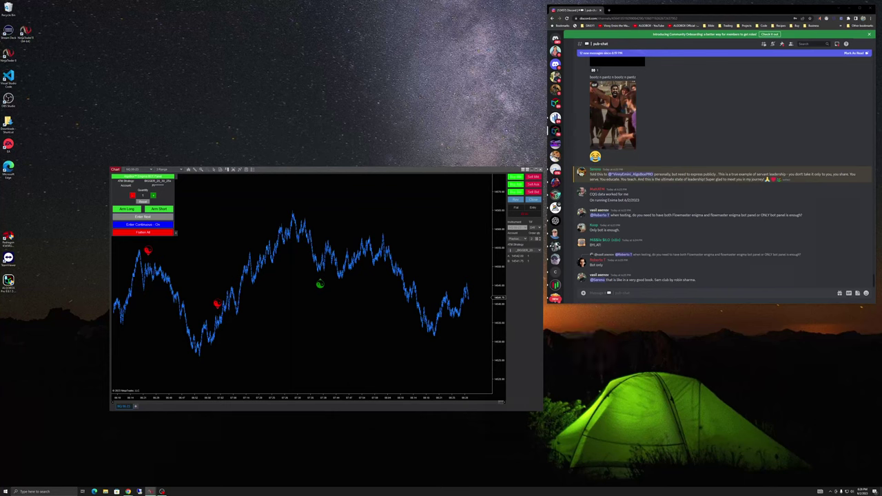
Force-quit NinjaTrader by ending its process in Task Manager, and close Task Manager
right_click(572, 491)
left_click(593, 471)
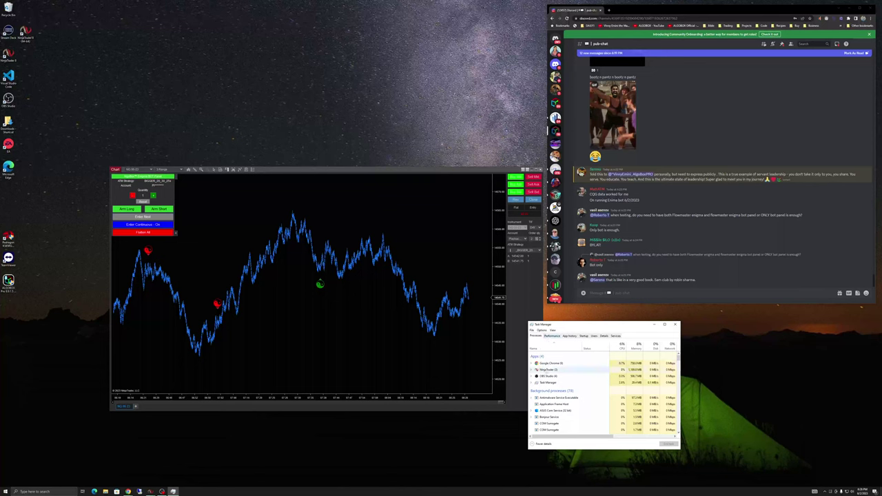
right_click(551, 370)
left_click(558, 378)
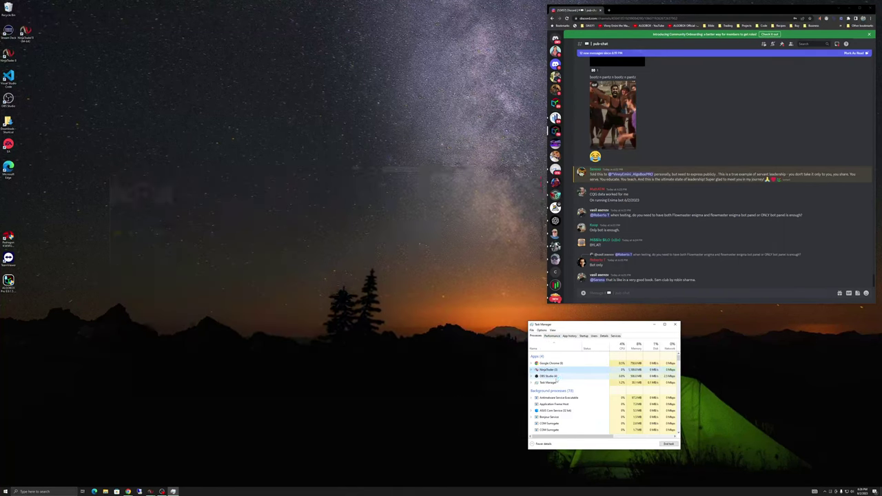
left_click(675, 323)
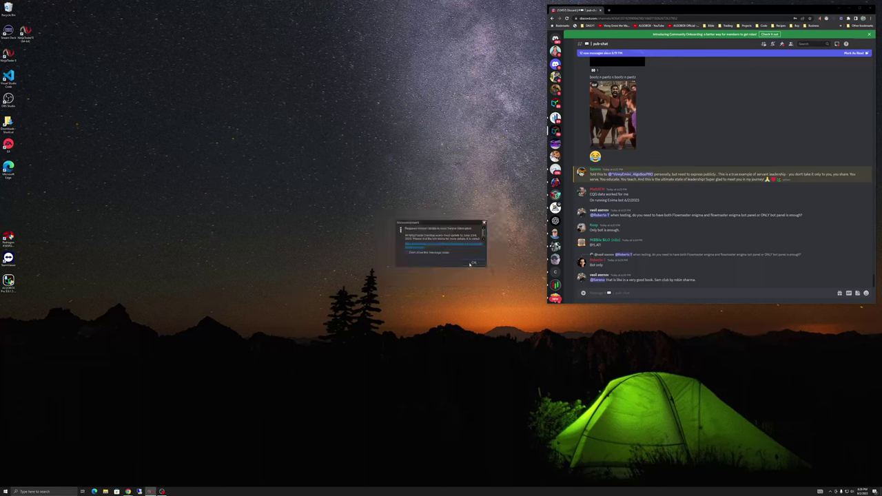
Dismiss the NinjaTrader startup announcement, and place the live chat window below Discord with the Playback control beside it
left_click(471, 263)
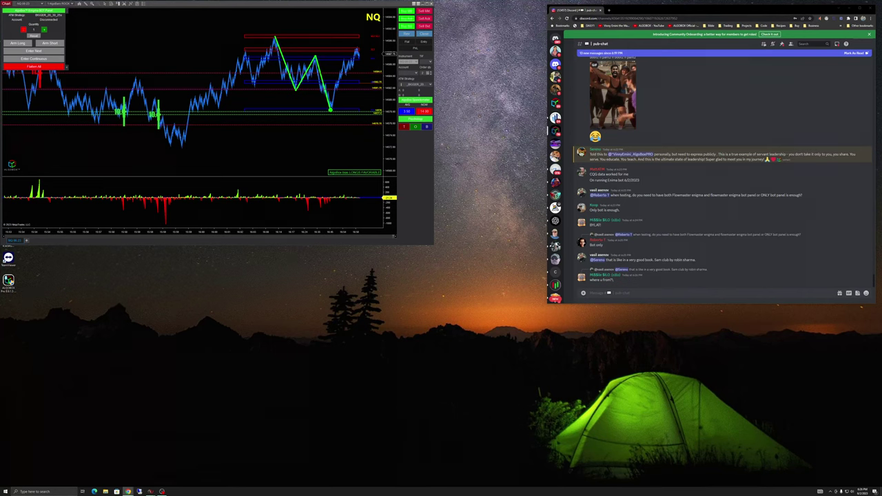
left_click_drag(315, 286, 620, 312)
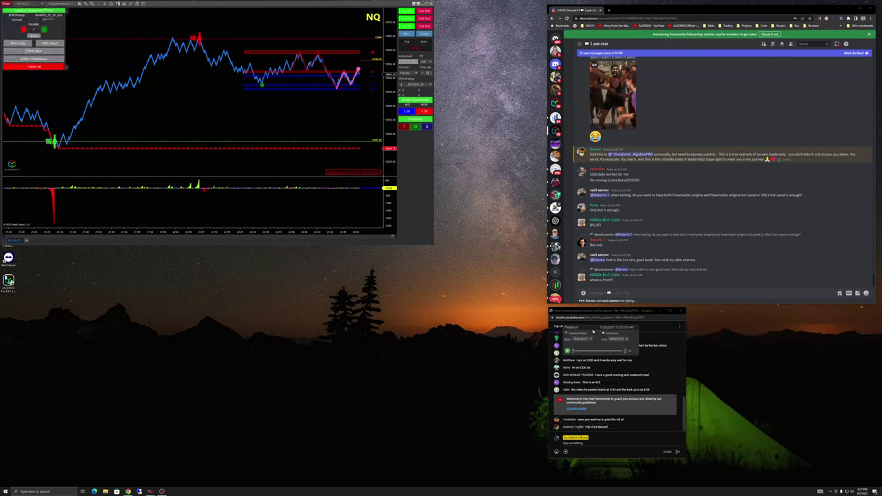
left_click_drag(593, 332, 716, 318)
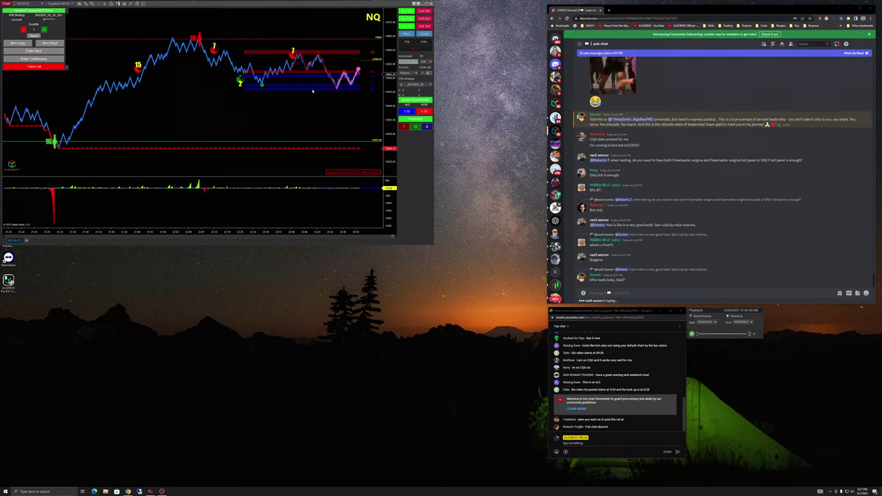
Remove all configured indicators from the NQ chart and apply the change
right_click(235, 105)
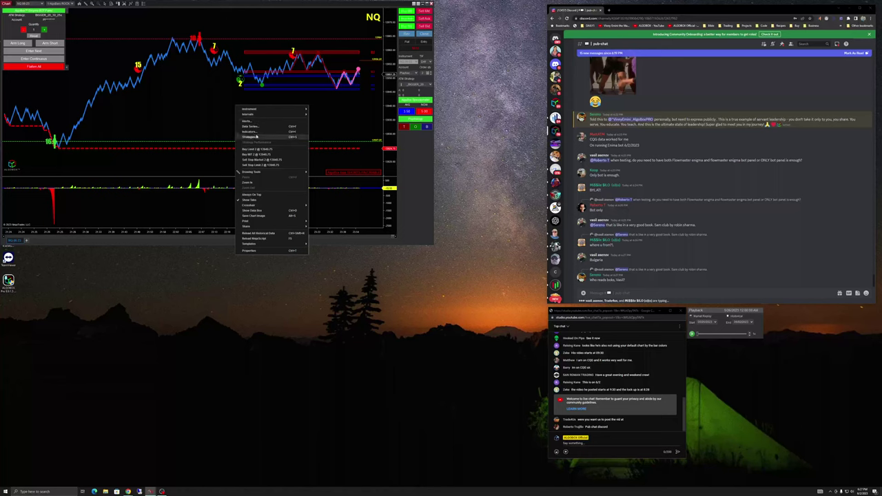
left_click(257, 137)
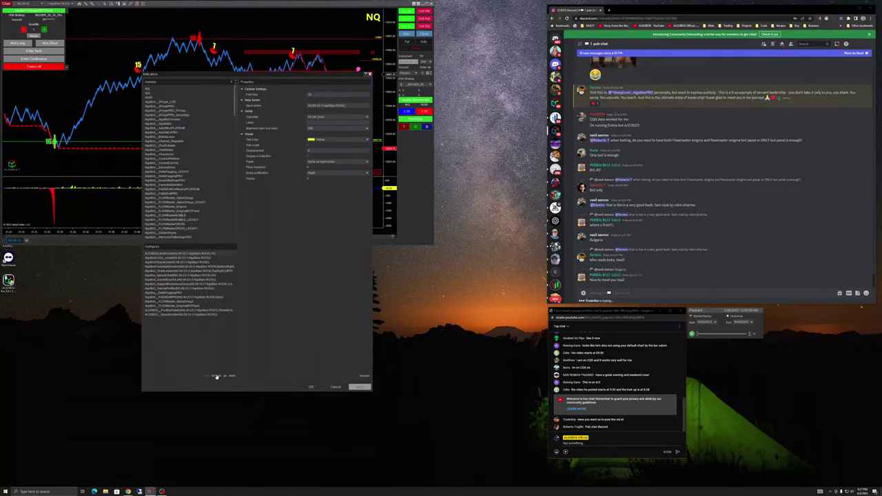
left_click(216, 376)
left_click(217, 376)
left_click(216, 376)
left_click(217, 376)
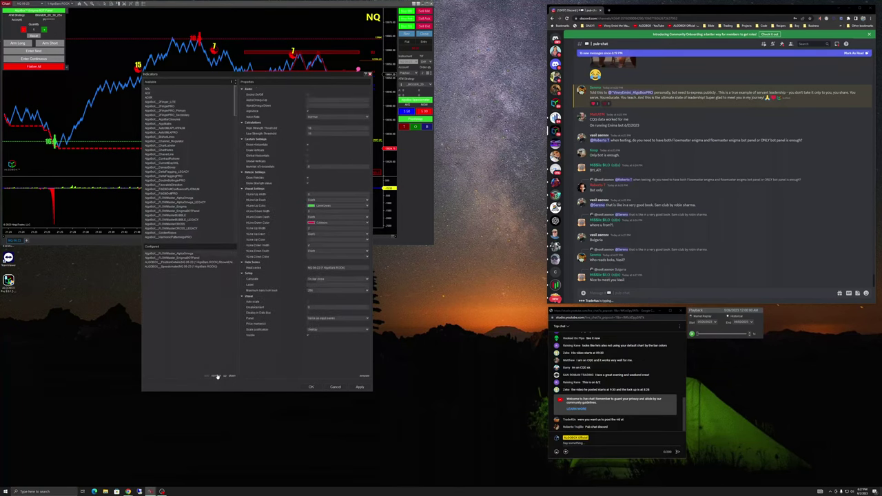
left_click(217, 376)
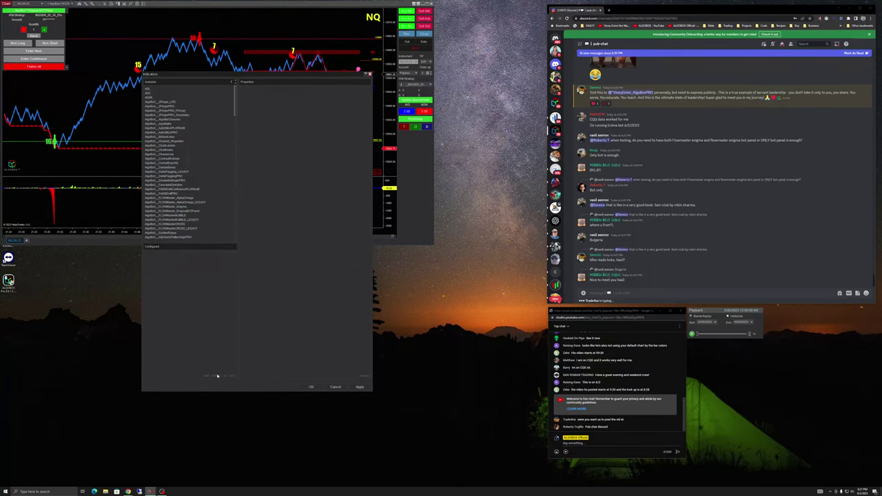
left_click(359, 387)
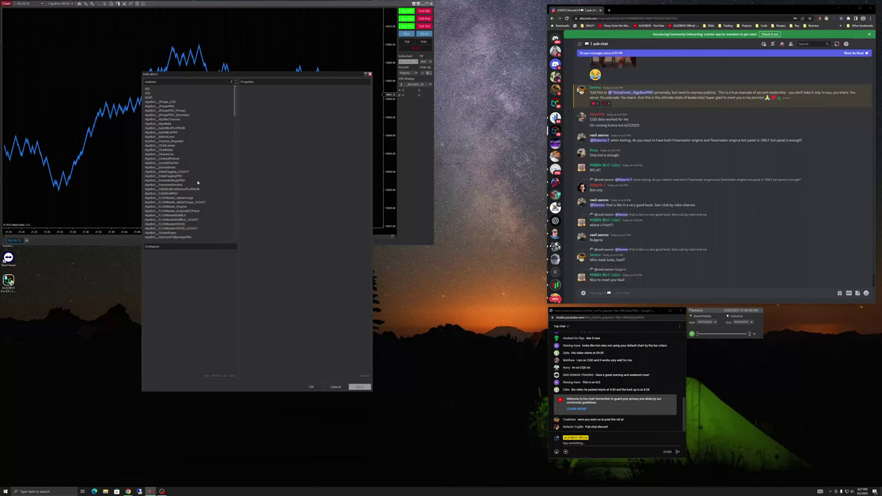
Add the AlgoBox FLOWMaster_EnigmaBOTPanel indicator to the NQ chart
scroll(206, 148, "down", 2)
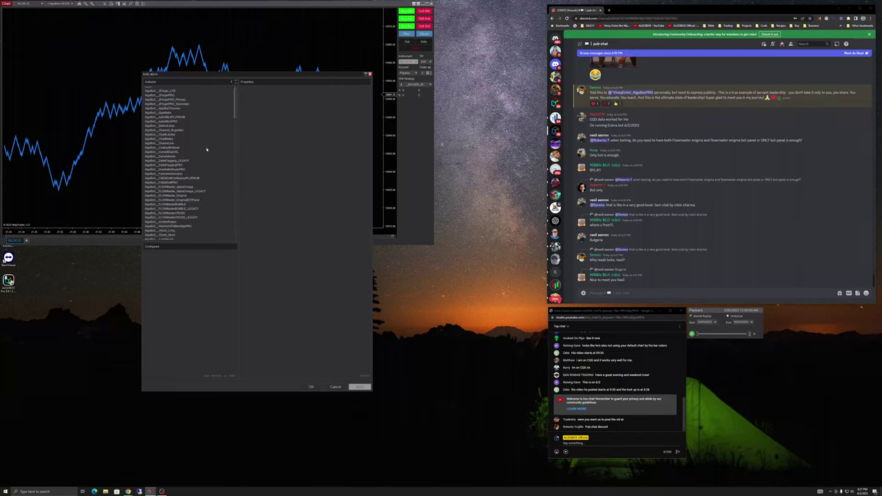
scroll(208, 152, "down", 2)
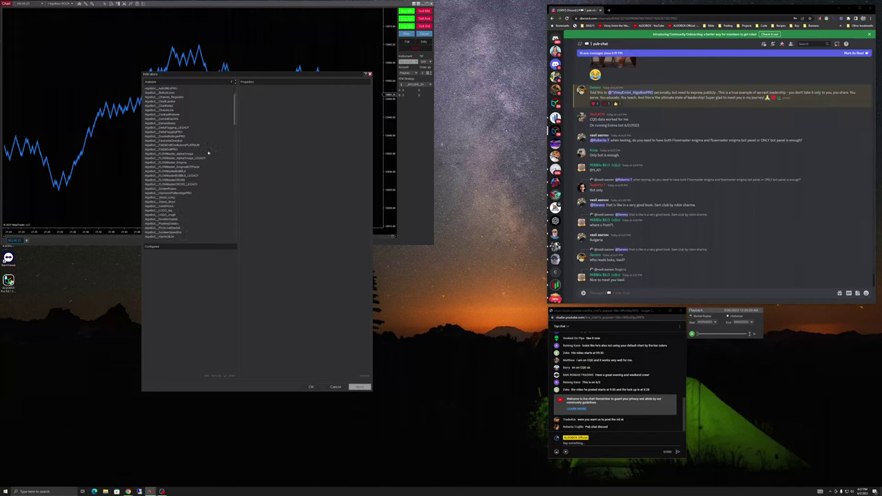
scroll(210, 150, "down", 3)
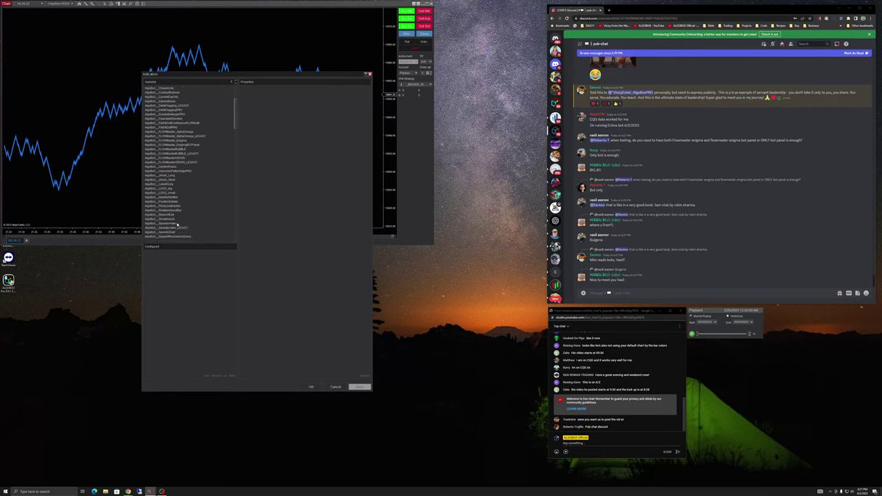
scroll(181, 223, "down", 3)
scroll(204, 208, "up", 1)
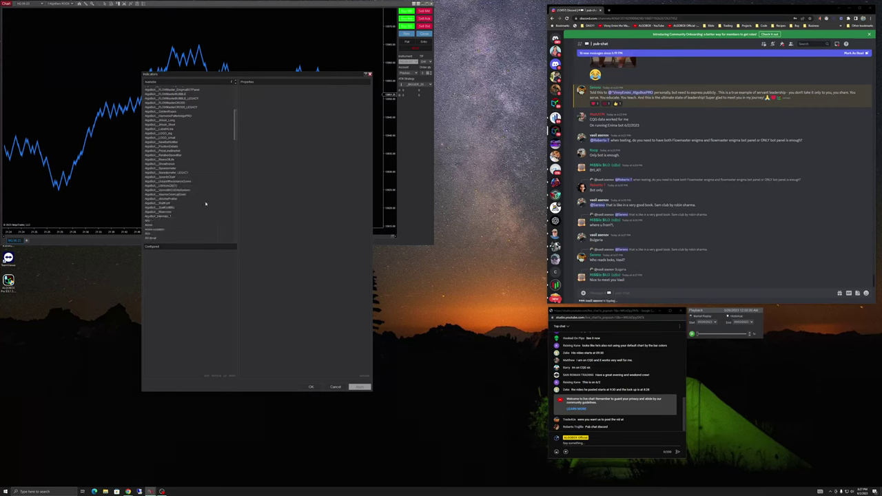
double_click(191, 124)
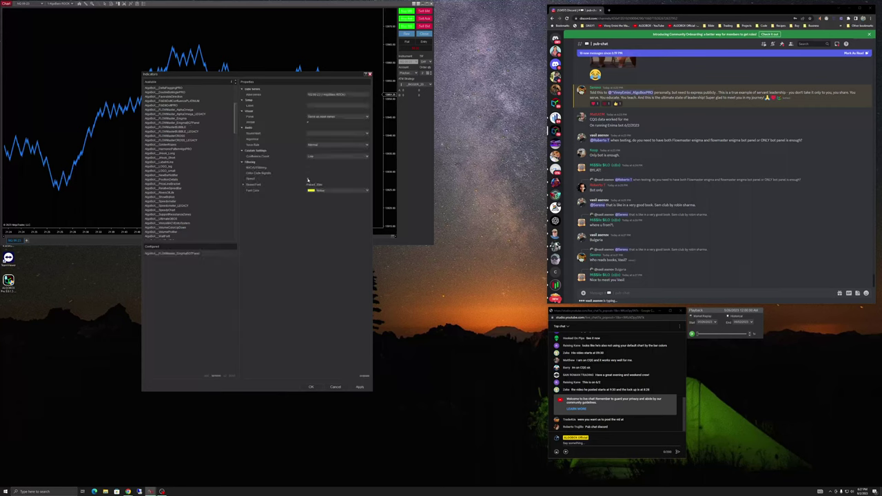
left_click(317, 388)
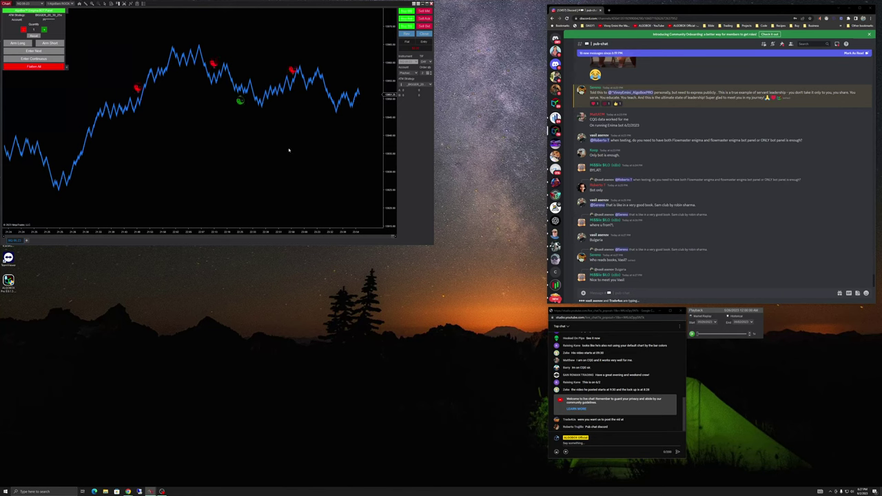
Switch the NQ chart to 3 Range bars and accept its data series settings
type("3R")
key("Return")
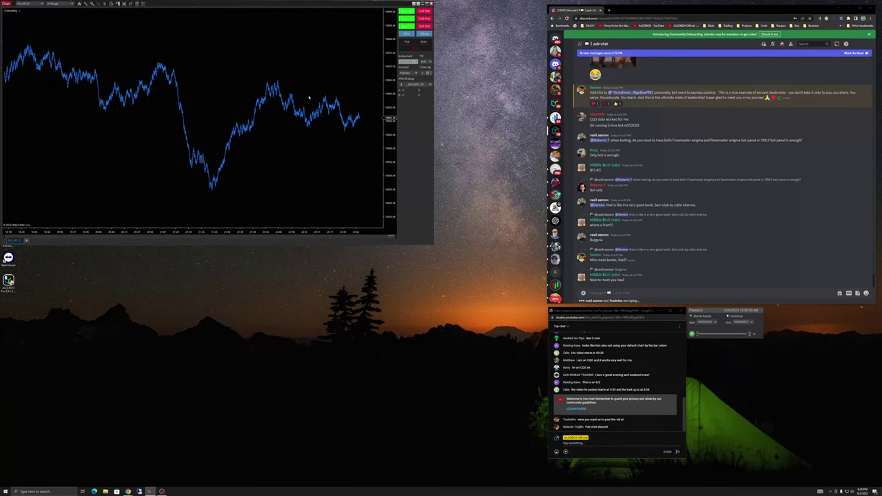
right_click(322, 80)
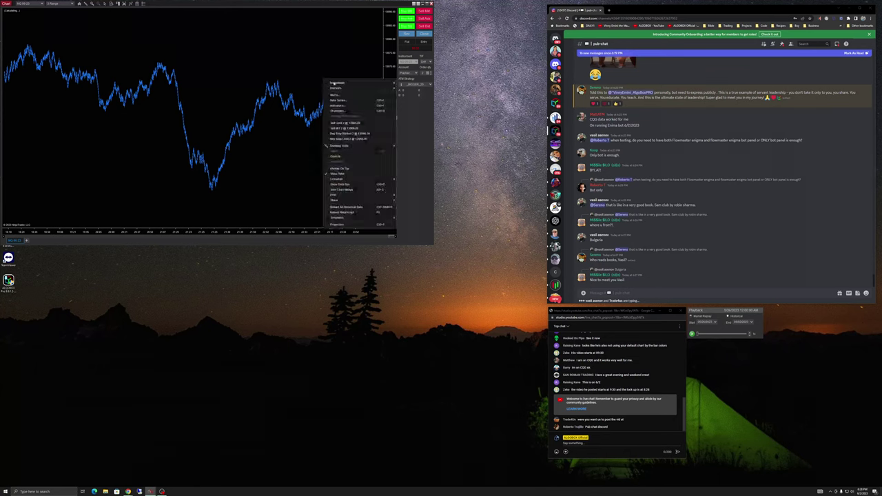
left_click(338, 100)
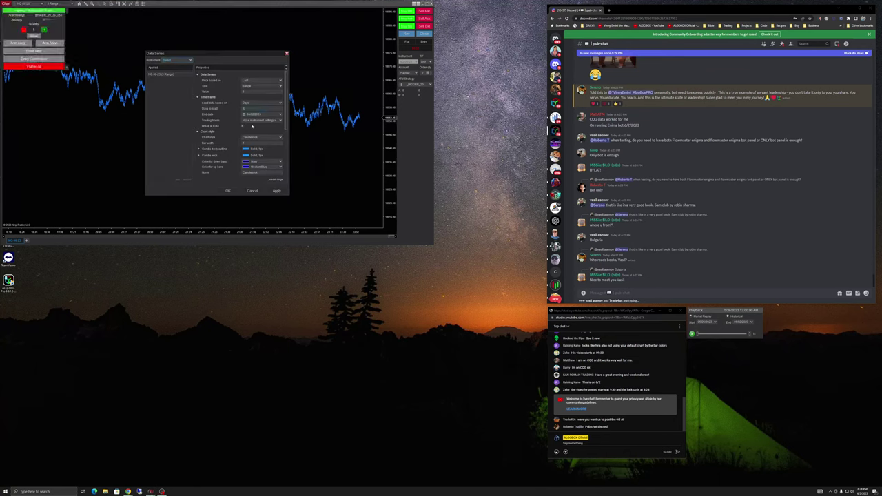
left_click(229, 190)
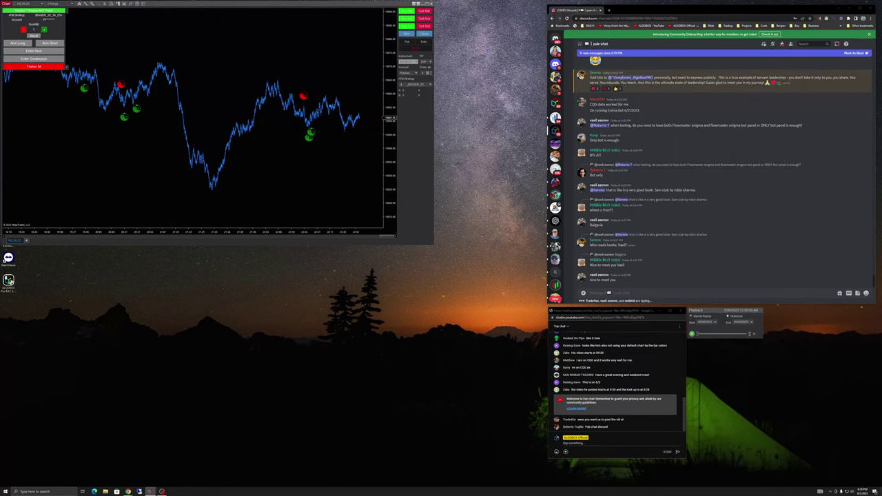
Return to the NinjaTrader windows and jump the market playback to 8:30:00 AM
left_click(128, 491)
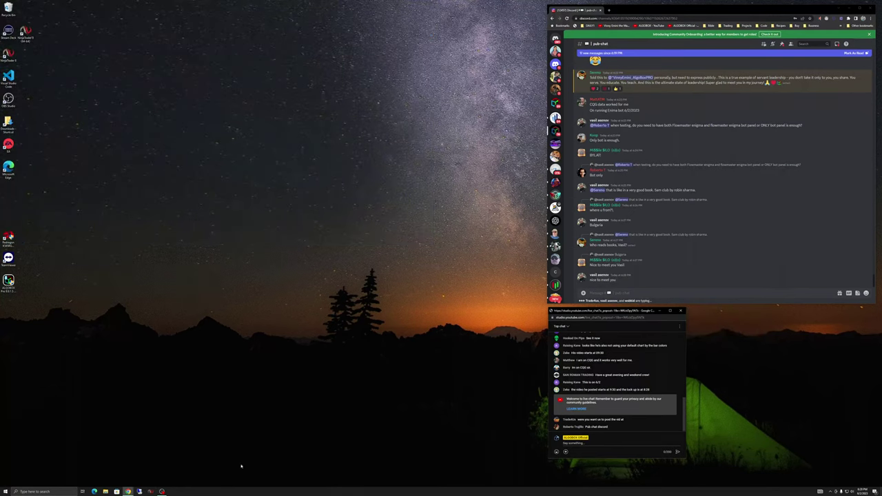
left_click(151, 482)
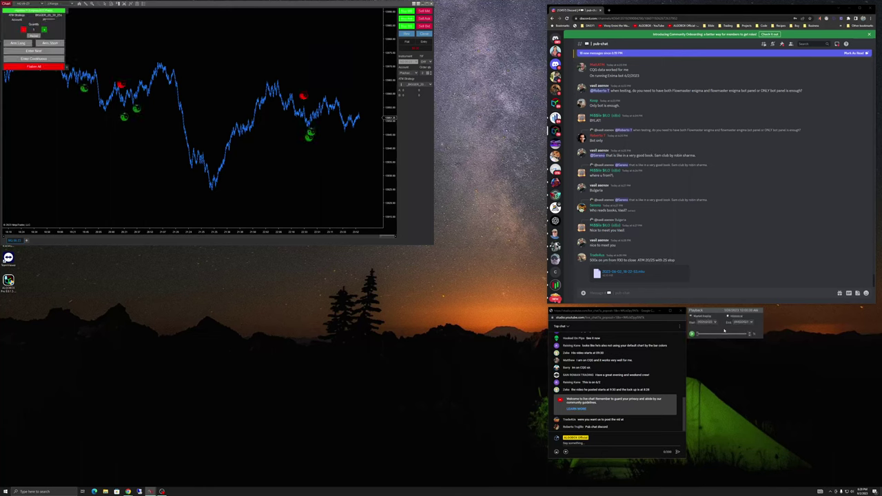
right_click(723, 331)
left_click(735, 340)
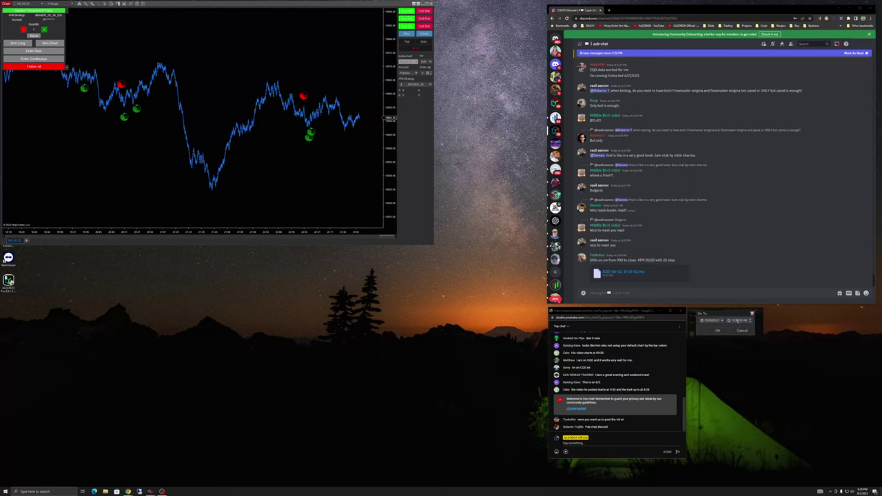
left_click(719, 331)
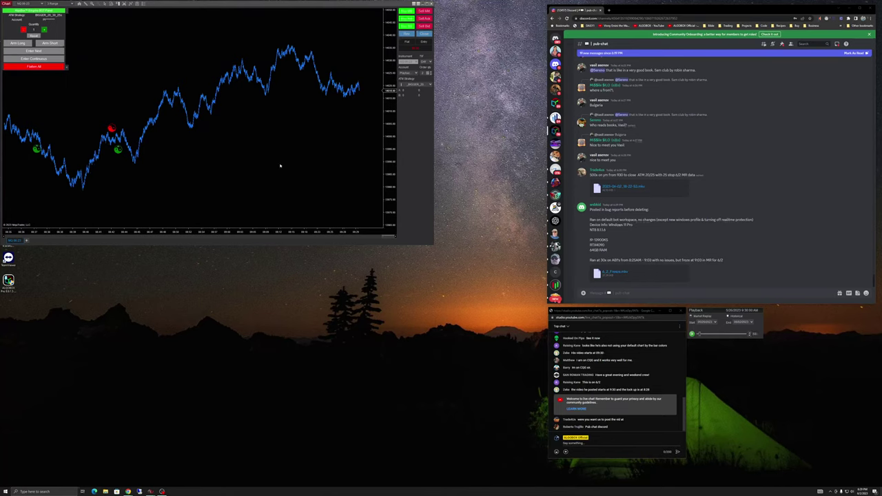
Close the chart's context options, arm the Enigma bot for long and short trades, and turn on Enter Continuous
right_click(270, 115)
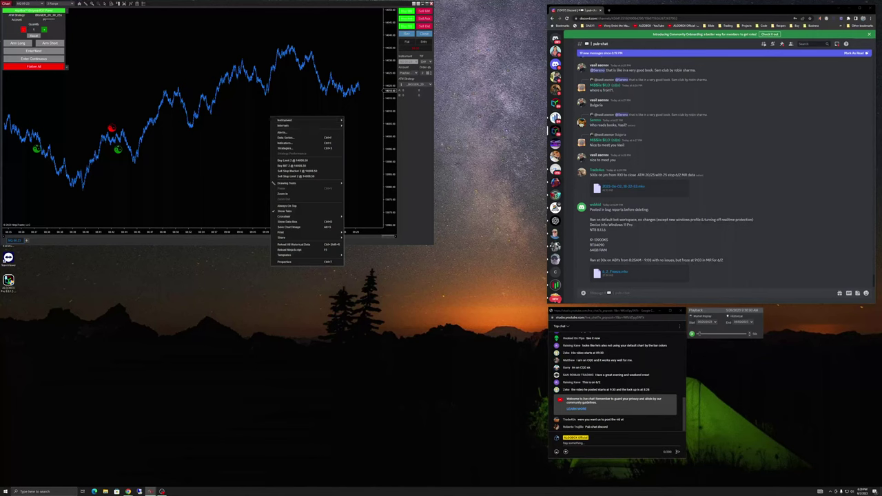
key("Escape")
left_click(40, 44)
left_click(33, 59)
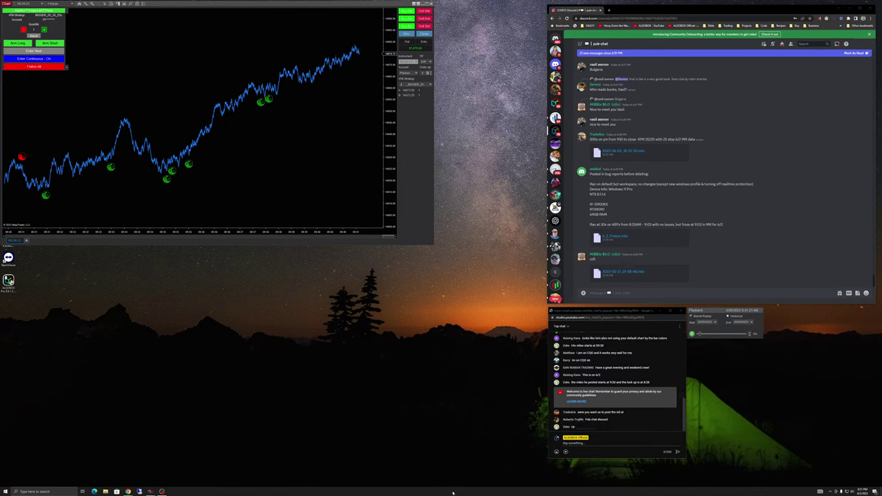
Look back through the live chat messages and check which background apps are running in the system tray
scroll(612, 411, "up", 5)
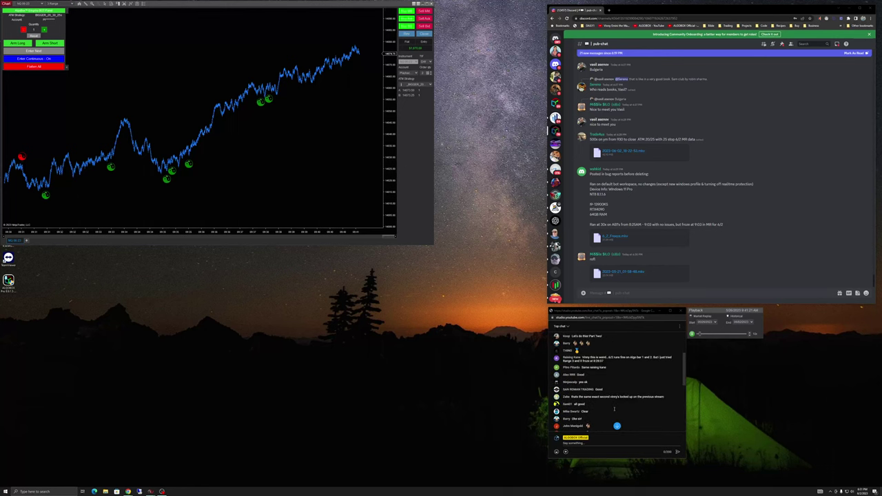
scroll(614, 409, "down", 5)
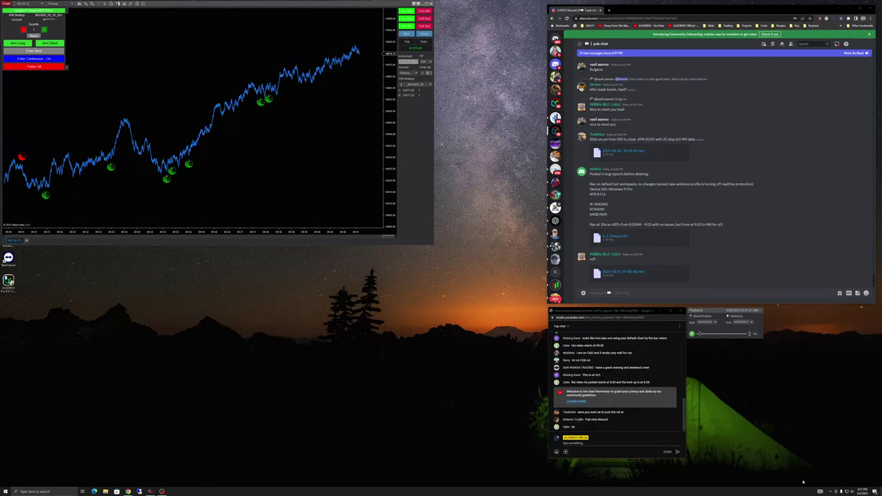
left_click(830, 491)
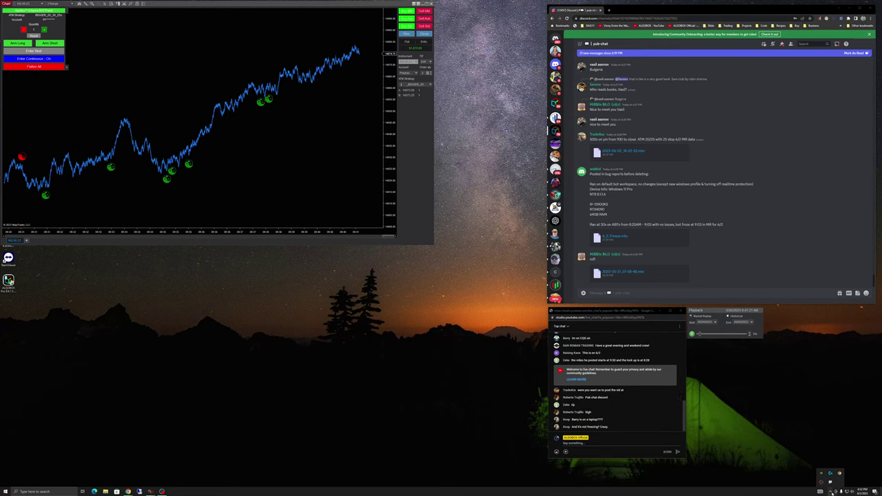
left_click(830, 491)
left_click(831, 491)
left_click(784, 446)
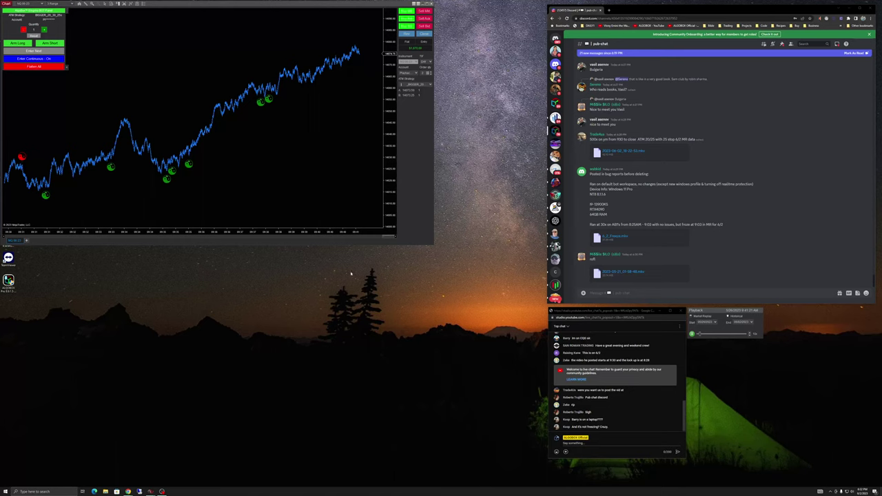
Bring up the CPU performance graph in Task Manager beside the live chat, and look back through earlier chat messages
right_click(429, 491)
left_click(453, 467)
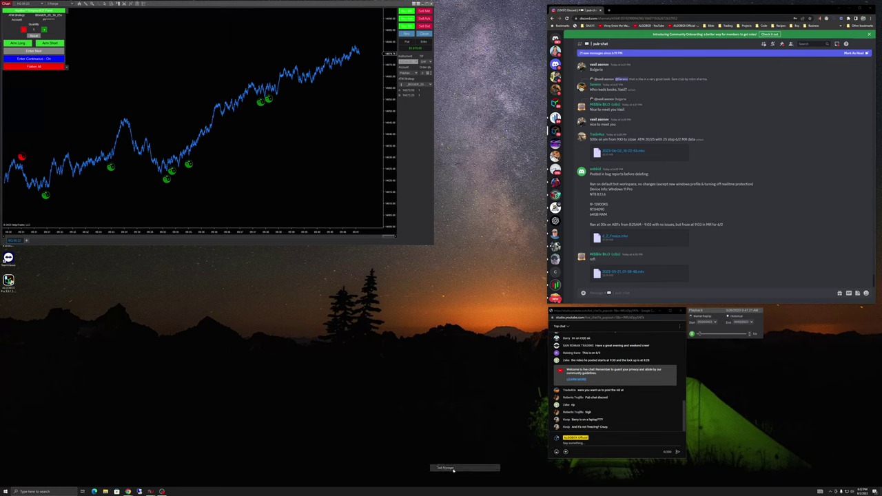
left_click(548, 335)
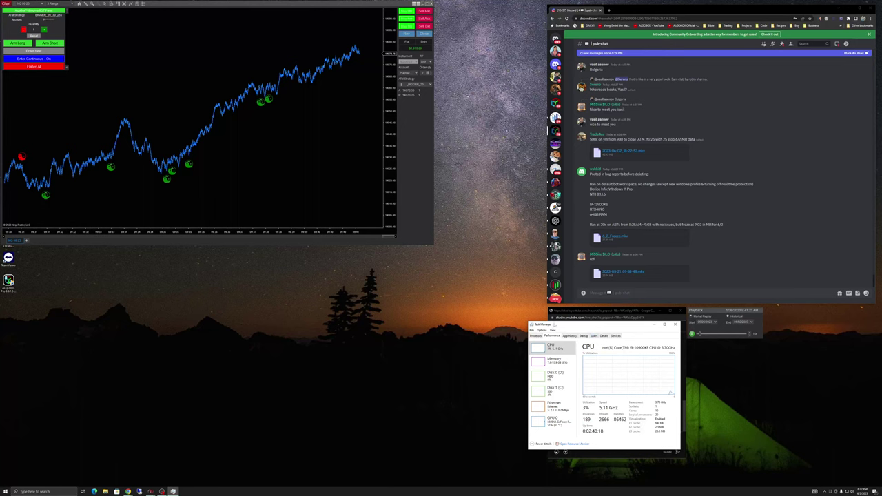
left_click_drag(606, 321, 801, 312)
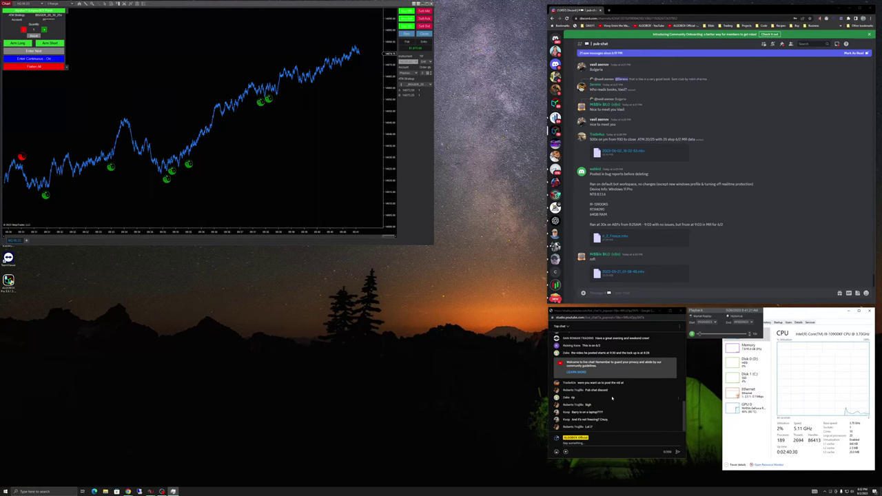
scroll(612, 397, "up", 5)
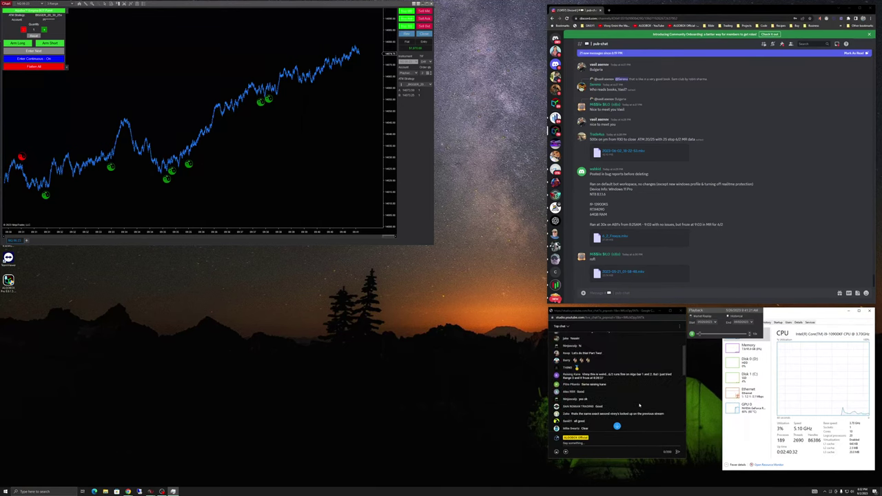
Look back through the YouTube live chat and the Discord pub-chat messages for posts about the freezing and laptop specifications
scroll(640, 405, "up", 2)
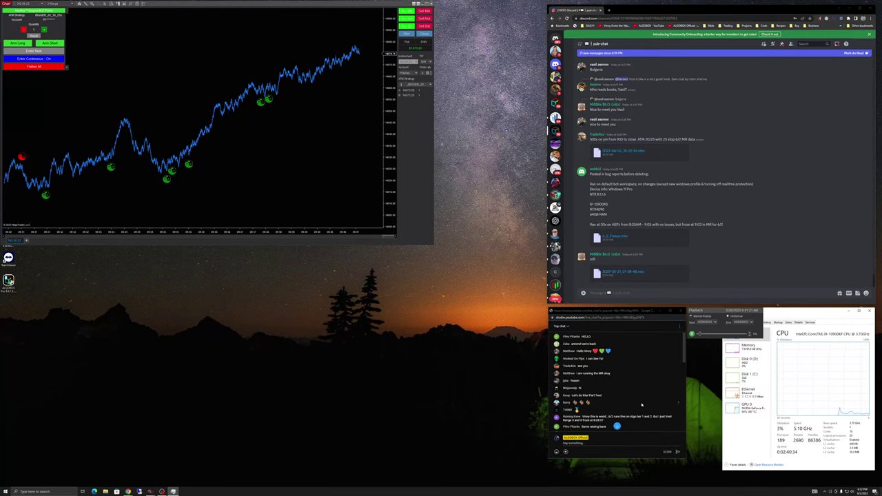
scroll(641, 404, "down", 8)
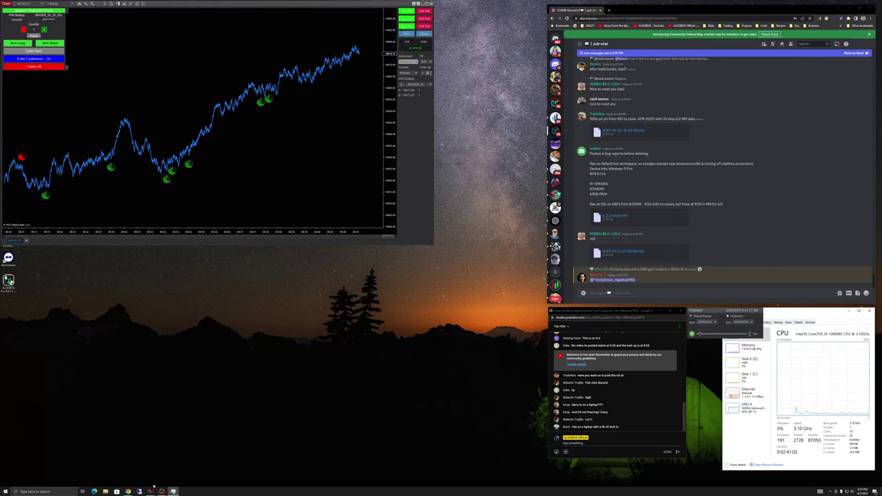
scroll(679, 244, "up", 15)
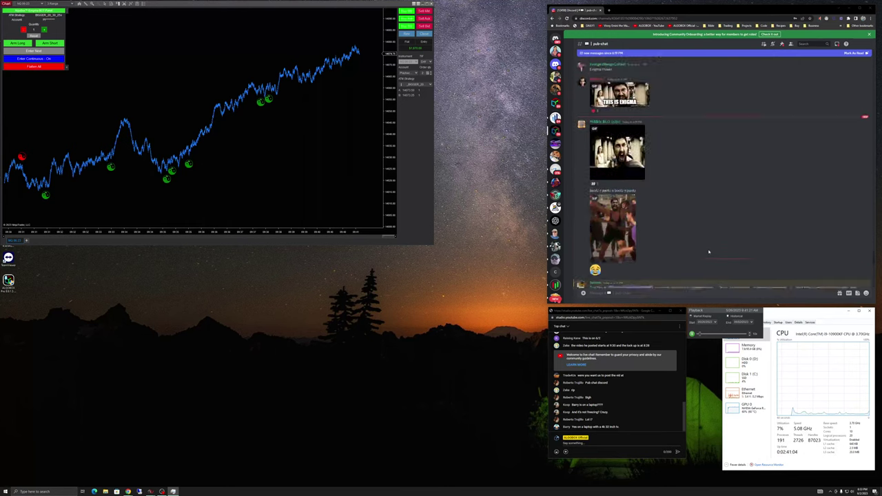
scroll(706, 245, "down", 10)
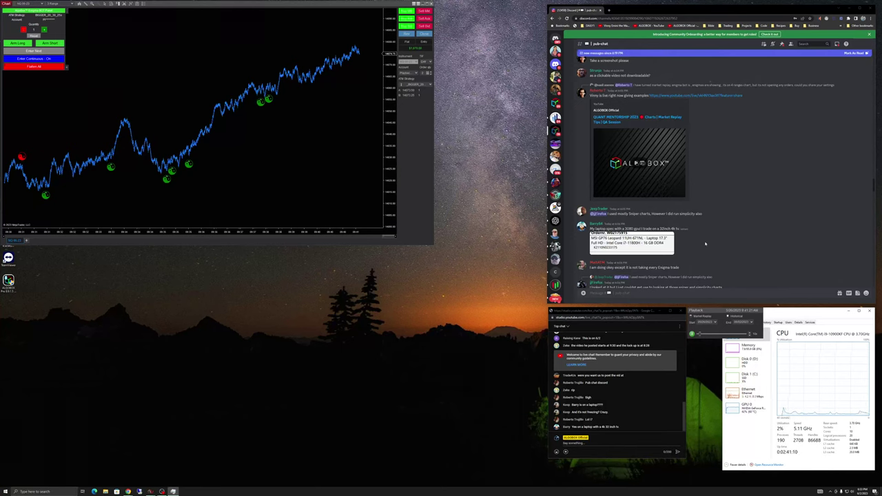
Enlarge the laptop specification image in the Discord chat and circle it in red, clearing the annotation and closing the image when done
left_click(640, 246)
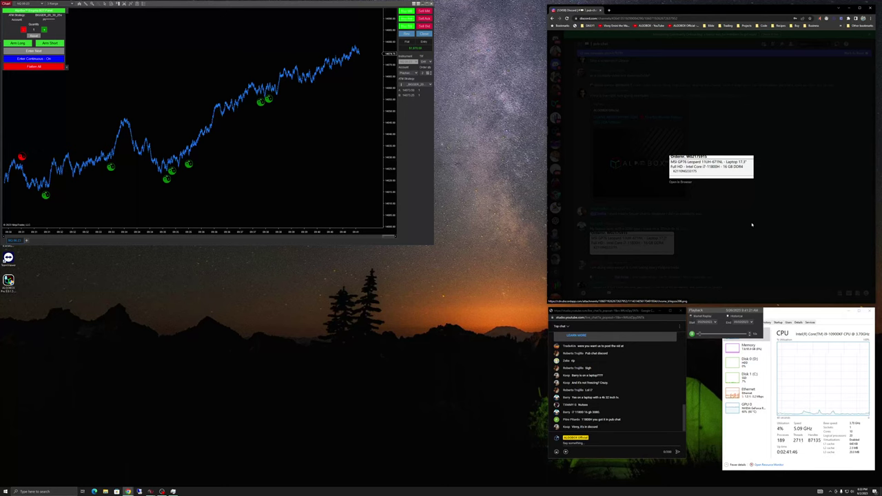
mouse_move(722, 191)
left_mouse_down()
mouse_move(681, 215)
mouse_move(663, 249)
mouse_move(809, 191)
left_mouse_up()
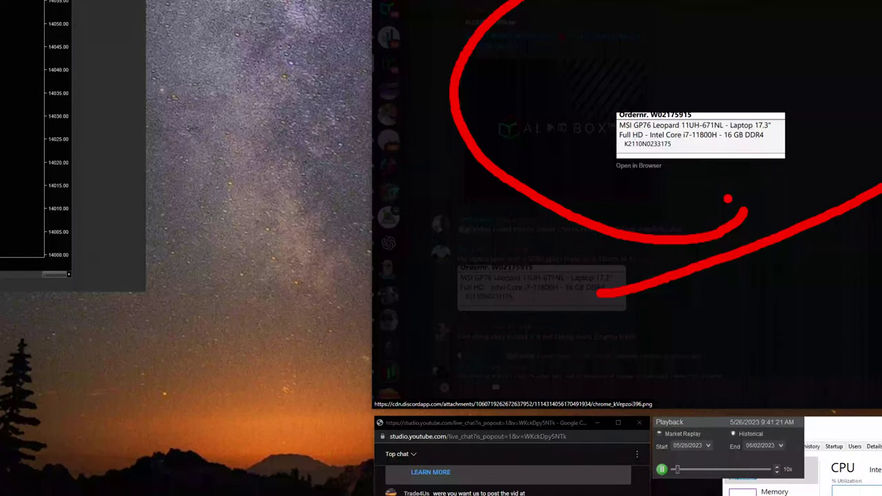
left_click_drag(881, 186, 530, 2)
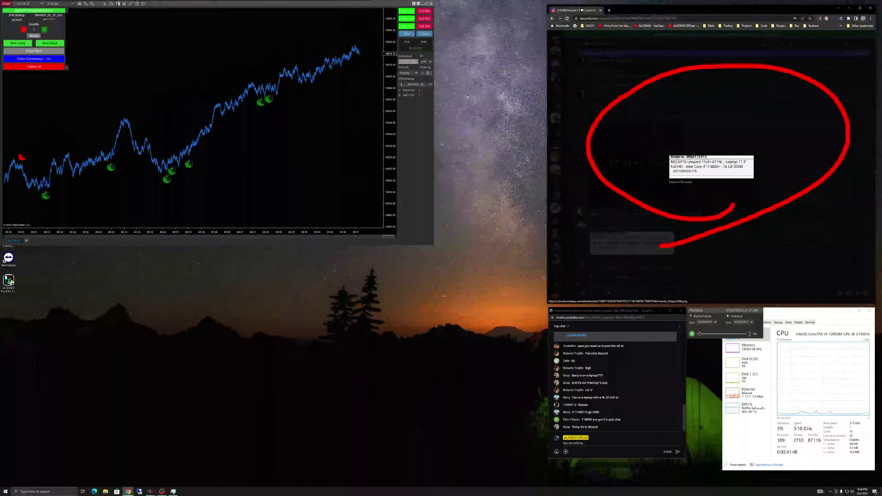
key("Escape")
left_click(742, 218)
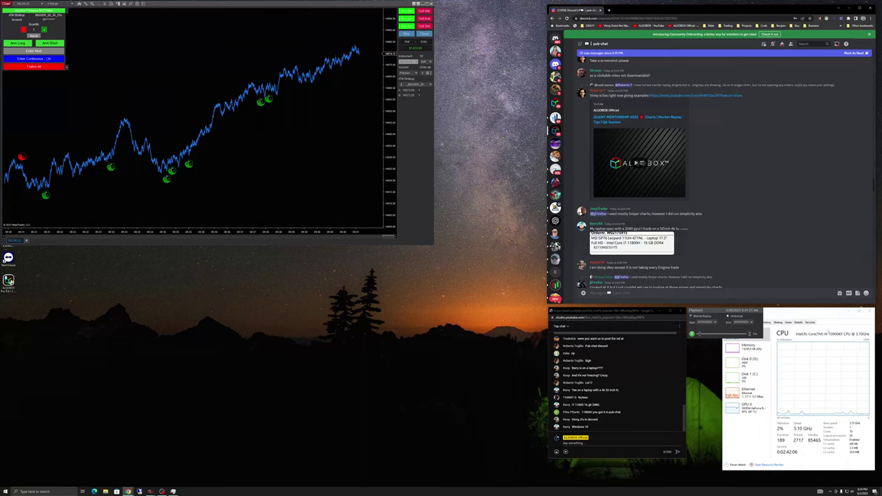
Switch Task Manager's CPU graph to logical processors to examine the load per core, keeping the window clear of the chart, and close Task Manager
left_click_drag(818, 312, 475, 157)
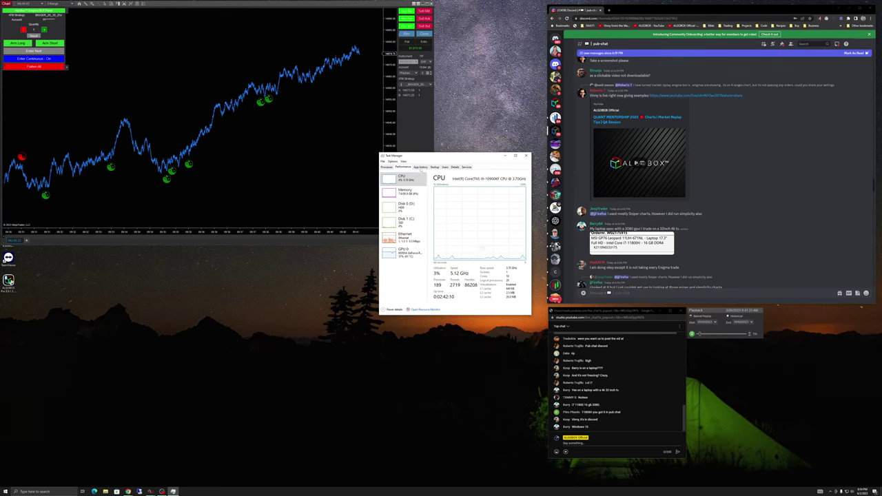
right_click(472, 208)
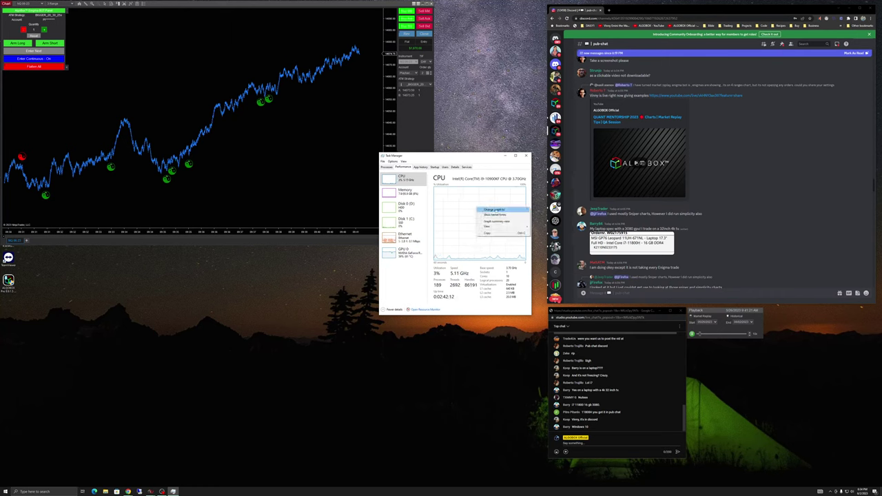
mouse_move(493, 209)
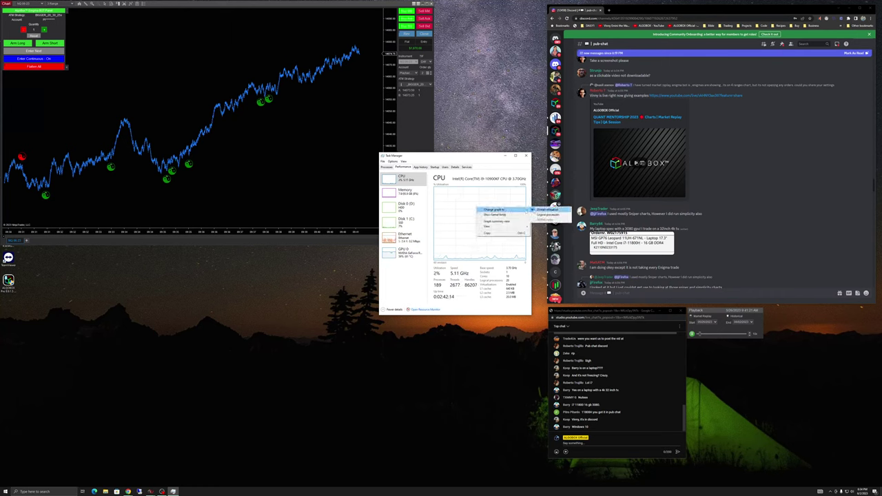
left_click(547, 214)
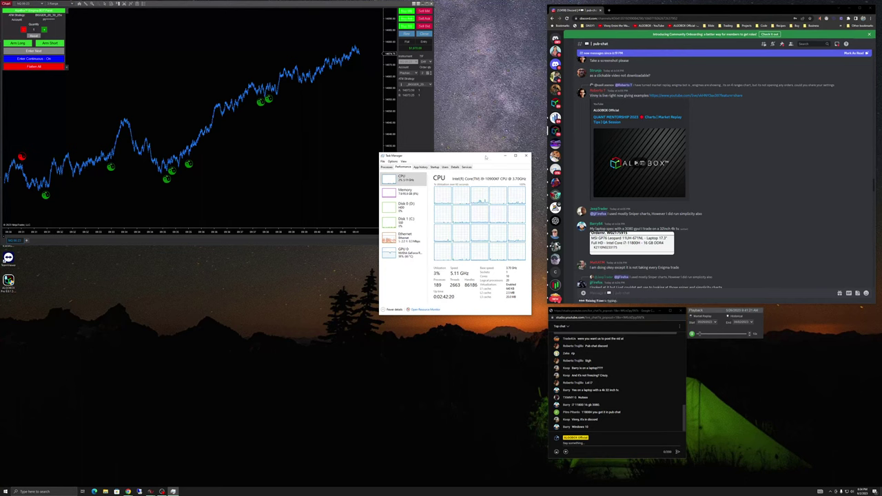
left_click_drag(486, 157, 493, 320)
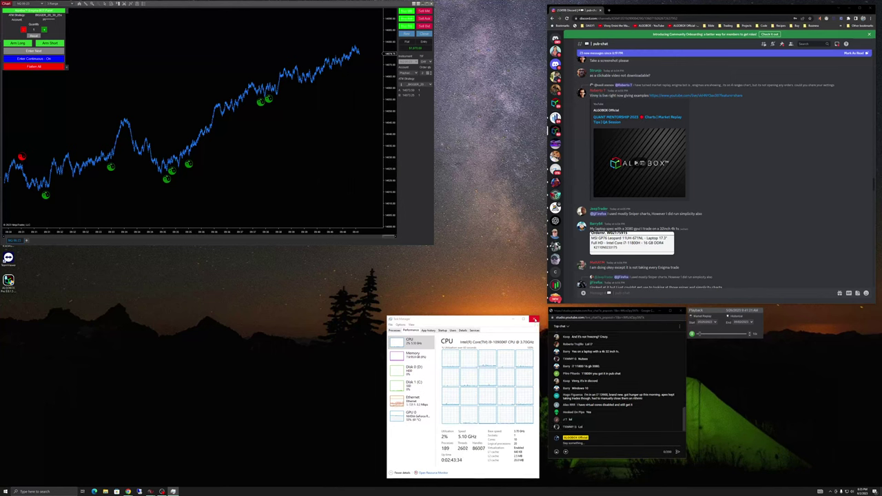
left_click(534, 320)
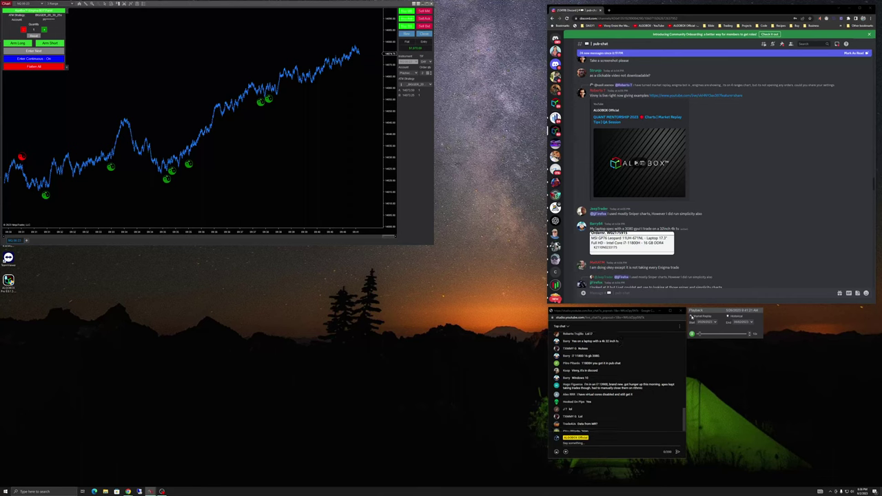
Switch the playback data source to Market Replay, accepting the playback reset, and look through the Discord chat messages
left_click(691, 316)
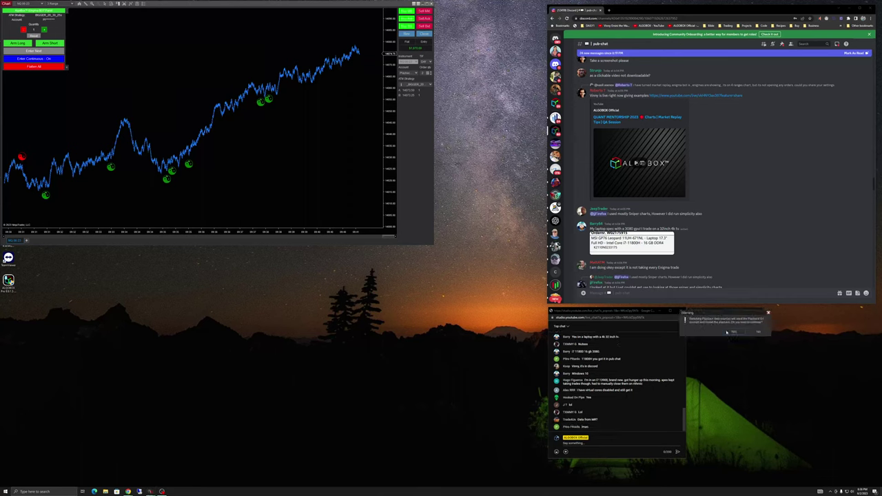
left_click(733, 332)
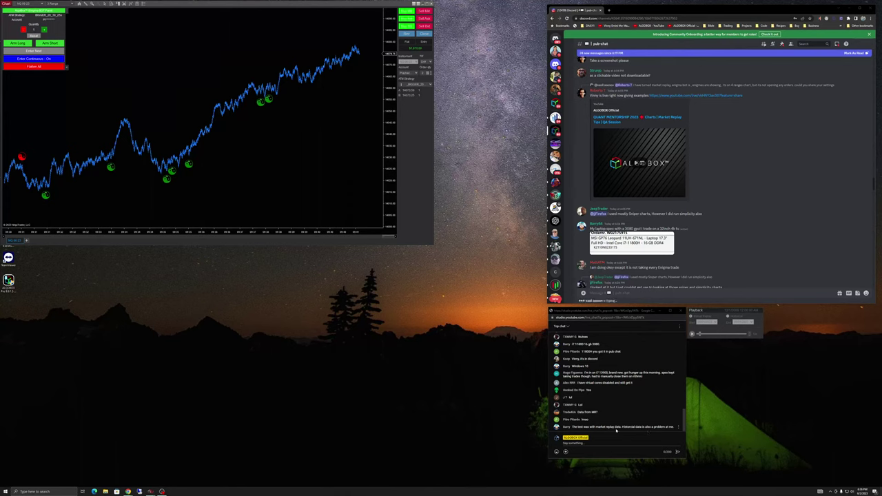
scroll(759, 198, "up", 10)
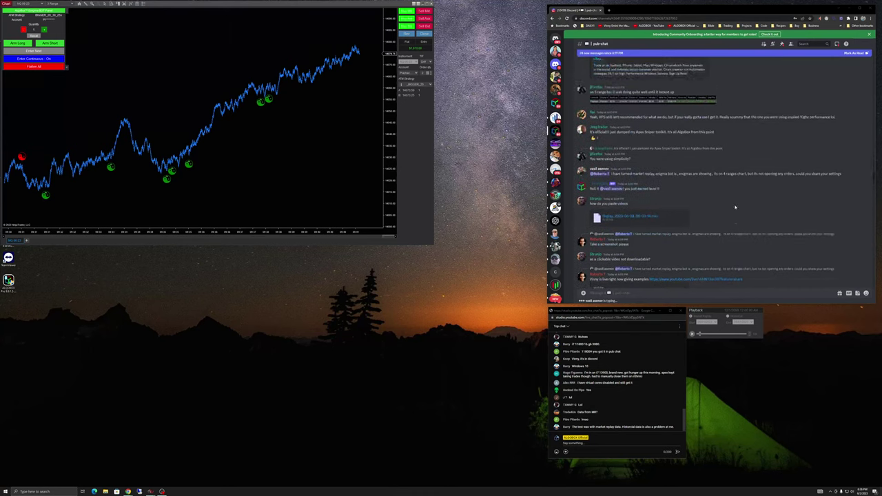
scroll(735, 207, "down", 10)
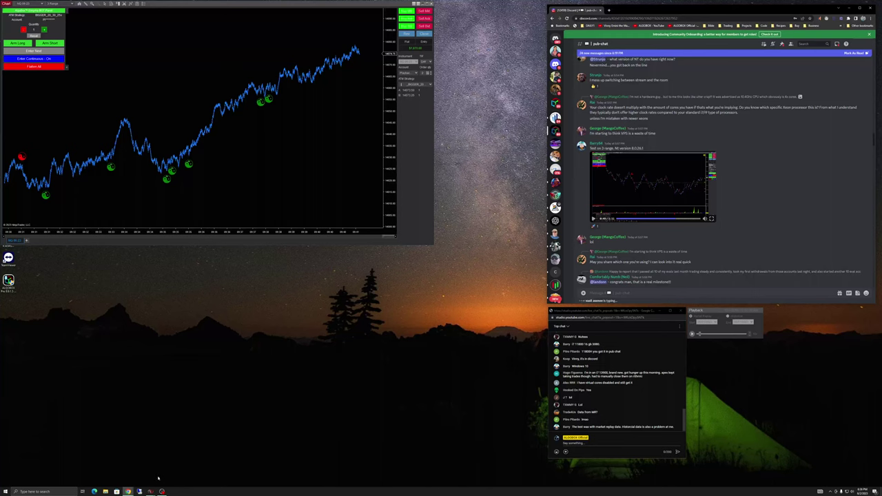
Reopen Task Manager, end the NinjaTrader task, and close Task Manager
mouse_move(152, 491)
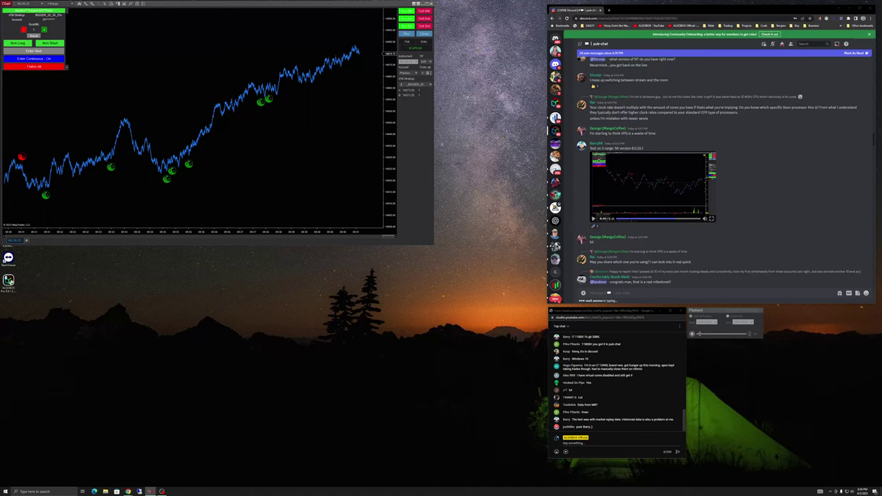
mouse_move(150, 492)
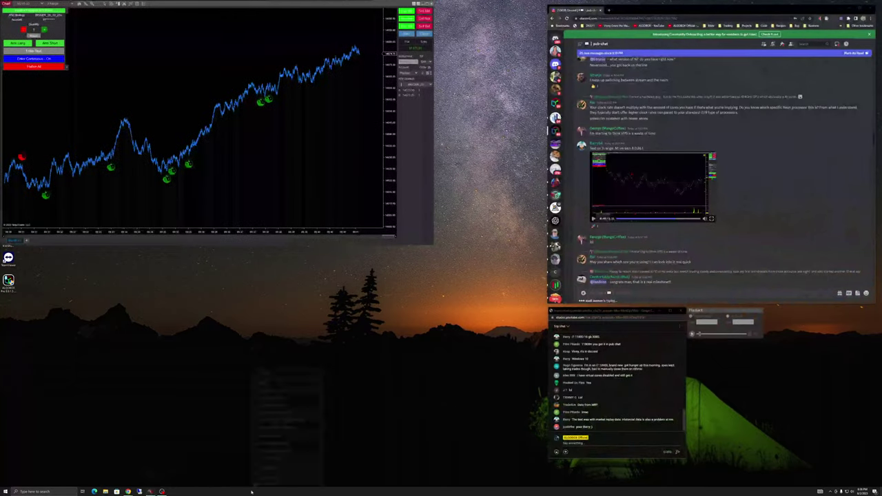
left_click(270, 470)
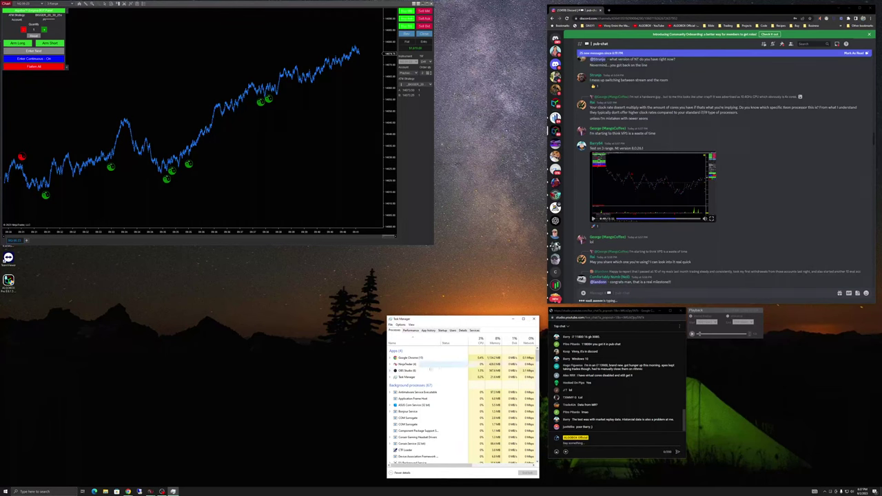
left_click(414, 365)
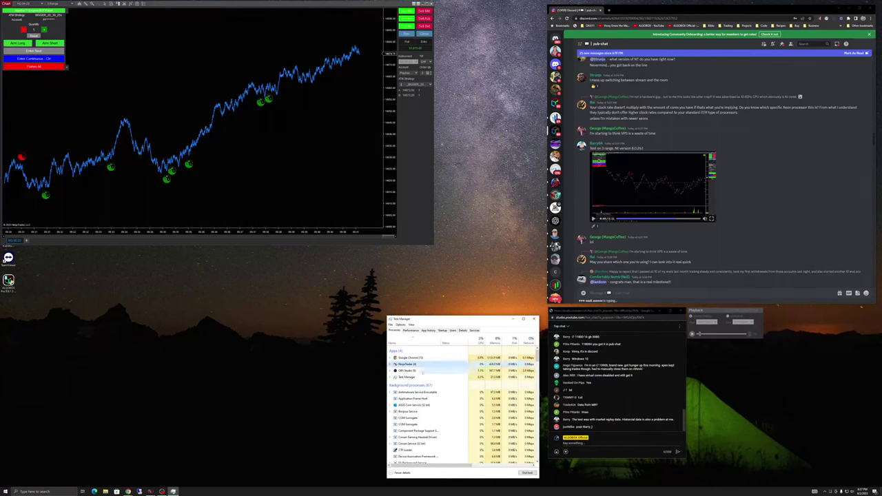
left_click(526, 473)
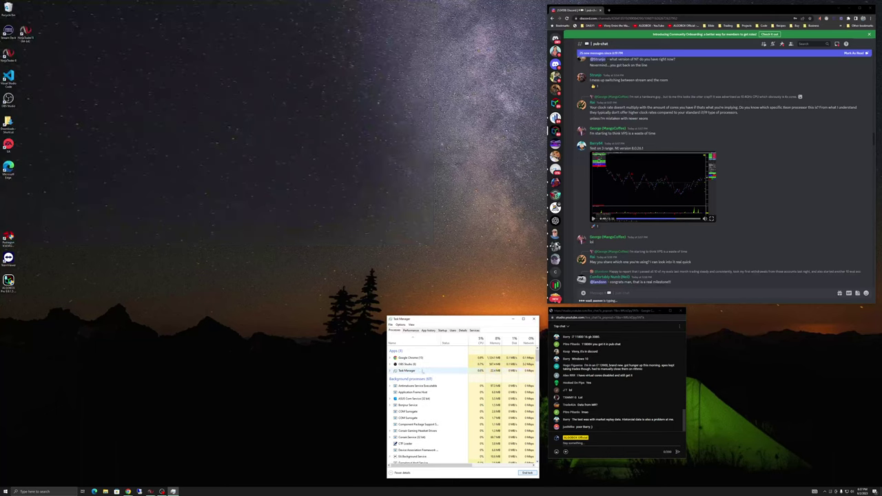
left_click(533, 319)
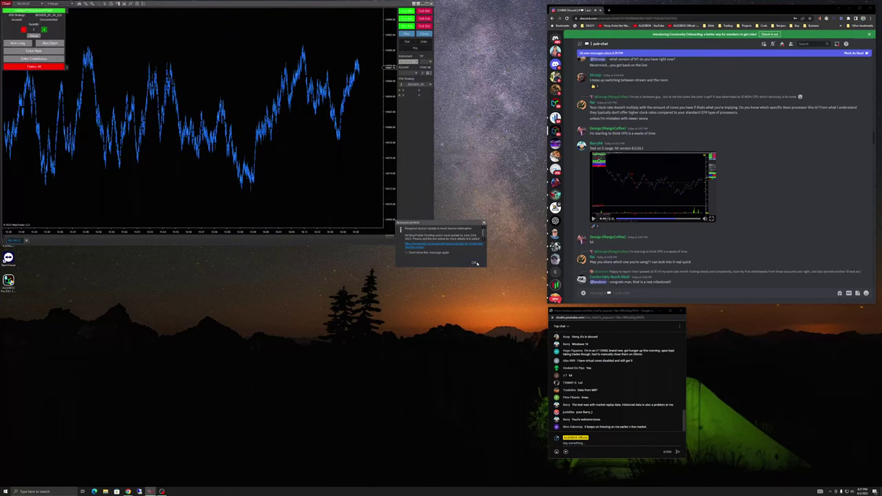
Dismiss the NinjaTrader startup announcement and check the Playback controller's context options without changing them
left_click(475, 263)
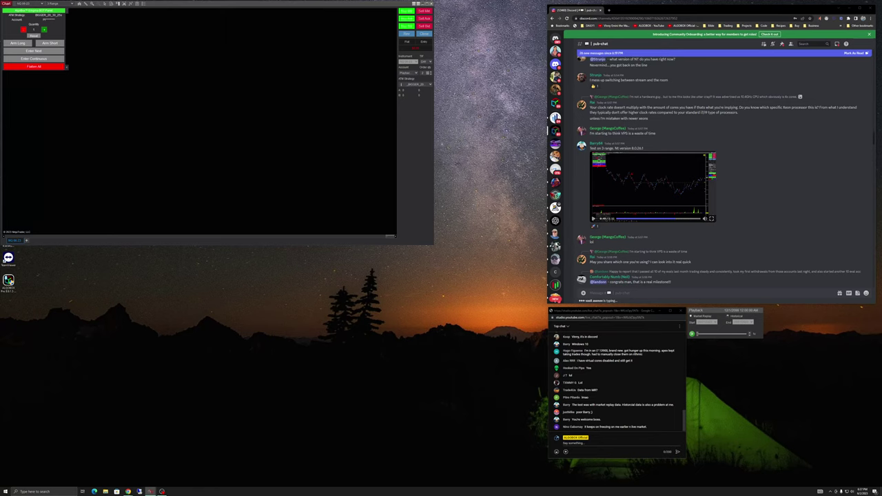
right_click(729, 333)
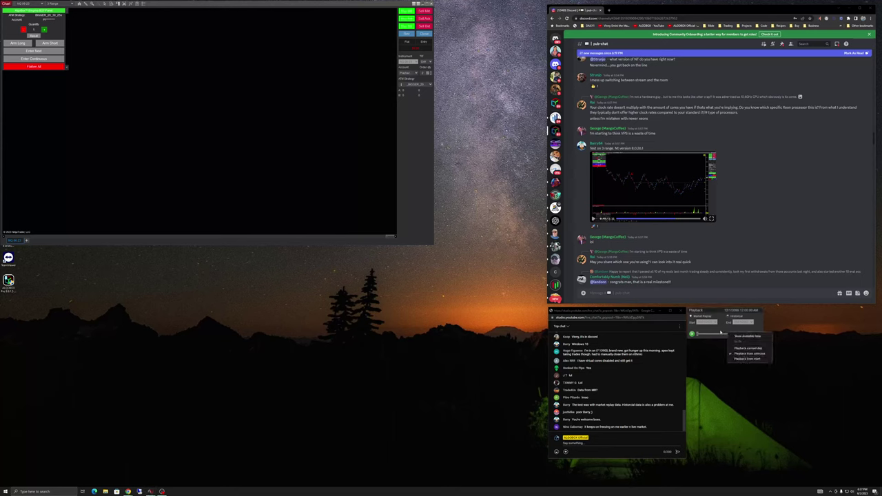
key("Escape")
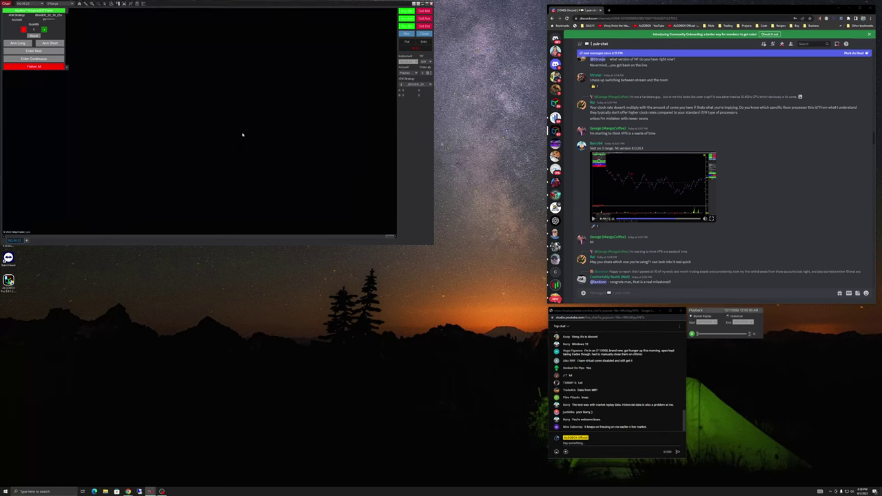
mouse_move(250, 8)
left_mouse_down()
mouse_move(253, 20)
mouse_move(253, 7)
left_mouse_up()
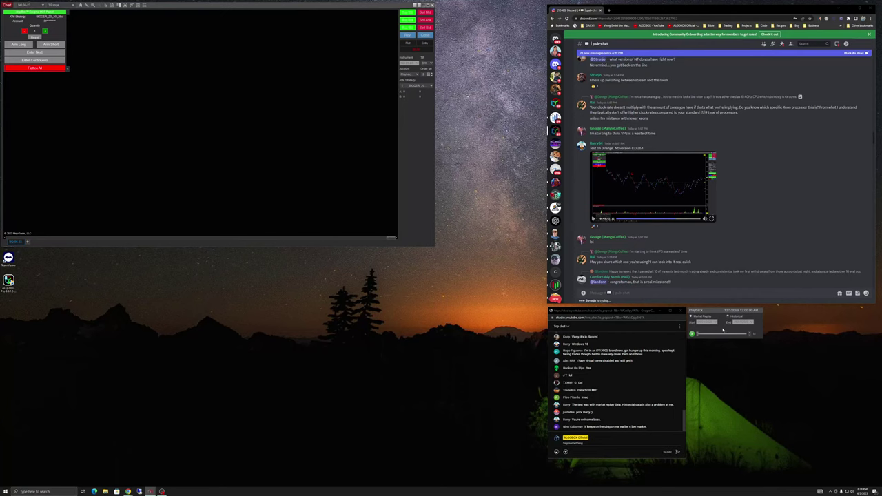
right_click(722, 331)
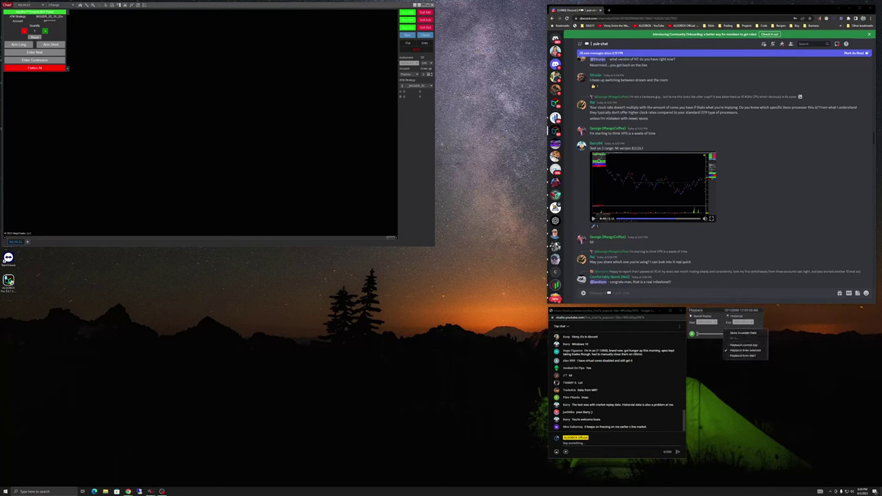
key("Escape")
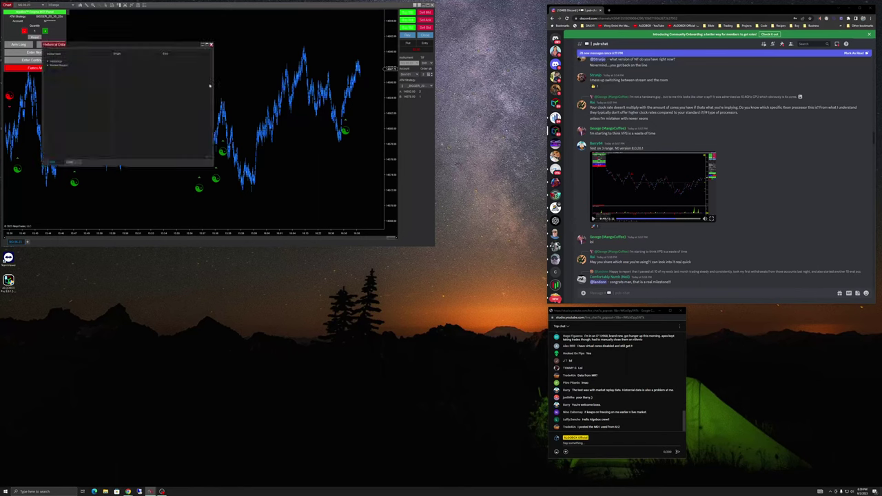
Move the Historical Data window clear of the chart and request a market replay data download for the NQ 06-23 instrument
left_click_drag(178, 46, 484, 195)
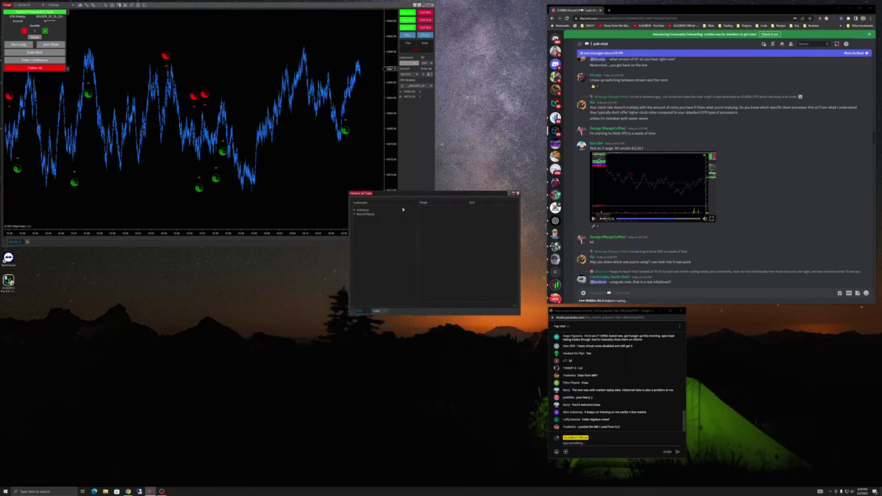
left_click(377, 312)
left_click(372, 238)
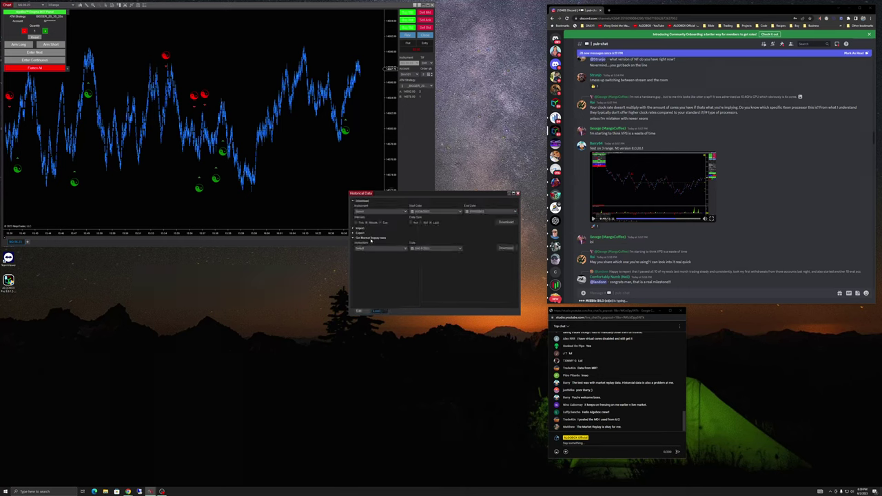
left_click(395, 250)
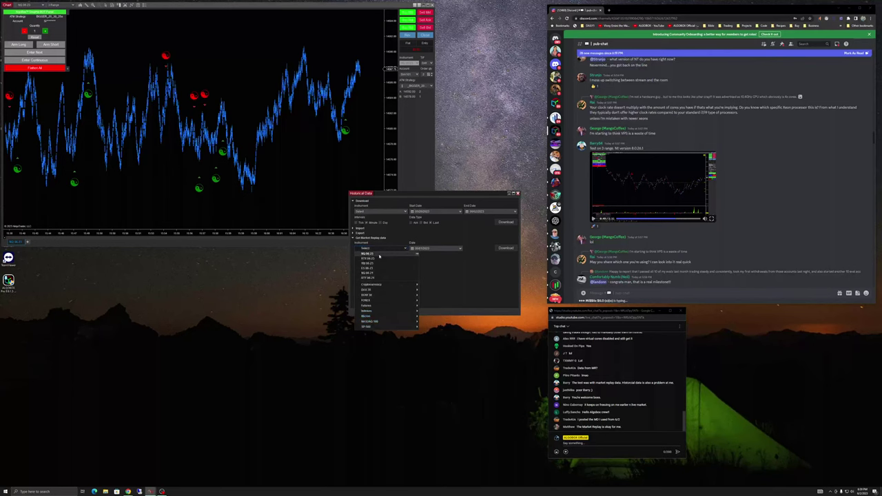
left_click(390, 257)
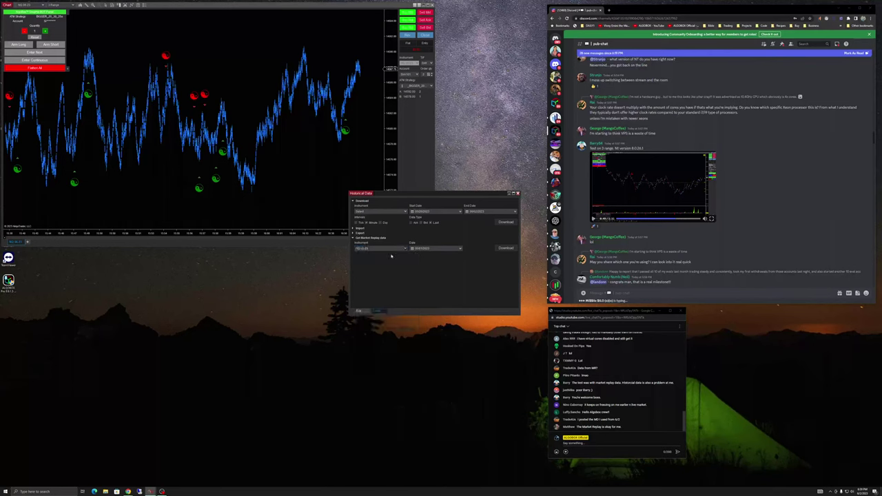
left_click(502, 248)
Pick another date for the NQ market replay data, download it, and close the Historical Data window
left_click(459, 248)
left_click(448, 264)
left_click(504, 248)
left_click(518, 193)
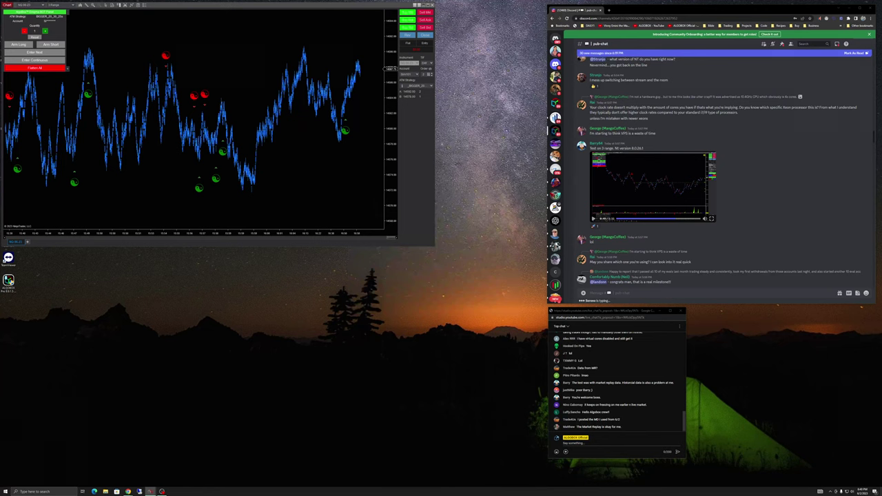
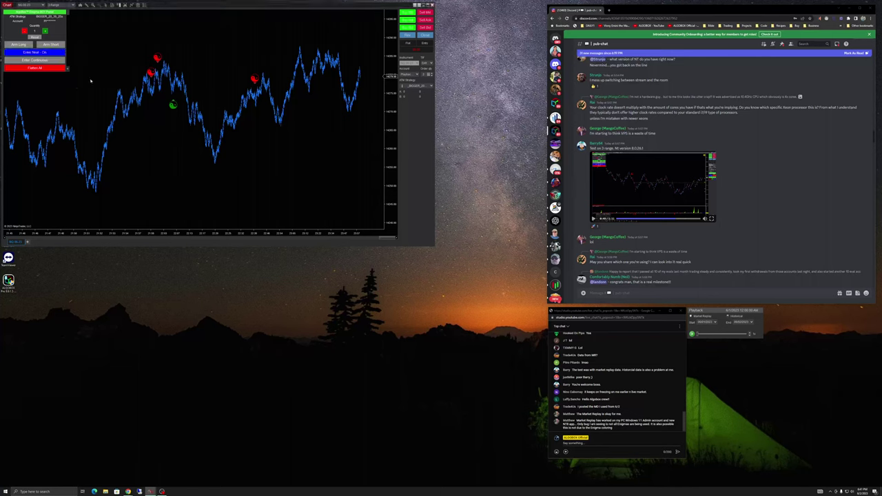
Turn on Enter Continuous and arm both long and short entries for the Enigma bot
left_click(46, 61)
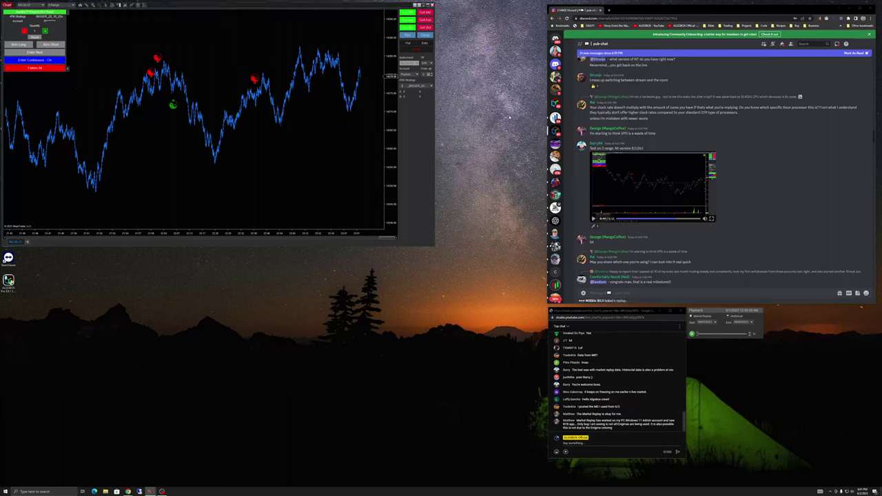
left_click(18, 44)
left_click(50, 44)
Set the market replay playback's start date to 06/02/2023
left_click(715, 322)
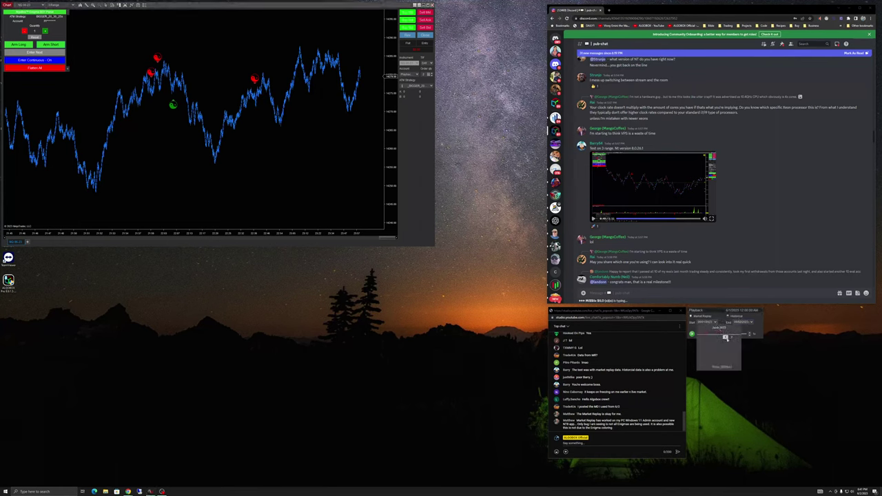
left_click(731, 337)
right_click(731, 335)
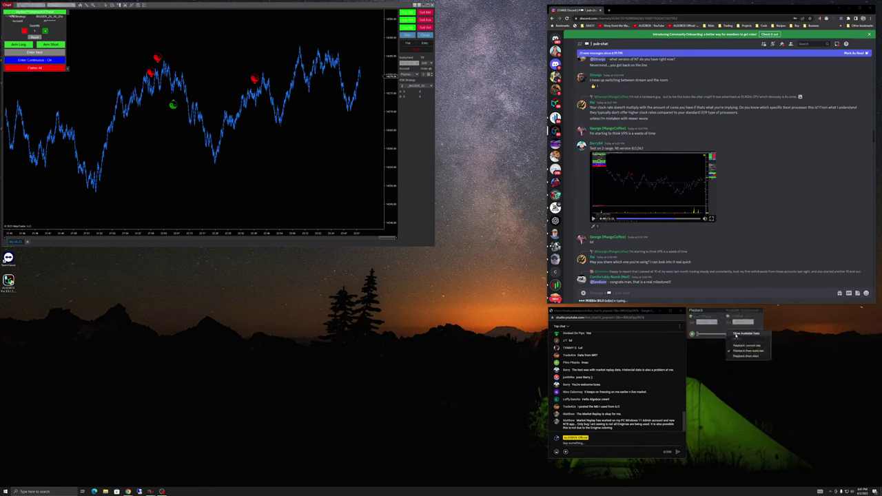
left_click(721, 329)
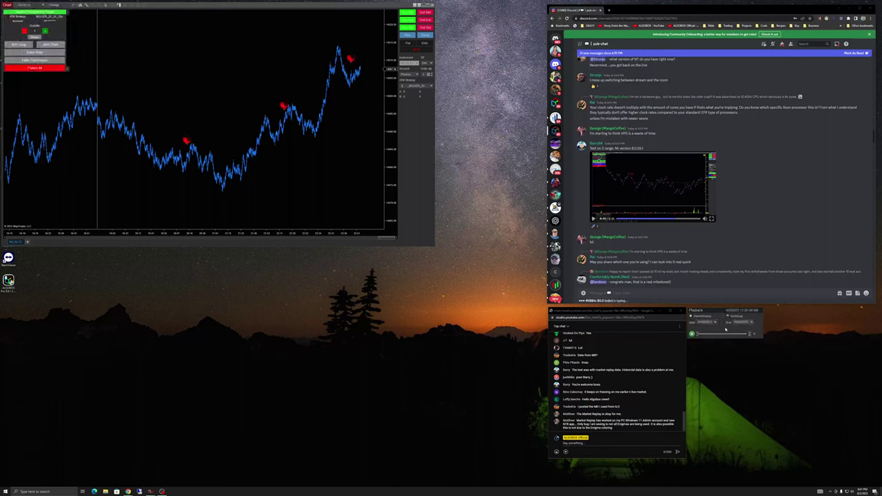
Use Go To to move the playback position to 8:00:00 AM on 6/2/2023
right_click(725, 329)
left_click(742, 340)
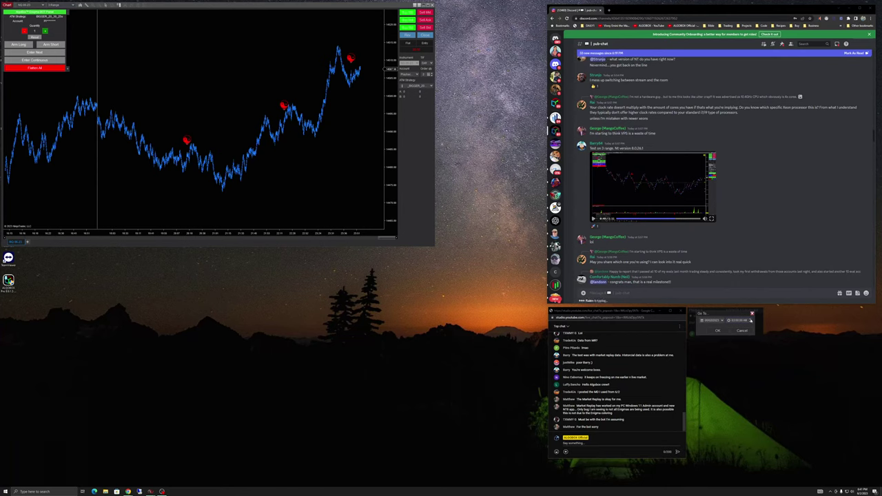
left_click(720, 331)
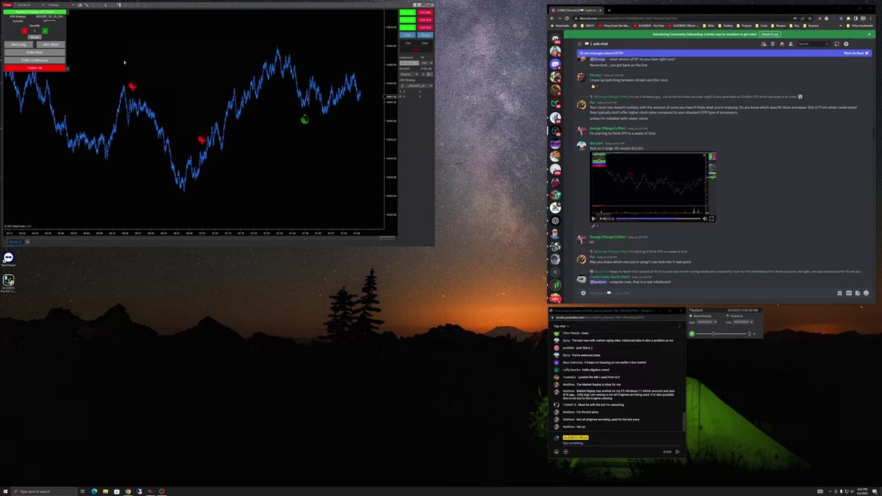
Arm the Enigma bot for long and short with Enter Continuous on, and start the market replay playback
left_click(30, 45)
left_click(39, 46)
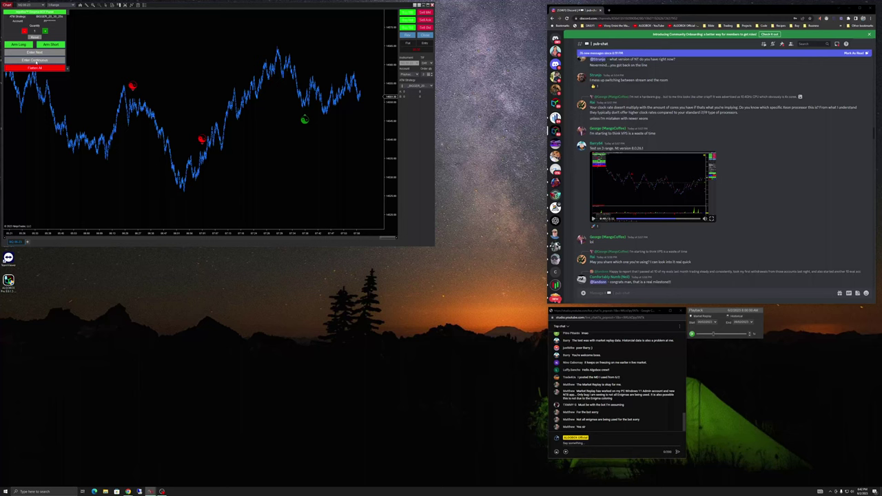
left_click(36, 61)
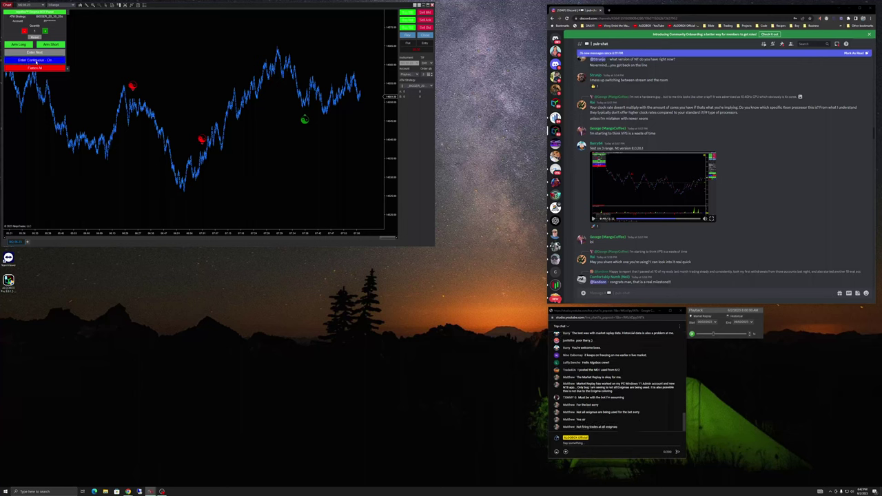
left_click(691, 333)
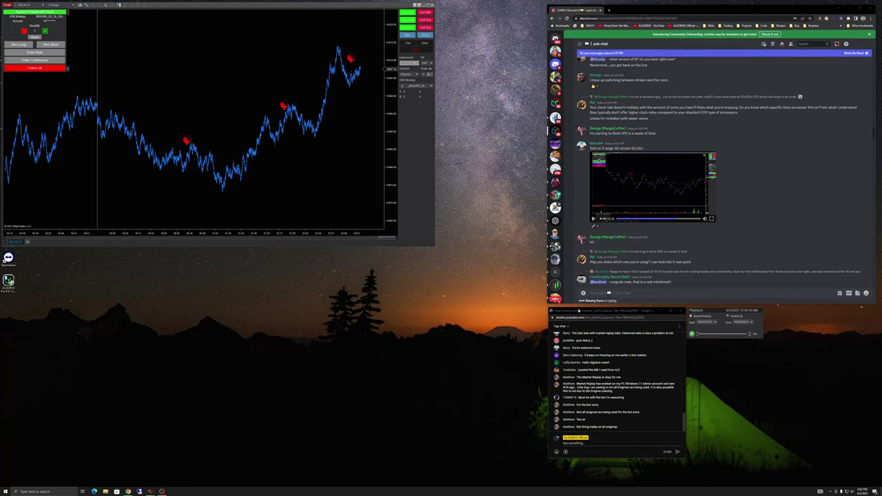
Re-enable continuous entries on the Enigma bot and use Go To to jump the playback to 8:02 AM on 6/2/2023
left_click(43, 61)
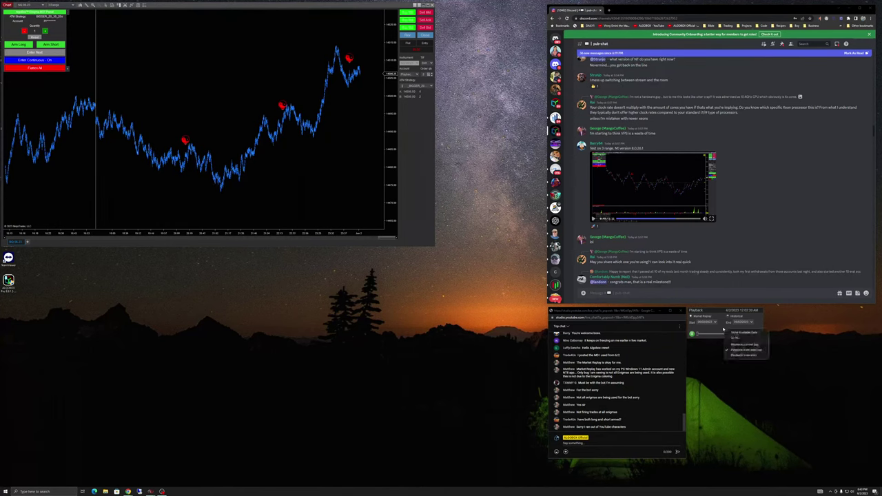
left_click(735, 338)
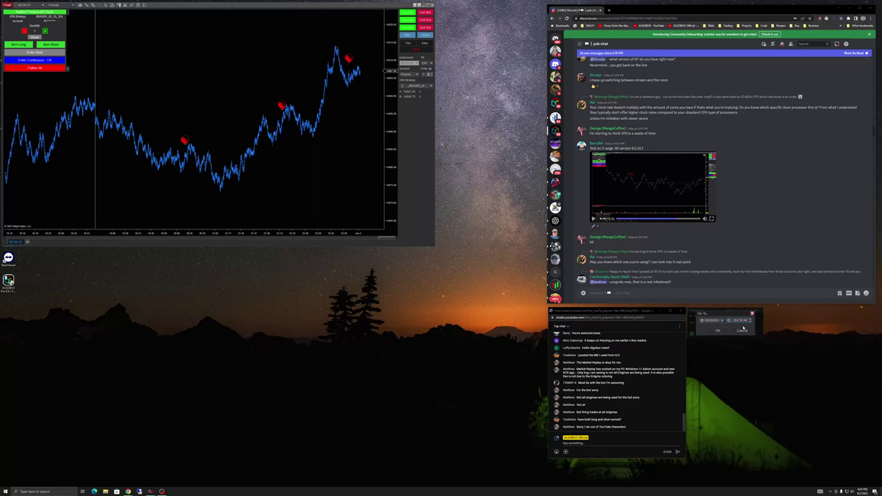
left_click(719, 330)
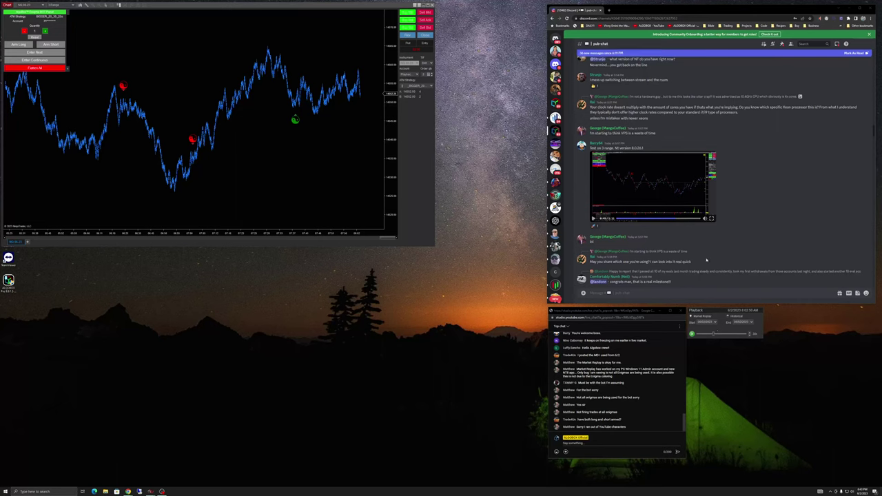
Check the latest pub-chat messages and re-enable Enter Continuous, Arm Long and Arm Short on the Enigma bot
scroll(850, 199, "up", 5)
scroll(732, 248, "down", 10)
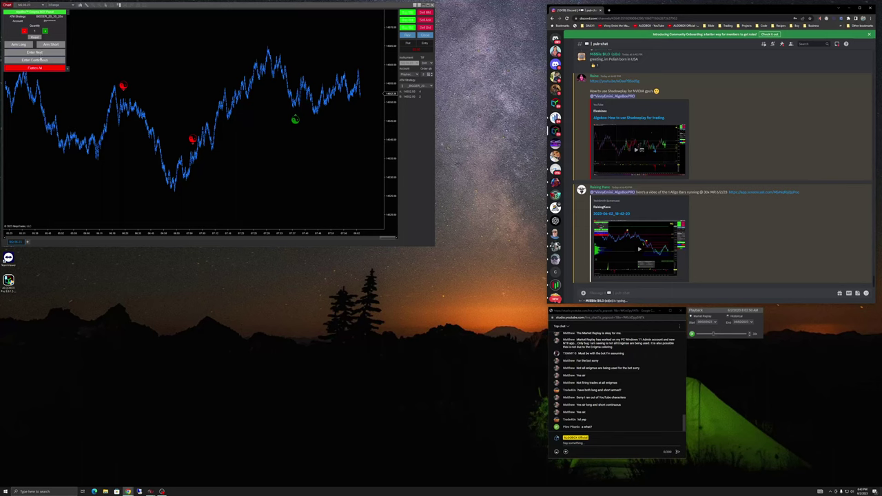
left_click(43, 61)
left_click(19, 45)
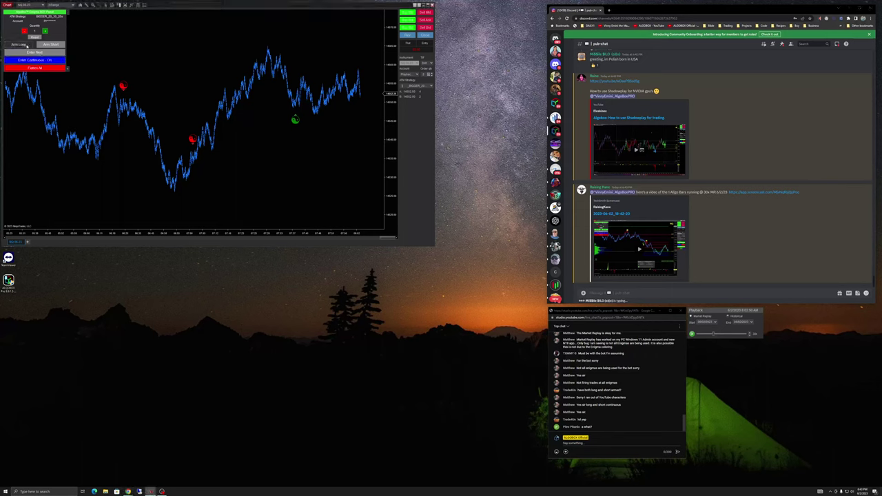
left_click(50, 45)
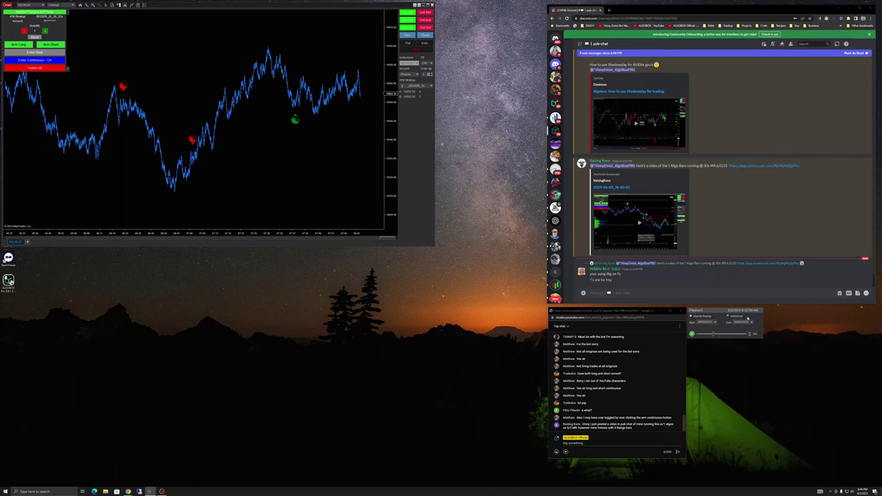
Use Go To to jump the playback to 9:30 AM on 6/2/2023 and re-arm the Enigma bot with Enter Continuous on
right_click(727, 331)
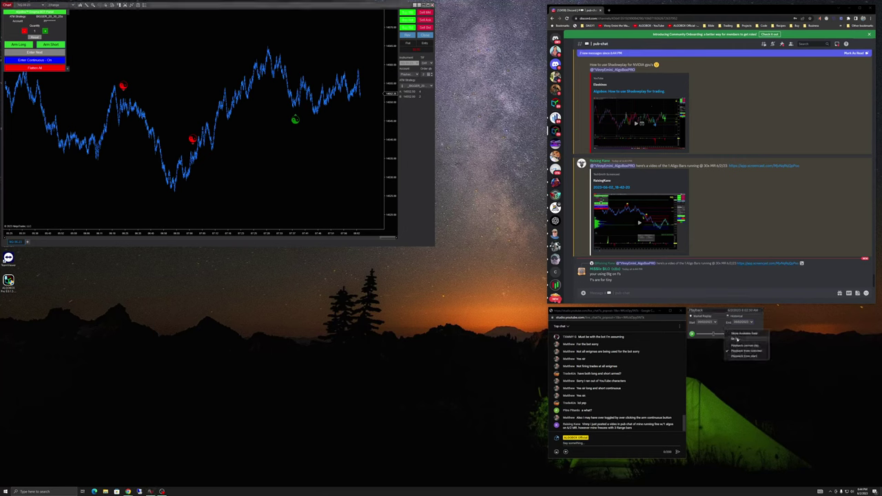
left_click(736, 339)
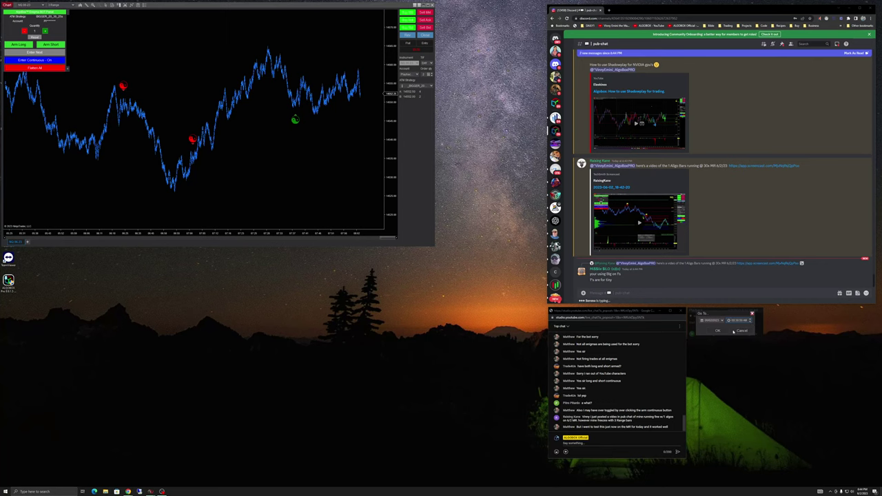
left_click(719, 331)
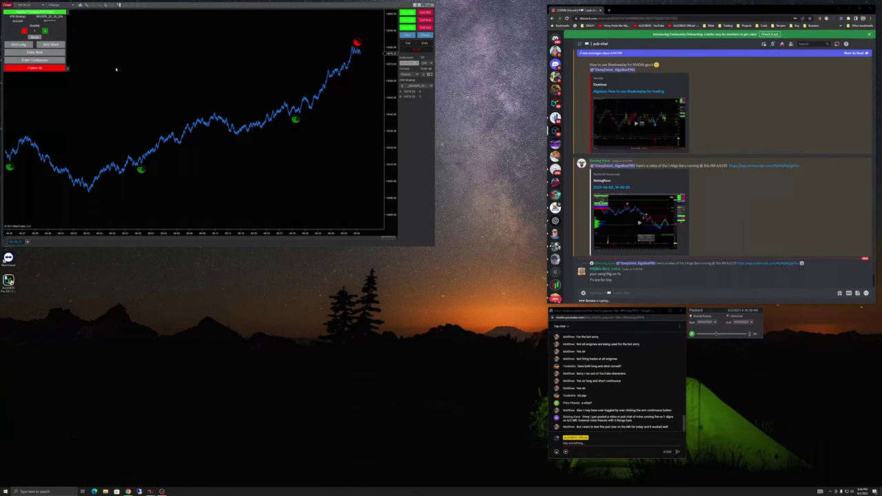
left_click(50, 45)
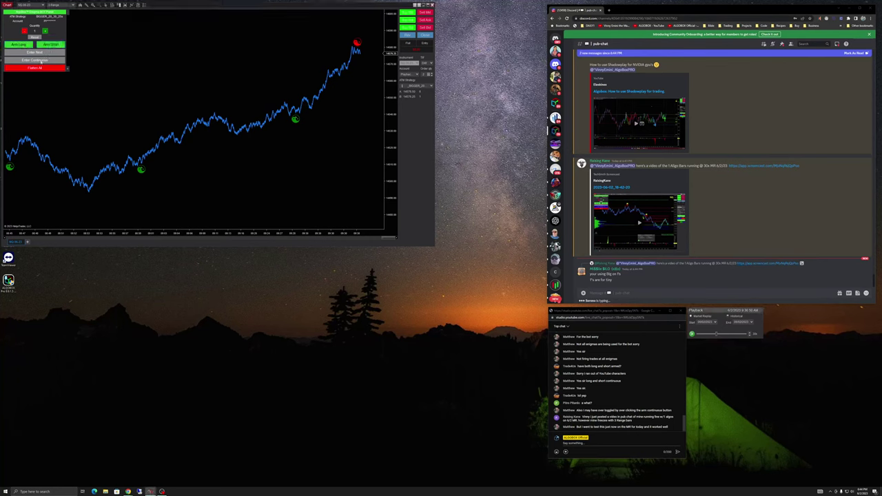
left_click(42, 61)
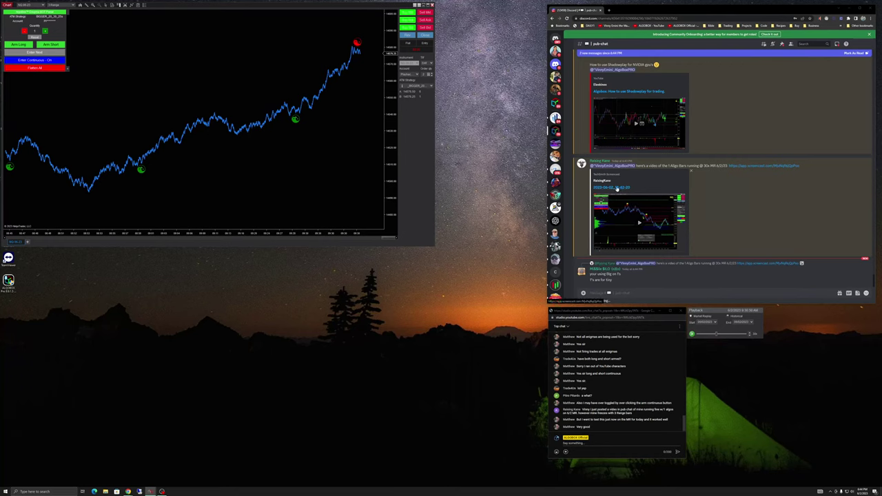
Watch the Screencast video 2023-06-02_18-42-20 linked in pub-chat in full screen, close it, and restore the browser's smaller window size
left_click(617, 188)
left_click(733, 182)
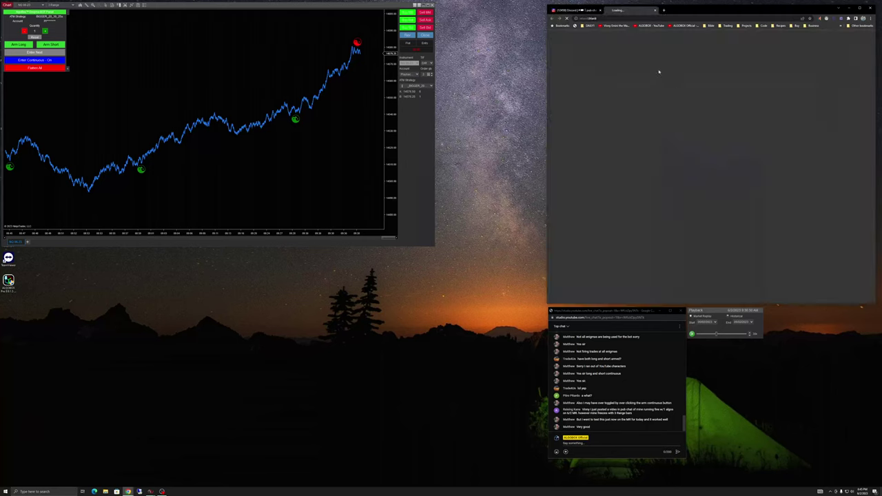
key("super+Up")
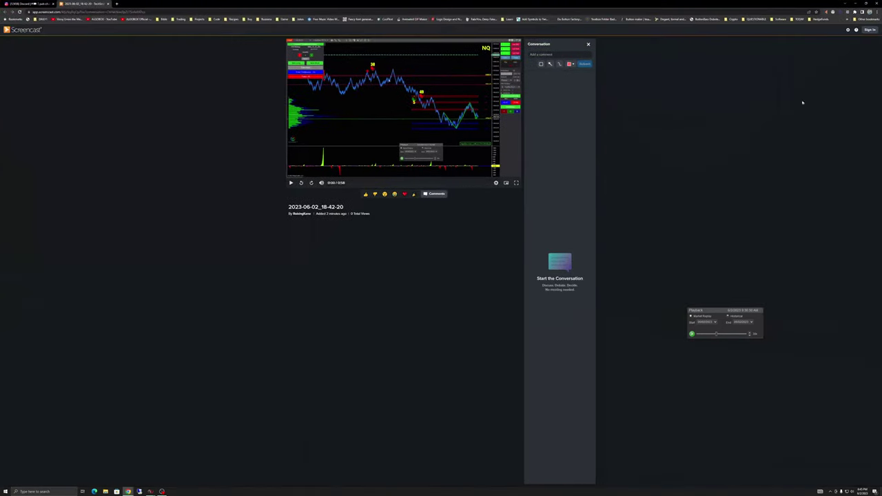
left_click(516, 183)
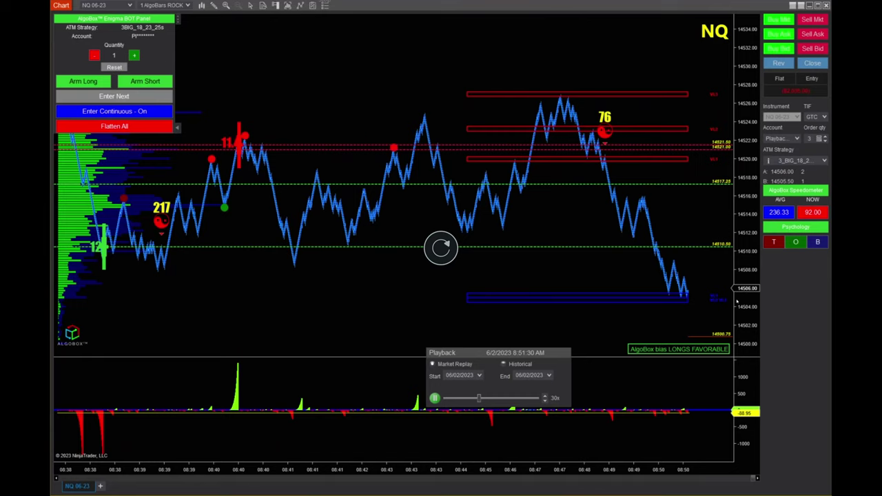
key("Escape")
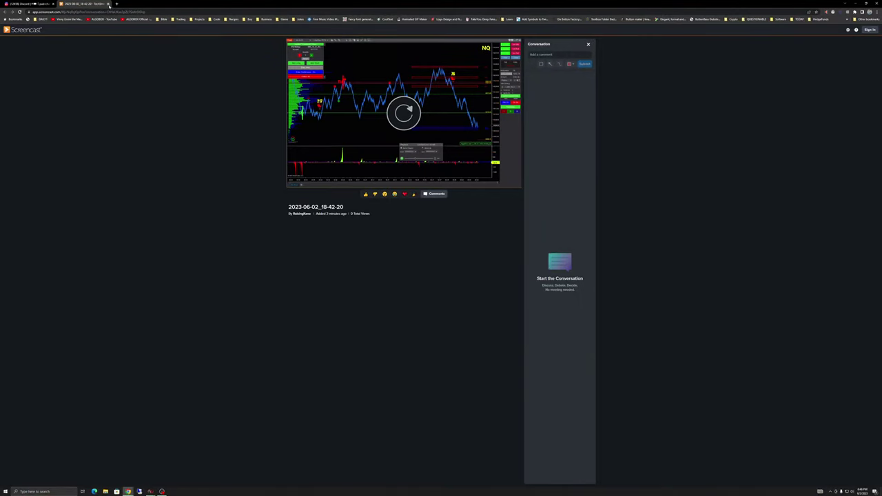
key("ctrl+w")
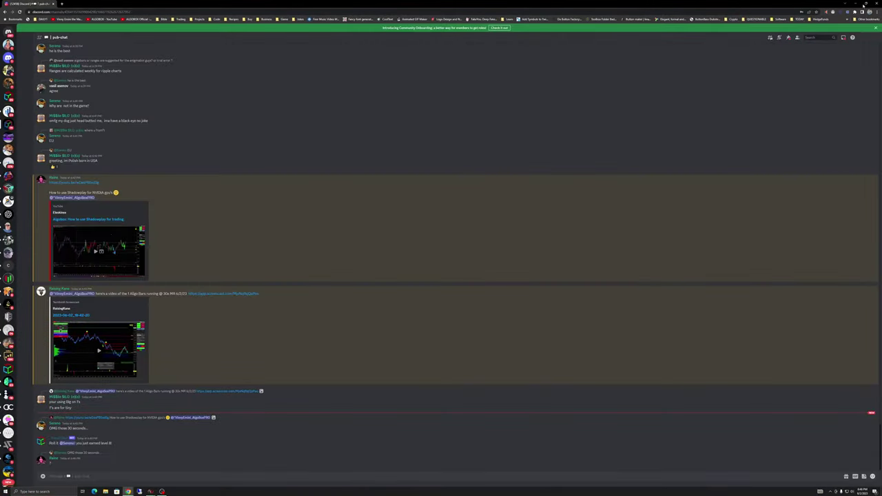
left_click(865, 4)
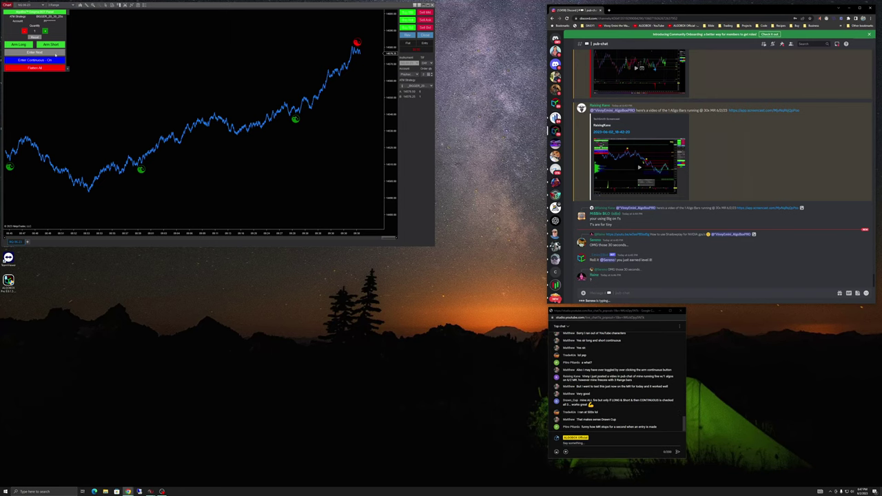
Move the chart window toward the middle of the desktop and mark the bot's Arm Long and Arm Short controls with temporary red pen strokes
left_click_drag(168, 4, 307, 139)
mouse_move(203, 218)
left_mouse_down()
mouse_move(196, 222)
mouse_move(221, 98)
mouse_move(317, 227)
left_mouse_up()
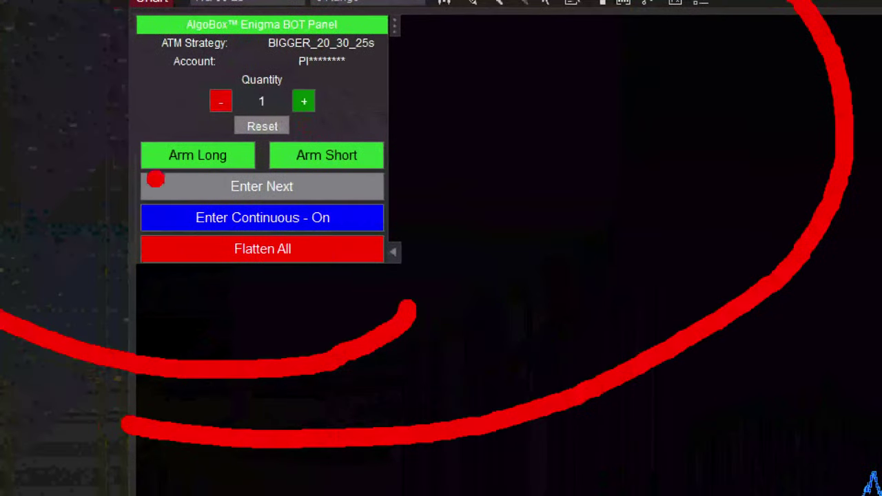
left_click_drag(444, 95, 348, 145)
left_click_drag(213, 131, 229, 77)
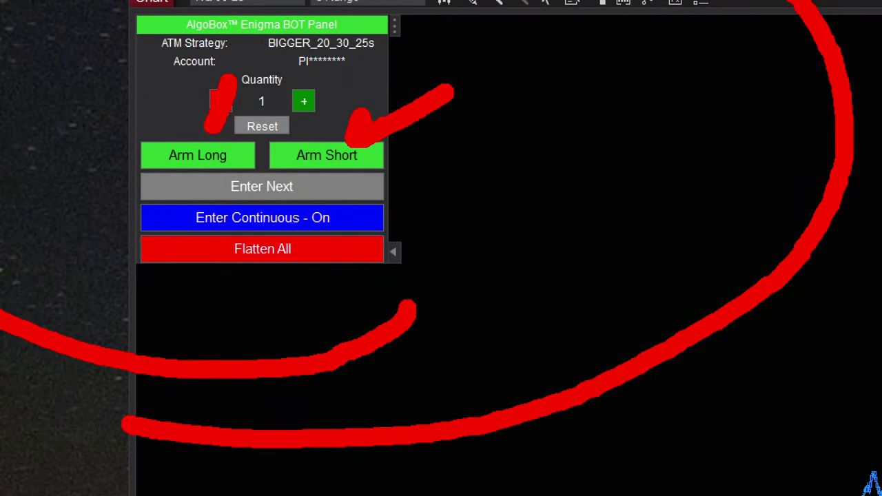
left_click_drag(173, 97, 206, 136)
mouse_move(230, 79)
left_mouse_down()
mouse_move(234, 106)
mouse_move(242, 103)
left_mouse_up()
key("Escape")
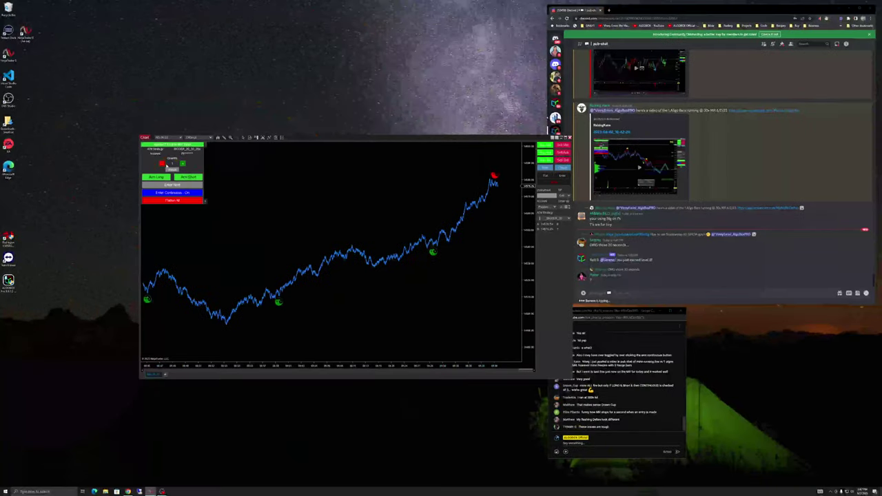
Reposition the chart window so it sits clear of the Discord and live chat windows
left_click_drag(327, 141, 294, 143)
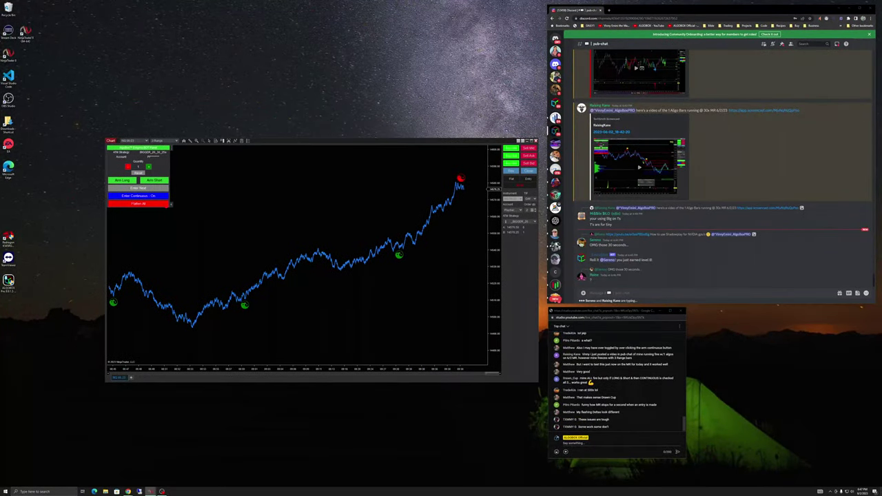
left_click_drag(175, 212, 130, 240)
left_click_drag(386, 143, 372, 131)
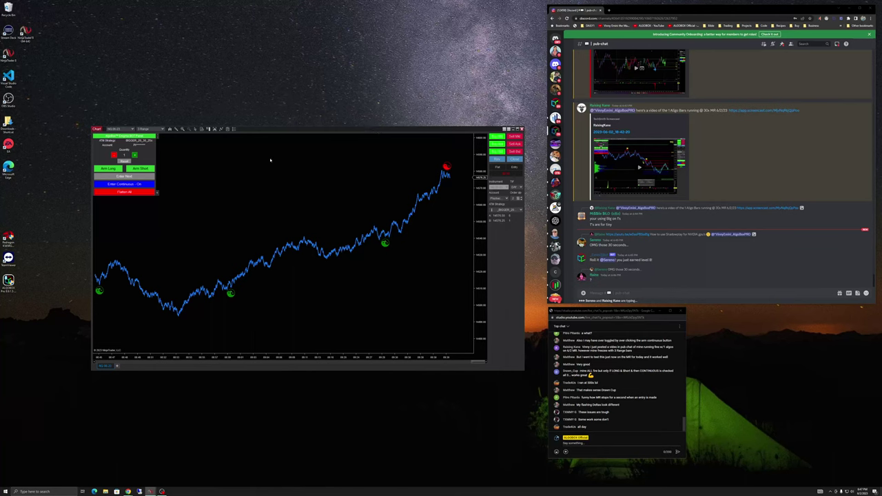
Move the Playback window onto the chart and point a temporary red pen arrow at its Start date
key("alt+Tab")
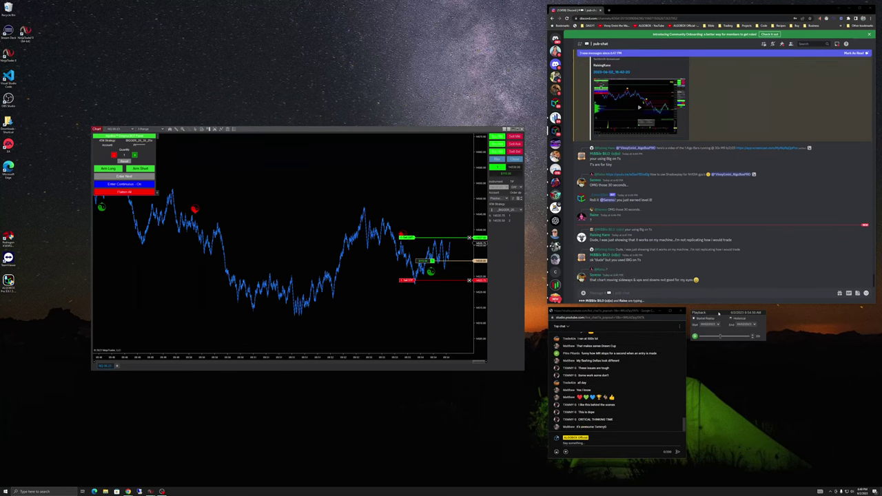
left_click_drag(719, 313, 376, 163)
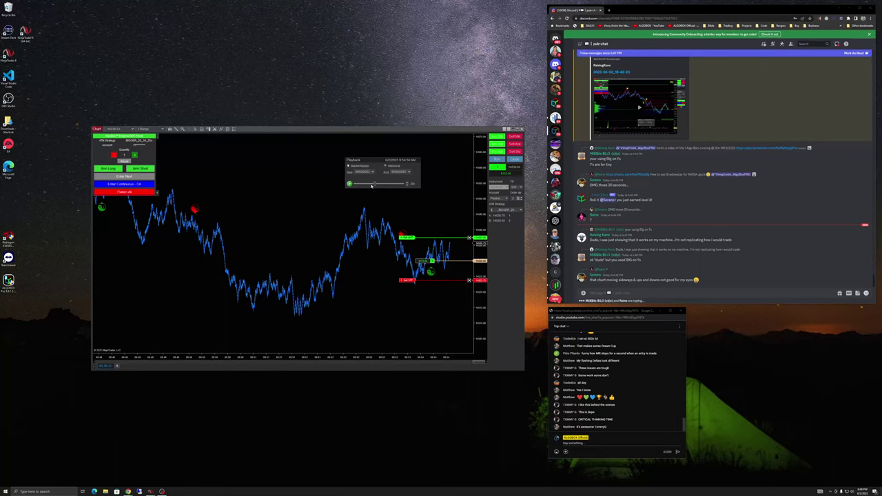
mouse_move(399, 214)
left_mouse_down()
mouse_move(354, 96)
mouse_move(358, 234)
left_mouse_up()
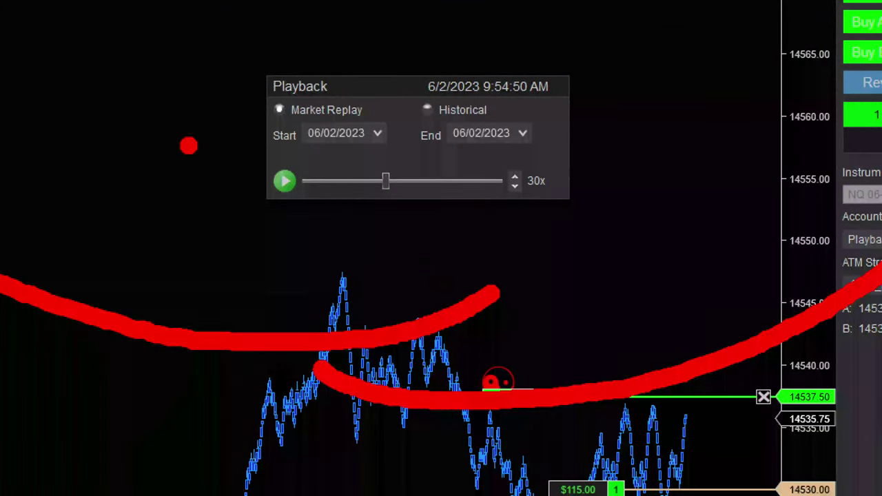
left_click_drag(113, 125, 239, 124)
left_click_drag(204, 99, 207, 180)
left_click(229, 195)
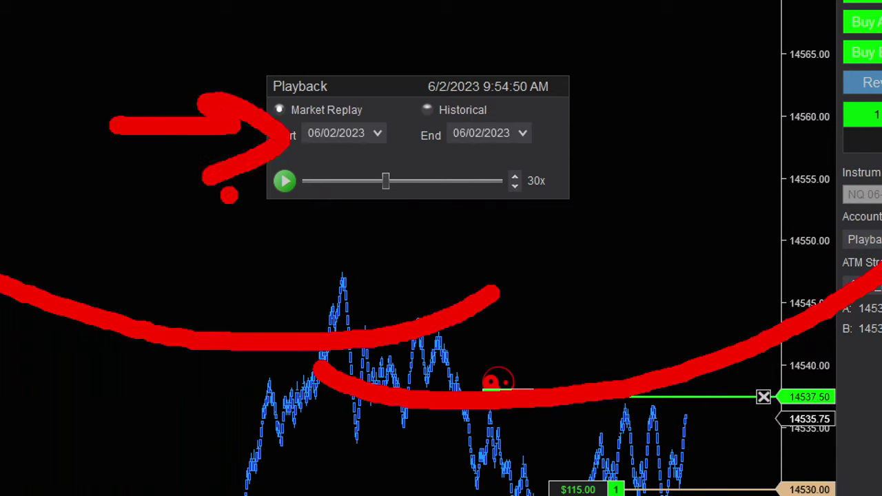
Mark the Playback window's Market Replay option and End date in red, clear the marks, and move the window back beside the live chat
mouse_move(448, 33)
left_mouse_down()
mouse_move(345, 79)
mouse_move(371, 97)
left_mouse_up()
left_click_drag(638, 64, 522, 125)
left_click_drag(513, 93, 547, 132)
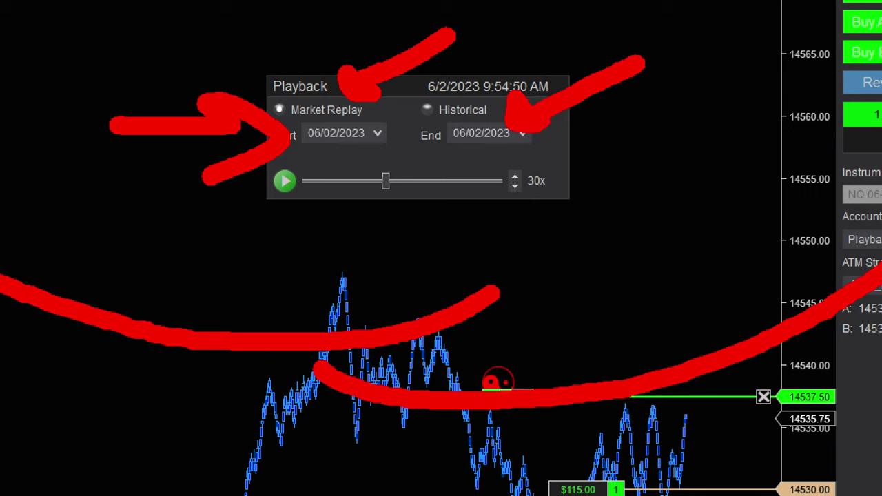
mouse_move(461, 135)
left_mouse_down()
mouse_move(551, 141)
mouse_move(441, 162)
left_mouse_up()
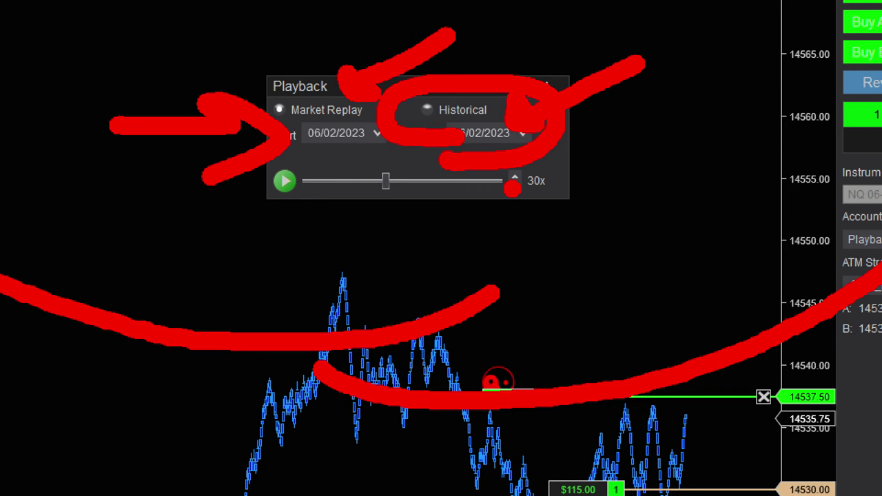
key("Escape")
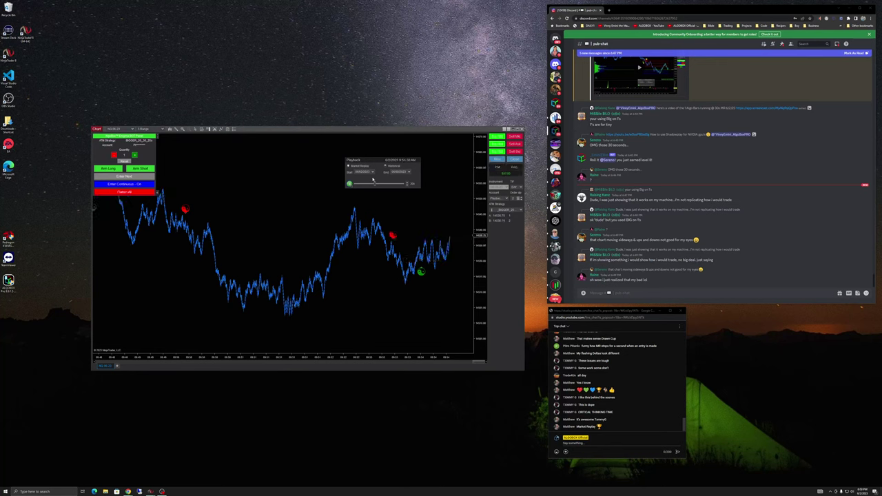
left_click_drag(374, 161, 724, 314)
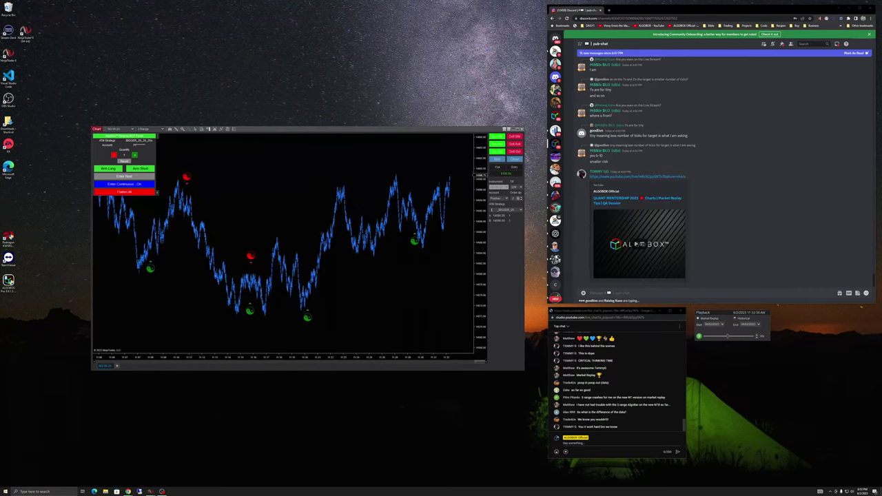
Open the chart's Data Series settings, move the dialog off the chart, review all its properties and close it without changes
right_click(405, 169)
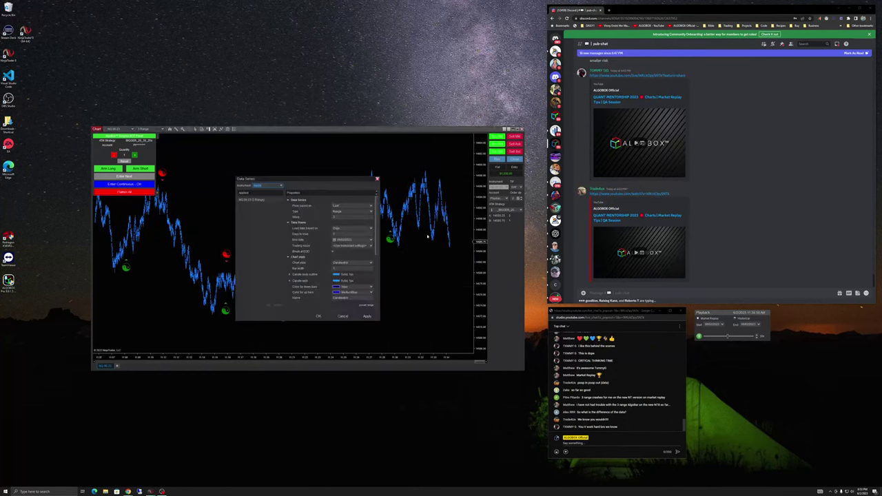
left_click_drag(340, 184, 777, 229)
scroll(789, 285, "down", 4)
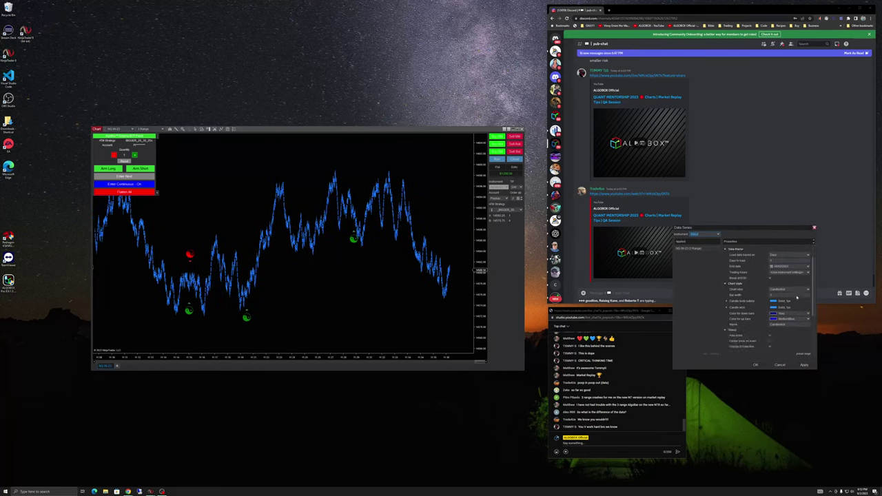
scroll(796, 296, "down", 2)
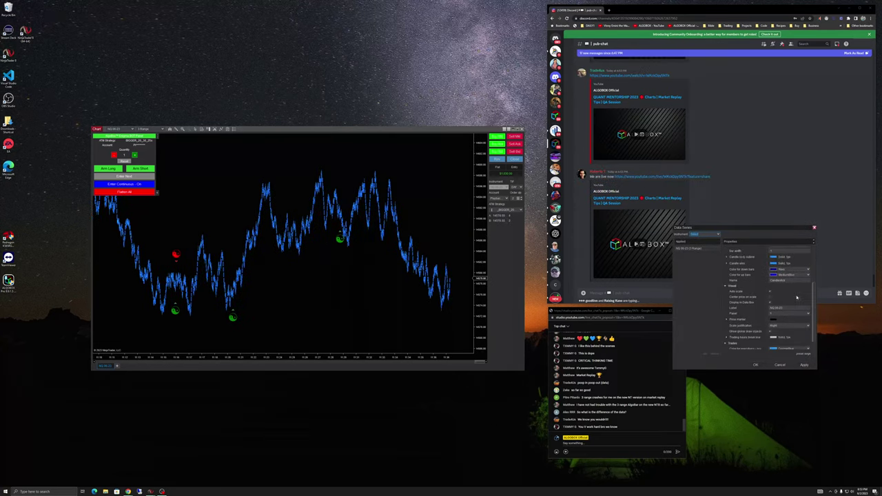
scroll(796, 298, "down", 3)
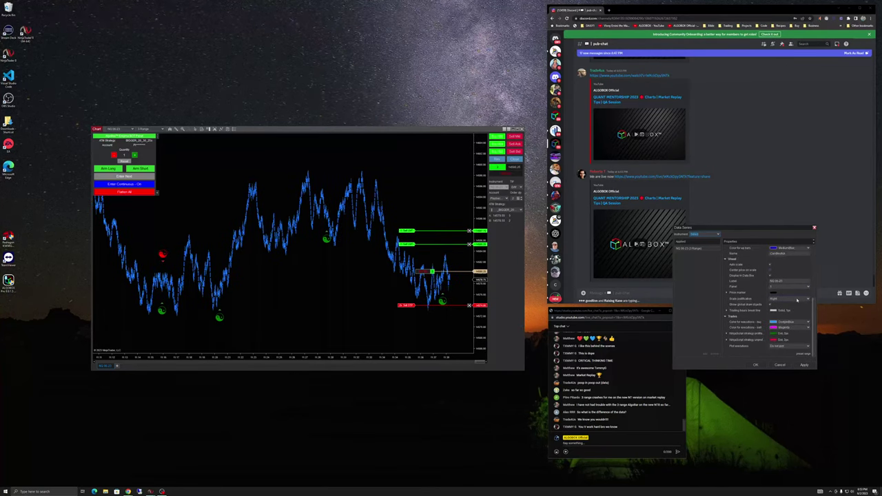
scroll(792, 310, "up", 5)
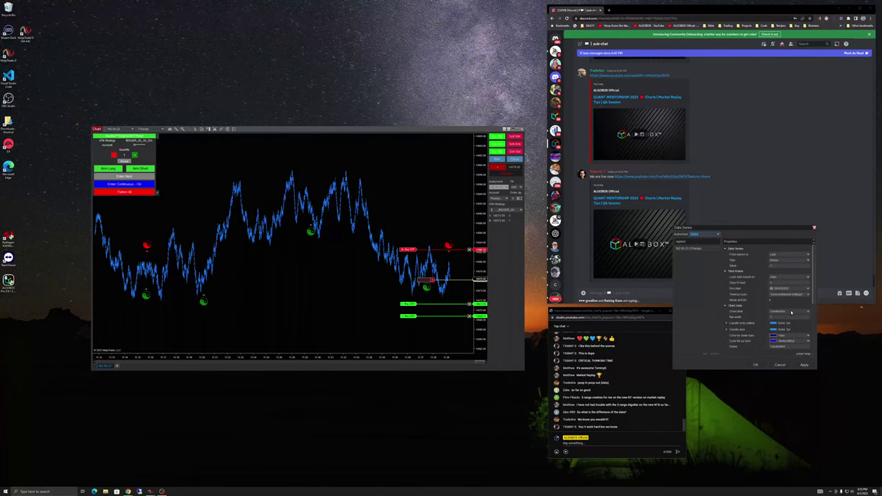
left_click(785, 364)
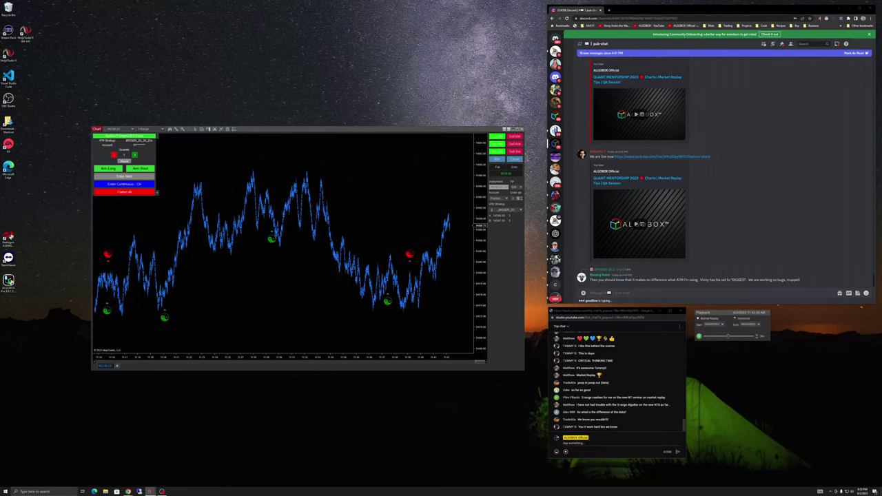
Place the Options dialog above the chart and examine the Market data settings, expanding both preferred connections groups
left_click_drag(867, 214, 399, 51)
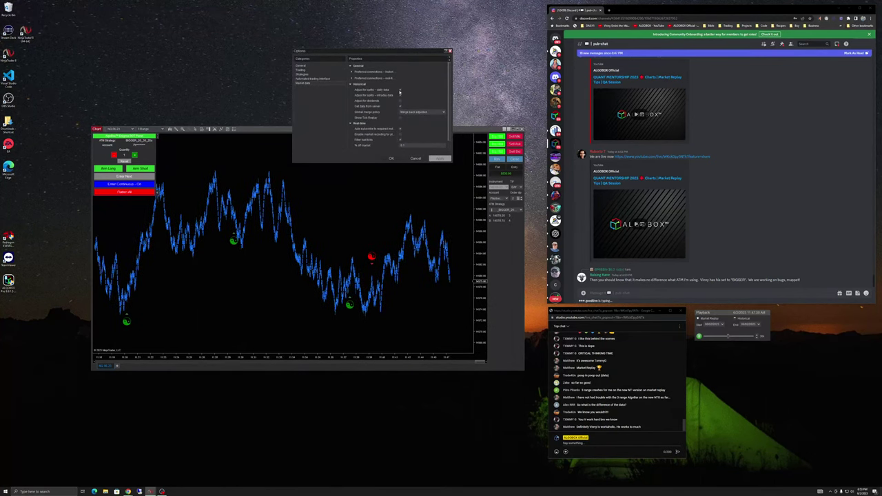
left_click(352, 71)
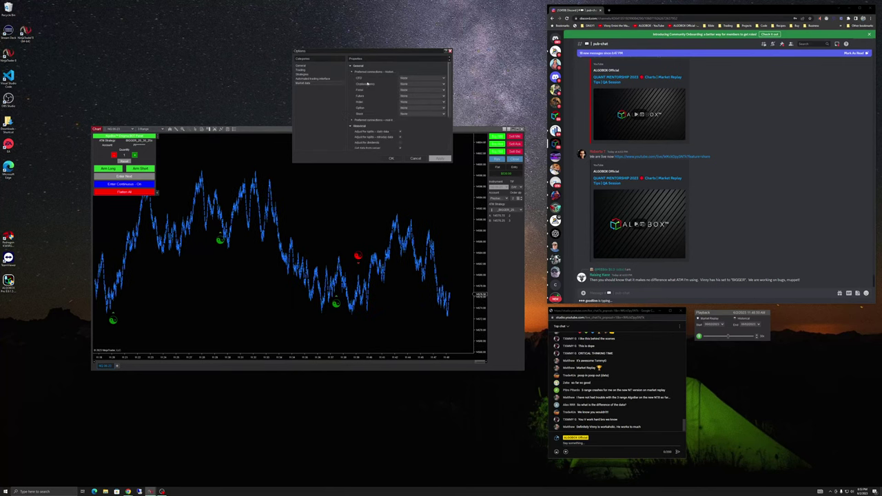
left_click(352, 120)
scroll(419, 137, "down", 1)
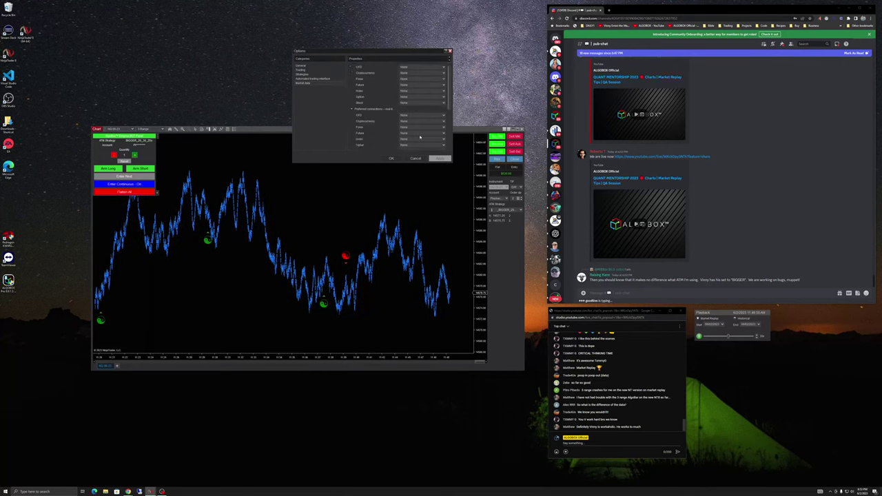
scroll(420, 138, "down", 5)
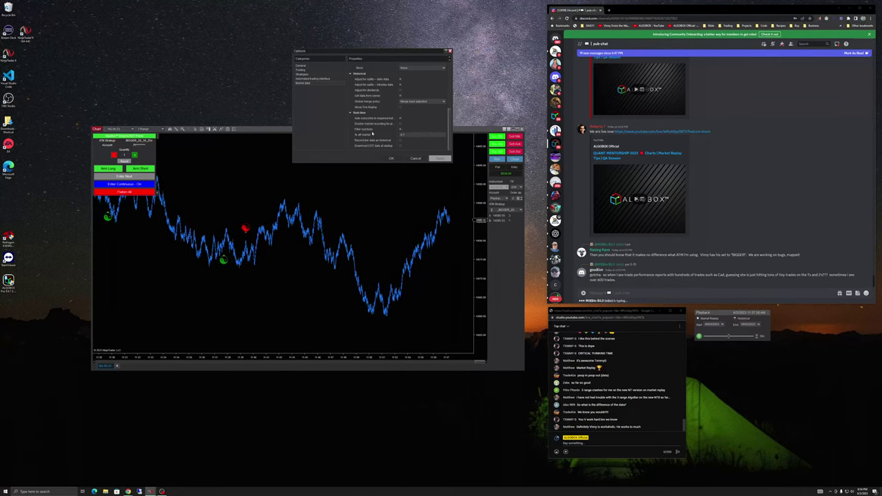
Circle the Real-time section of the Market data options and point temporary red arrows at the Historical and Real-time settings
mouse_move(368, 151)
left_mouse_down()
mouse_move(311, 127)
mouse_move(365, 165)
left_mouse_up()
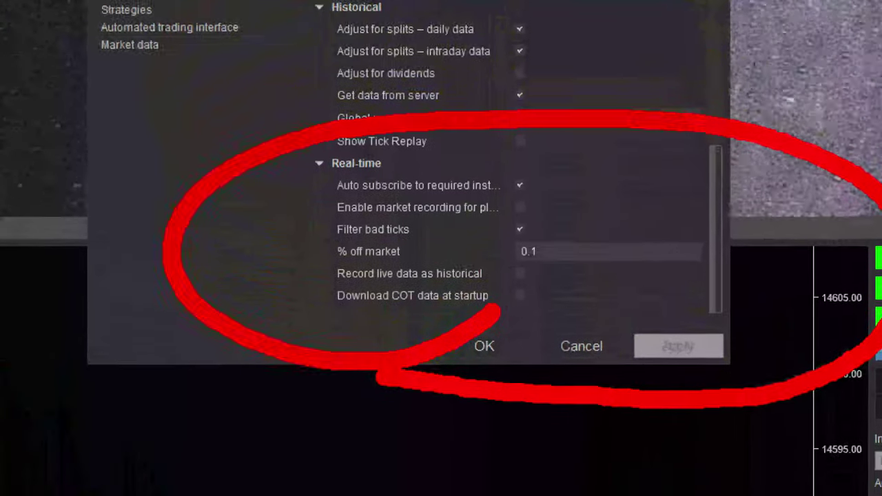
mouse_move(651, 158)
left_mouse_down()
mouse_move(773, 101)
mouse_move(536, 210)
mouse_move(610, 215)
left_mouse_up()
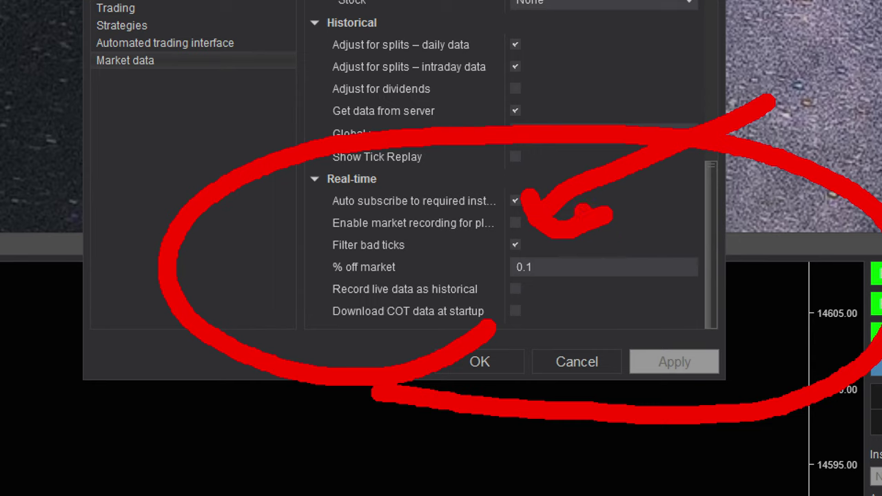
mouse_move(131, 107)
left_mouse_down()
mouse_move(160, 262)
mouse_move(302, 199)
mouse_move(297, 238)
left_mouse_up()
mouse_move(195, 134)
left_mouse_down()
mouse_move(193, 122)
mouse_move(313, 29)
mouse_move(282, 66)
left_mouse_up()
left_click(301, 133)
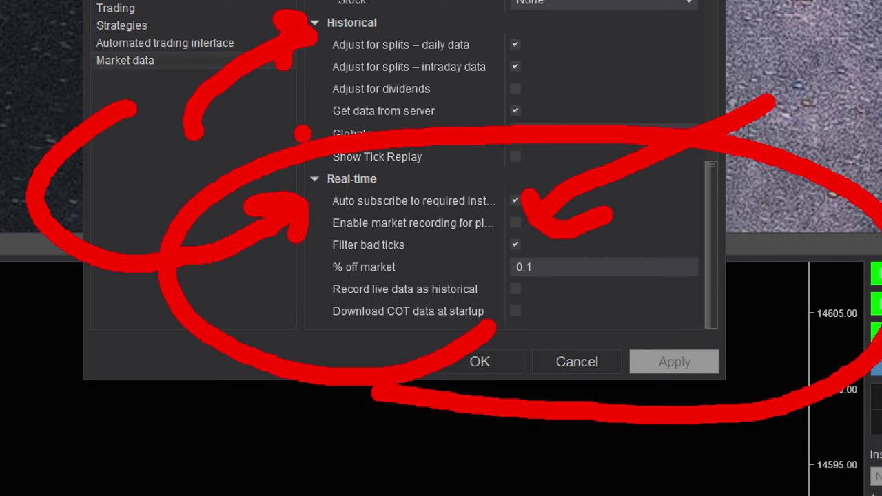
mouse_move(144, 392)
left_mouse_down()
mouse_move(143, 368)
mouse_move(325, 291)
left_mouse_up()
mouse_move(283, 265)
left_mouse_down()
mouse_move(324, 290)
mouse_move(281, 344)
left_mouse_up()
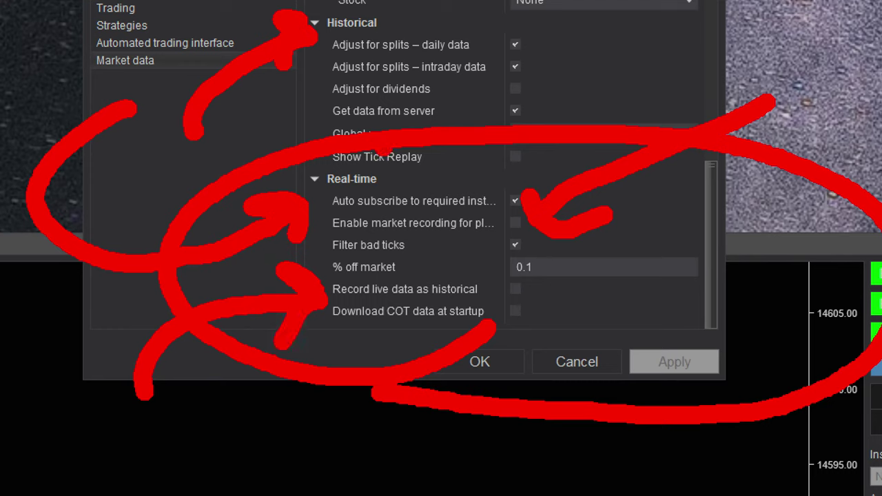
mouse_move(710, 71)
left_mouse_down()
mouse_move(548, 105)
mouse_move(572, 124)
mouse_move(609, 124)
left_mouse_up()
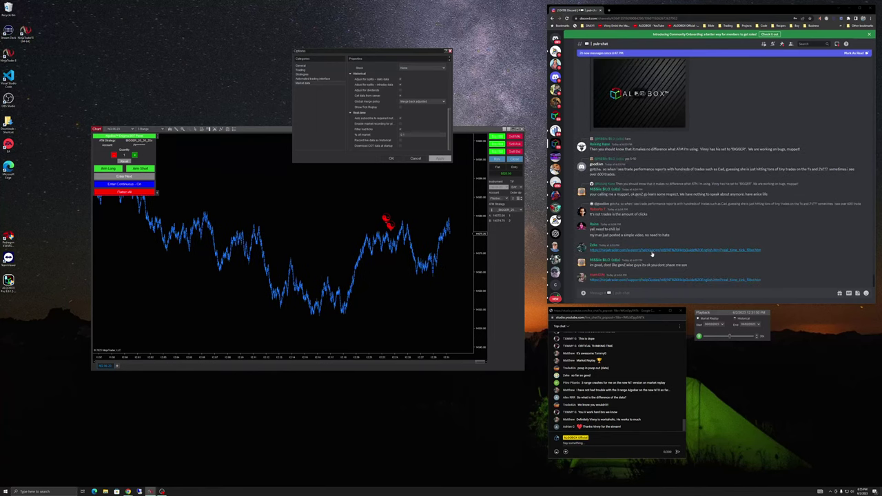
Open the Real-time Tick Filter help page linked in pub-chat and have its text read out with the Read Aloud extension
left_click(653, 251)
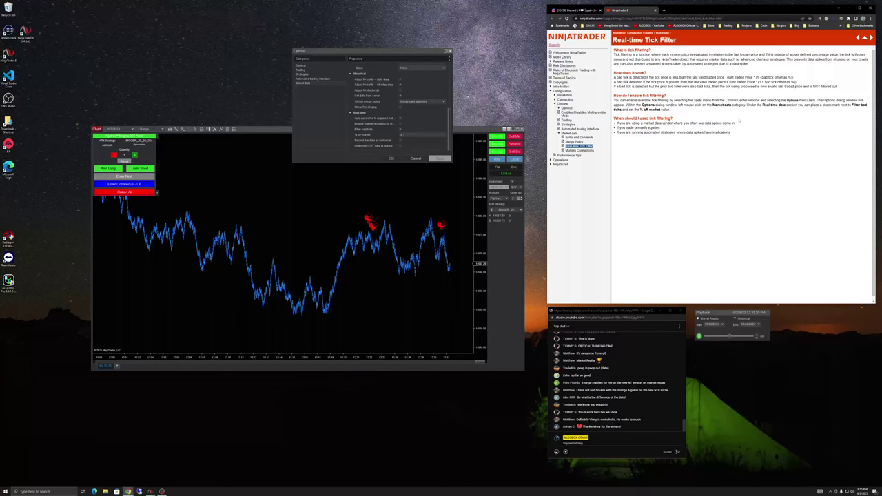
left_click_drag(735, 134, 614, 48)
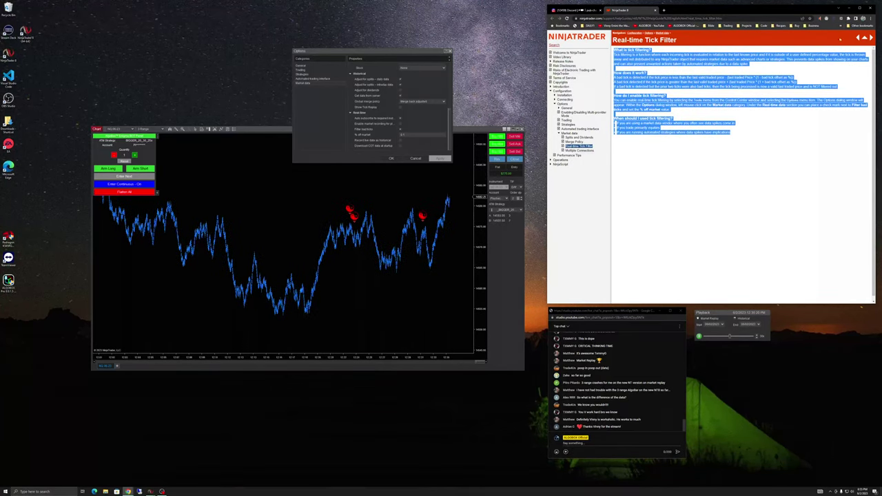
left_click(821, 19)
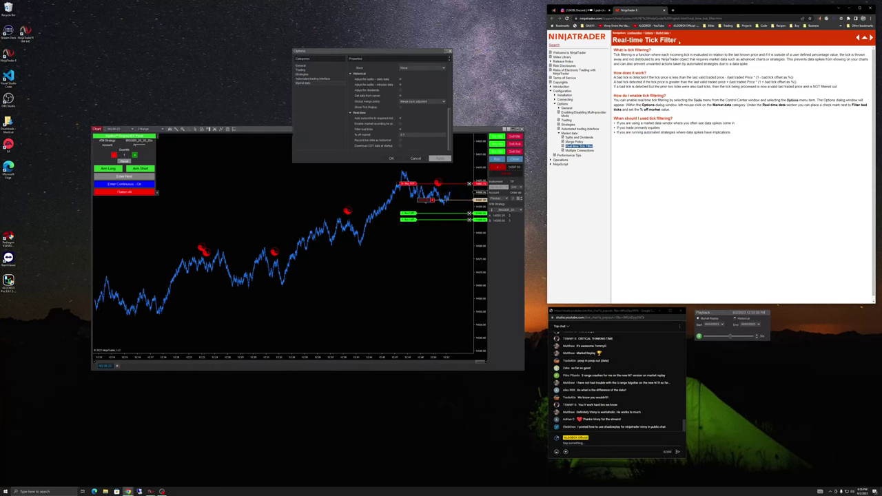
left_click(554, 10)
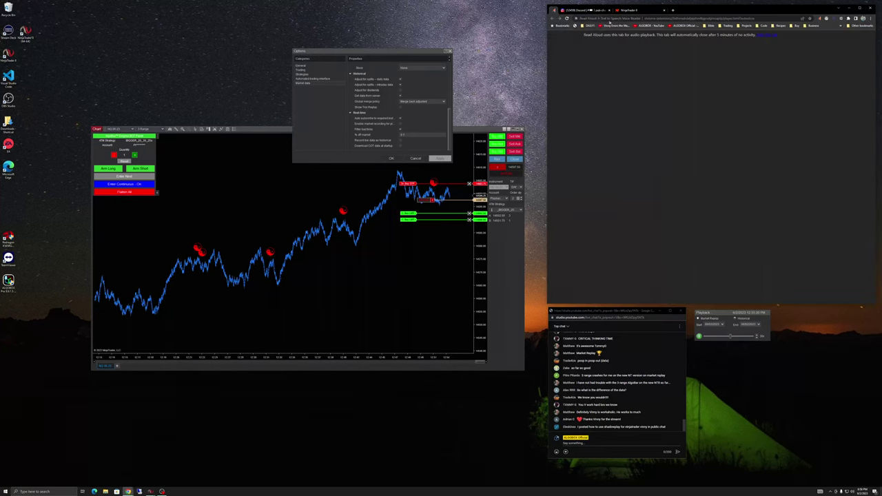
left_click(627, 10)
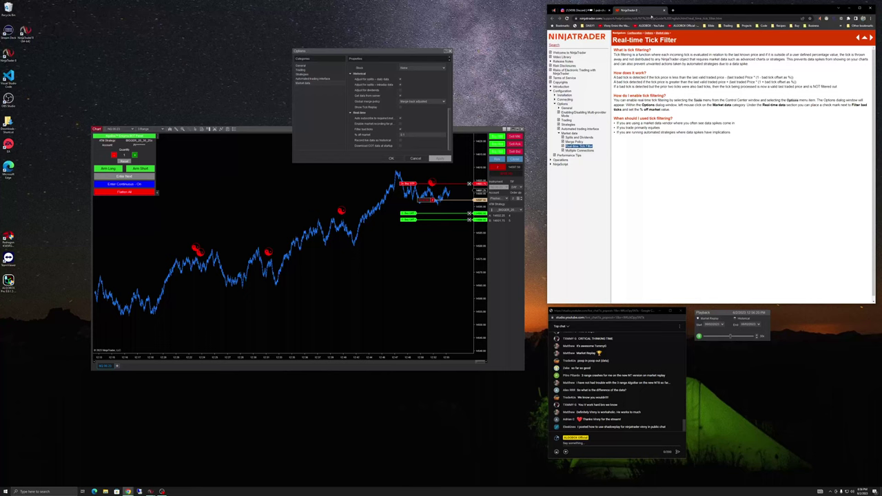
left_click(822, 18)
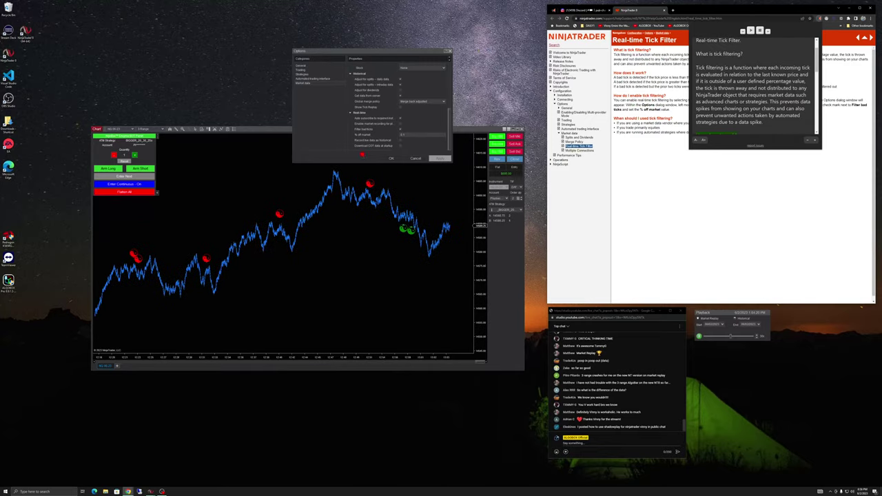
Examine the Historical and Real-time Market data options and mark them with temporary red strokes
mouse_move(396, 158)
left_mouse_down()
mouse_move(520, 121)
mouse_move(378, 168)
left_mouse_up()
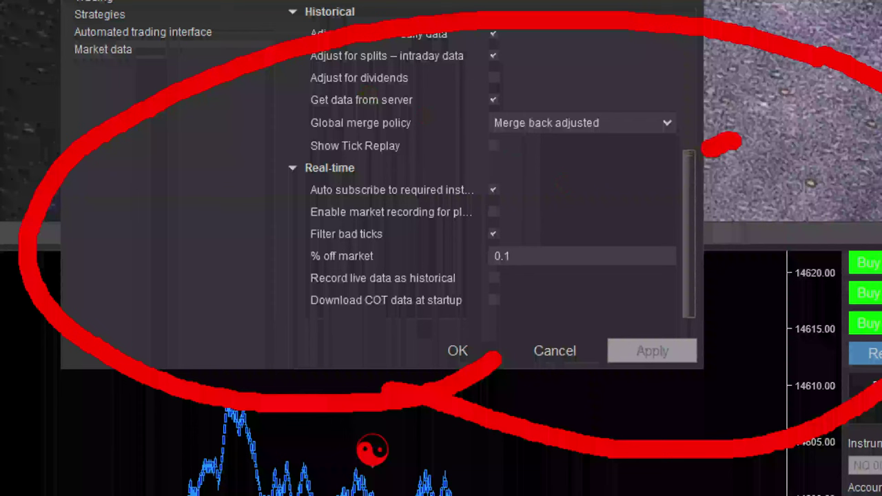
mouse_move(739, 141)
left_mouse_down()
mouse_move(527, 241)
mouse_move(591, 236)
left_mouse_up()
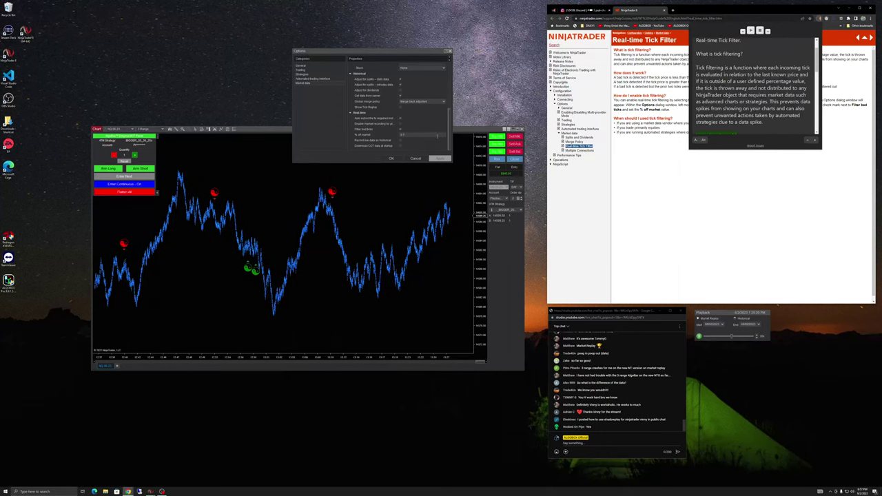
scroll(436, 136, "up", 5)
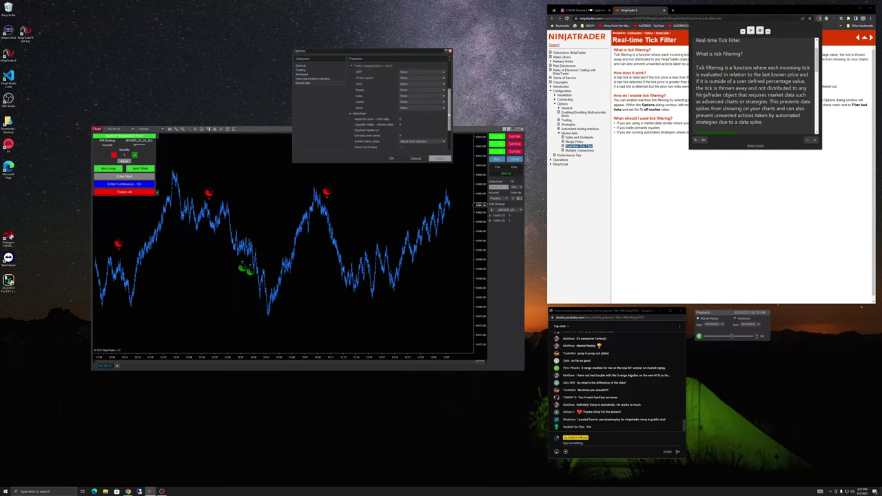
scroll(397, 149, "down", 5)
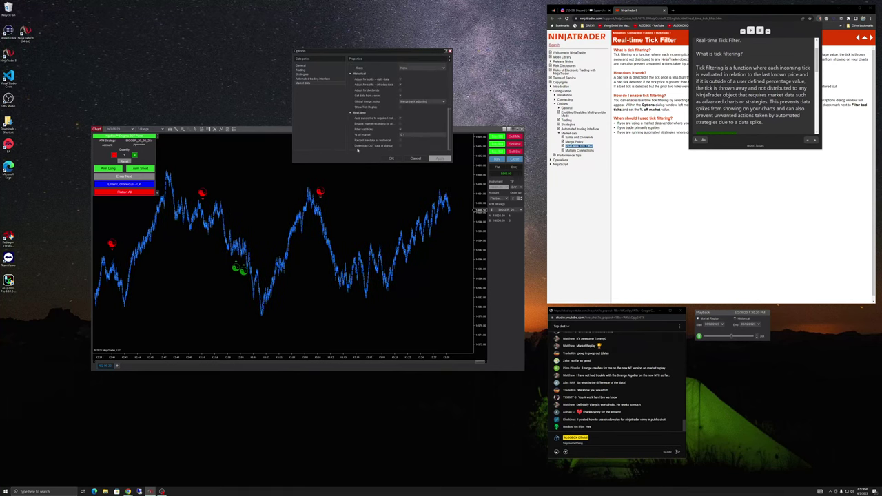
left_click_drag(239, 93, 410, 193)
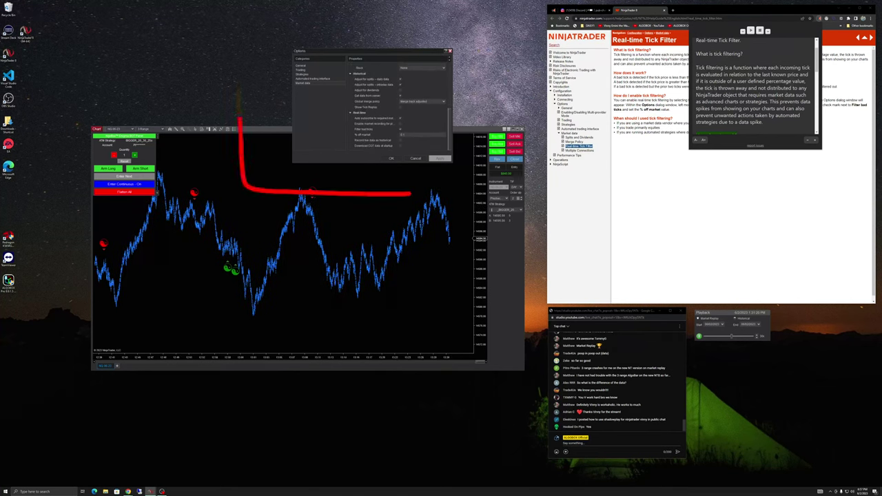
mouse_move(238, 116)
left_mouse_down()
mouse_move(551, 87)
mouse_move(350, 185)
left_mouse_up()
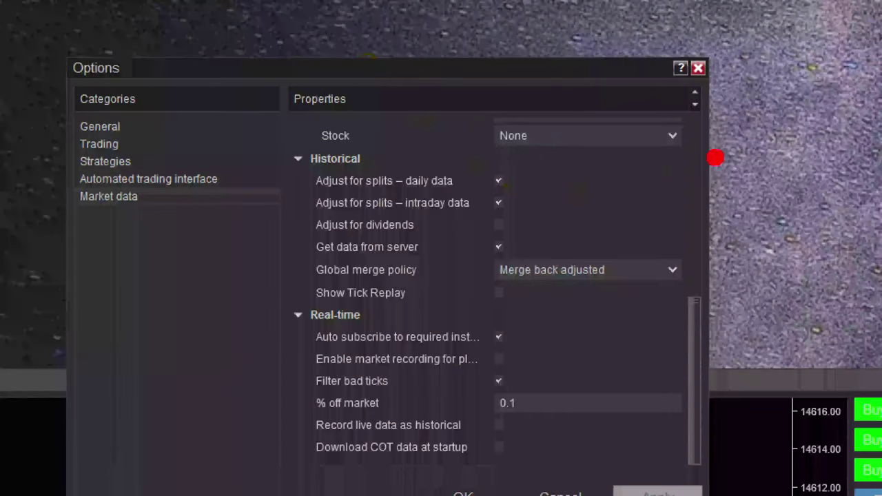
mouse_move(731, 155)
left_mouse_down()
mouse_move(565, 199)
mouse_move(610, 204)
left_mouse_up()
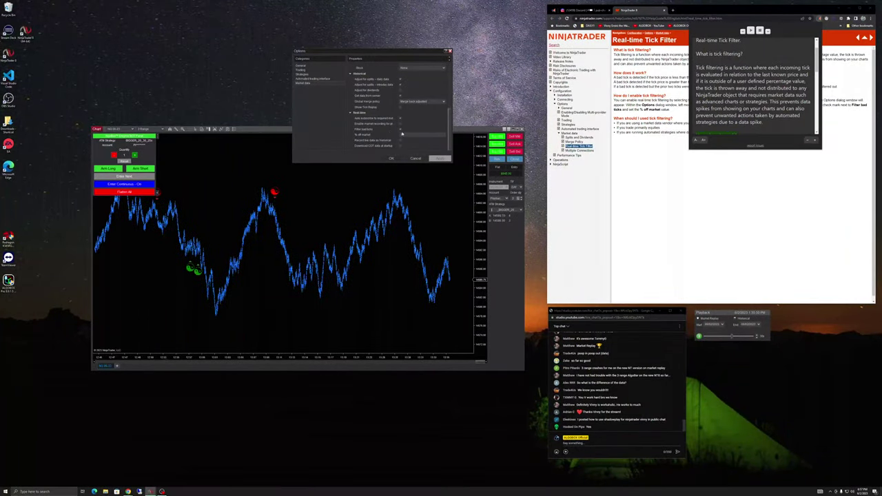
Close the Options dialog without changing the % off market value and close the chart's open position
left_click(402, 134)
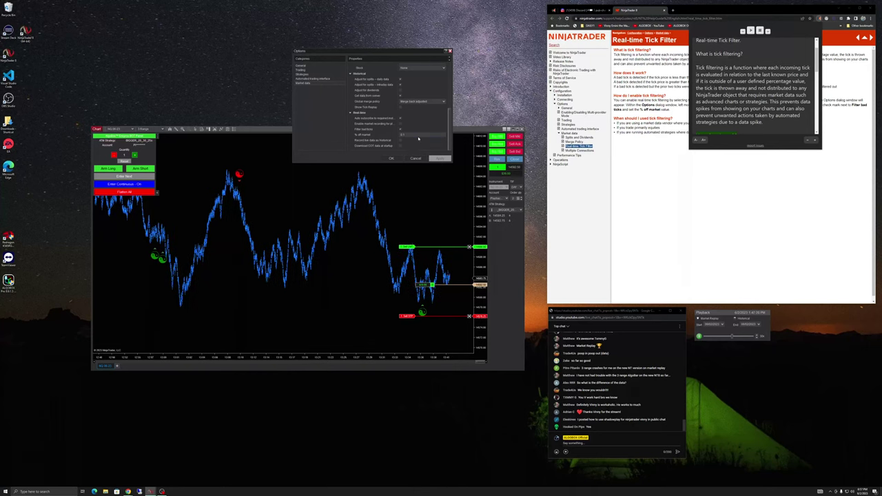
left_click(415, 158)
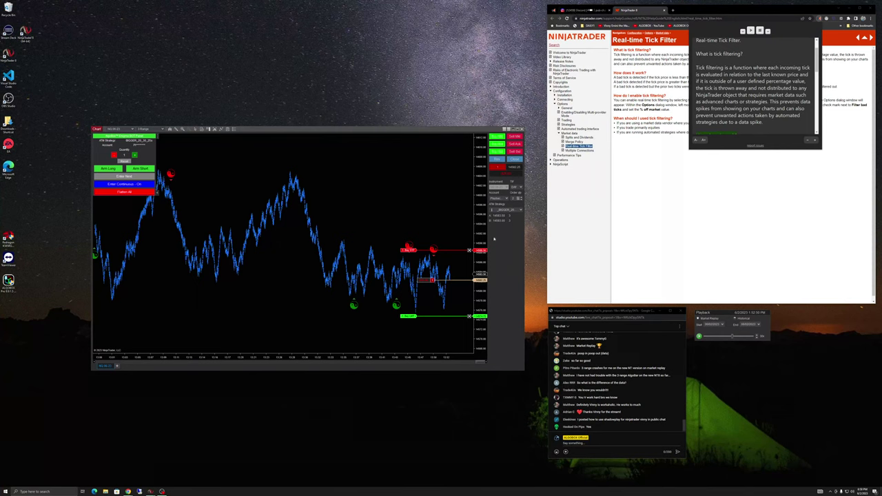
left_click(515, 160)
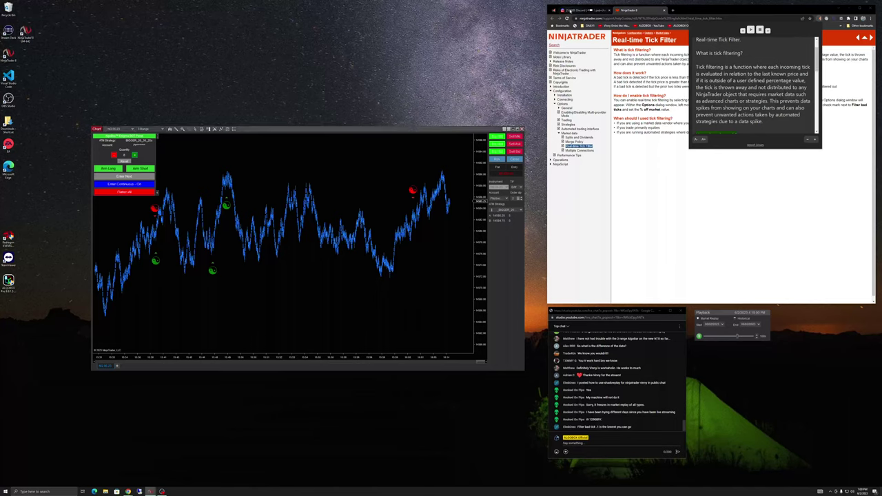
Return to the Discord pub-chat page and look through the server's channel list down to the live voice channels
left_click(566, 10)
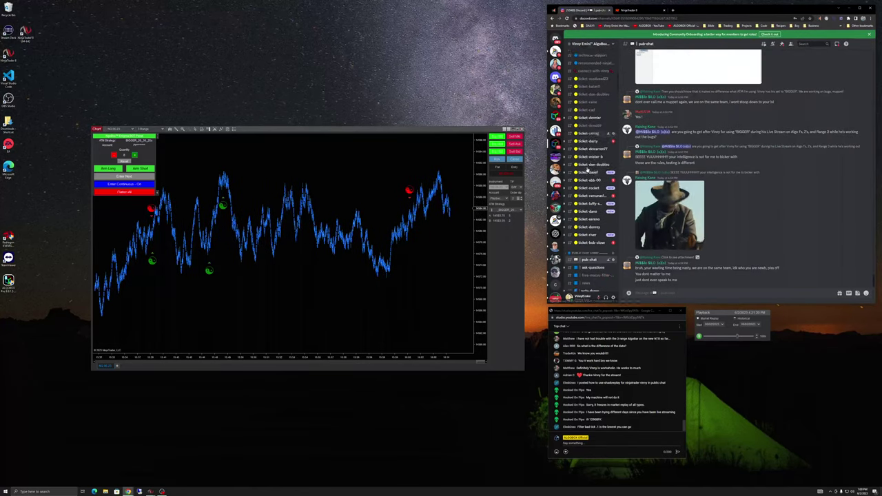
scroll(589, 171, "down", 5)
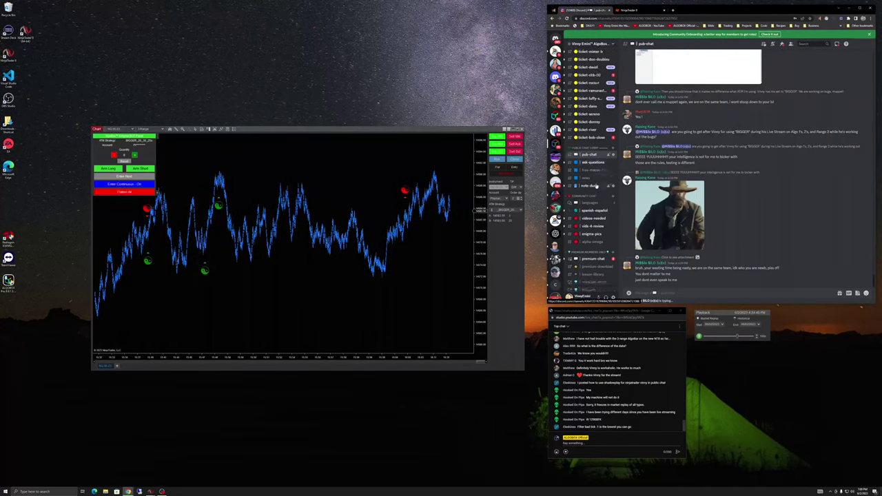
scroll(592, 186, "up", 3)
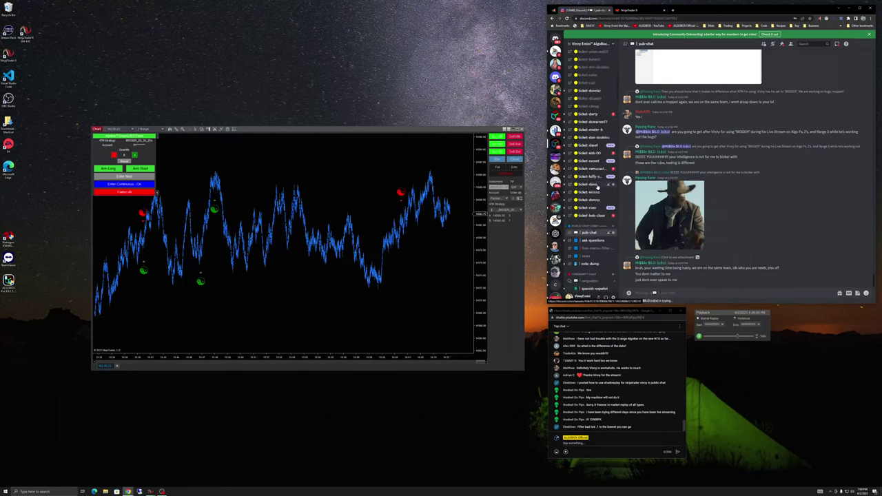
scroll(598, 186, "up", 5)
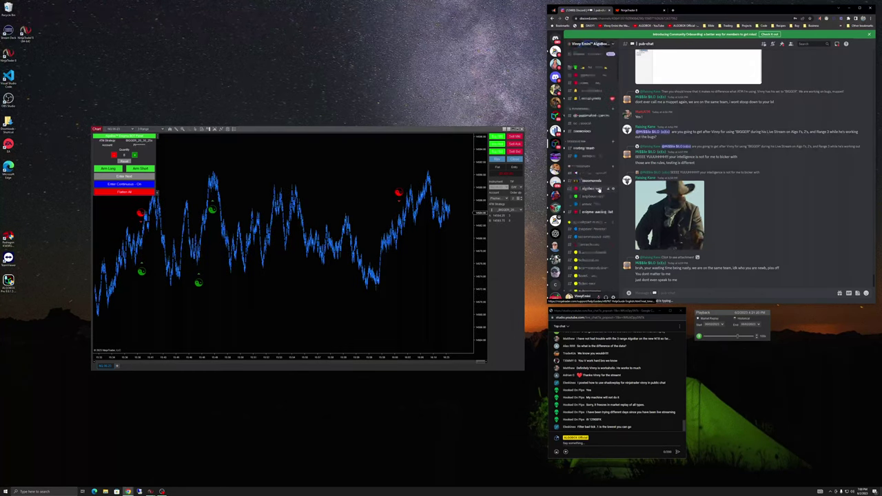
scroll(597, 188, "down", 5)
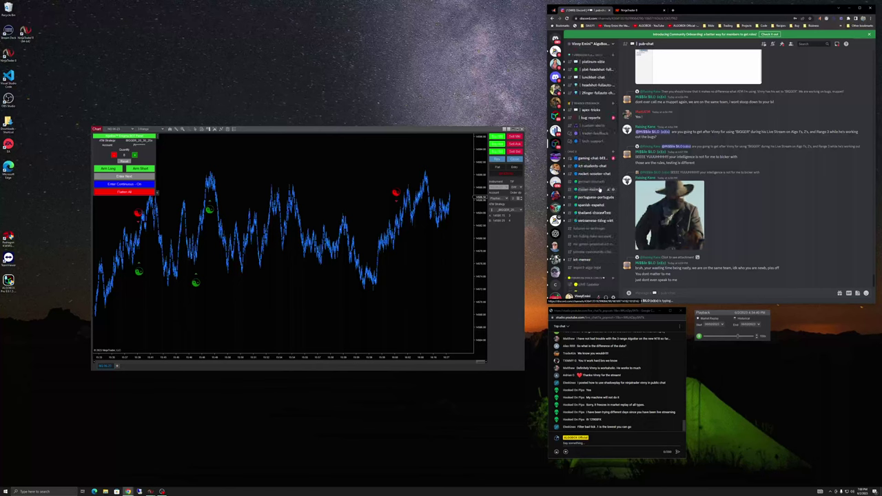
scroll(600, 189, "down", 5)
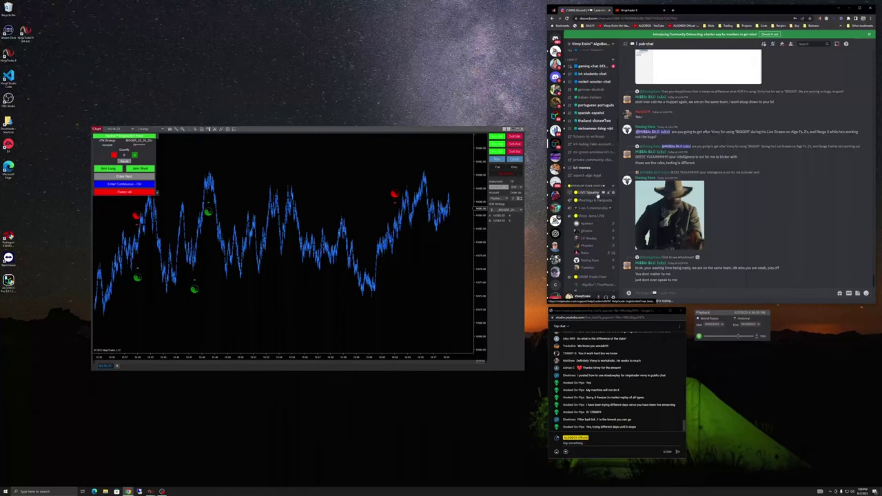
left_click(694, 203)
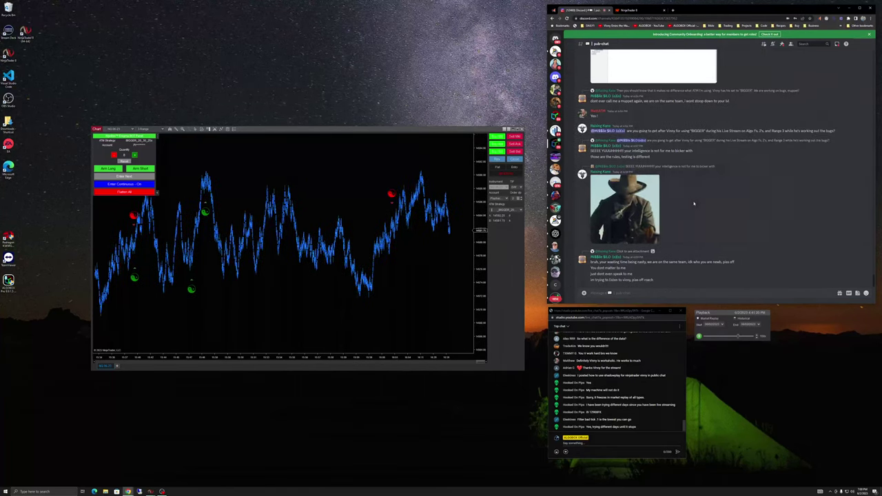
left_click(555, 169)
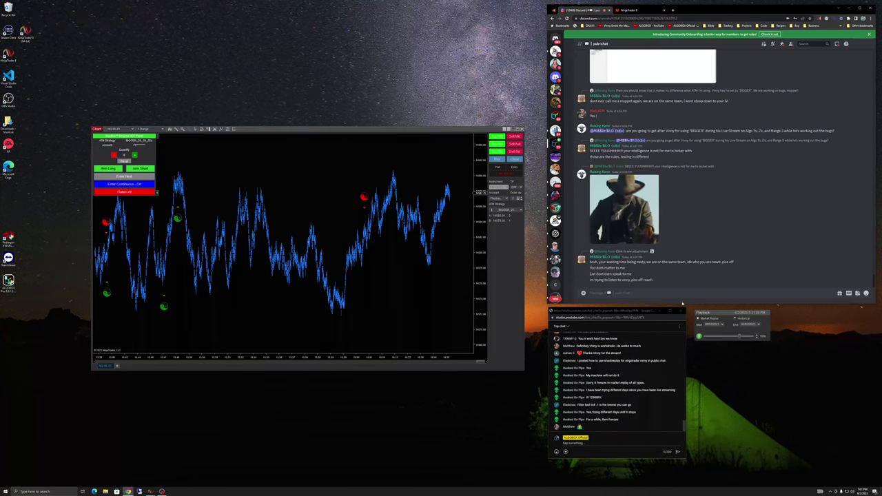
Use the playback's Go To command to jump the replay back to 8:30 AM on the same day
right_click(726, 334)
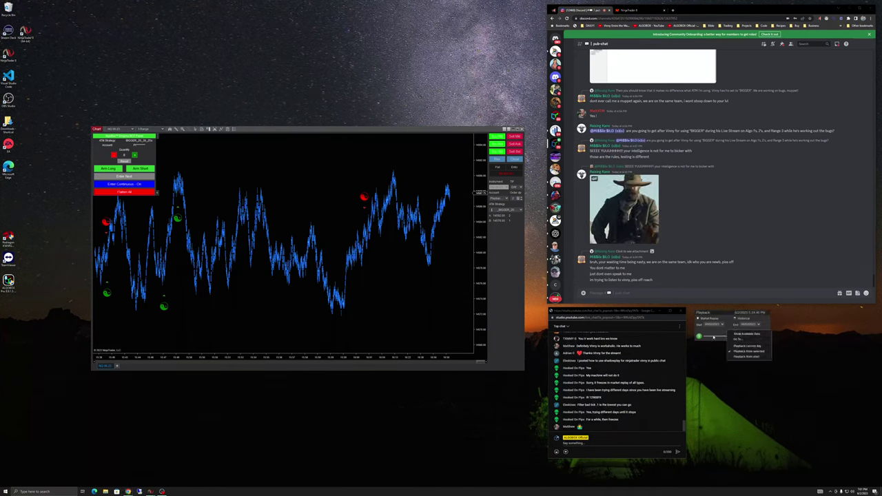
key("Escape")
right_click(721, 334)
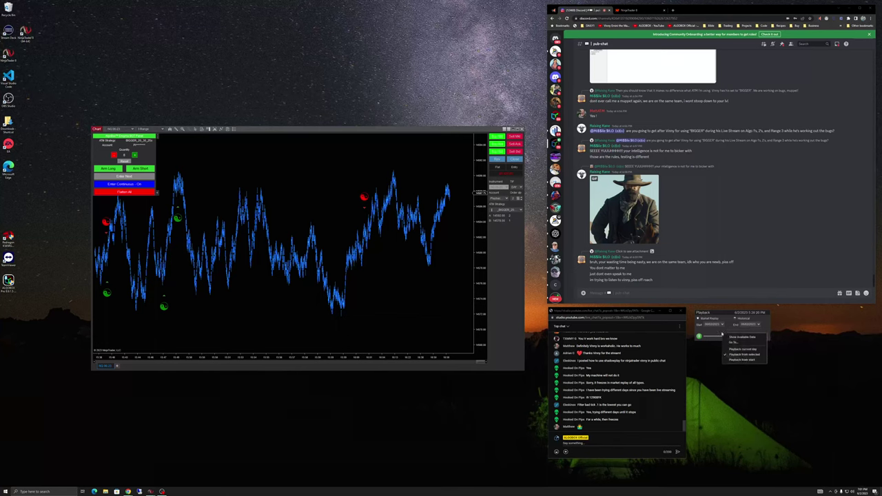
left_click(735, 343)
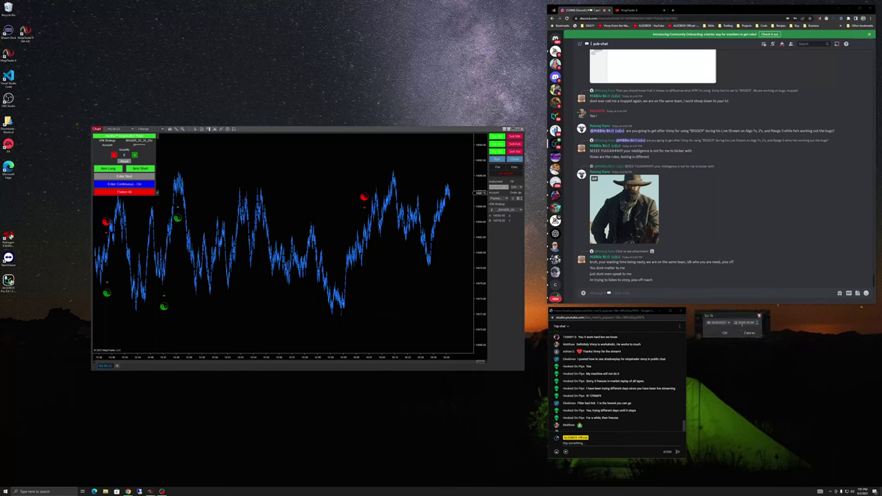
left_click(740, 323)
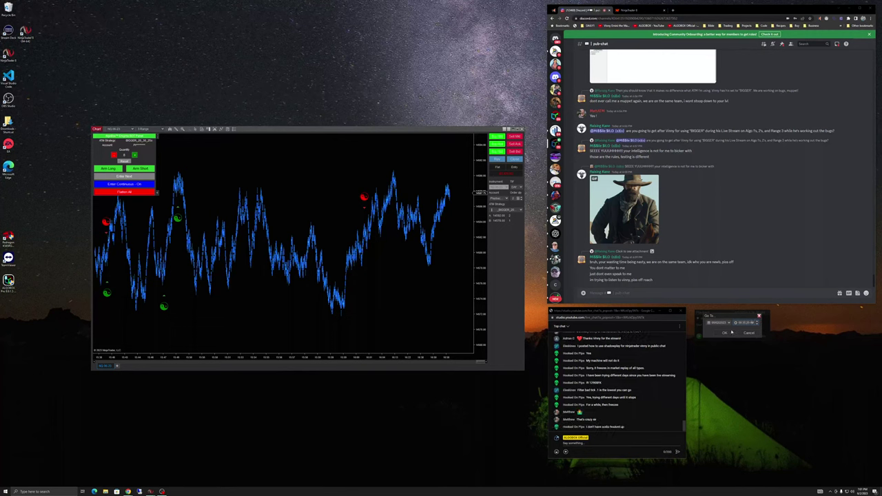
left_click(725, 333)
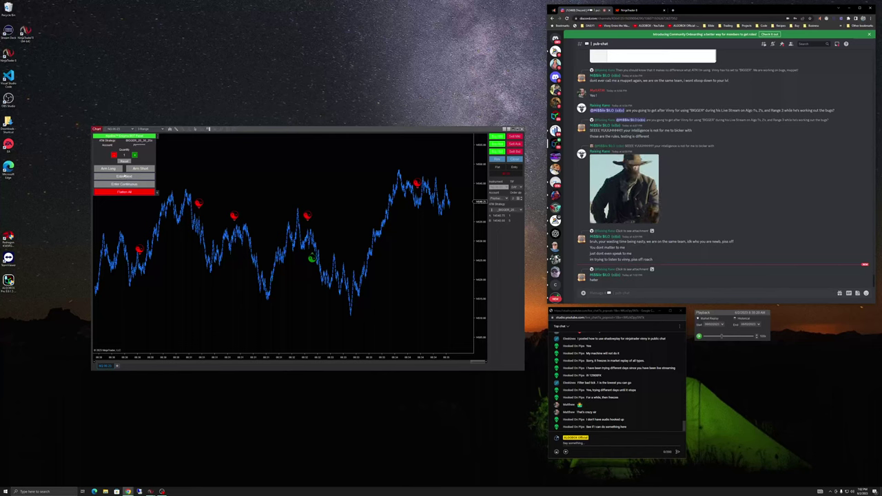
Arm long and short entries in the Enigma bot panel, enable Enter Continuous and raise the order quantity
left_click(108, 168)
left_click(140, 168)
left_click(124, 184)
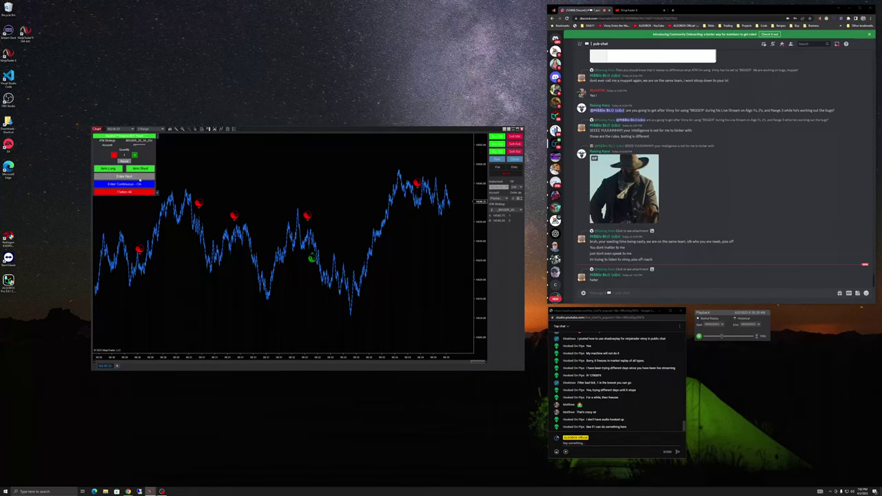
left_click(135, 156)
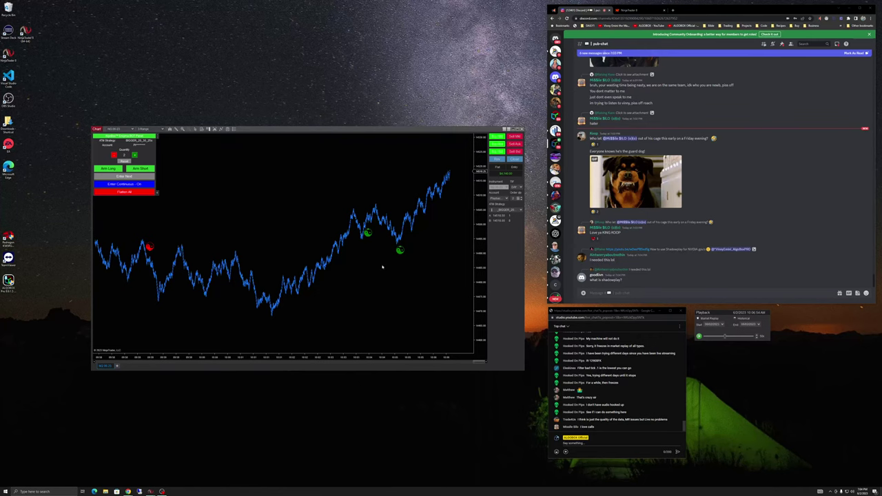
Enable the Speed filter for the chart's configured FLOWMaster EnigmaBOTPanel indicator and apply the settings
right_click(358, 195)
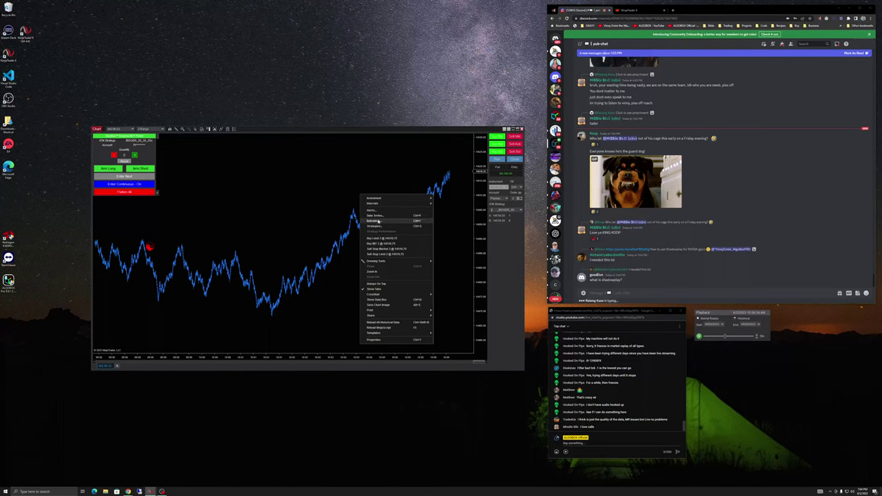
left_click(378, 220)
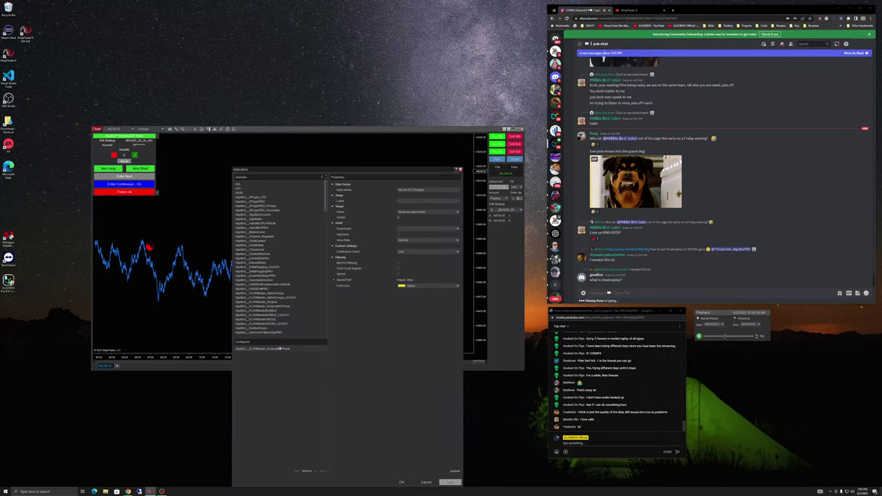
left_click(398, 273)
left_click_drag(409, 172, 411, 62)
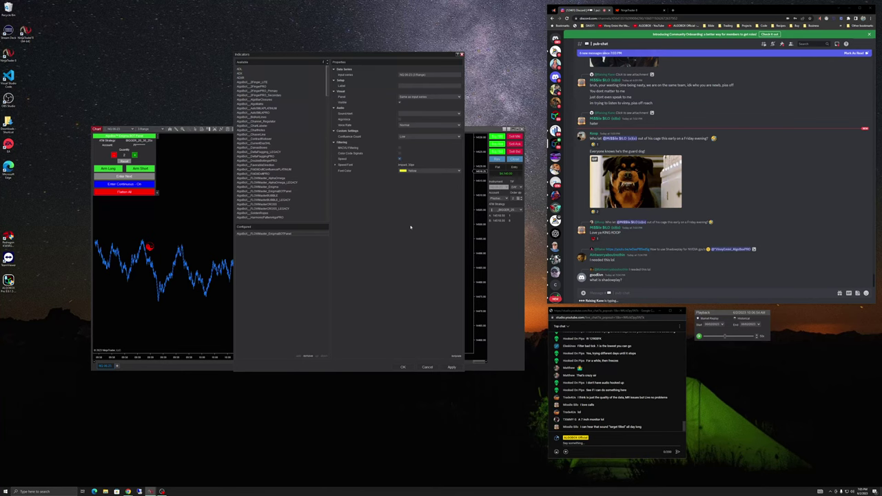
left_click(403, 366)
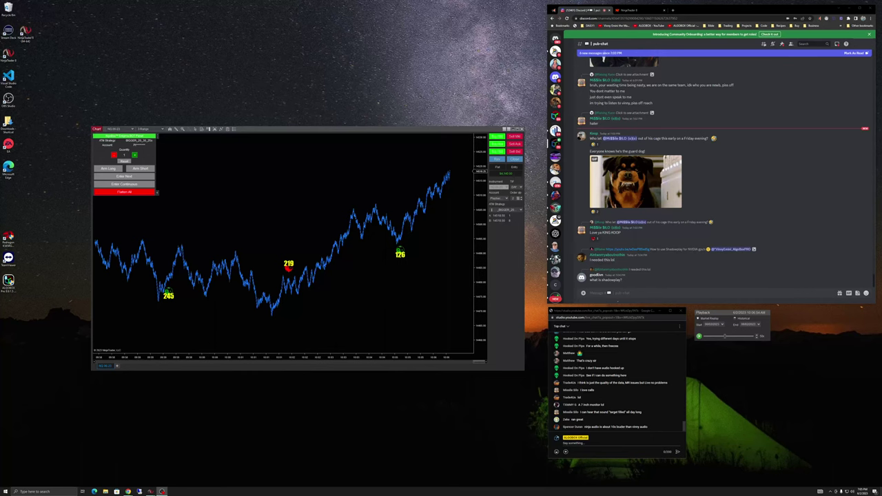
Rearm the reloaded bot panel for both long and short trades with continuous entries enabled
left_click(109, 169)
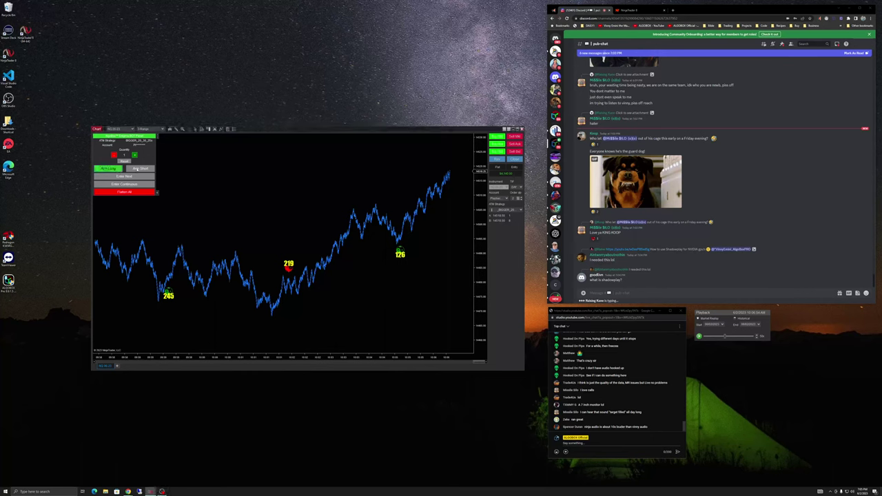
left_click(140, 169)
left_click(124, 184)
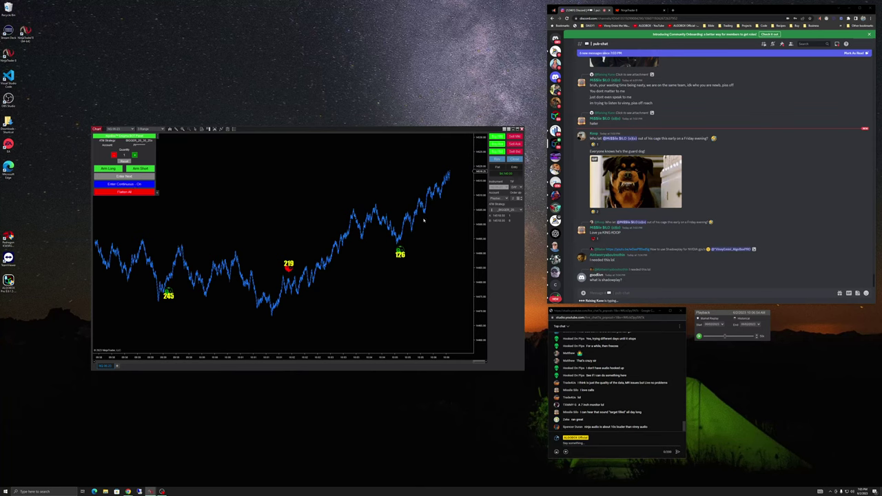
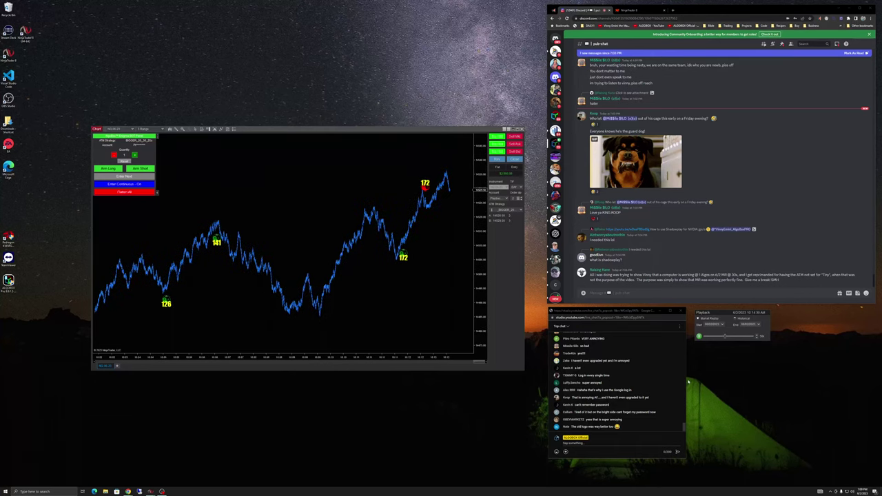
Look through the Discord server's voice channels and their participants
left_click(559, 158)
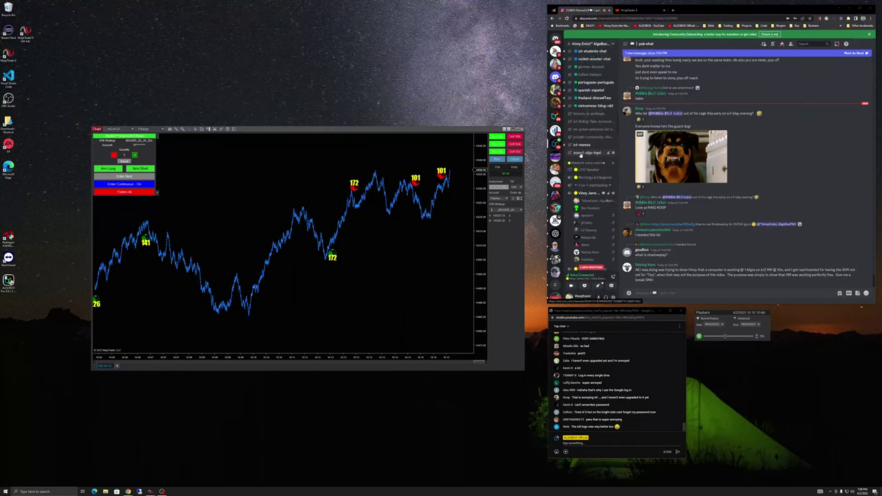
scroll(604, 190, "down", 1)
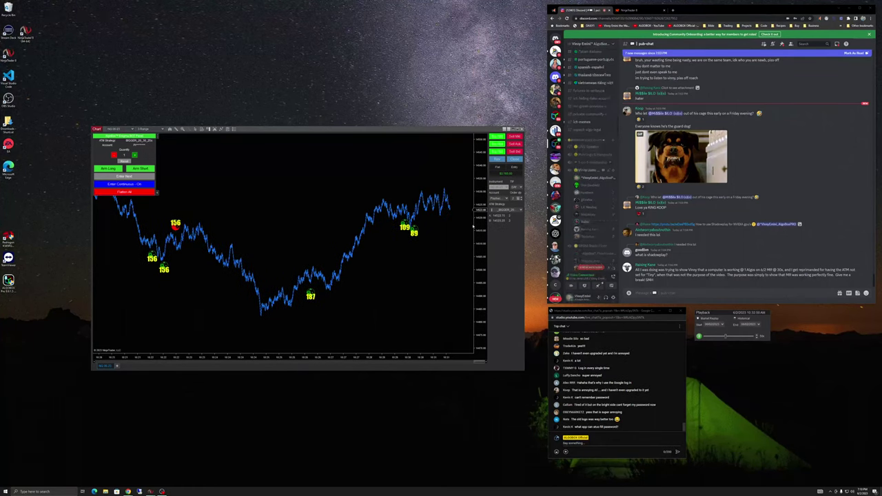
left_click(593, 263)
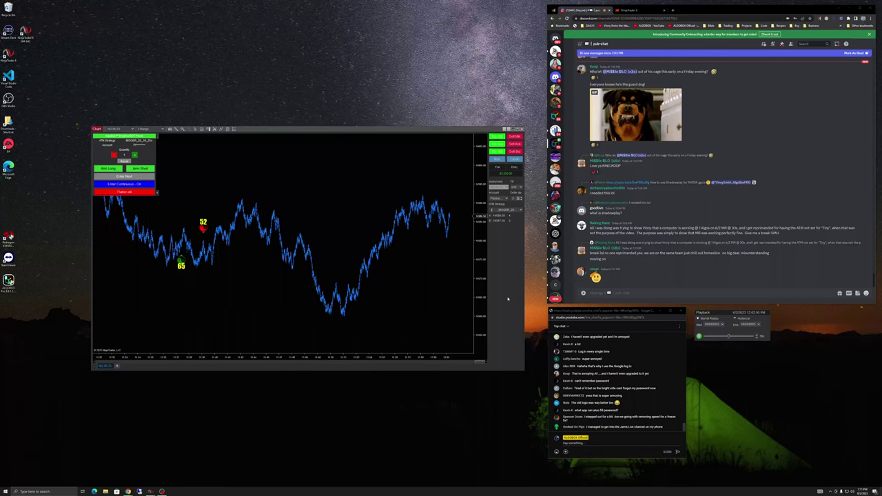
Check who is present in the Discord server's voice channels while the market replay keeps running
left_click(577, 43)
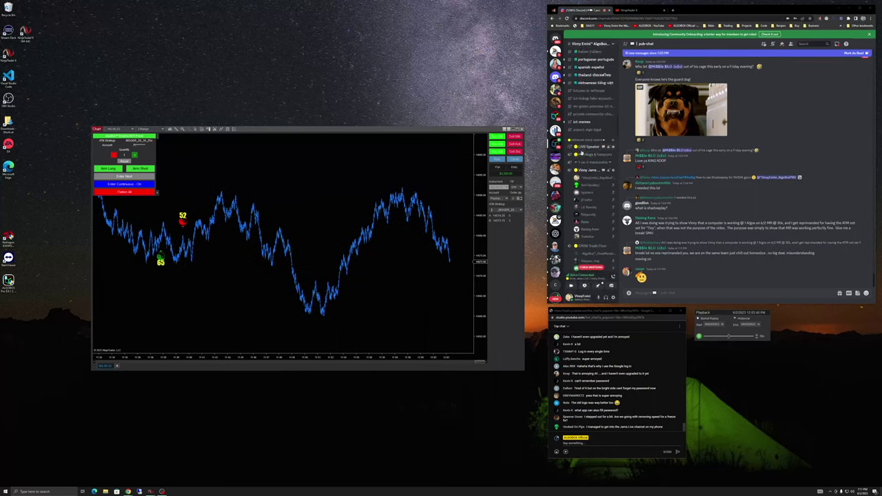
scroll(596, 188, "down", 1)
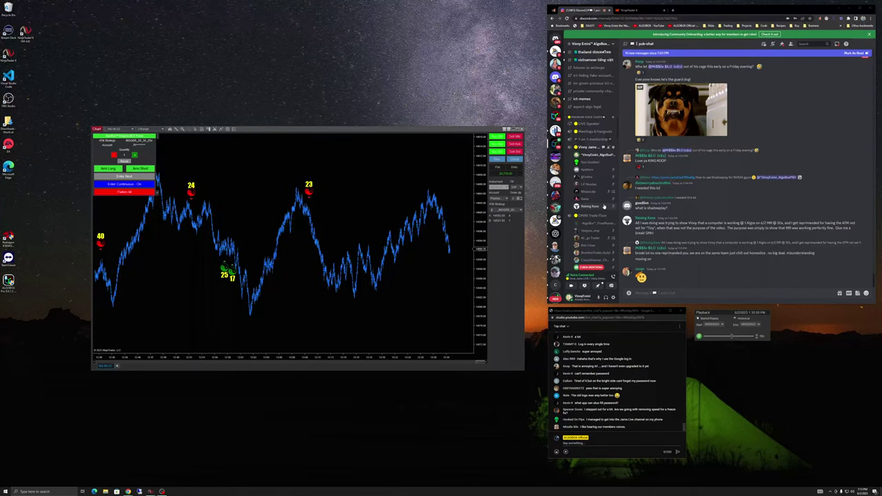
left_click(651, 256)
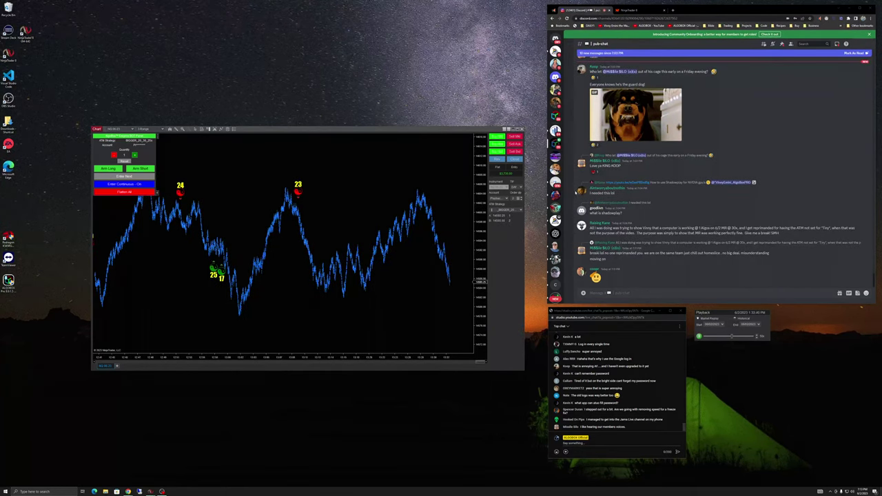
left_click(580, 43)
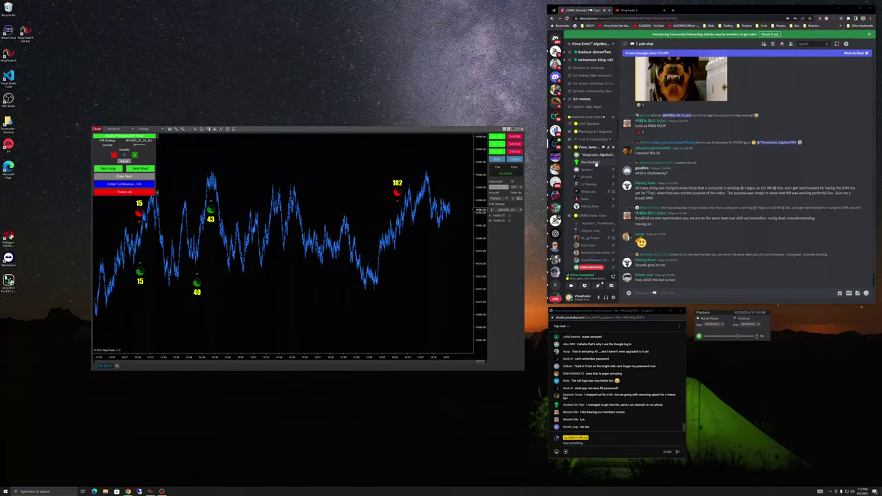
Consult the May 2023 system calendar, then pause the market replay and disconnect the playback session
left_click(863, 491)
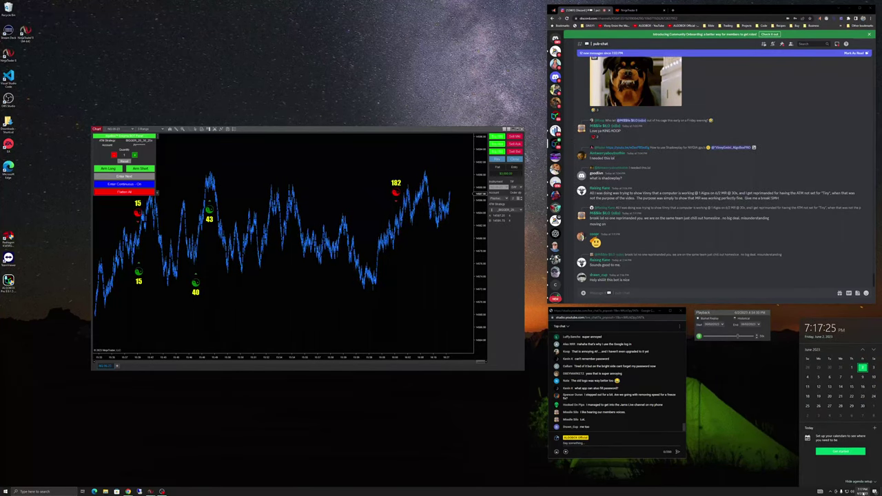
left_click(862, 350)
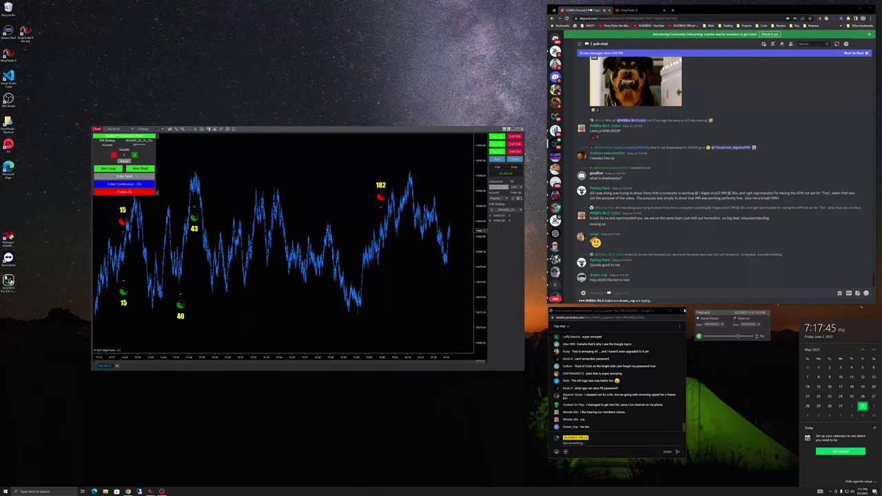
left_click(699, 336)
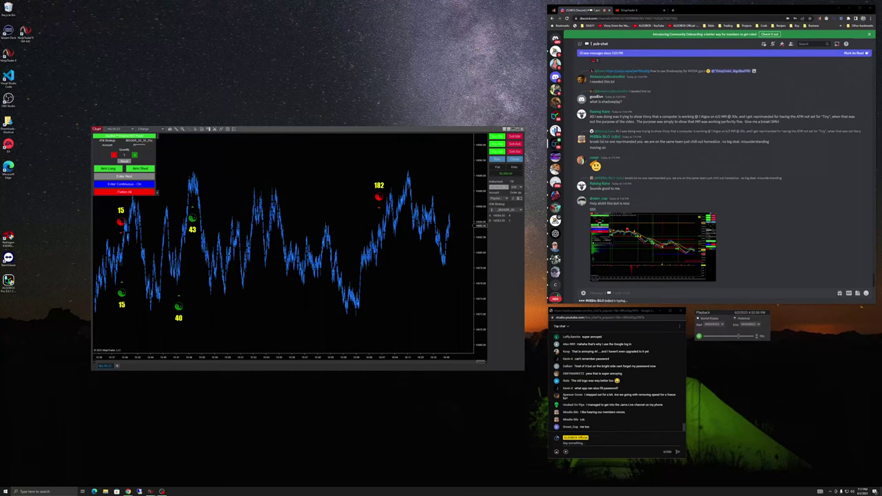
left_click(703, 312)
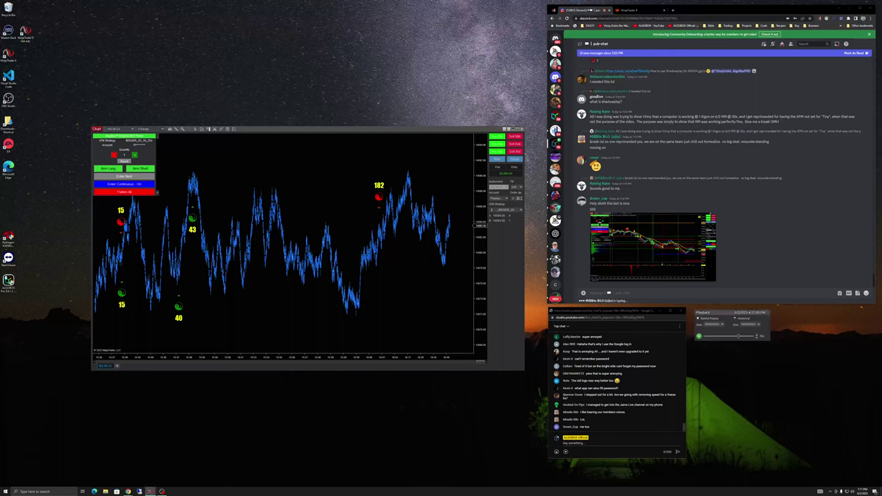
key("alt+F4")
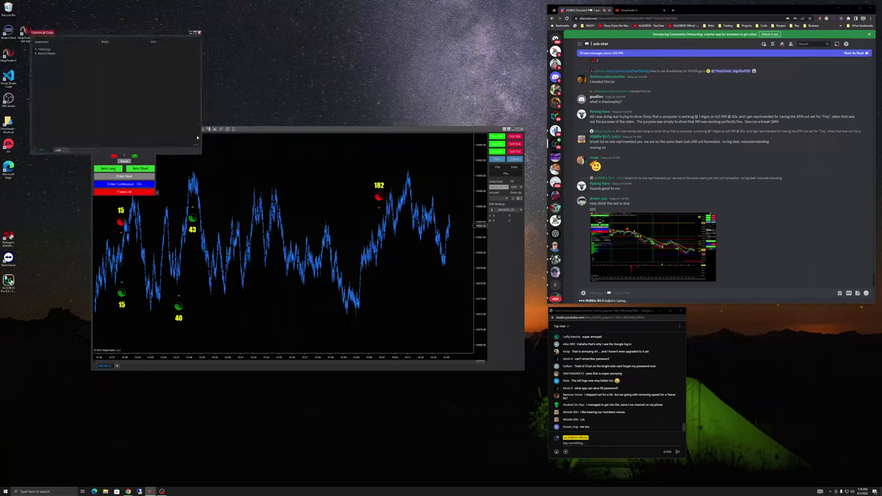
Request a market replay data download for NQ 06-23 on a May 2023 date in Historical Data and close the window
left_click_drag(153, 38, 467, 206)
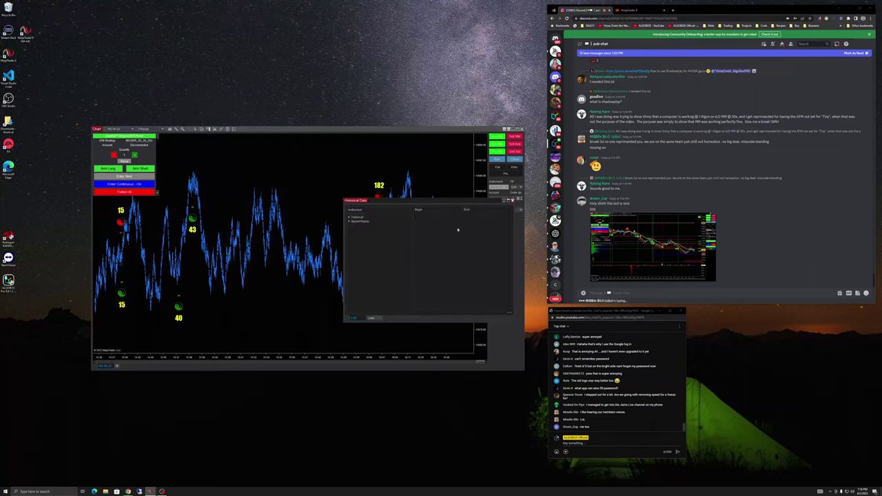
double_click(364, 222)
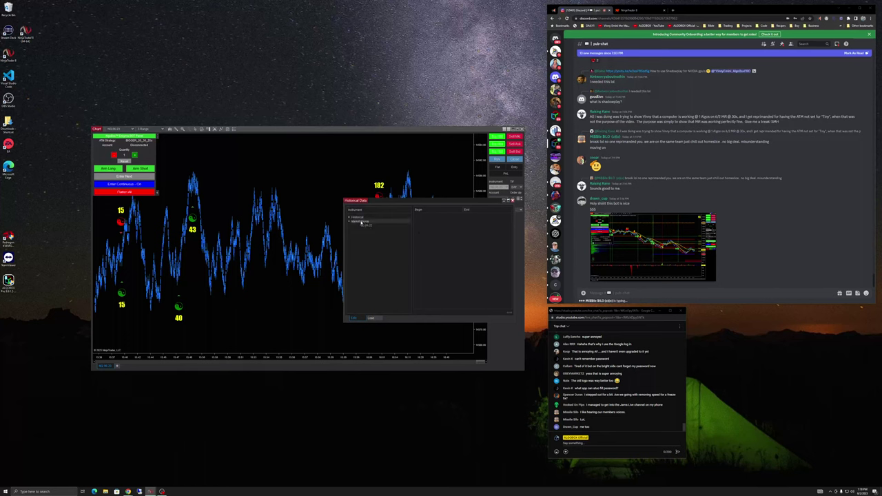
left_click(371, 318)
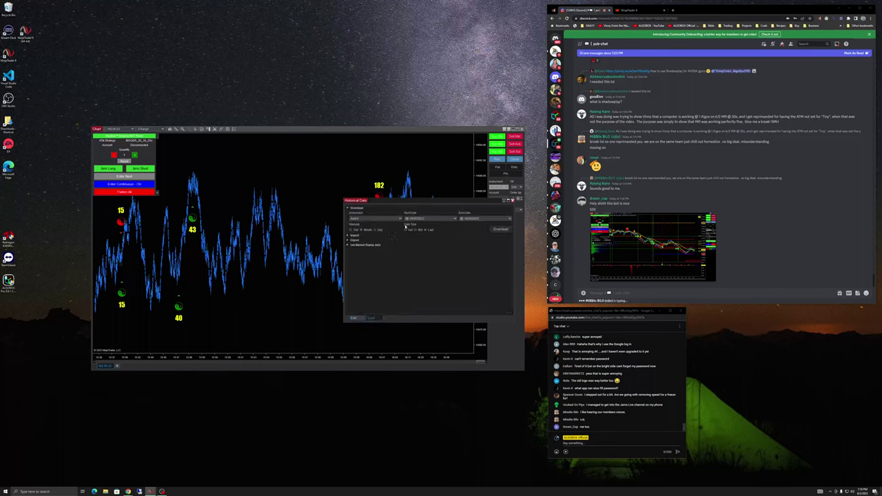
left_click(365, 247)
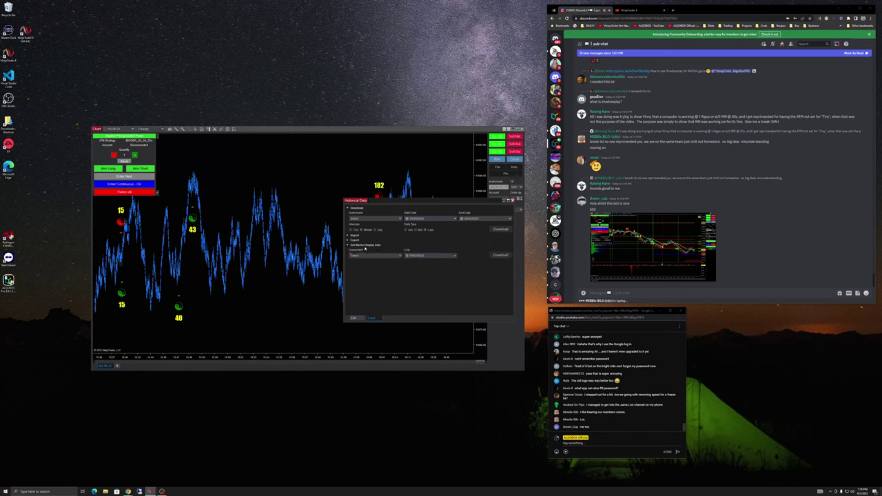
left_click(395, 255)
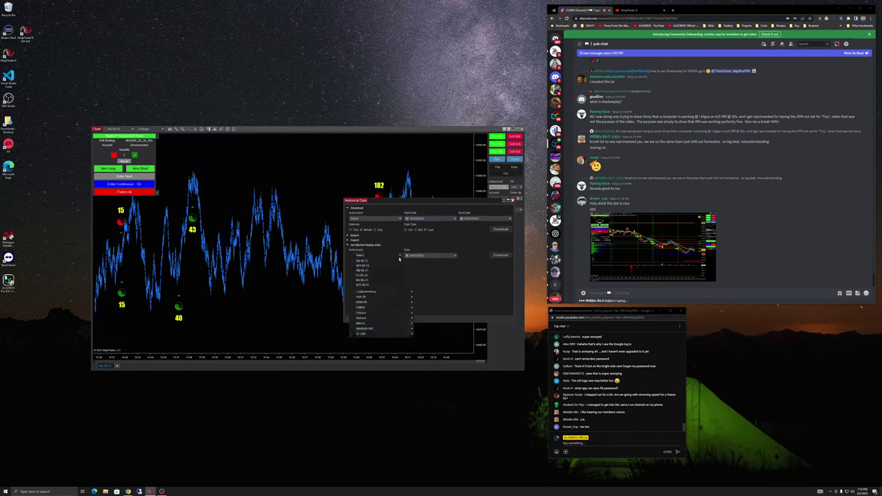
left_click(372, 263)
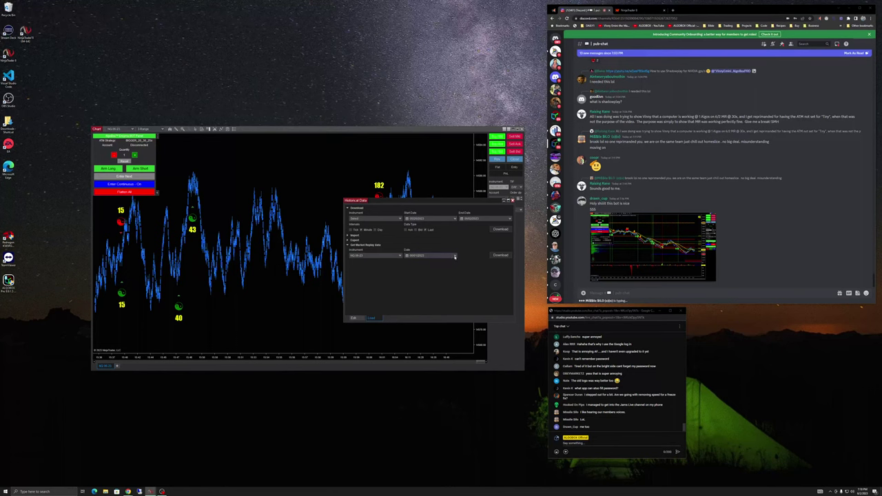
left_click(454, 256)
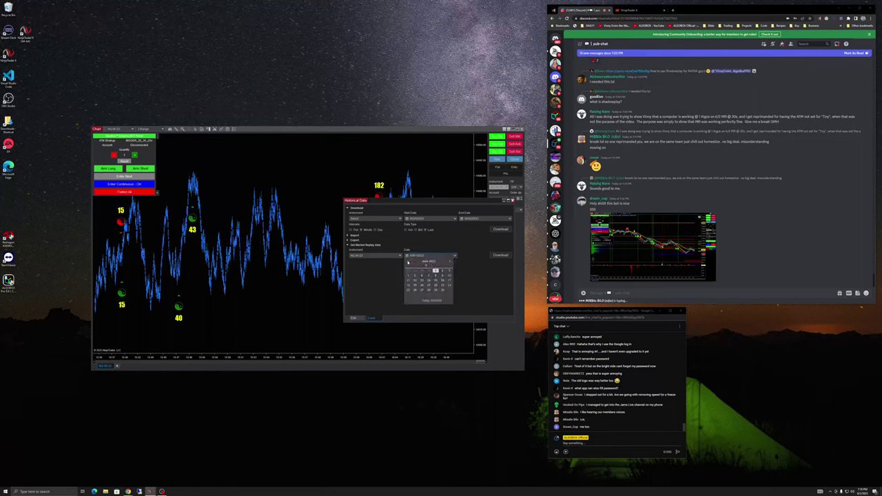
left_click(408, 261)
left_click(430, 279)
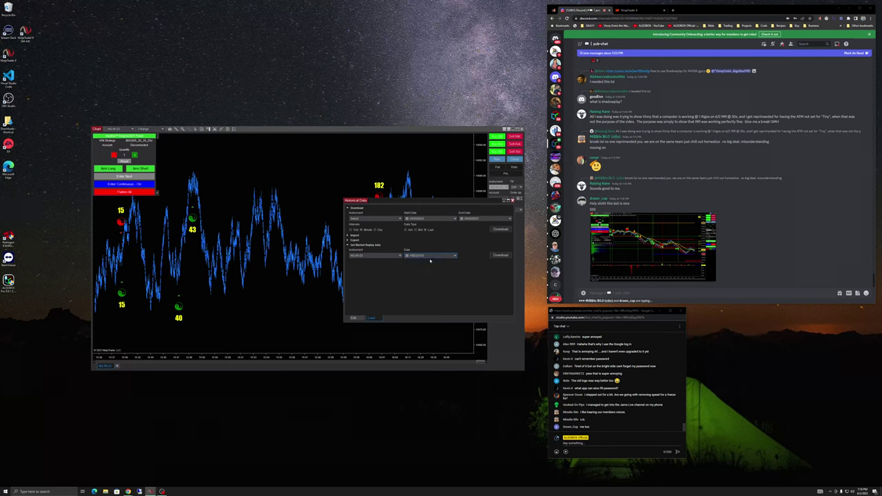
left_click(498, 255)
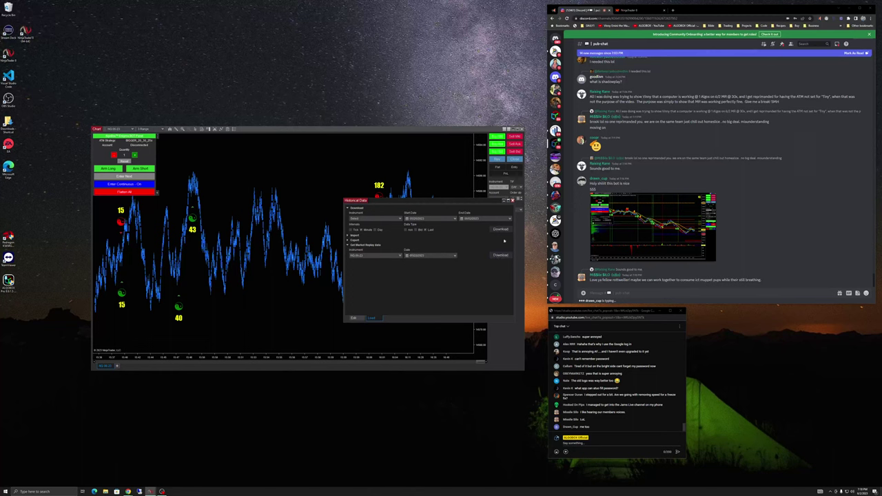
left_click(511, 200)
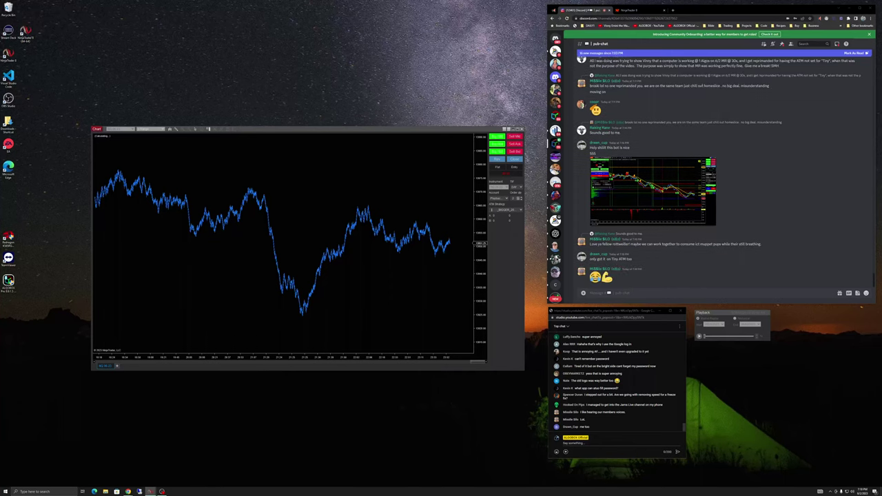
View the chart screenshot posted in Discord's pub-chat at full size and close it
left_click(678, 206)
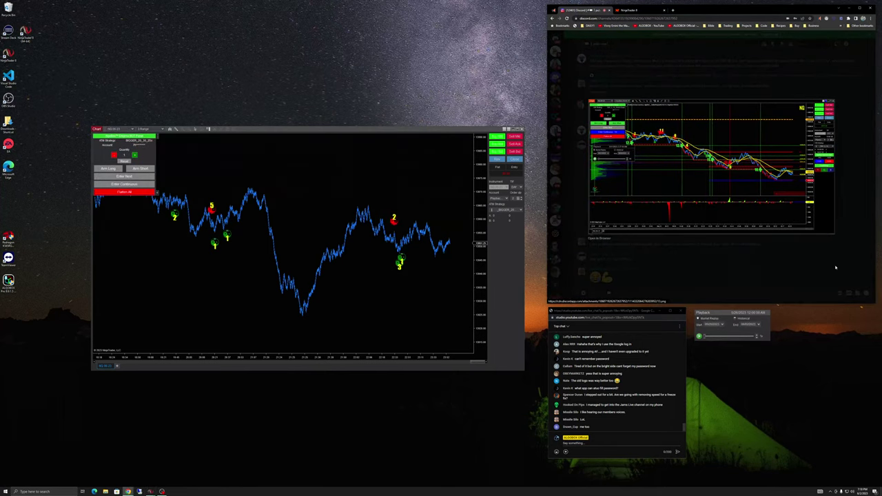
left_click(835, 267)
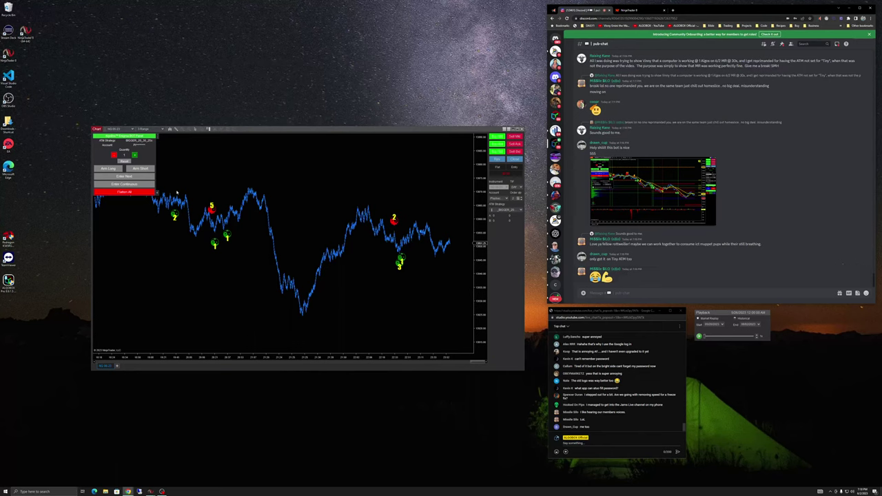
Arm the Enigma bot panel for long and short entries
left_click(111, 168)
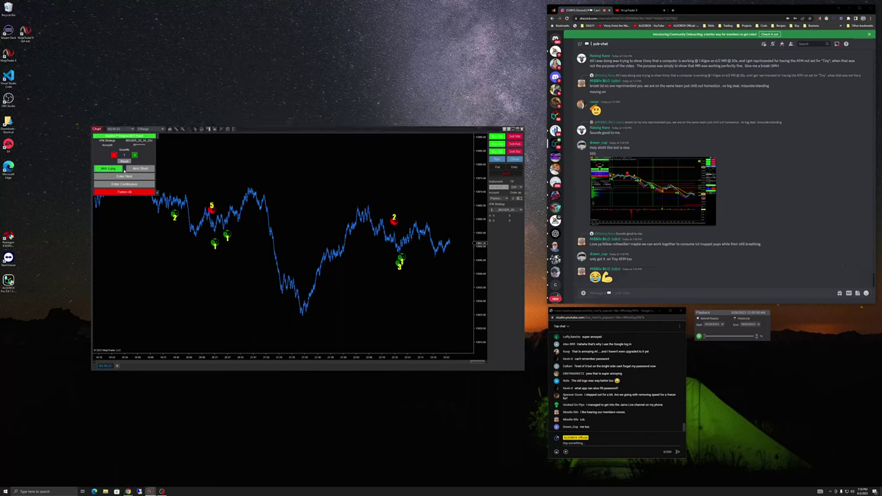
left_click(141, 169)
Set the playback start date to 5/22/2023 and move the replay to 8:00 AM on that day
left_click(722, 325)
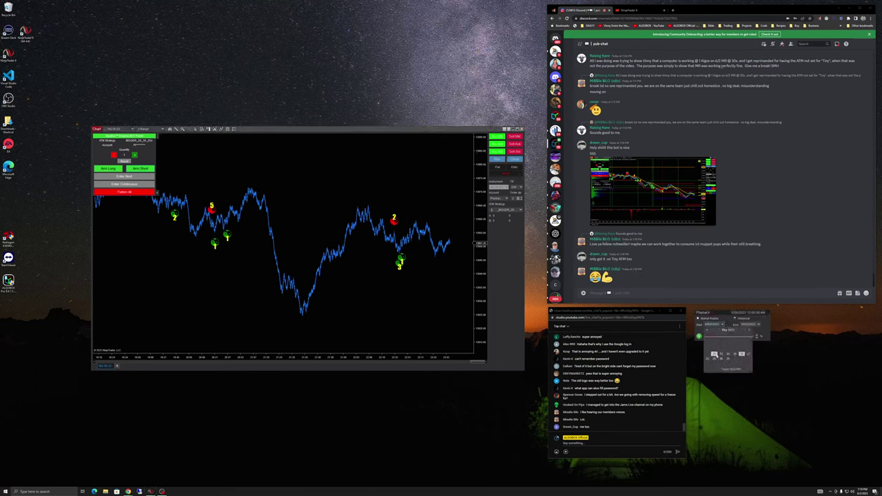
left_click(713, 354)
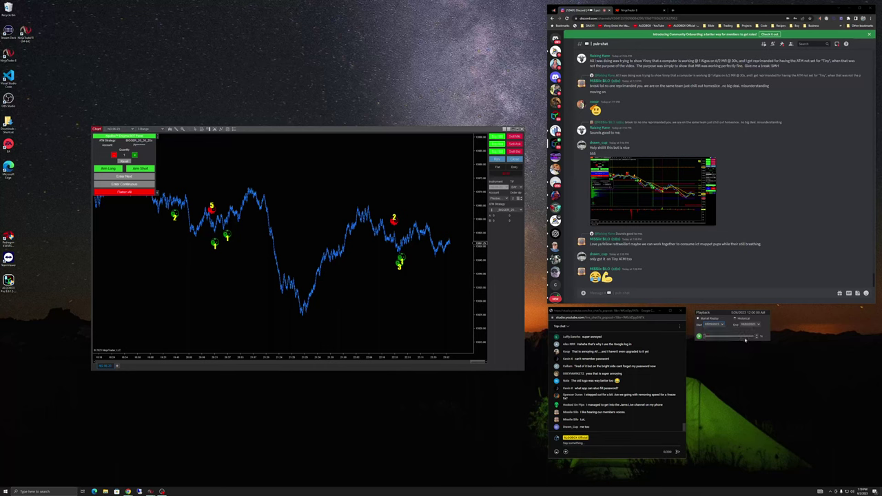
right_click(733, 332)
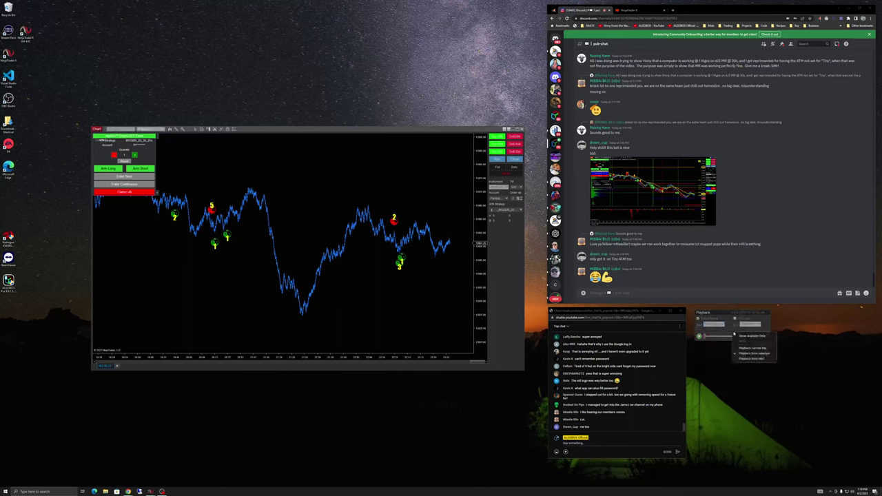
left_click(722, 335)
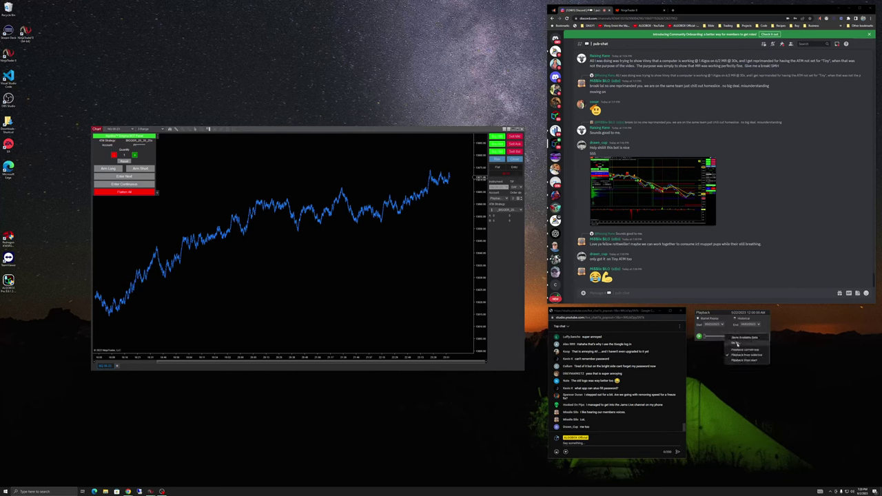
left_click(734, 336)
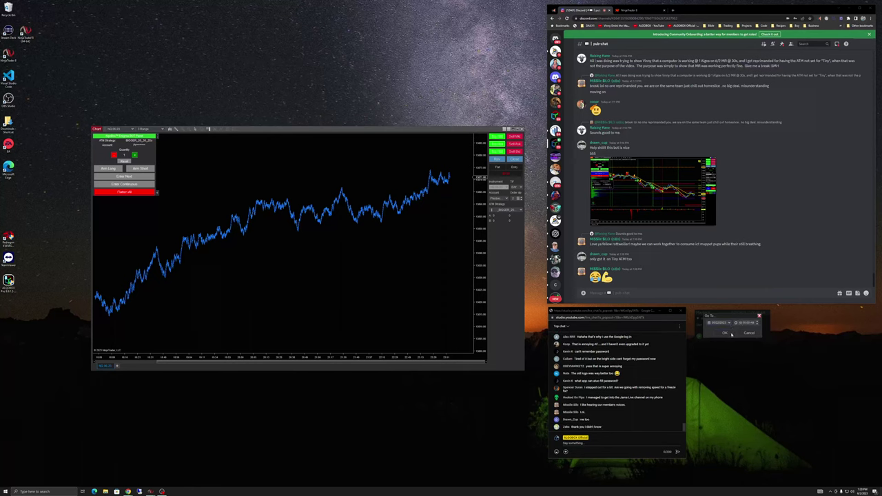
left_click(730, 333)
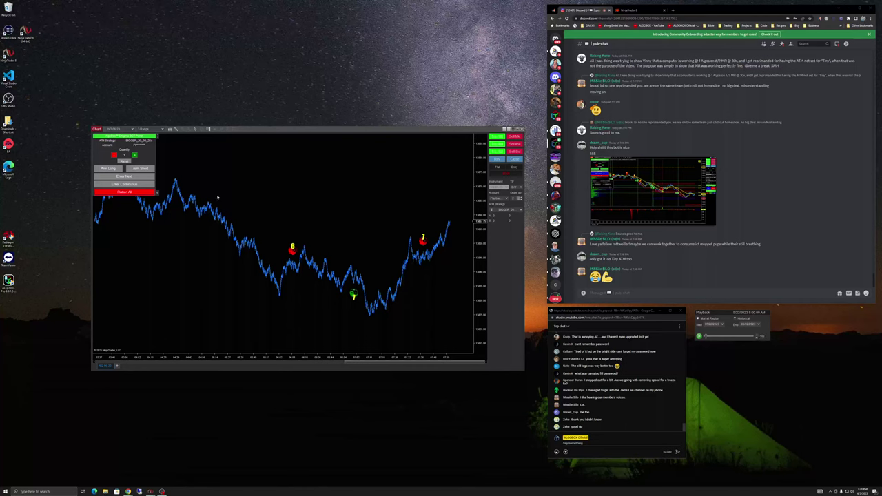
Rearm long and short entries on the reloaded bot panel and turn Enter Continuous on
left_click(108, 169)
left_click(140, 168)
left_click(140, 185)
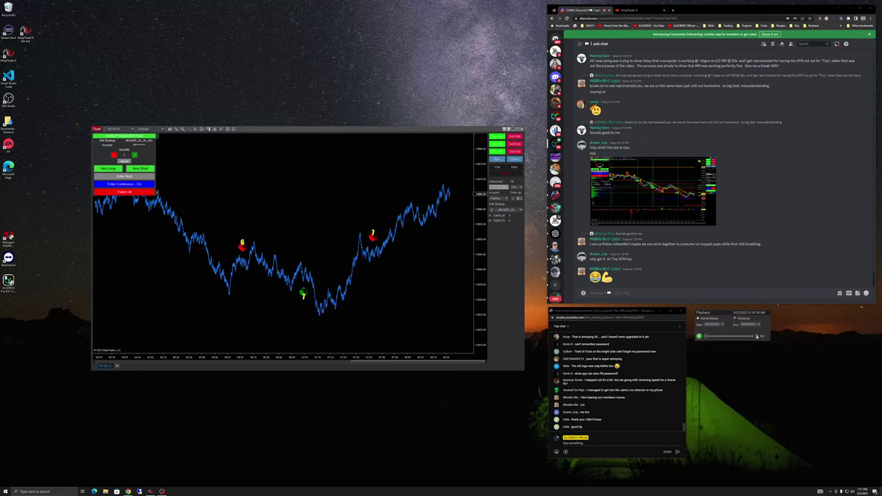
View the profile of the participant streaming in Discord's voice channel and request a switch to the 1-on-1-mentorship voice channel
left_click(586, 43)
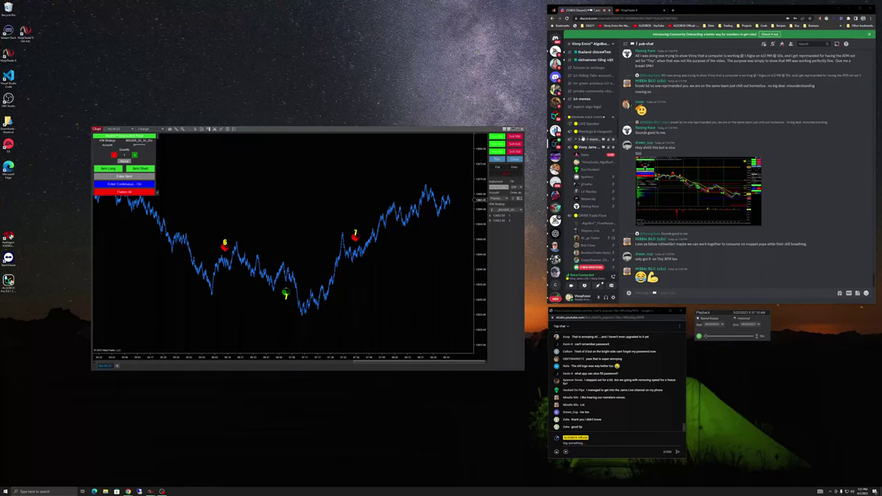
left_click(587, 156)
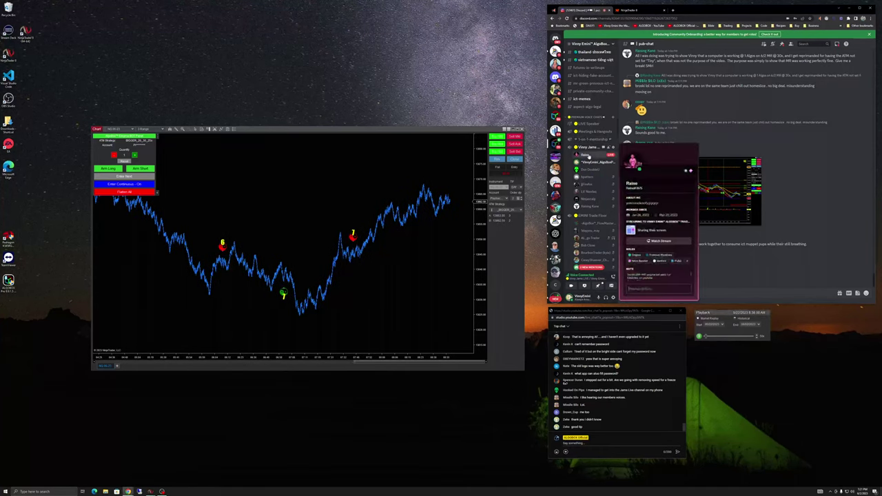
left_click(749, 197)
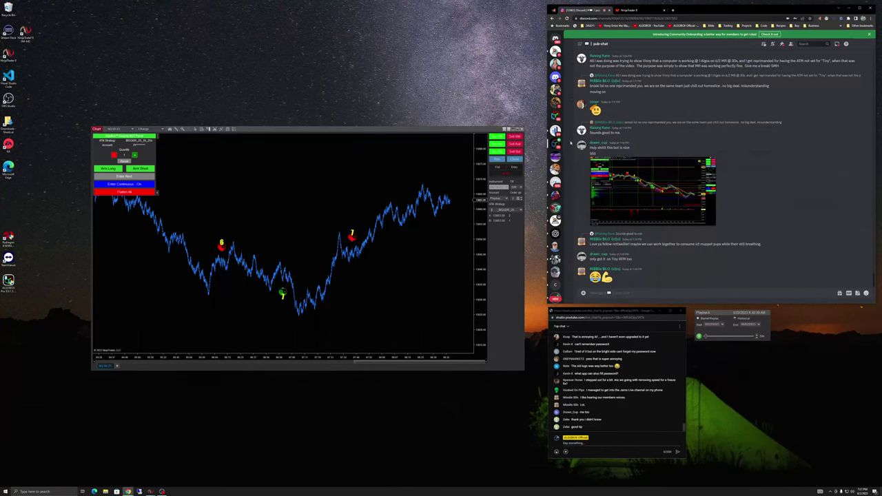
left_click(599, 154)
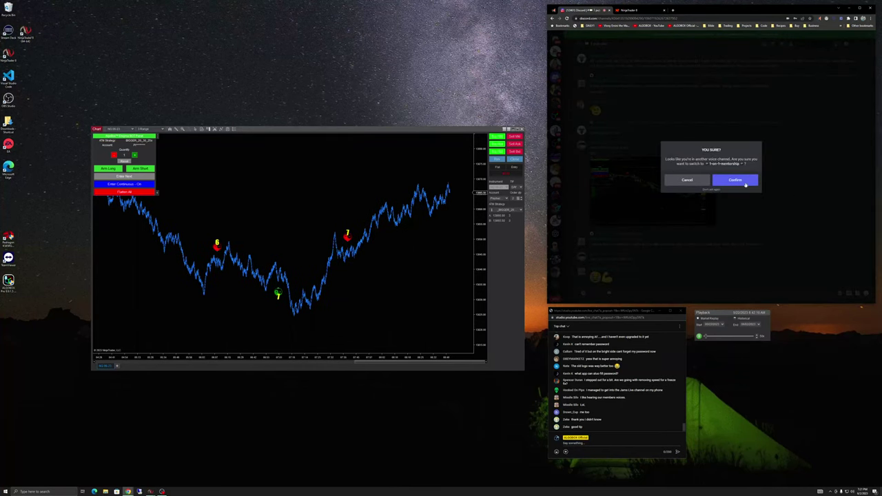
Confirm the voice channel switch, rate the closed stream with the happiest face, and reopen the member's shared screen in the live channel
left_click(743, 182)
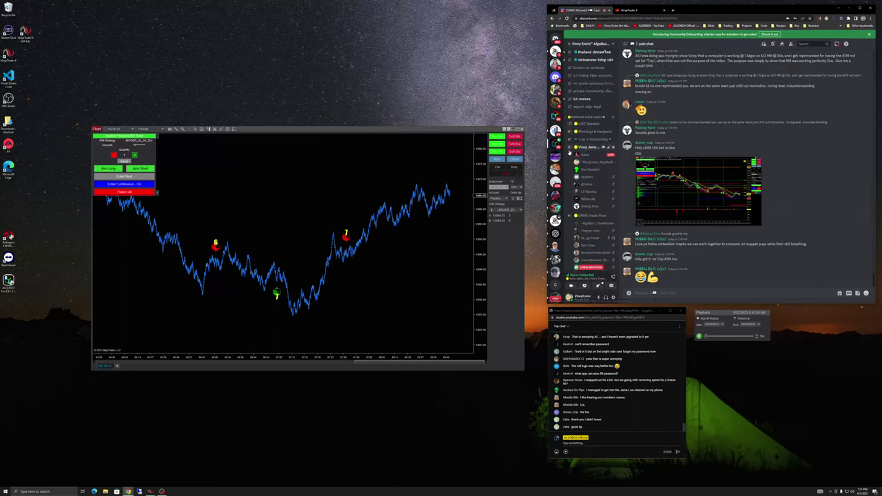
left_click(649, 189)
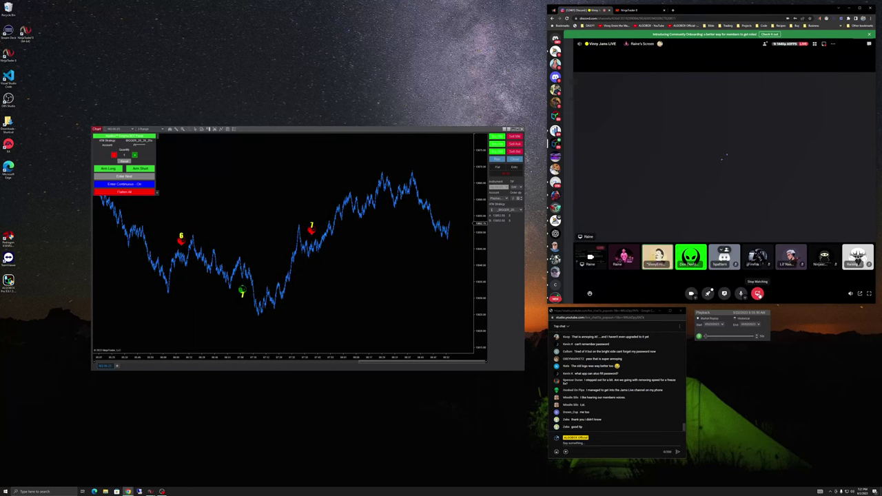
left_click(757, 294)
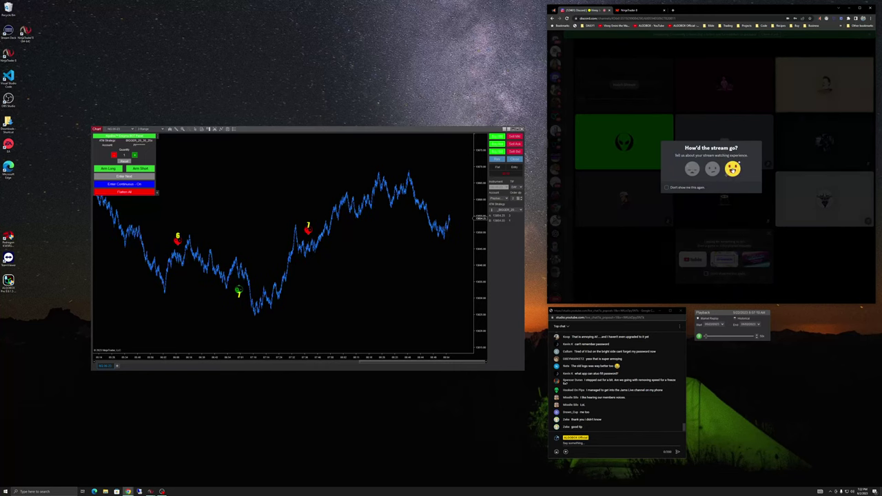
left_click(732, 168)
left_click(624, 84)
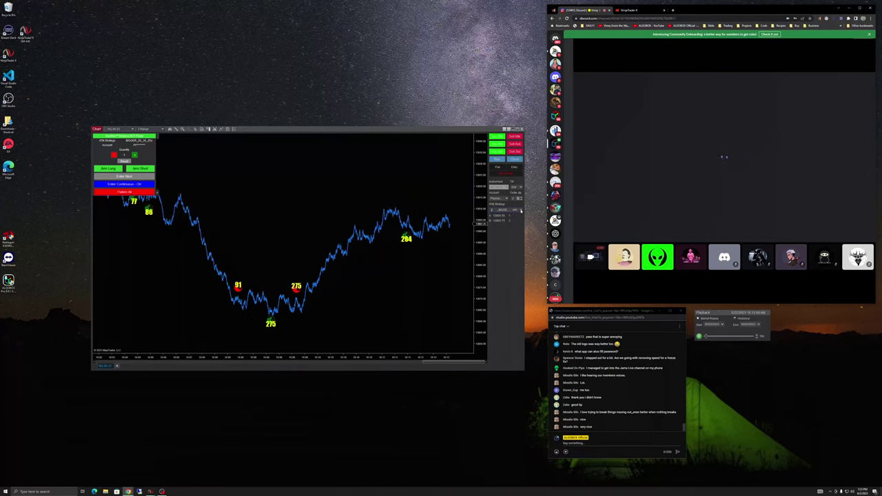
mouse_move(723, 159)
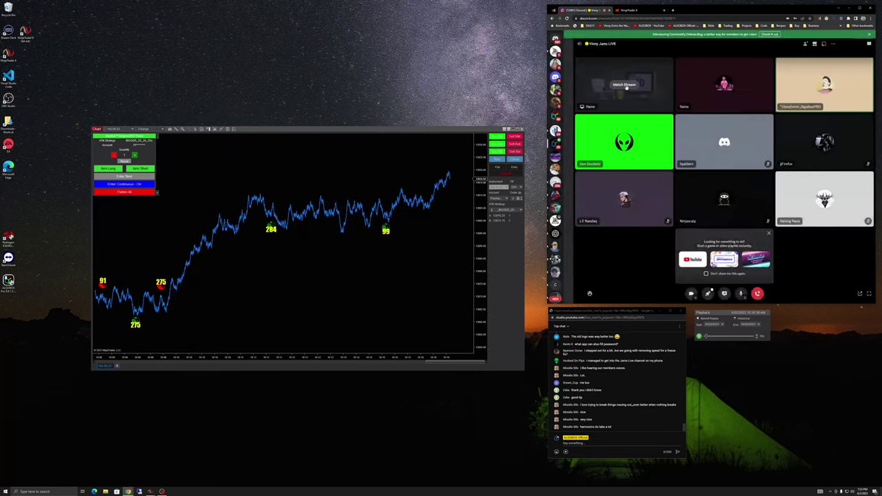
left_click(620, 86)
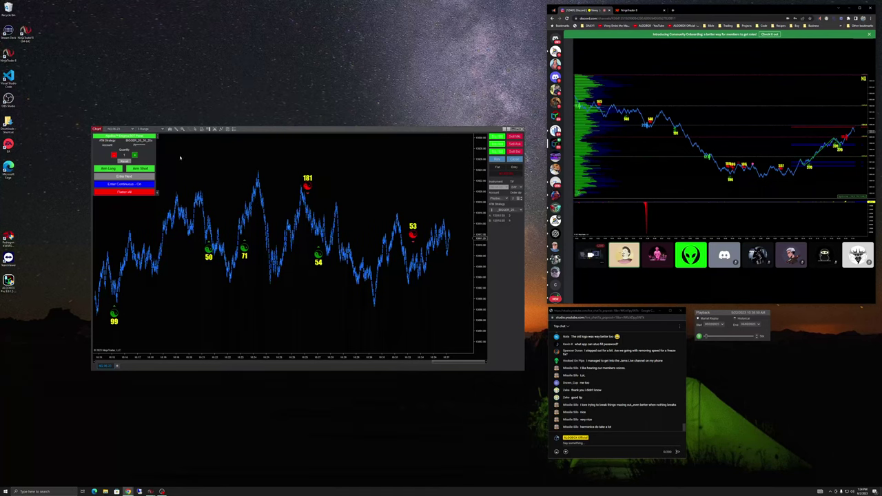
Raise the order quantity in the chart's bot panel, reset it, and set it to 4
left_click(135, 155)
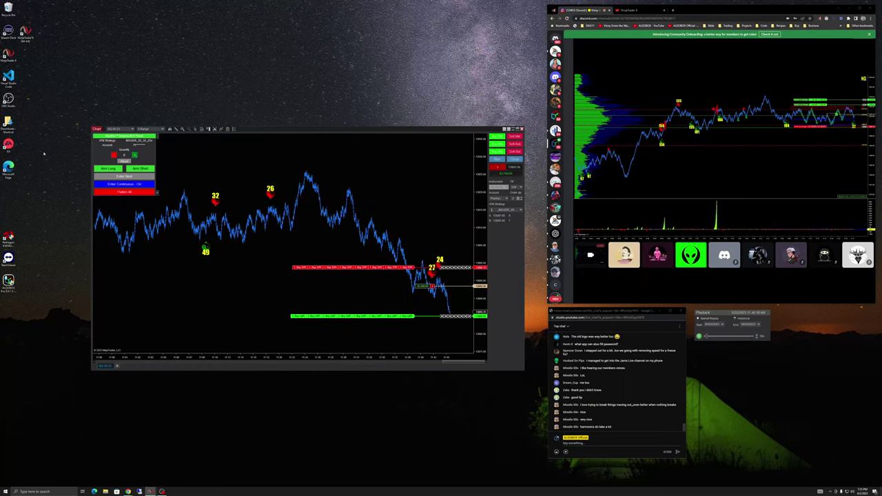
left_click(126, 161)
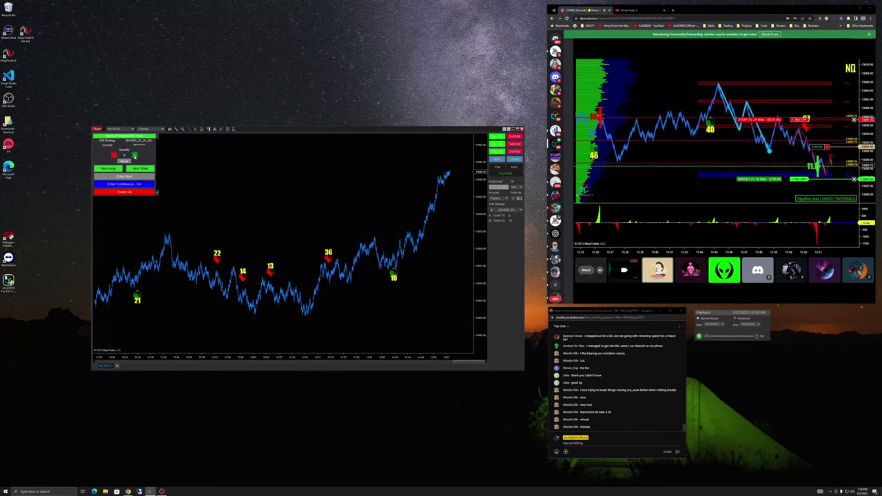
right_click(330, 177)
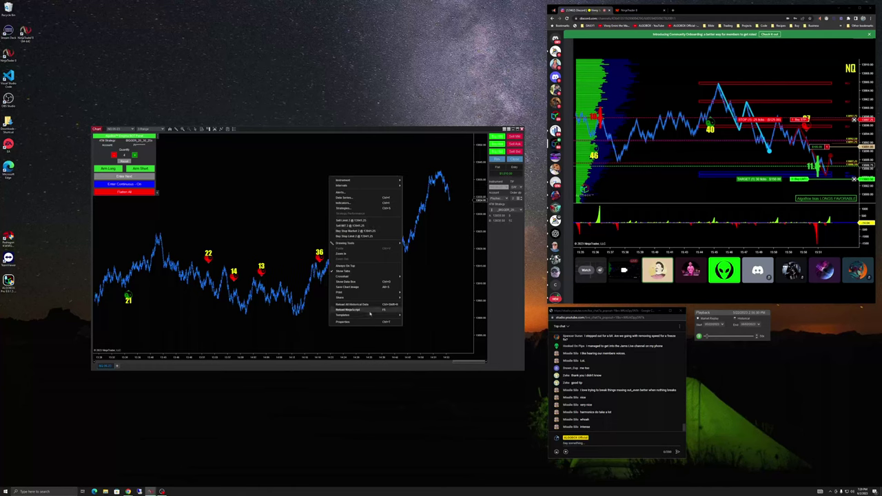
mouse_move(368, 315)
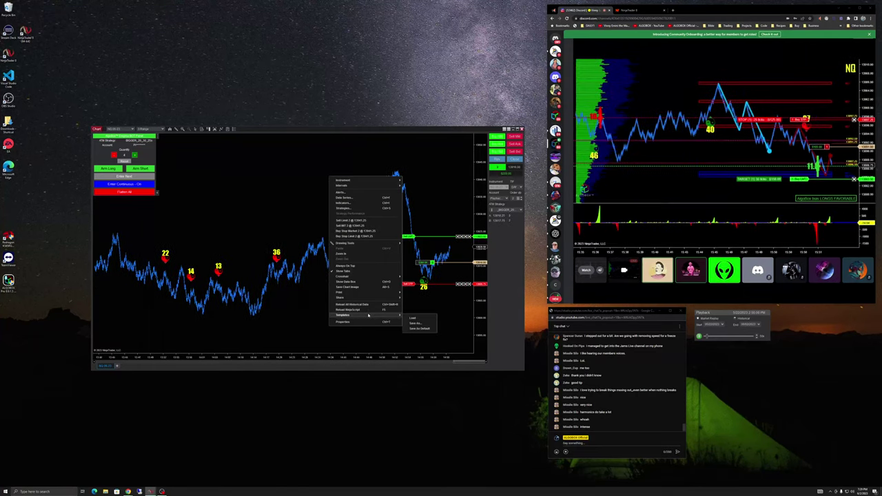
left_click(411, 318)
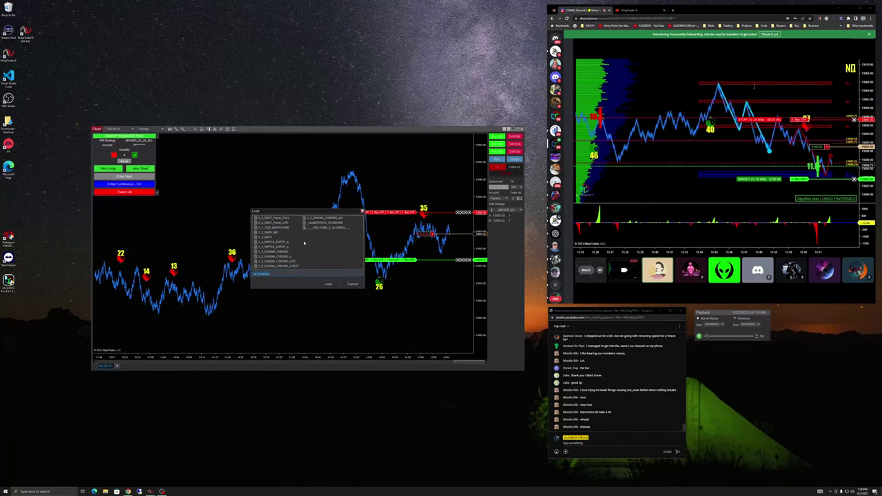
mouse_move(837, 222)
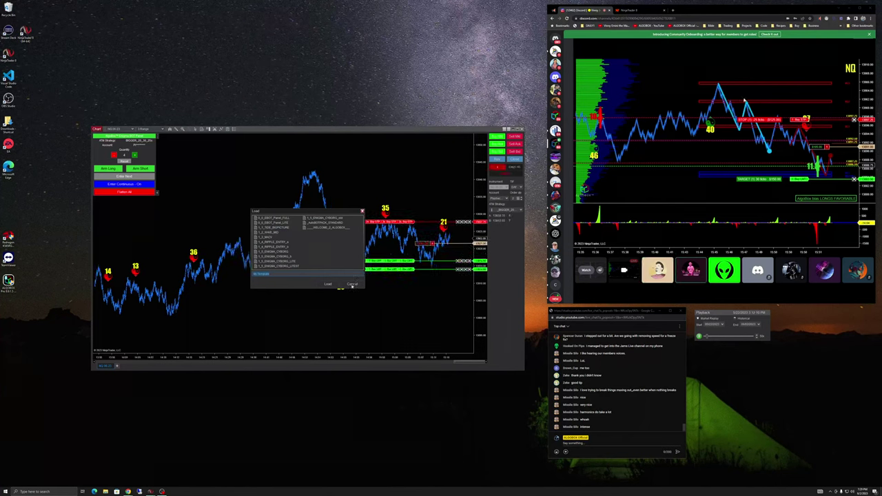
left_click(352, 285)
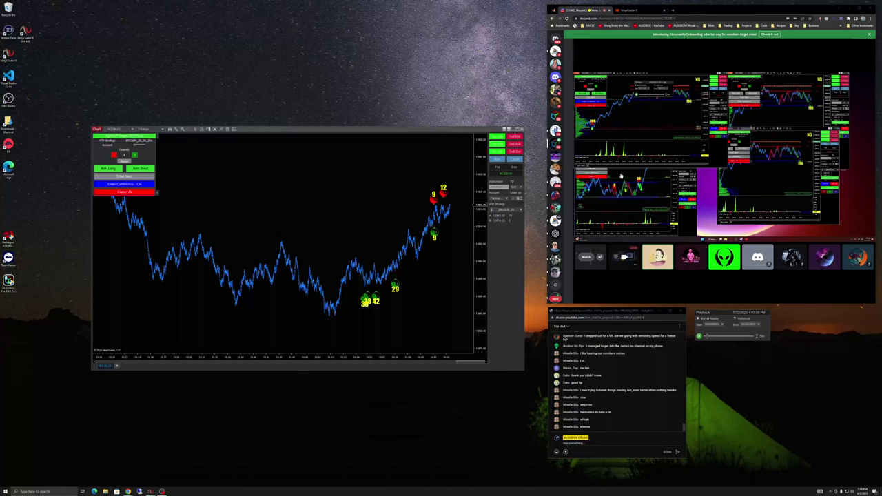
Expand the member's shared screen stream to full screen
mouse_move(693, 147)
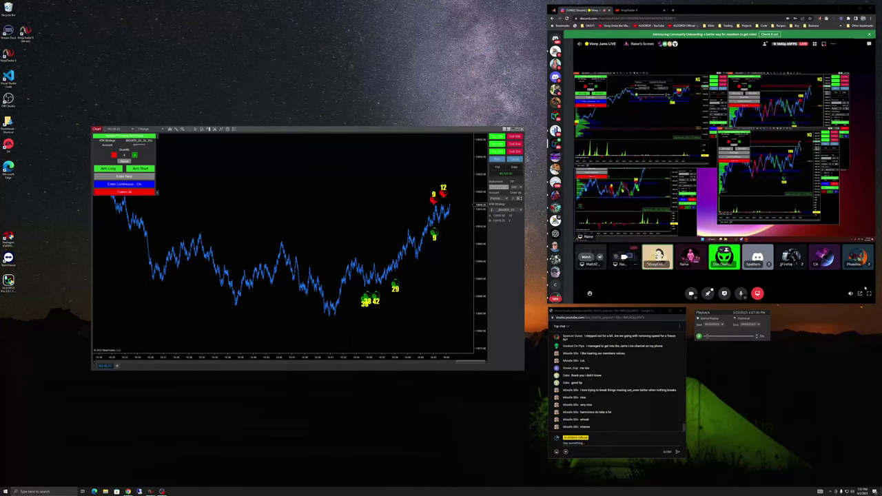
left_click(868, 292)
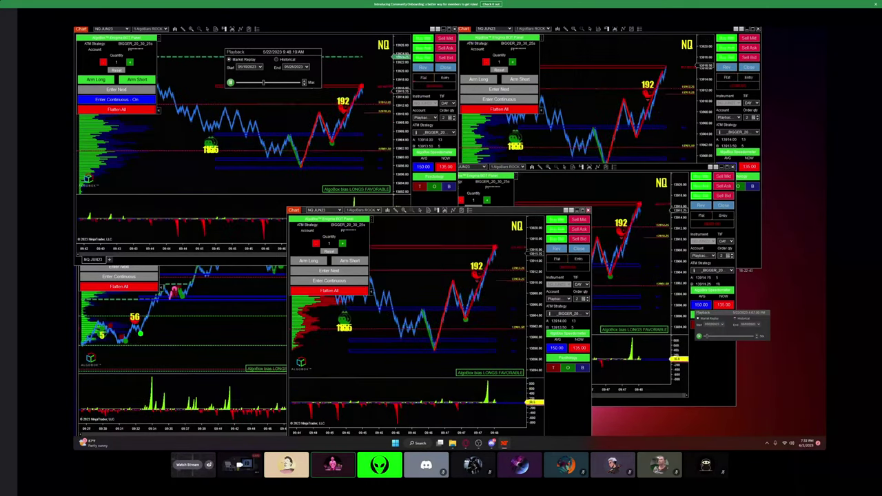
left_click(420, 444)
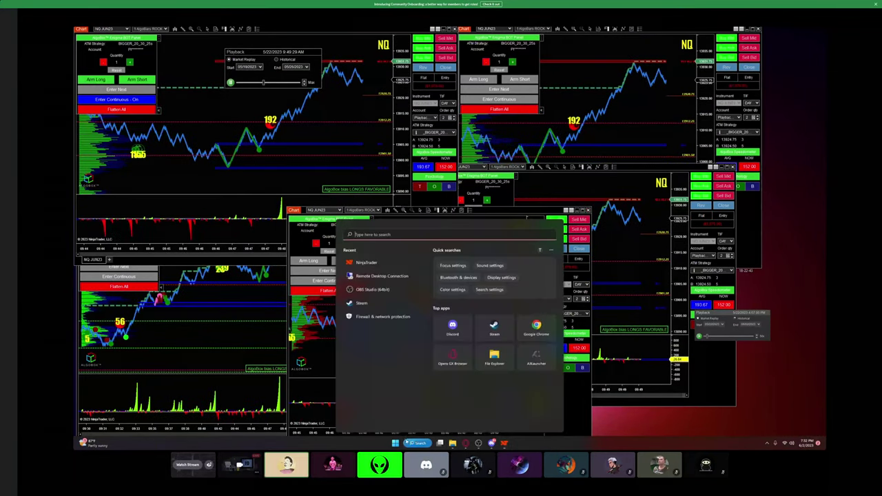
key("Escape")
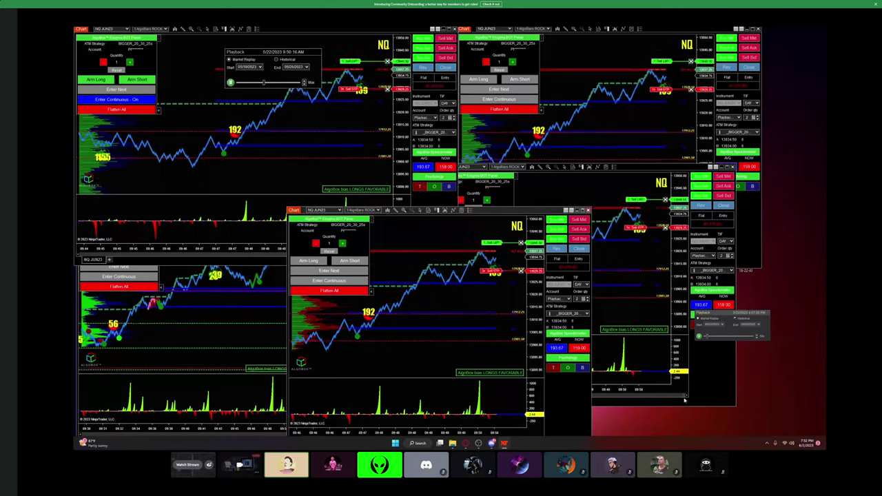
right_click(690, 419)
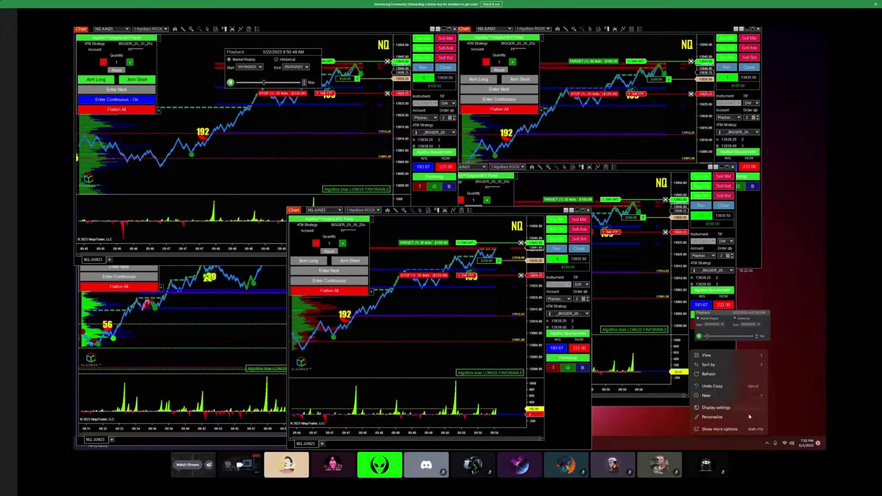
left_click(779, 386)
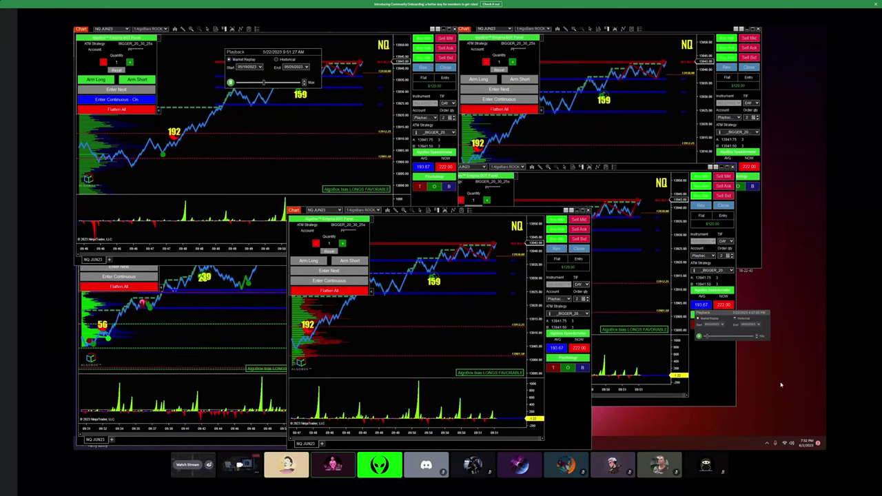
Open Task Manager, move it clear of the playback controls, examine the CPU performance graph, and minimize it
key("ctrl+shift+Escape")
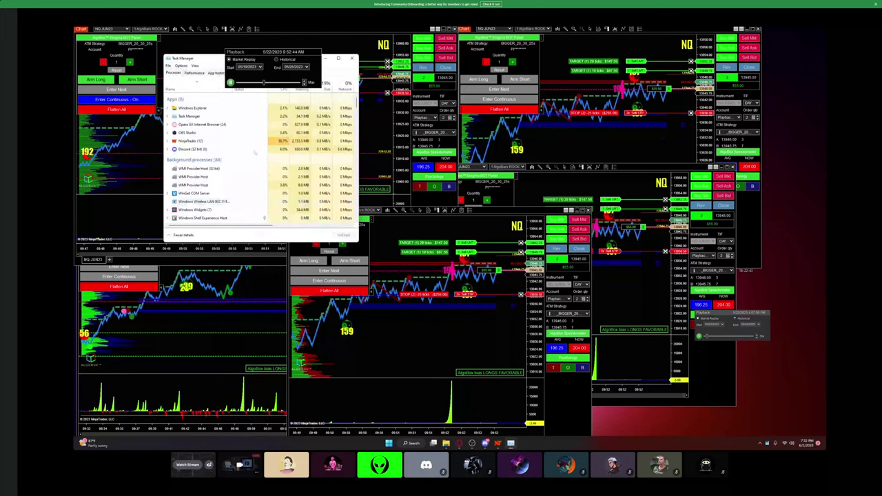
left_click_drag(195, 57, 494, 81)
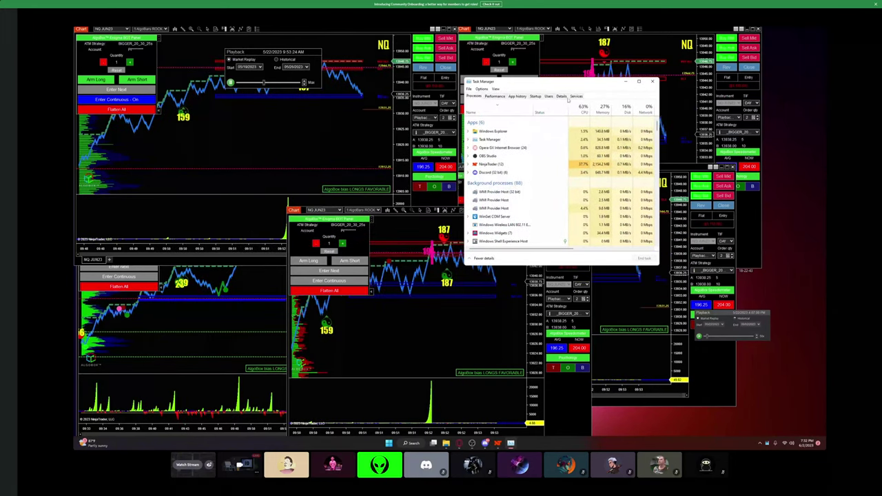
left_click(574, 96)
left_click(562, 97)
left_click(535, 96)
left_click(548, 97)
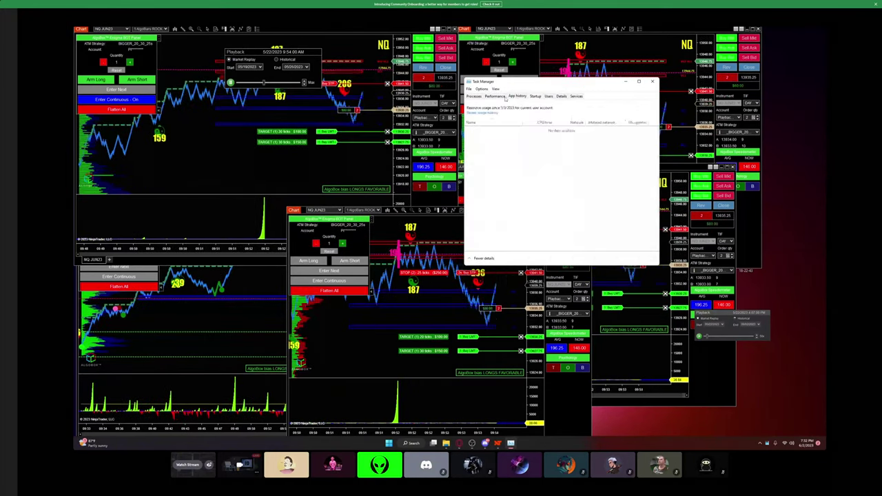
left_click(495, 96)
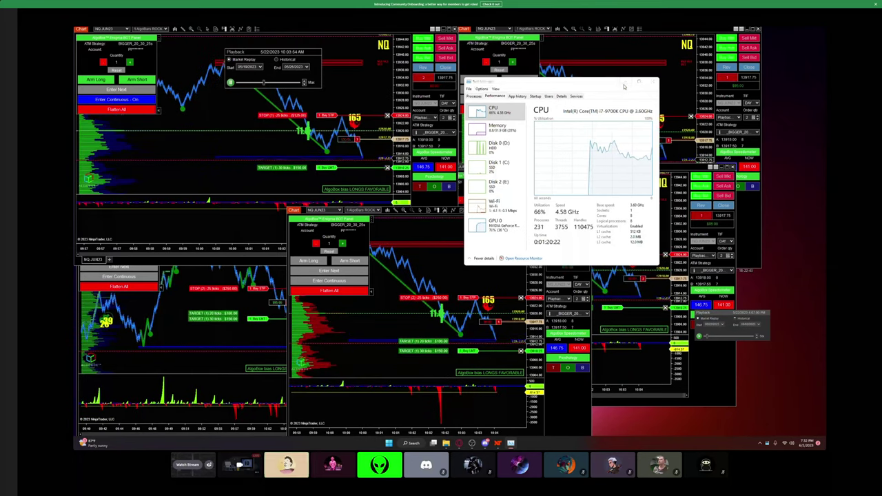
left_click(625, 82)
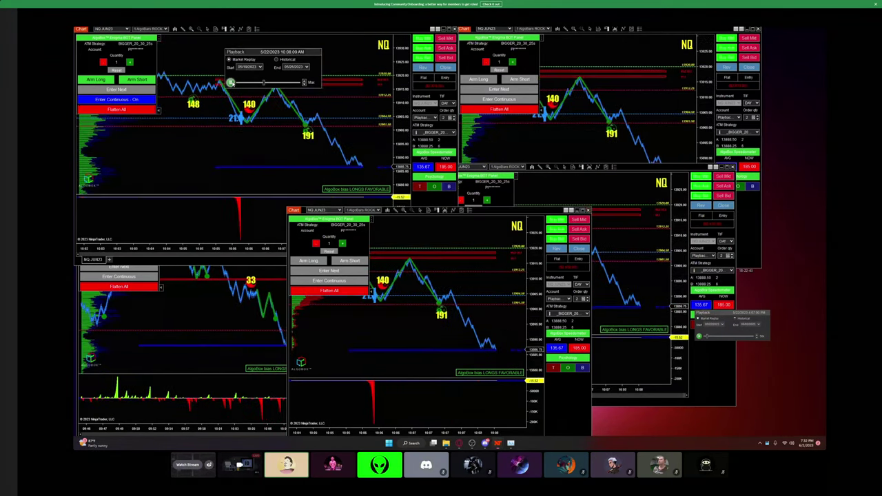
Browse the available indicators for the NQ JUN23 chart beneath the playback controls, and close the Indicators window without changes
right_click(219, 142)
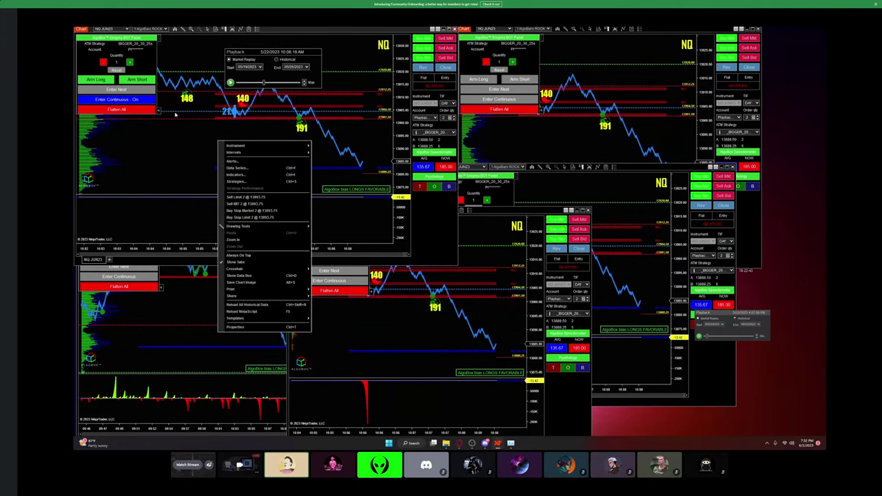
left_click(238, 175)
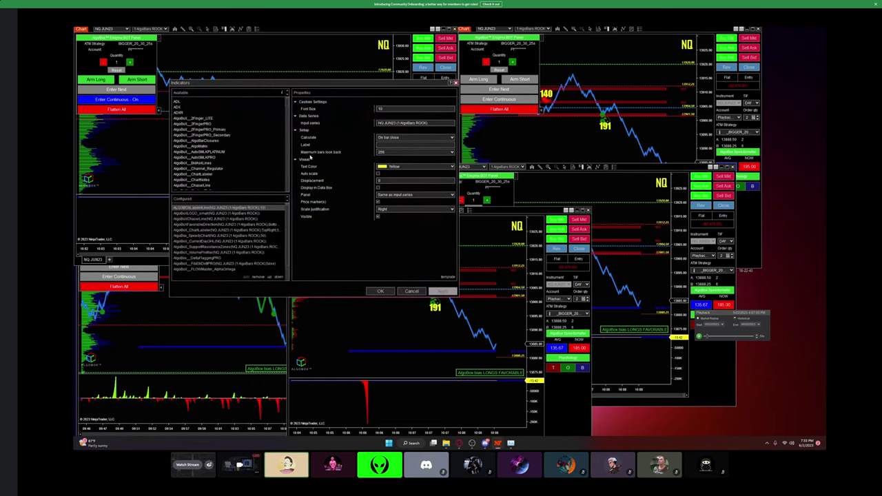
scroll(233, 163, "down", 5)
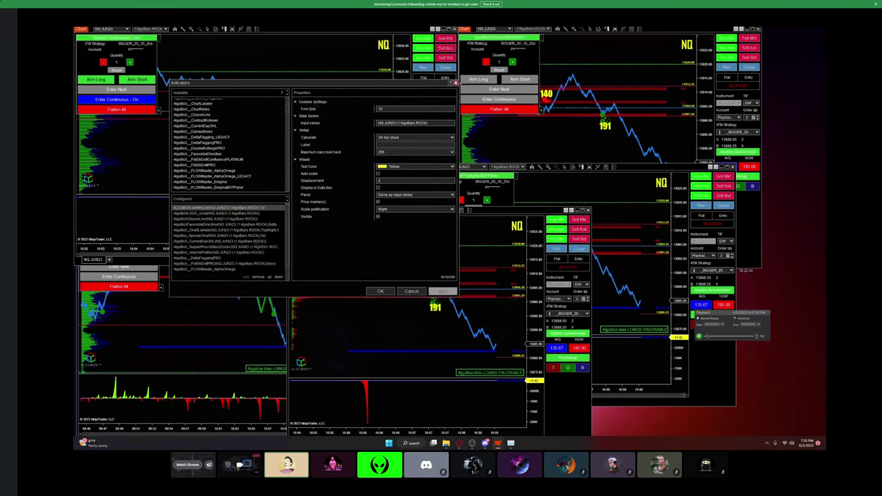
left_click(456, 83)
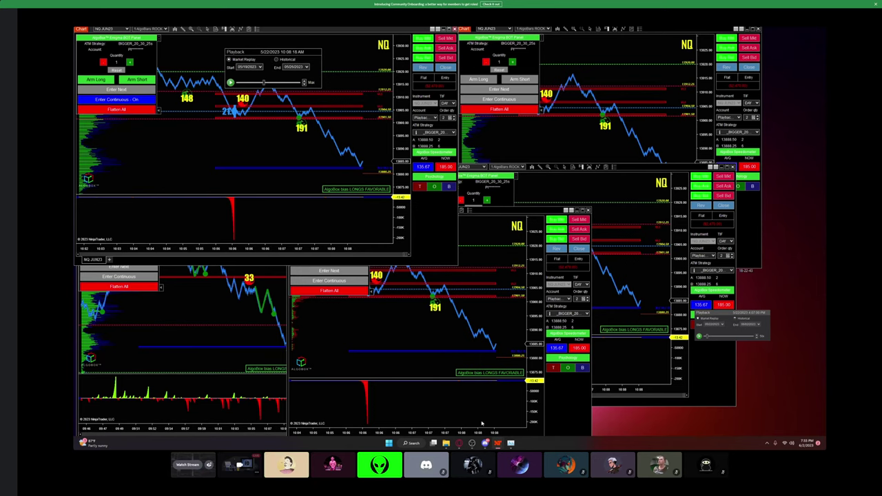
Open the Historical Data window from the Control Center and show the instrument choices for getting market replay data
mouse_move(498, 443)
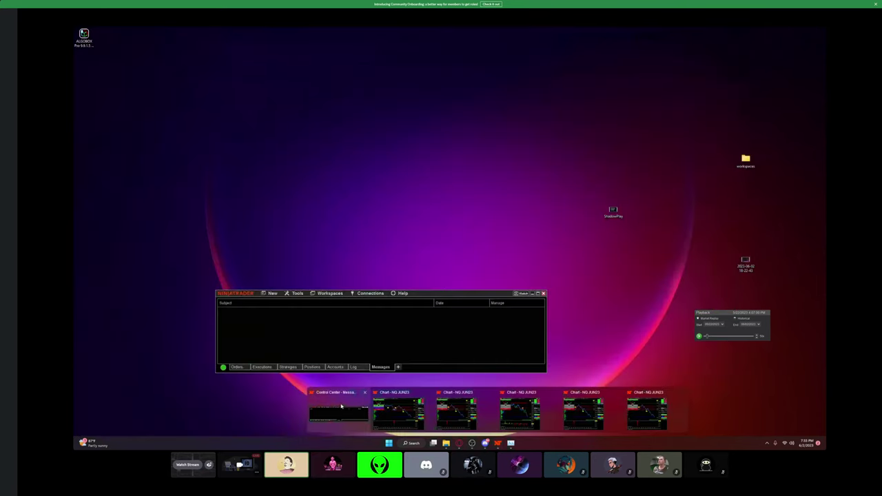
left_click(343, 406)
left_click(297, 293)
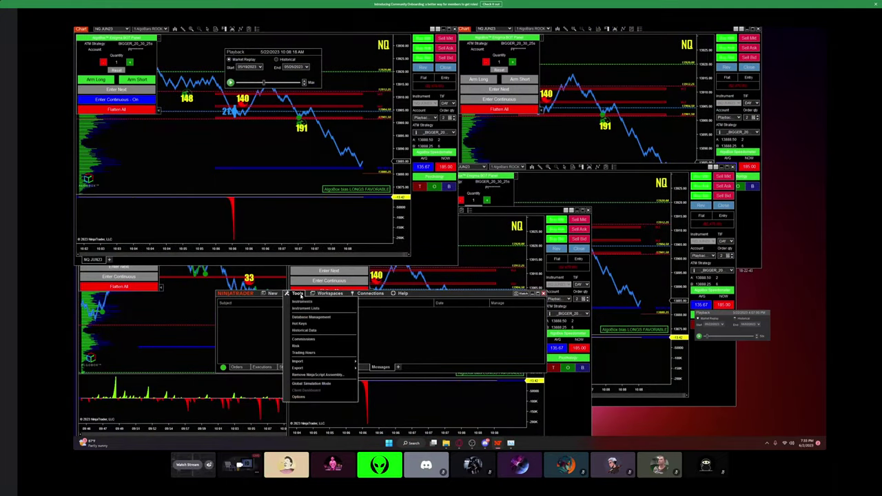
left_click(315, 331)
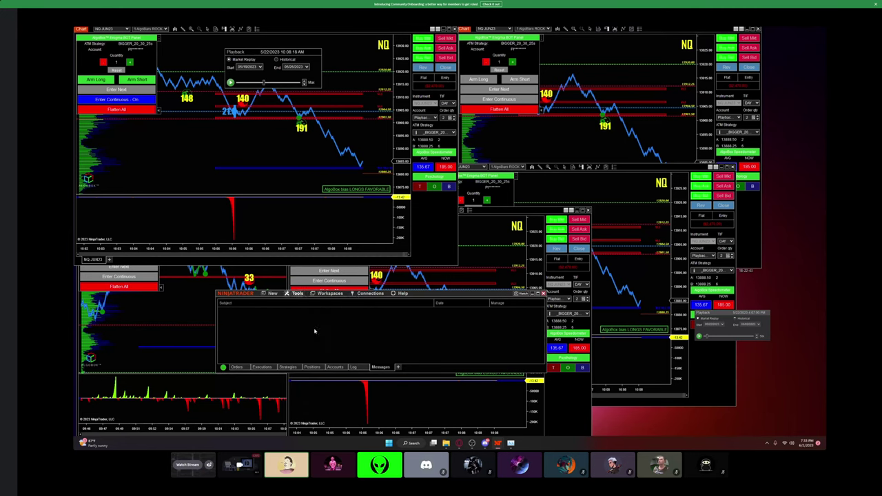
left_click(137, 258)
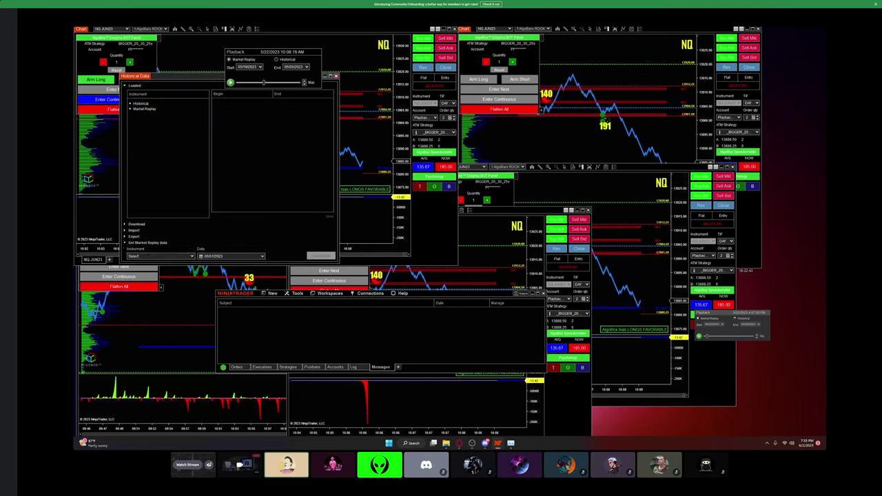
left_click(191, 257)
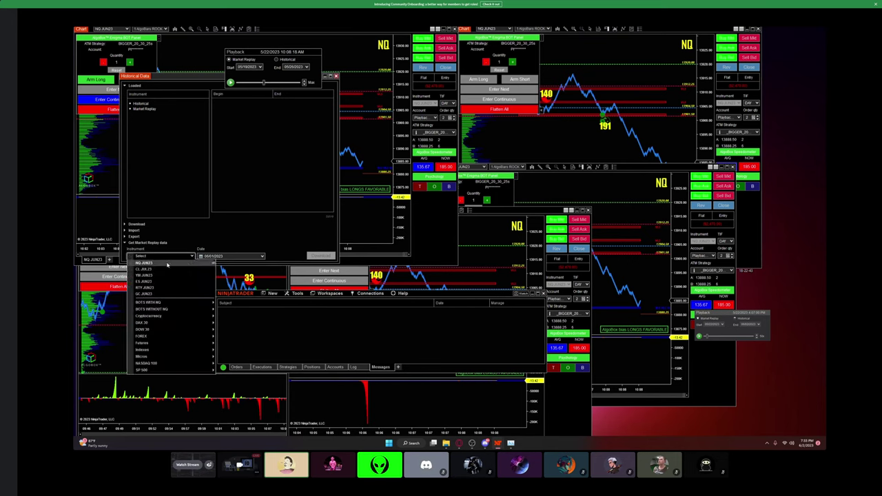
Collapse the market replay download section and select NQ 06-23 among the loaded historical instruments
left_click(145, 243)
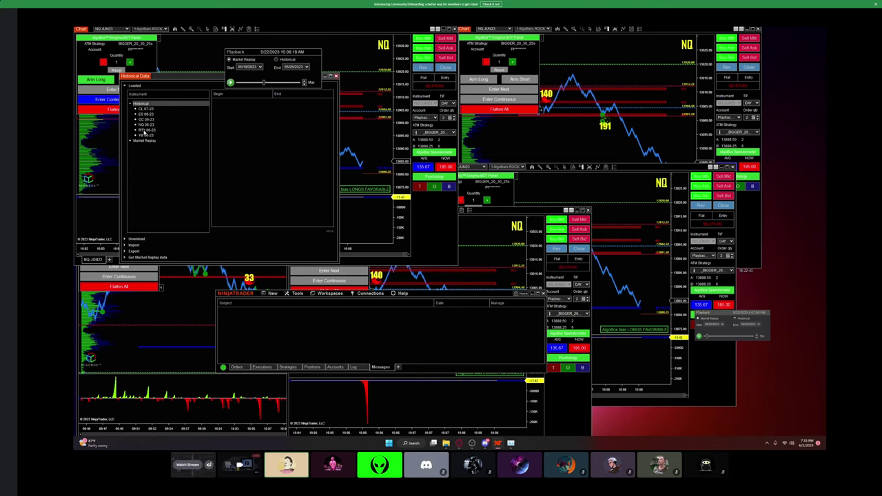
left_click(143, 131)
left_click(142, 125)
left_click(137, 125)
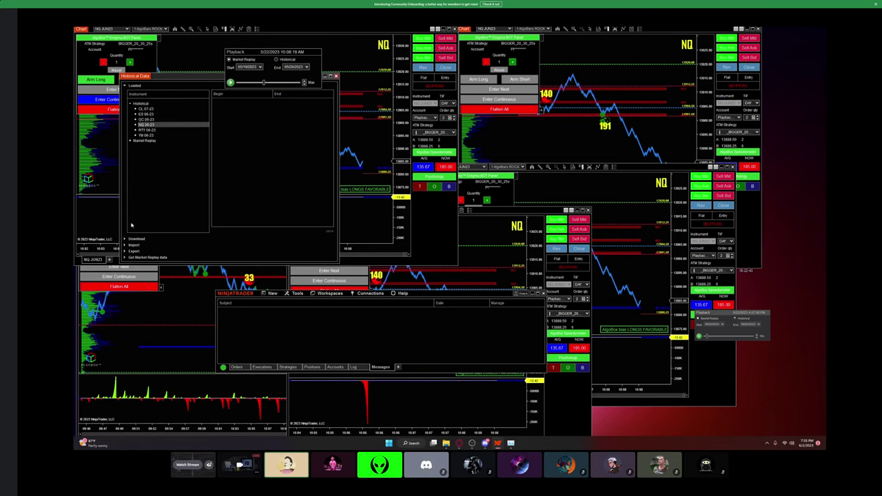
Expand the historical data download options and switch the data connection from Playback to Simulation
left_click(127, 240)
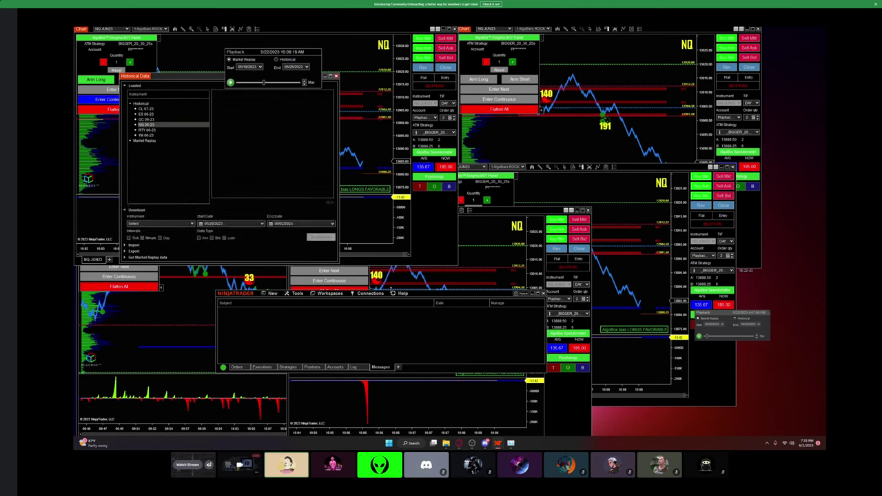
left_click(370, 294)
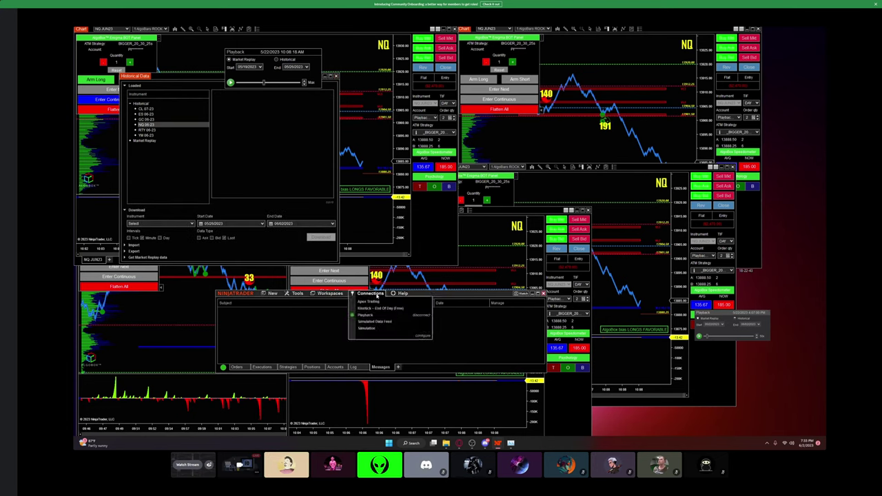
left_click(370, 328)
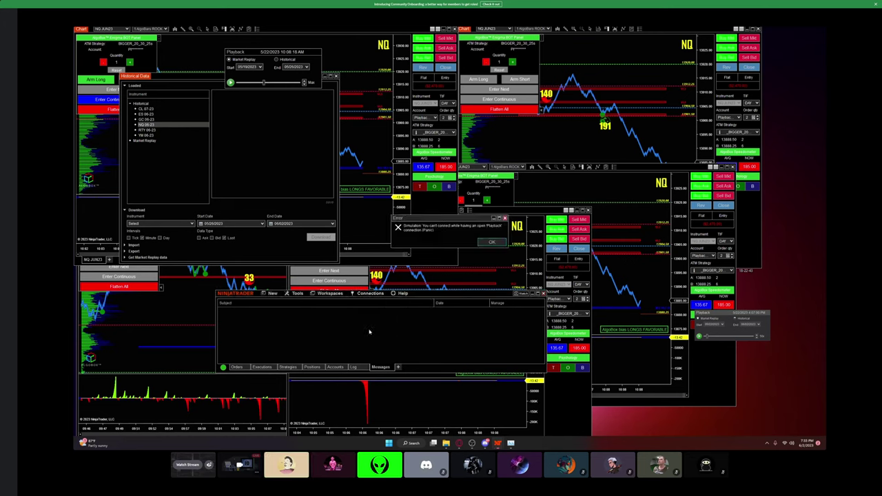
left_click(369, 293)
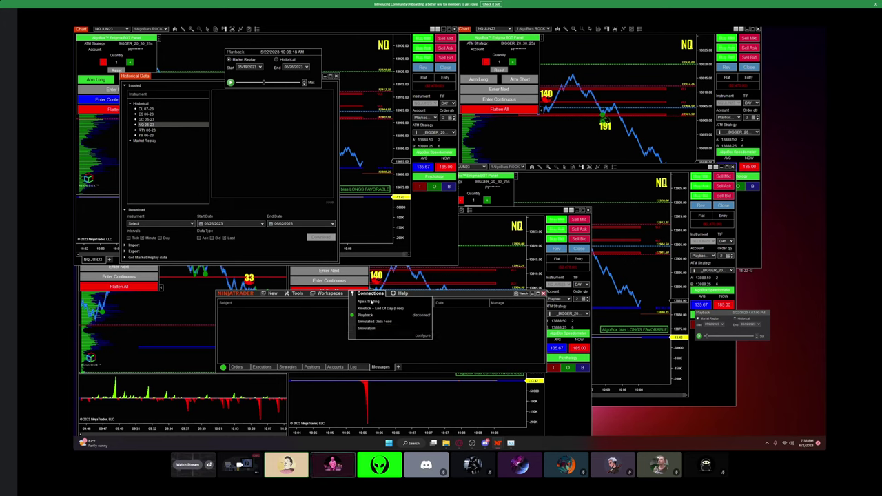
left_click(416, 316)
left_click(372, 294)
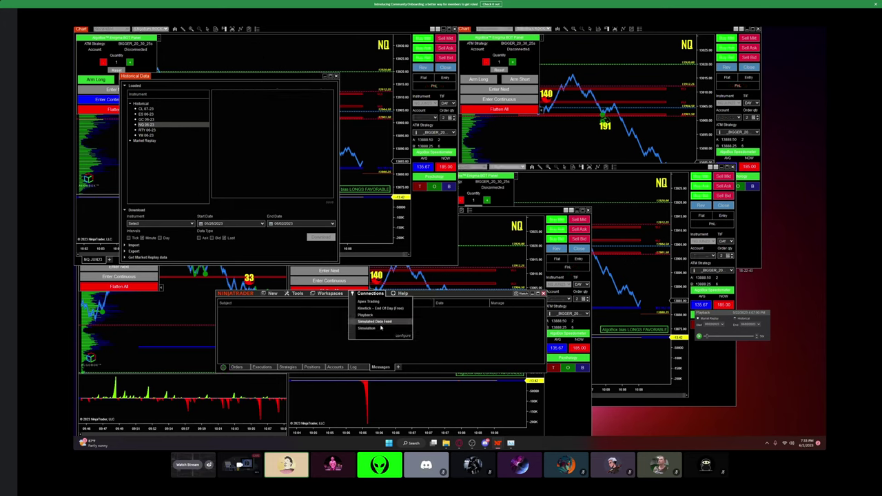
left_click(376, 328)
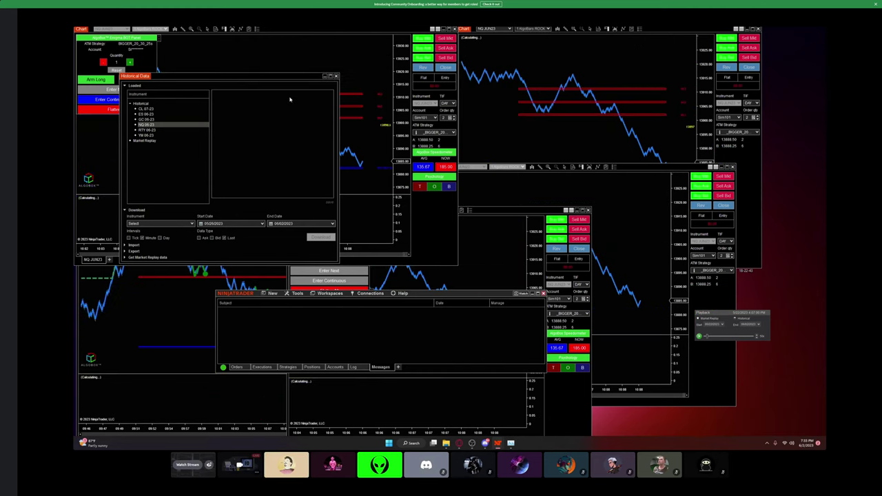
left_click(532, 294)
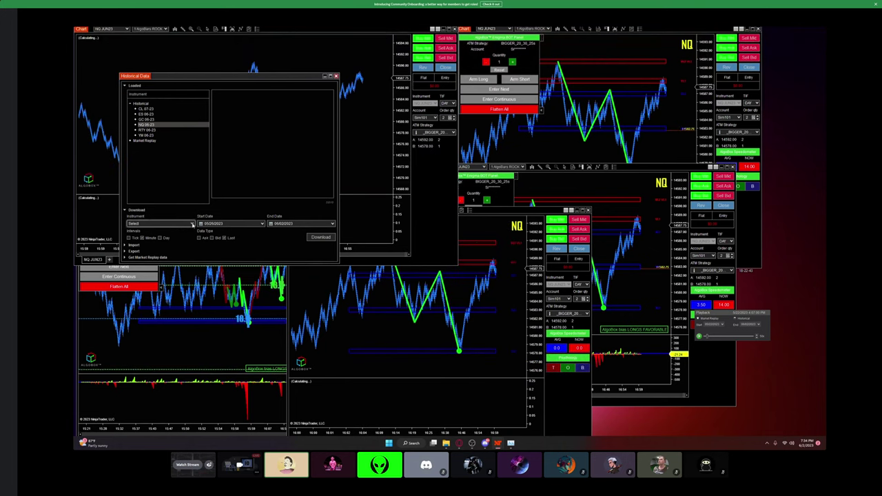
Download historical data for NQ JUN23 with both the start and end dates set to 06/02/2023
left_click(192, 225)
left_click(164, 232)
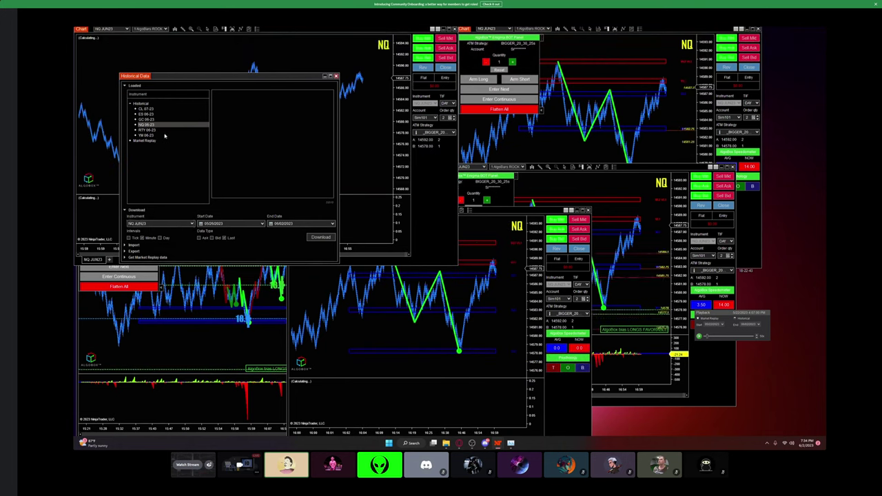
double_click(146, 126)
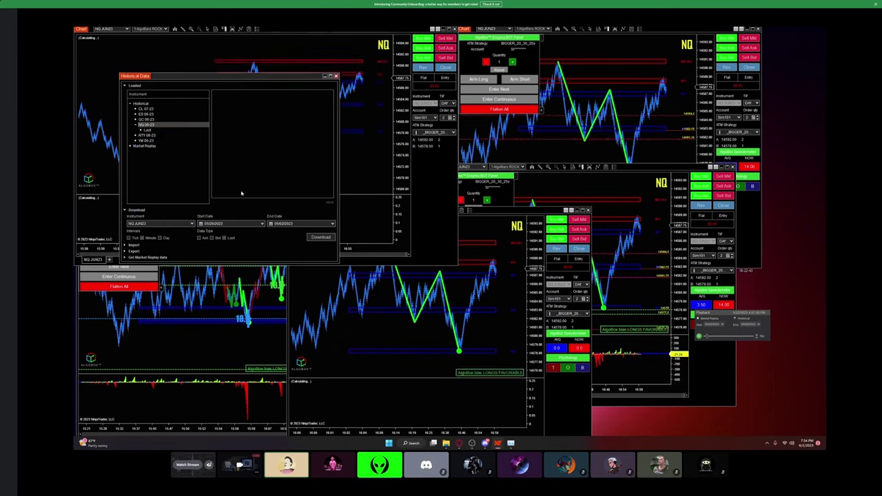
left_click(262, 224)
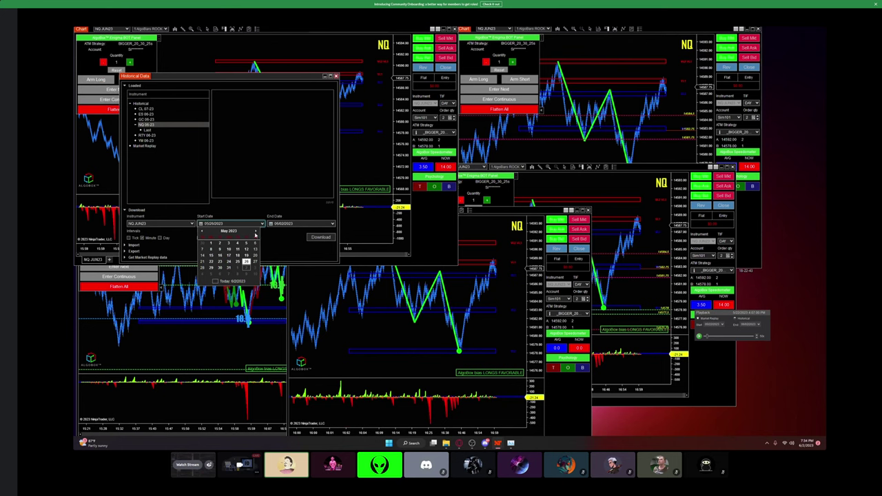
left_click(255, 234)
left_click(247, 243)
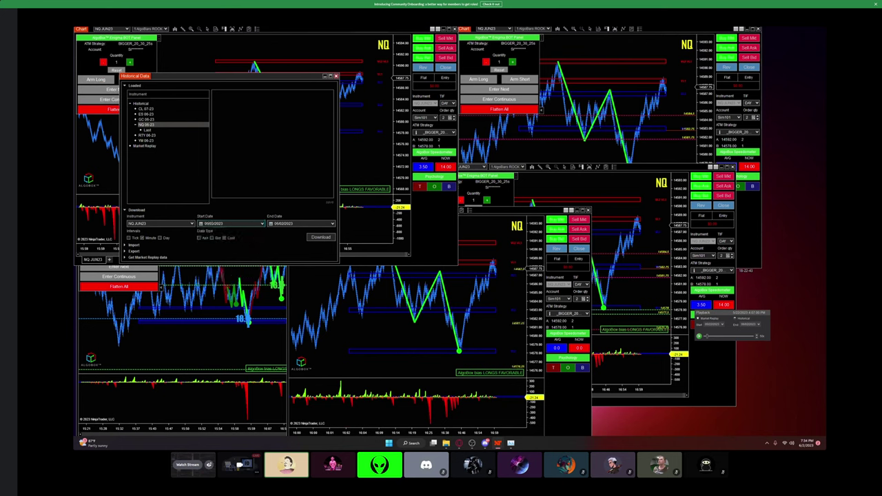
left_click(332, 224)
left_click(316, 243)
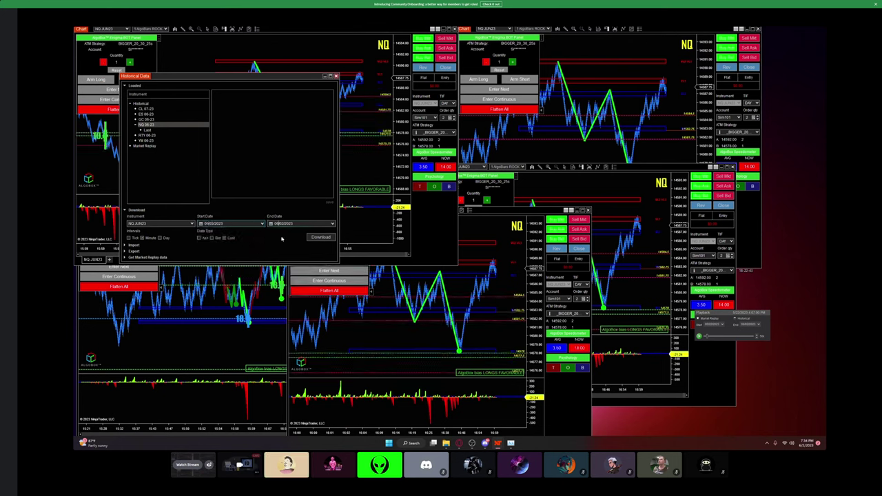
left_click(320, 238)
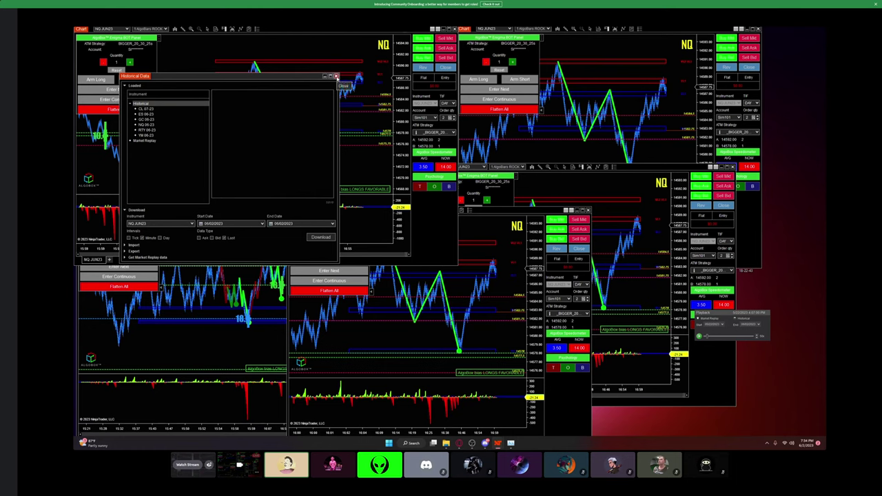
Close the Historical Data window and connect to Playback
left_click(336, 76)
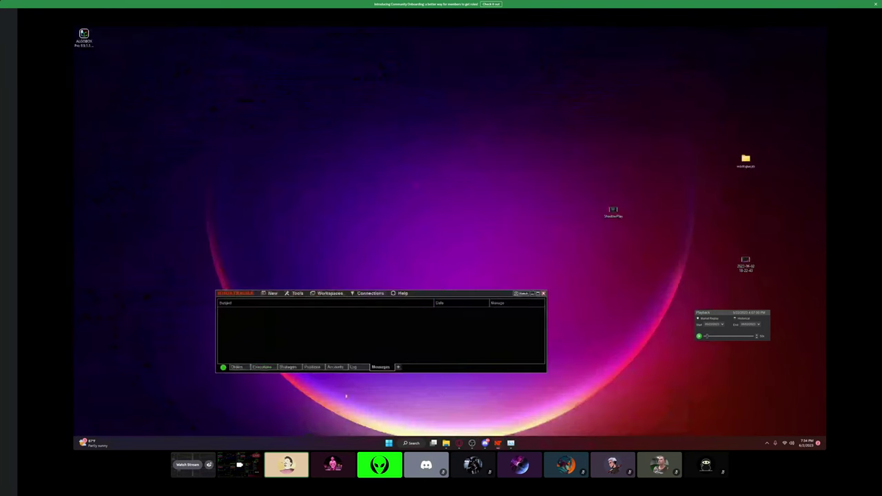
left_click(346, 396)
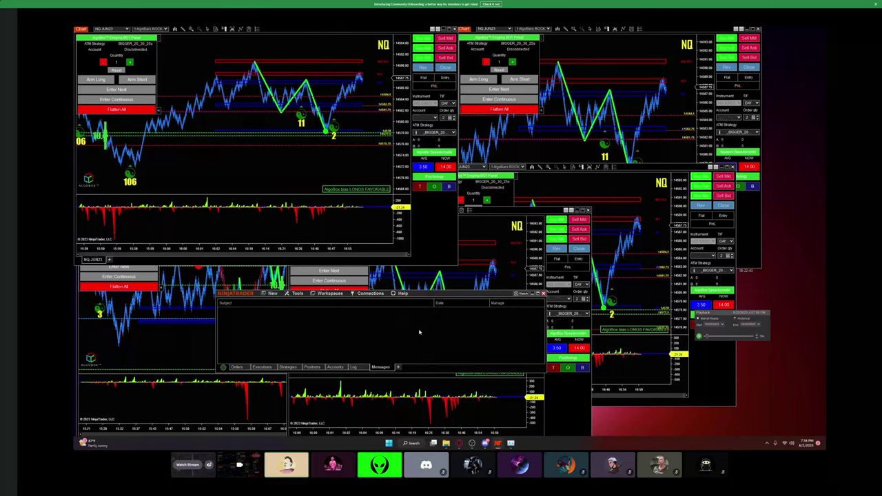
left_click(370, 292)
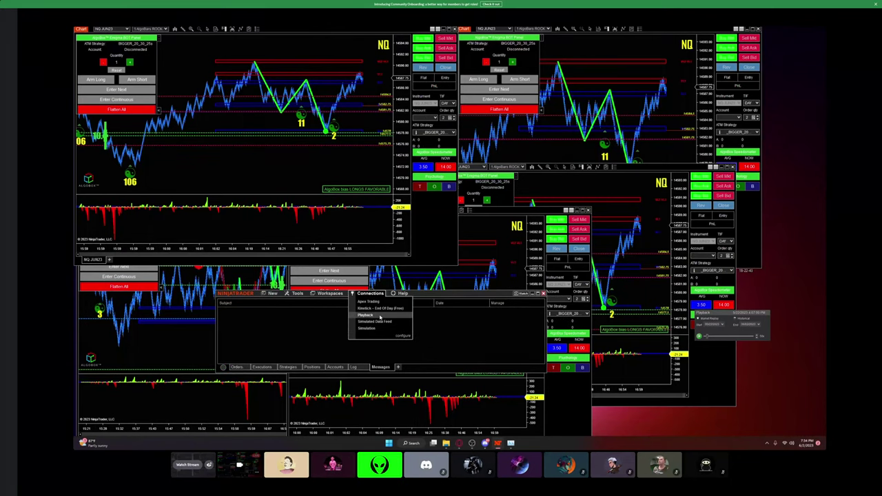
left_click(380, 315)
Expand NQ 06-23 in the historical list, select NQ JUN23 and a date for market replay data, and continue to playback
double_click(292, 267)
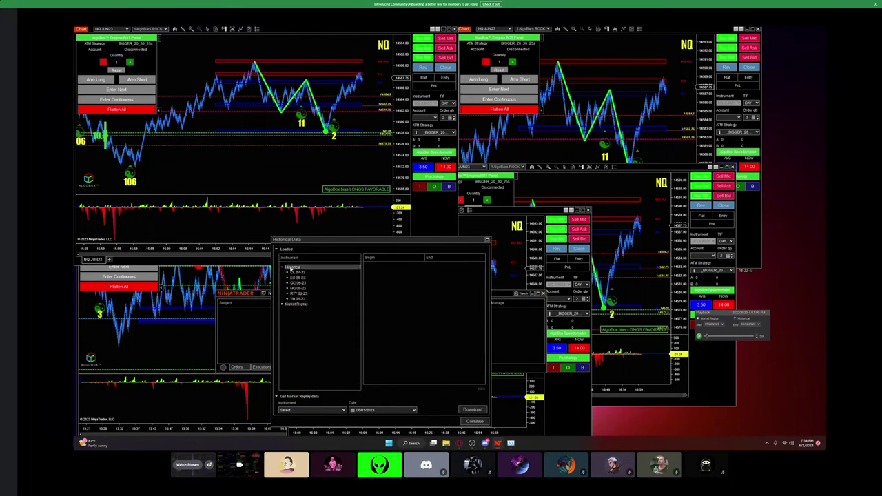
double_click(297, 288)
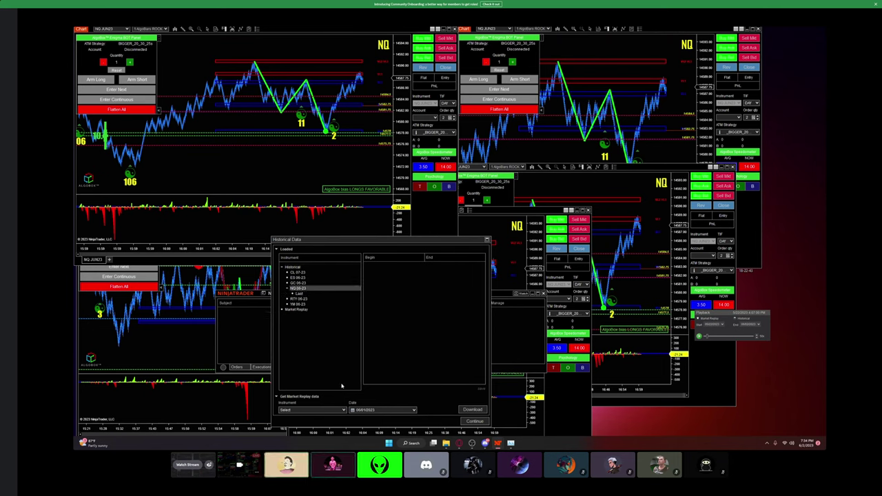
left_click(342, 410)
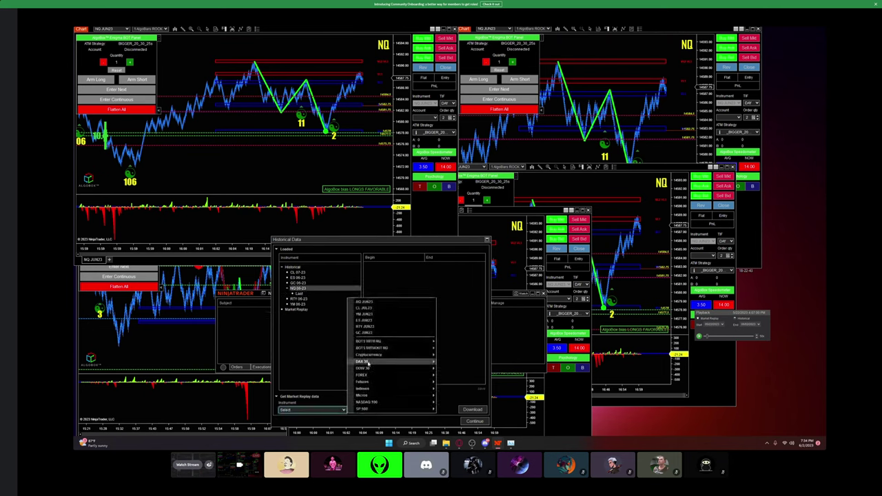
left_click(363, 301)
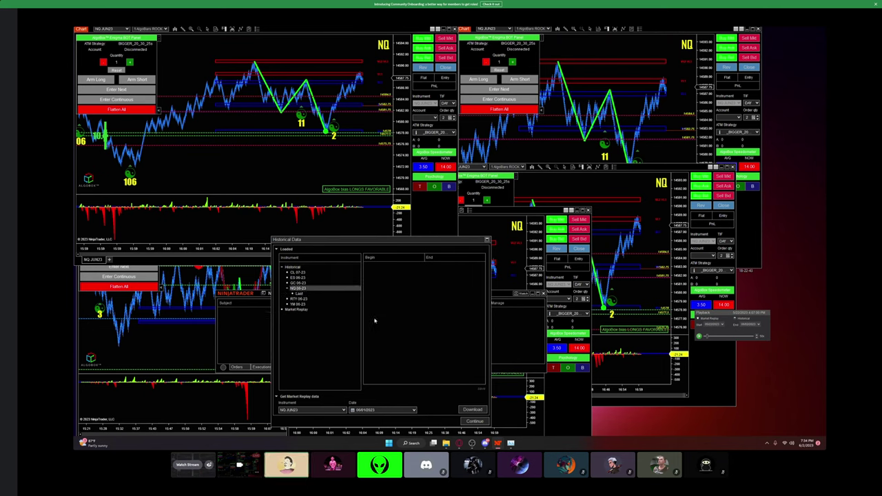
left_click(414, 410)
left_click(398, 364)
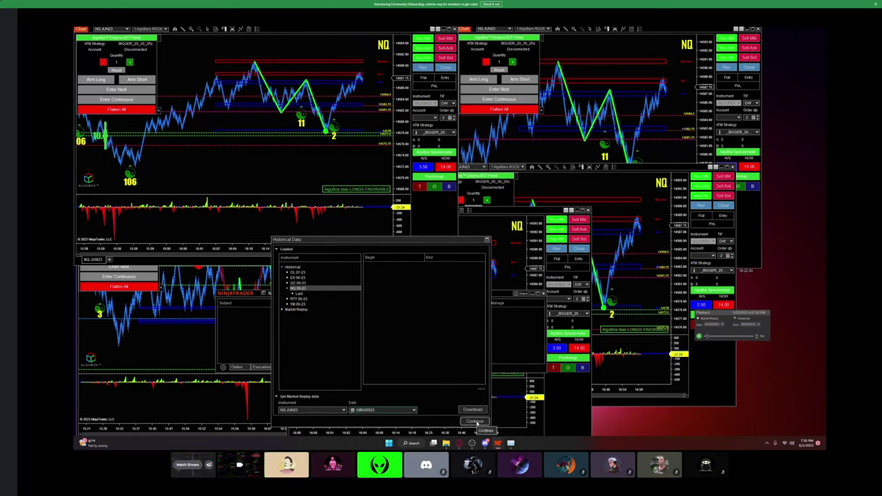
left_click(475, 421)
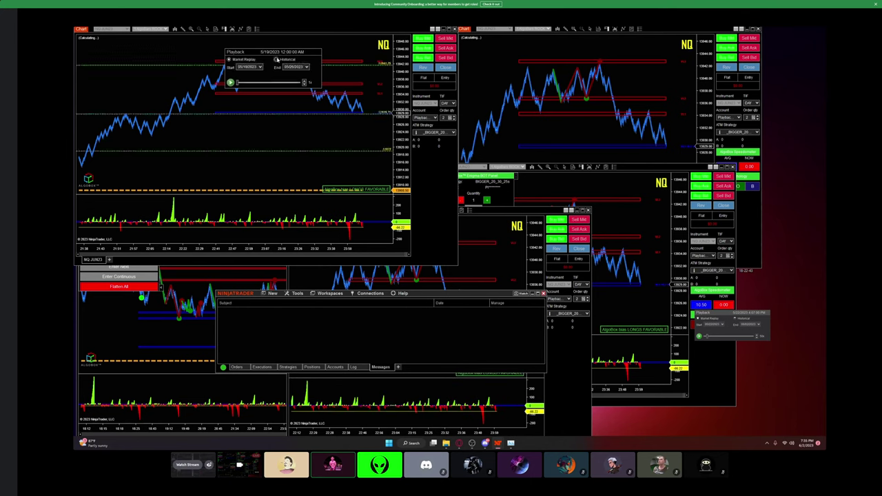
Switch playback to Historical mode and set its start date to 06/01/2023
left_click(275, 60)
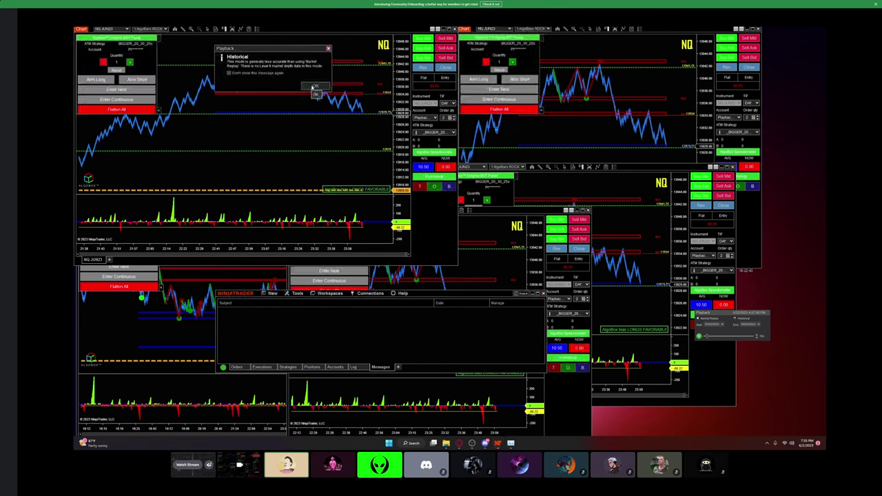
left_click(314, 88)
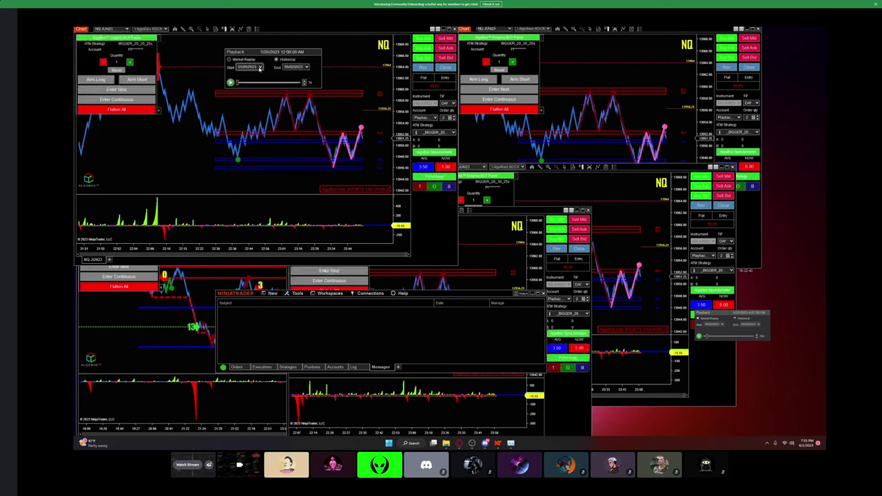
left_click(260, 67)
left_click(297, 74)
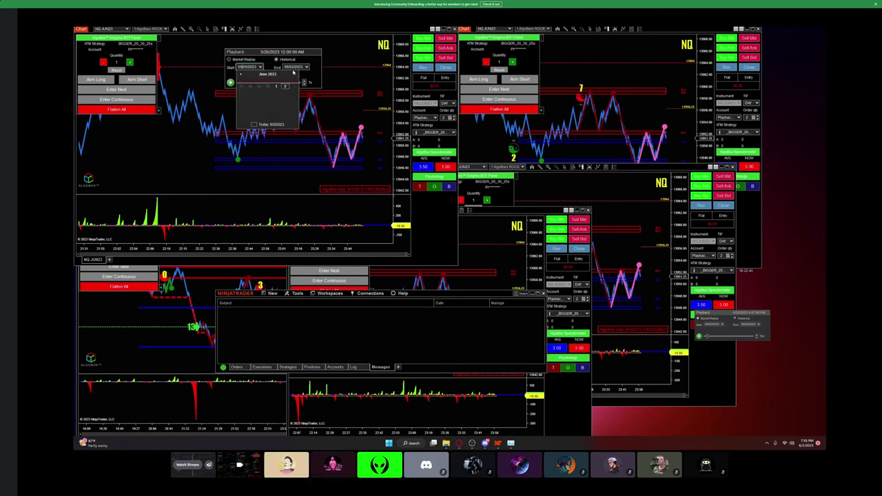
left_click(277, 86)
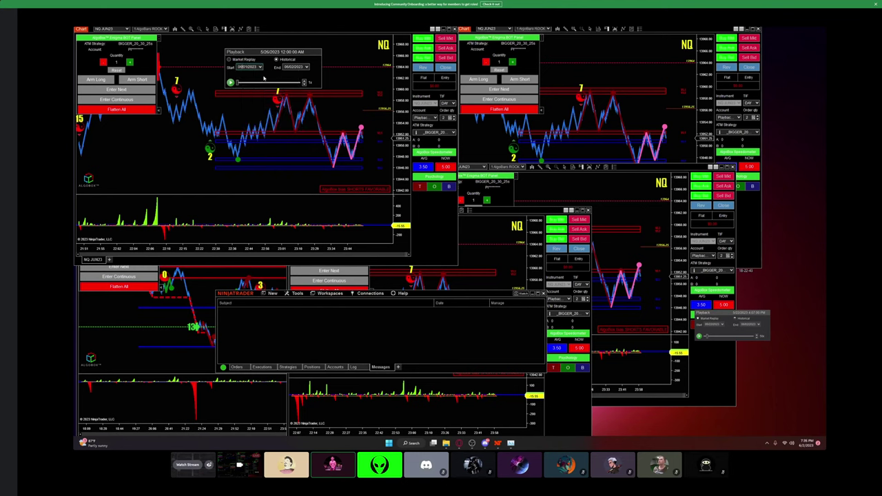
Show the available playback data and try to jump the historical playback to June 2, 2023
right_click(269, 79)
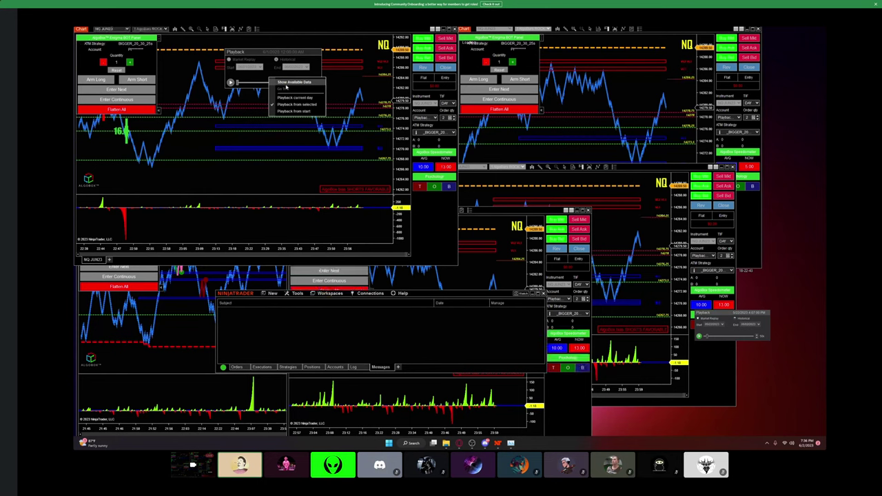
left_click(285, 82)
right_click(281, 78)
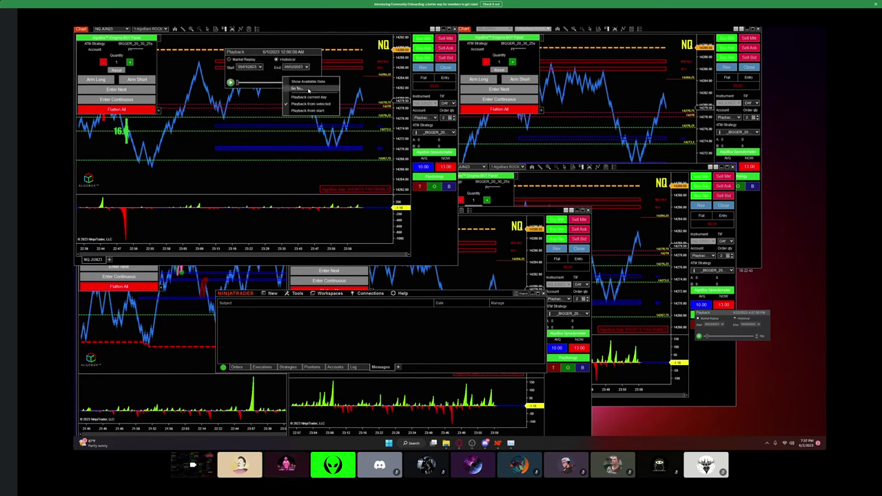
left_click(308, 89)
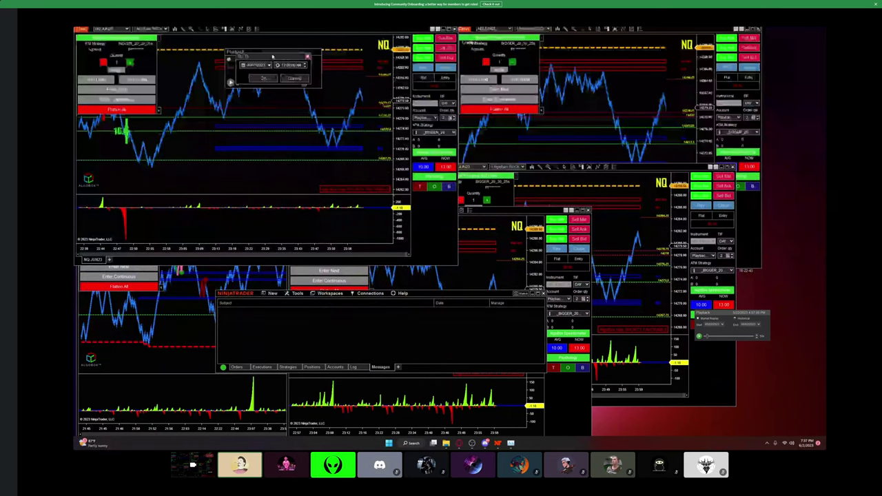
left_click(269, 65)
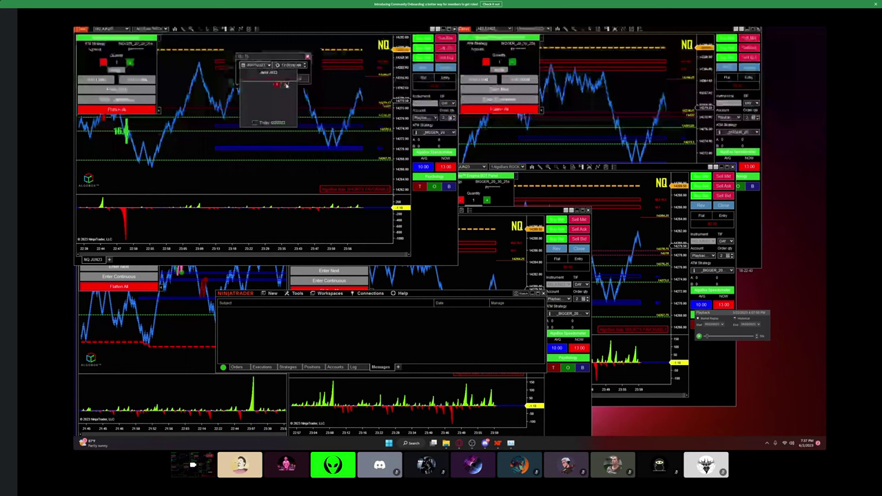
left_click(287, 85)
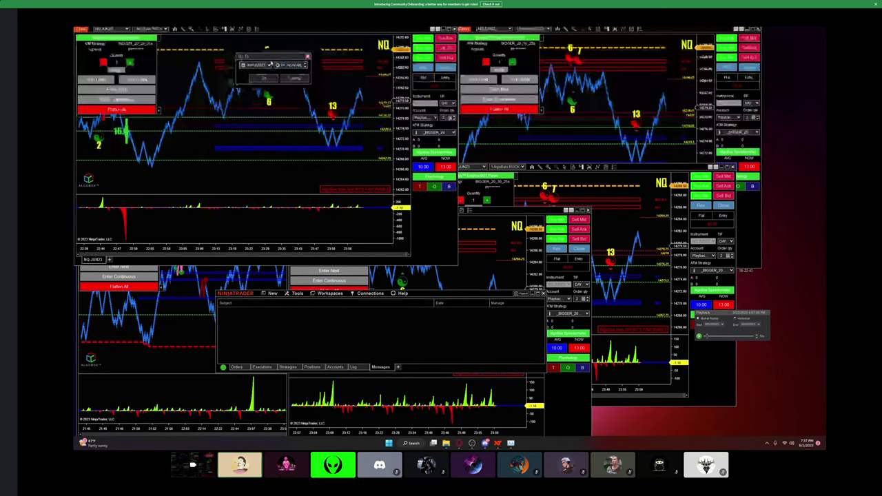
left_click(264, 78)
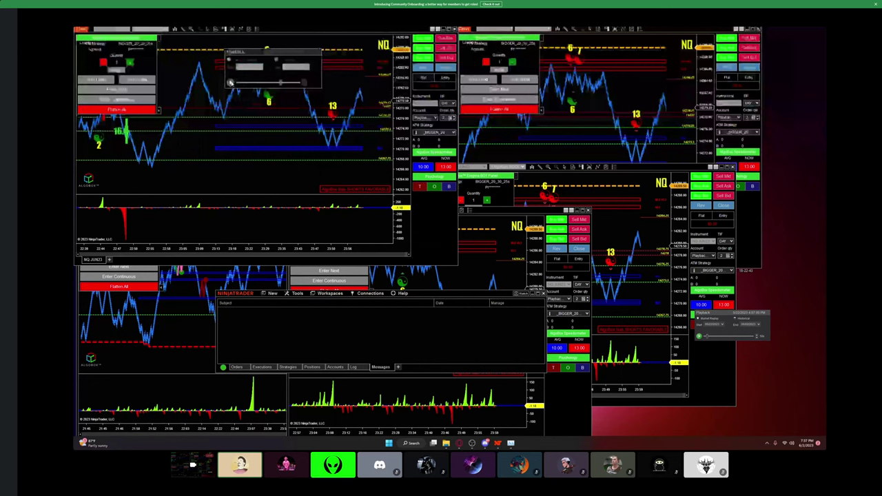
left_click(279, 82)
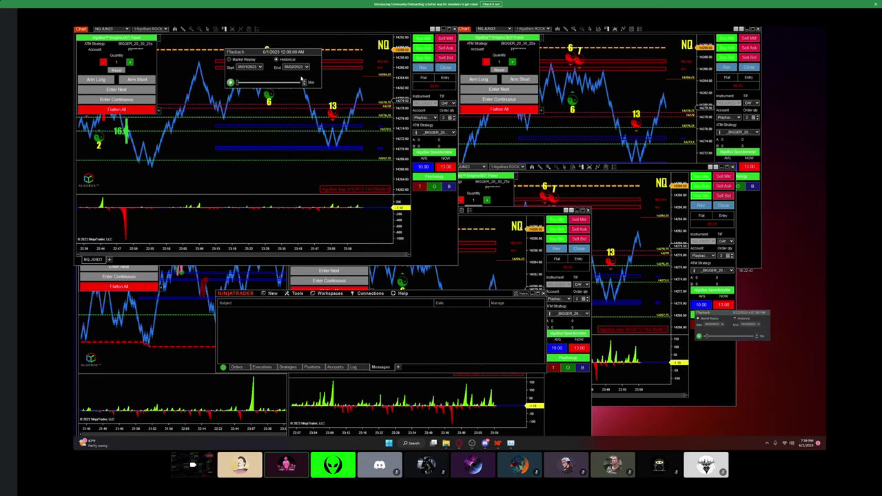
Jump the historical playback to 6/2/2023 at 9:30:00 AM
right_click(302, 79)
left_click(320, 84)
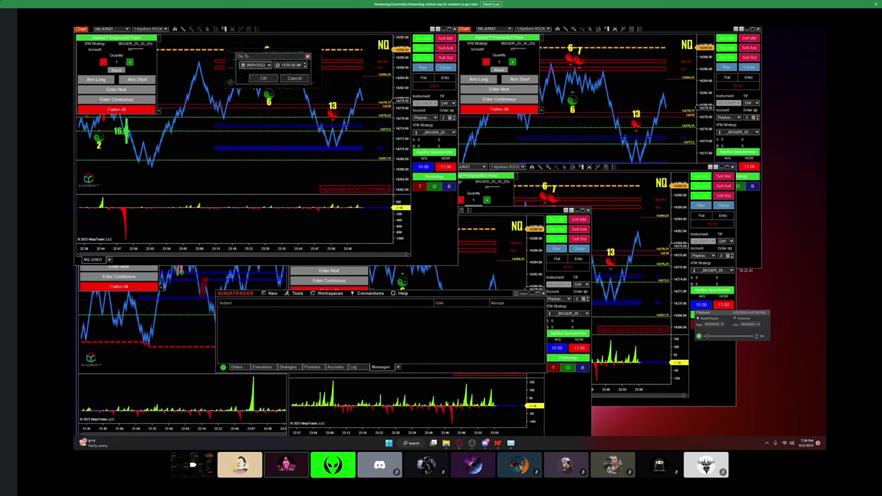
left_click(269, 65)
left_click(283, 83)
type("8")
left_click(262, 78)
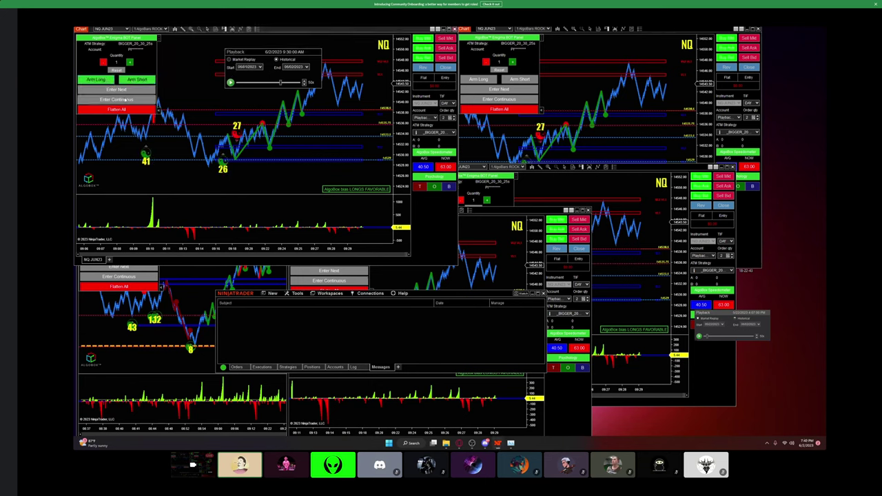
Turn on Enter Continuous in the main NQ chart's Enigma BOT panel
left_click(125, 100)
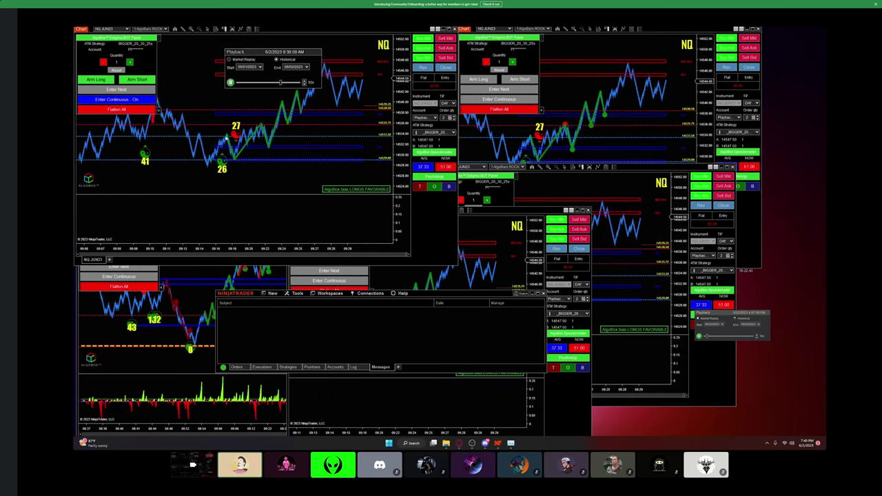
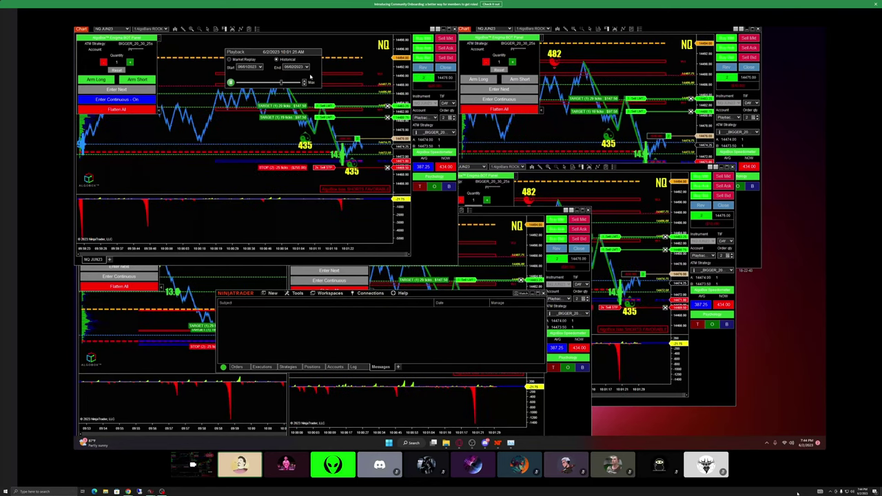
Open Task Manager on the local computer, move it clear of the message window and view its Details list
right_click(583, 489)
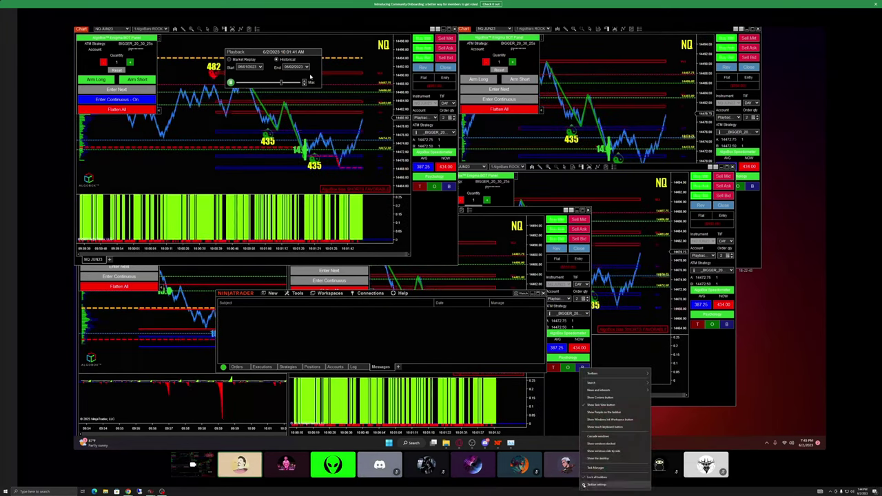
left_click(596, 468)
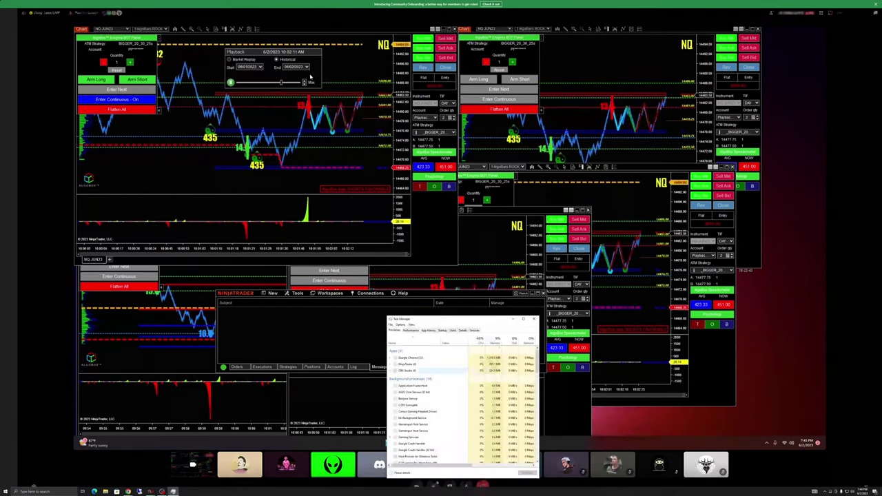
left_click_drag(456, 319, 550, 134)
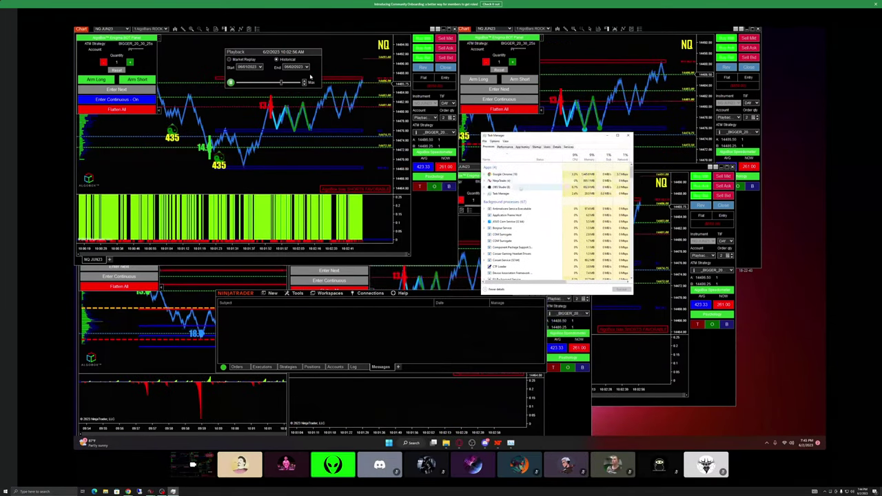
left_click(557, 147)
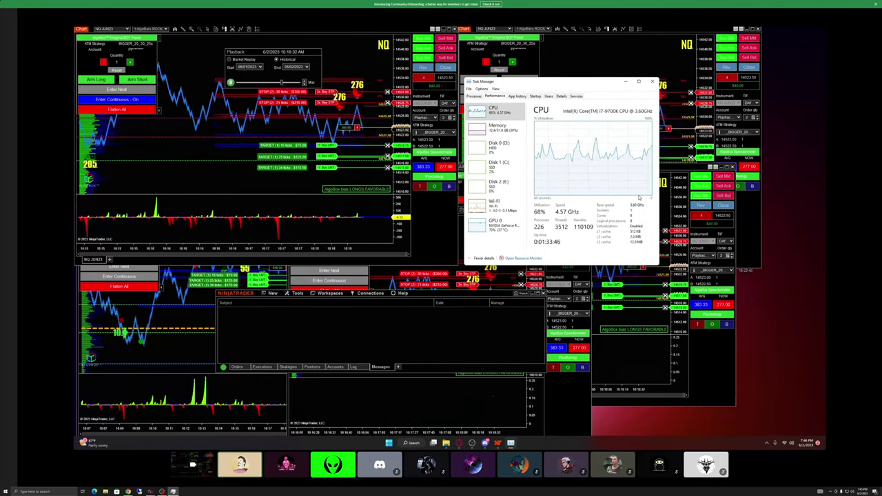
Change the member's Task Manager CPU graph to logical processors and move that window away from the main chart
right_click(598, 159)
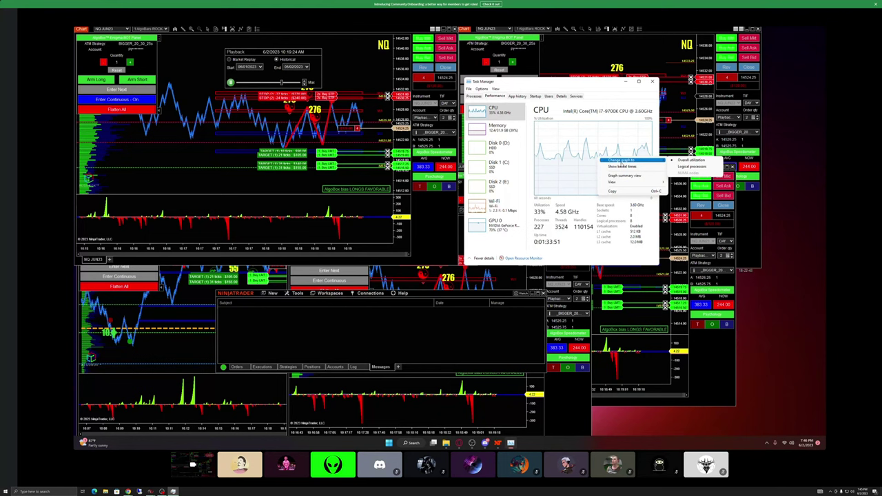
left_click(689, 166)
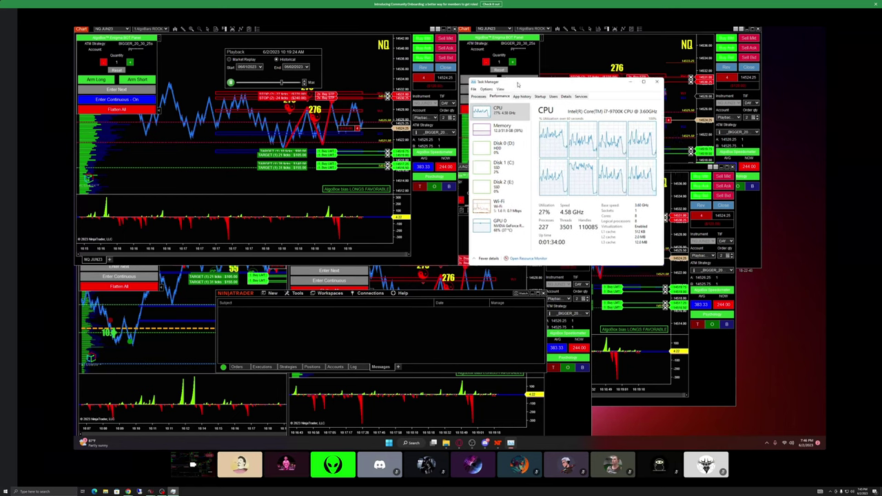
left_click_drag(513, 78, 568, 80)
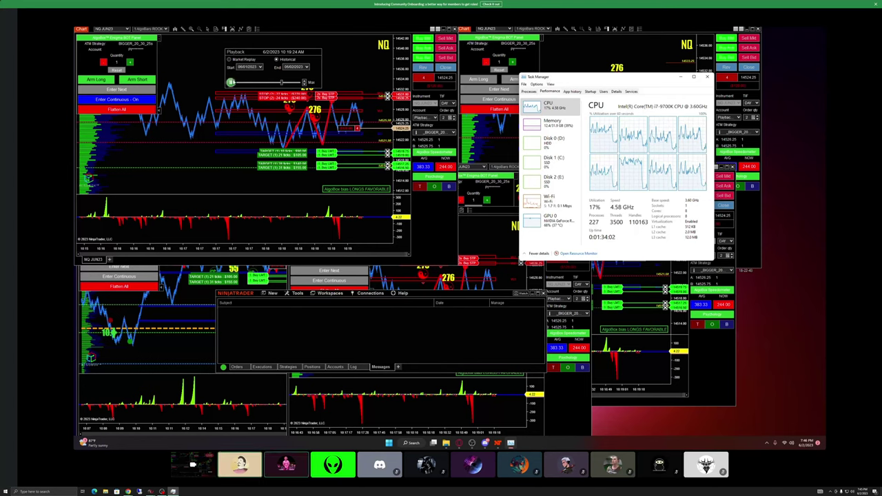
Pause the historical playback and bring the two lower NQ charts forward
left_click(231, 82)
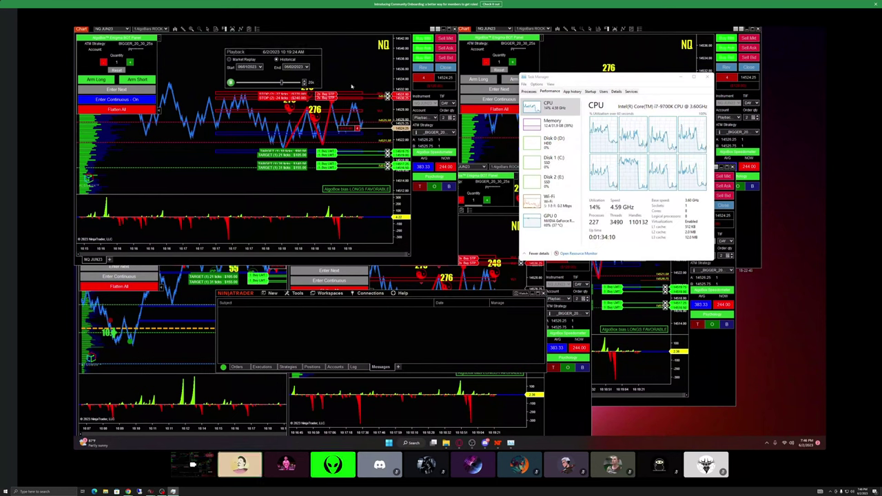
left_click(413, 282)
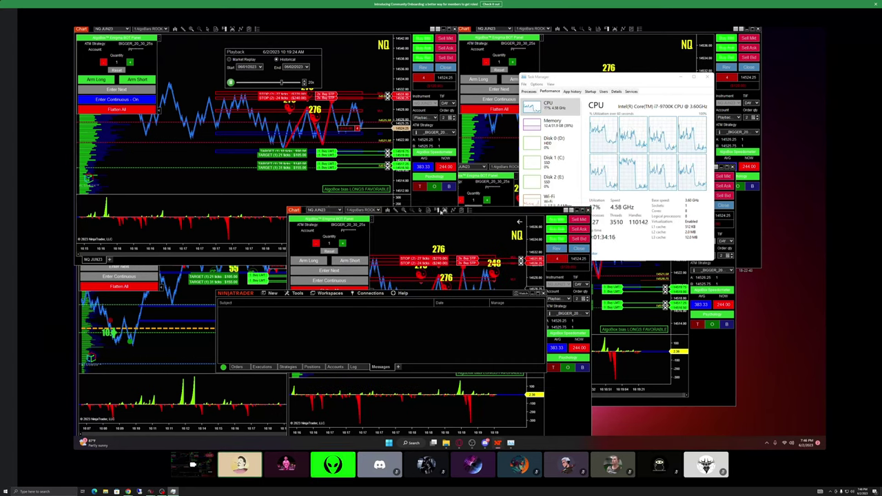
left_click(188, 292)
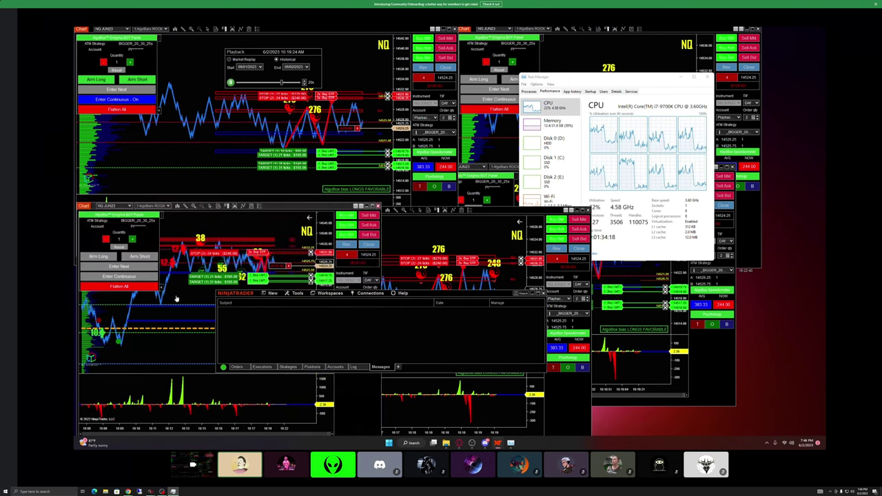
Move the second upper NQ chart over the main chart, just below the Playback controls, and try to resume playback
left_click(656, 211)
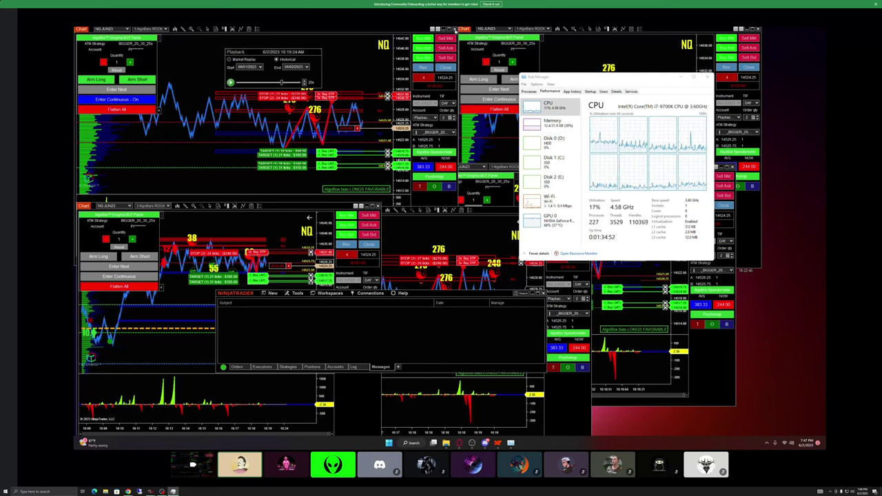
left_click_drag(655, 31, 332, 91)
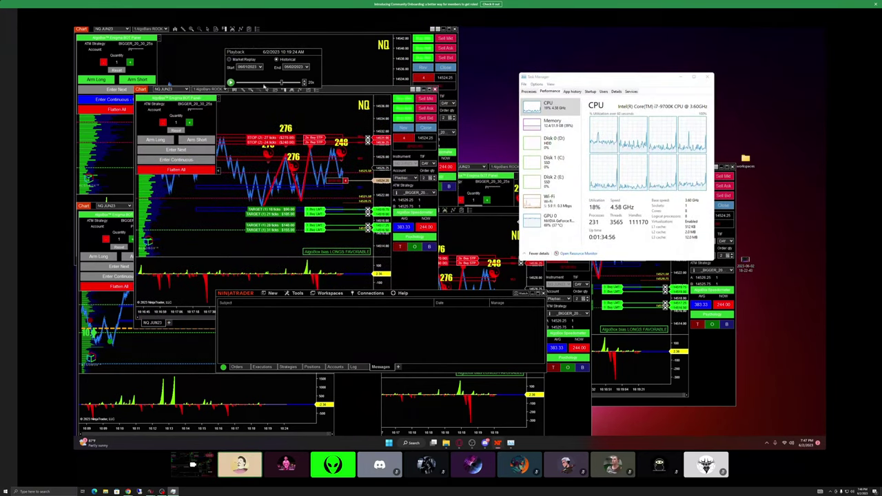
left_click(230, 83)
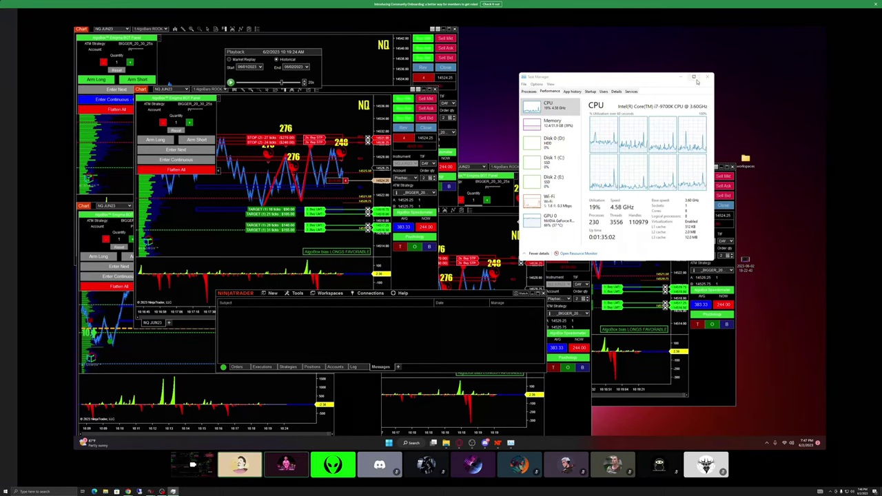
Leave the full-screen stream and change the local NQ chart's data series type to AlgoBars with a size of 1
mouse_move(695, 79)
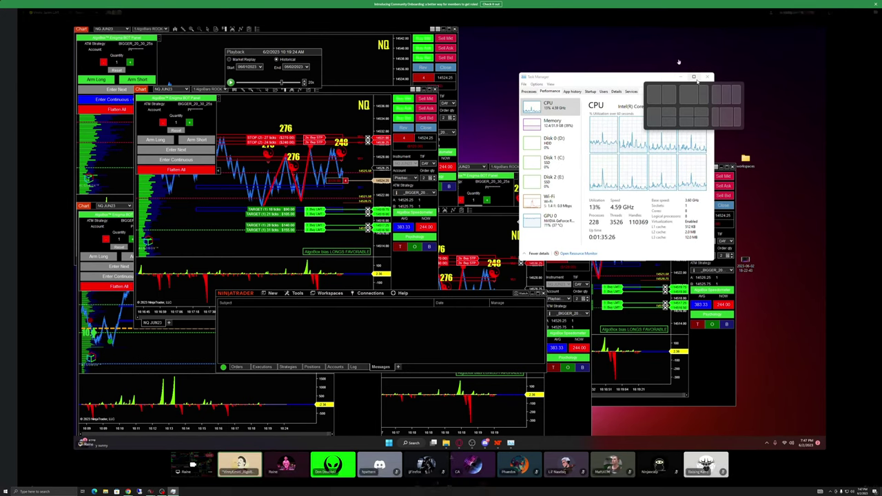
key("super+Down")
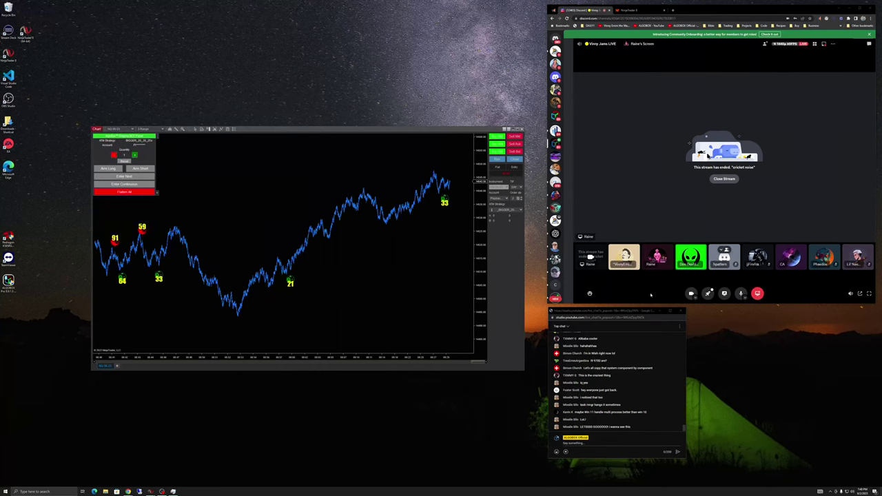
right_click(310, 158)
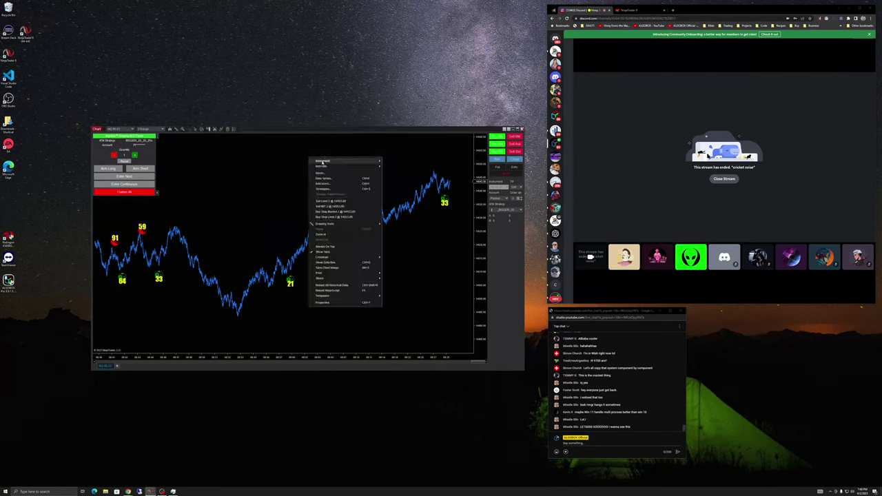
left_click(160, 129)
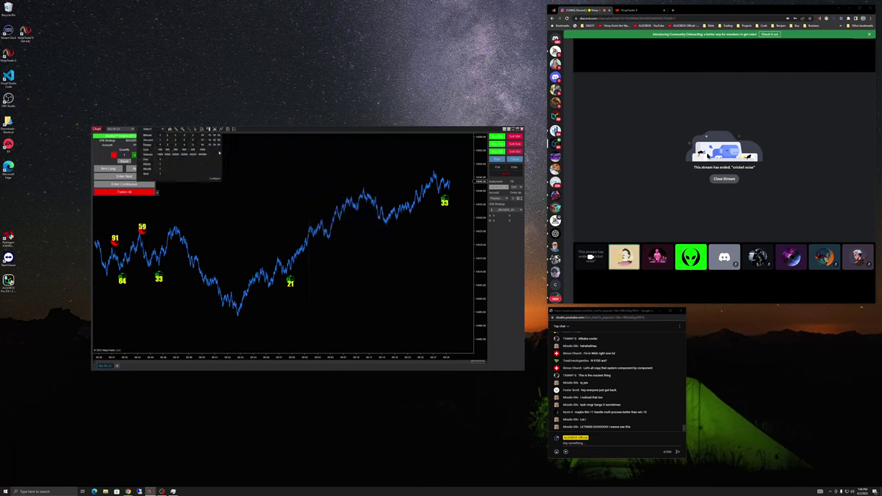
right_click(259, 157)
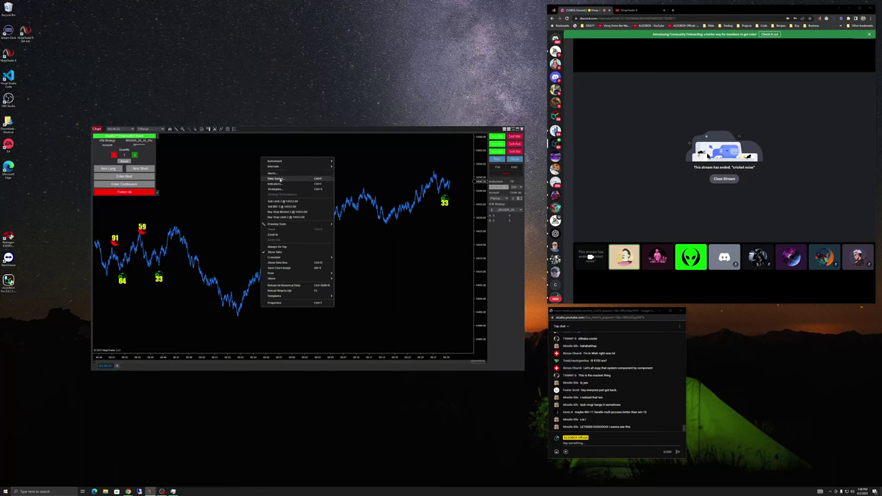
left_click(322, 177)
left_click(348, 212)
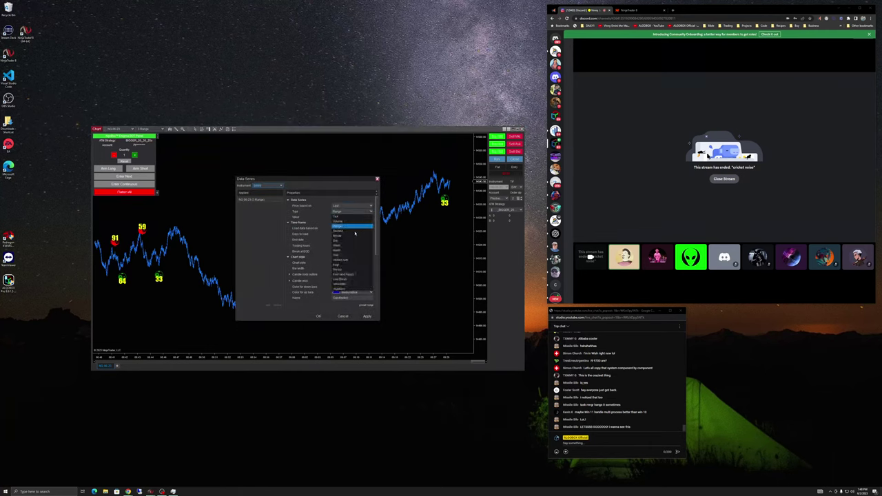
left_click(348, 288)
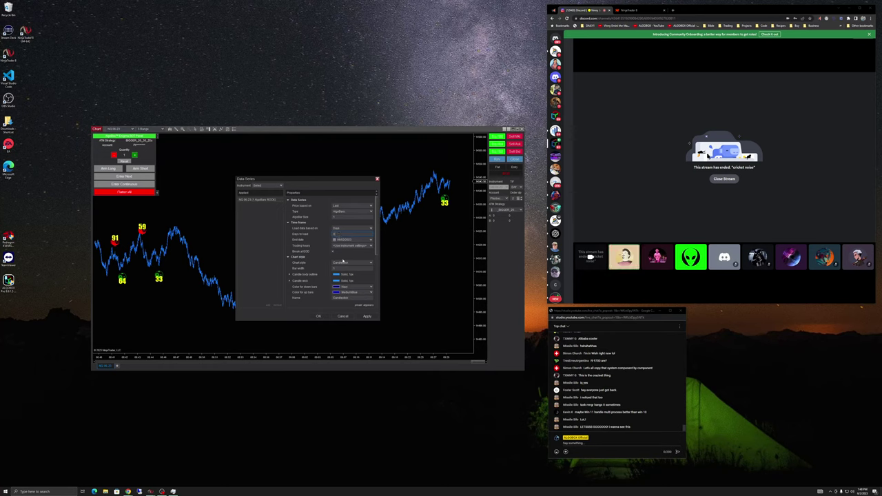
left_click(318, 316)
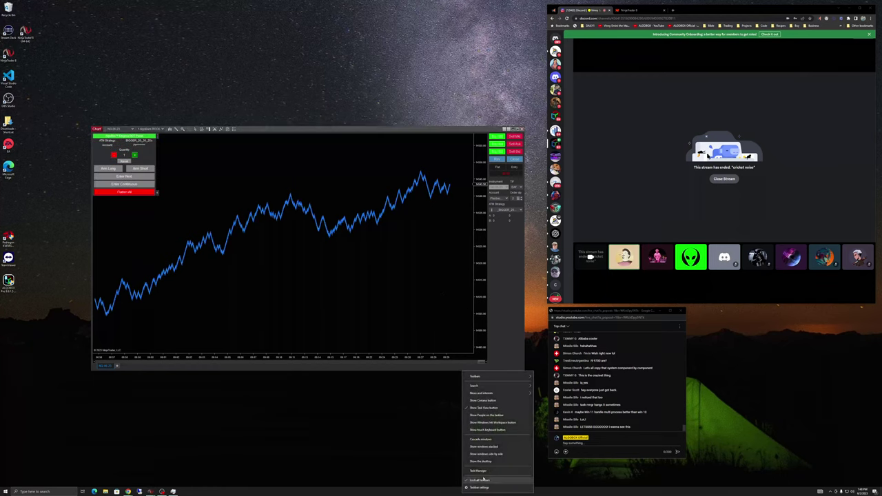
Bring up the local Task Manager's CPU performance view and park it in the desktop corner beside the chart
mouse_move(640, 167)
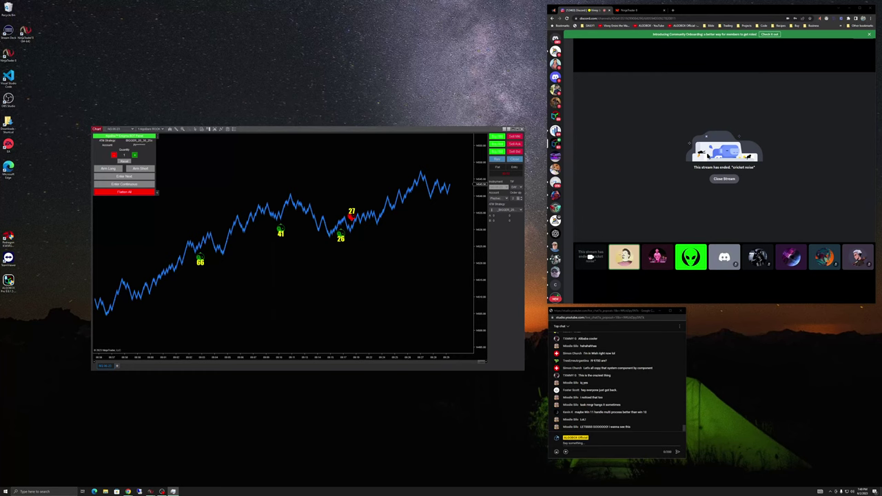
left_click_drag(854, 14, 323, 80)
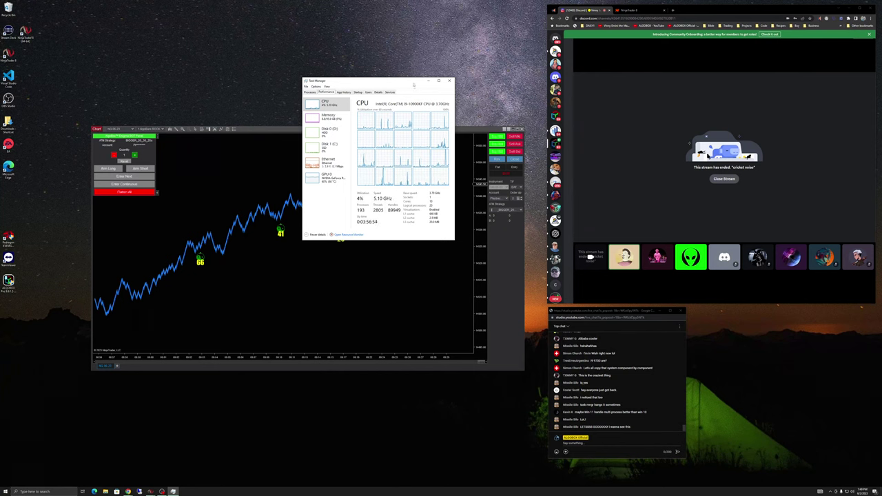
left_click_drag(414, 82, 112, 7)
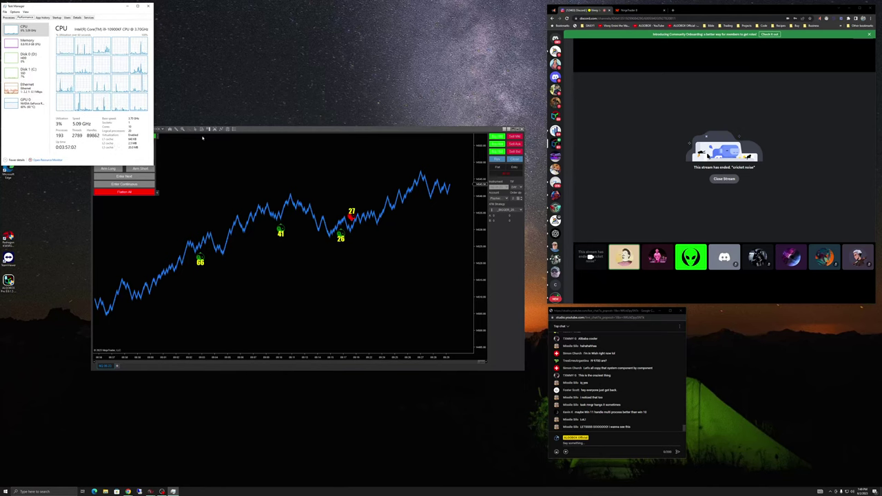
Place the Playback controls beside the live chat window and arm the local chart's bot for long and short entries
left_click(354, 132)
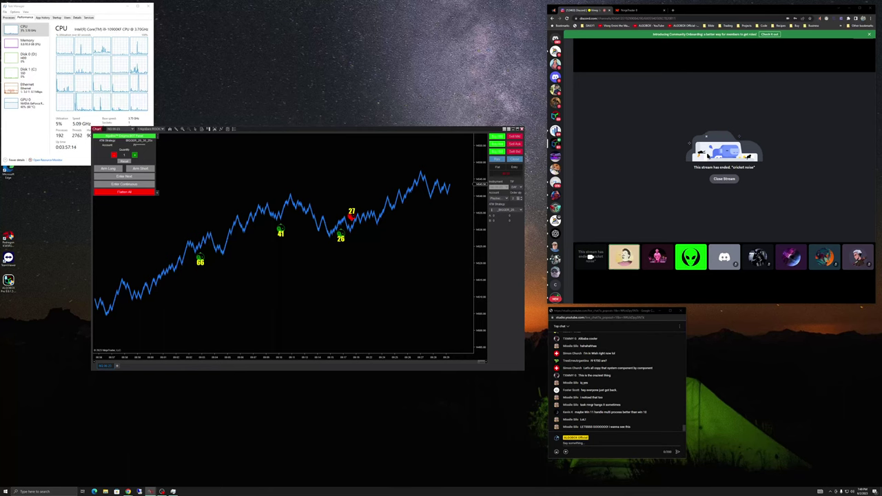
left_click_drag(789, 369, 720, 313)
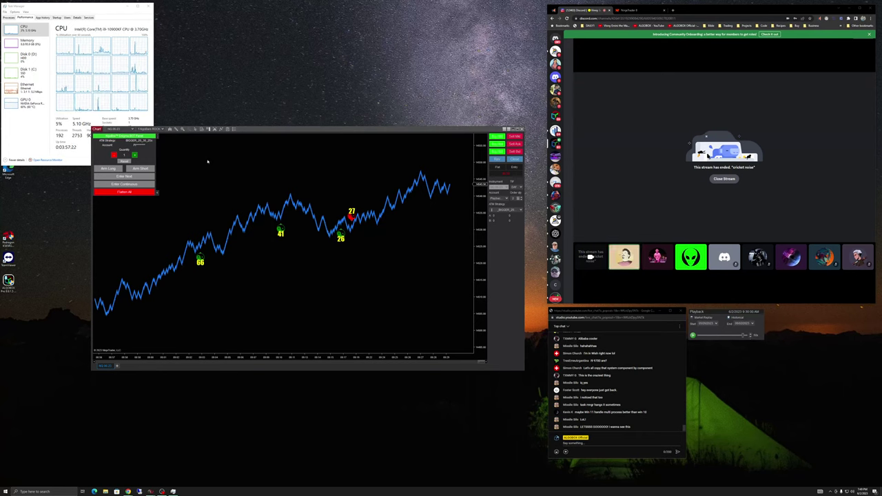
left_click(141, 169)
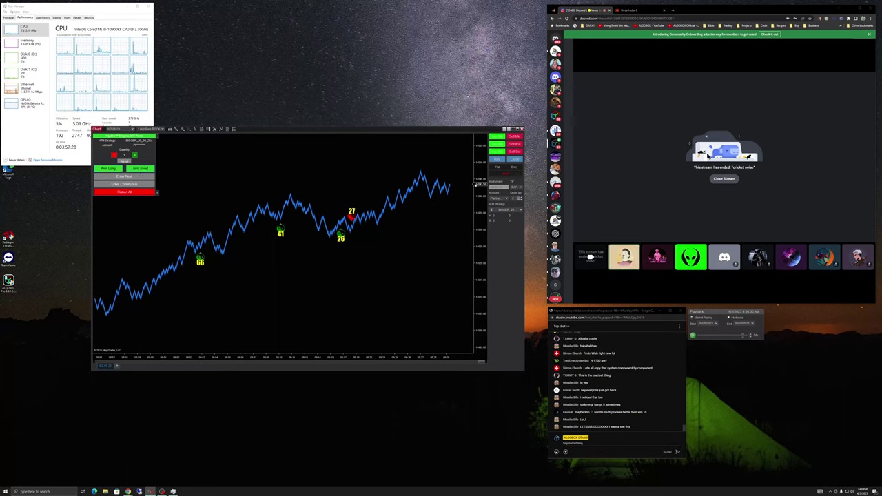
Close the member's ended stream in the Discord call
mouse_move(615, 237)
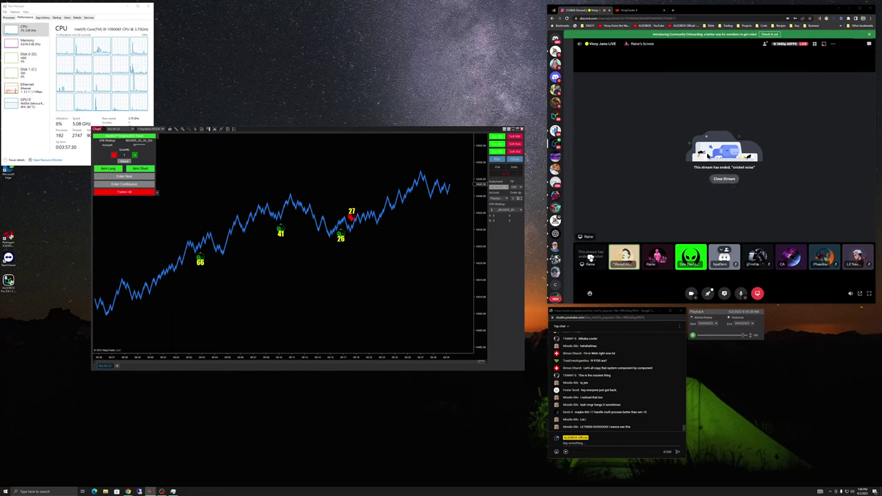
left_click(723, 181)
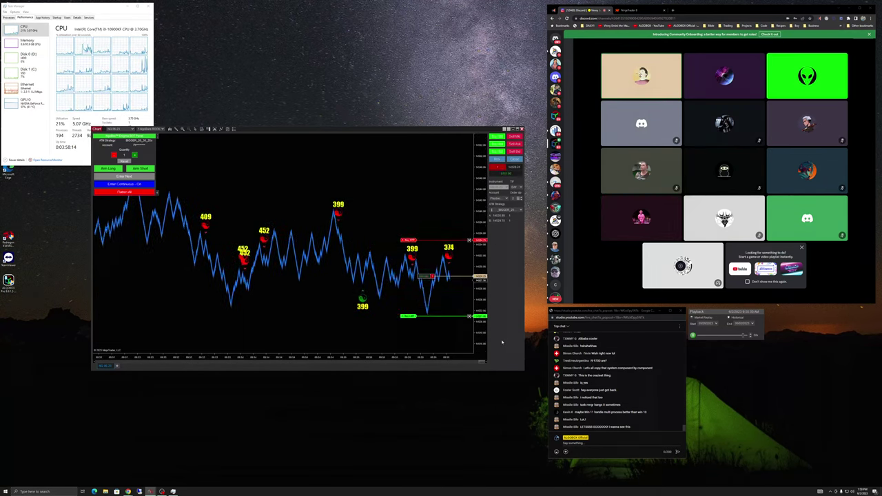
Move Task Manager over the local NQ chart and view the resource use of the running processes
left_click(110, 9)
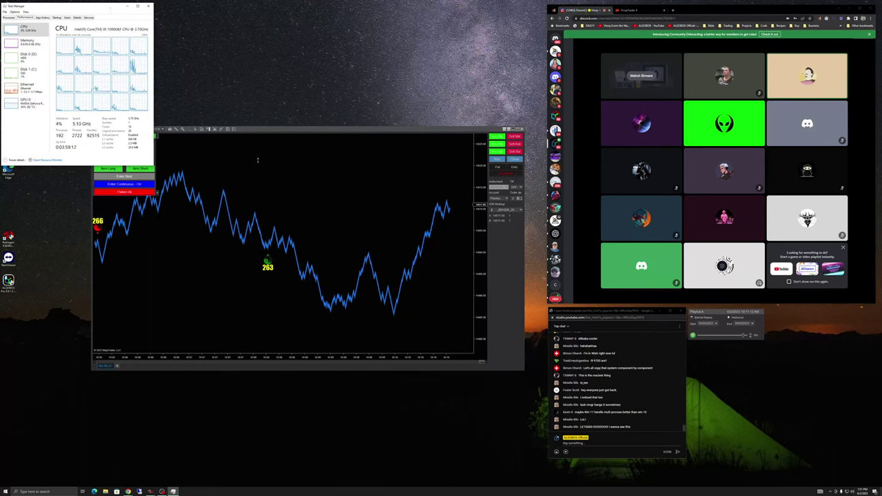
left_click(381, 209)
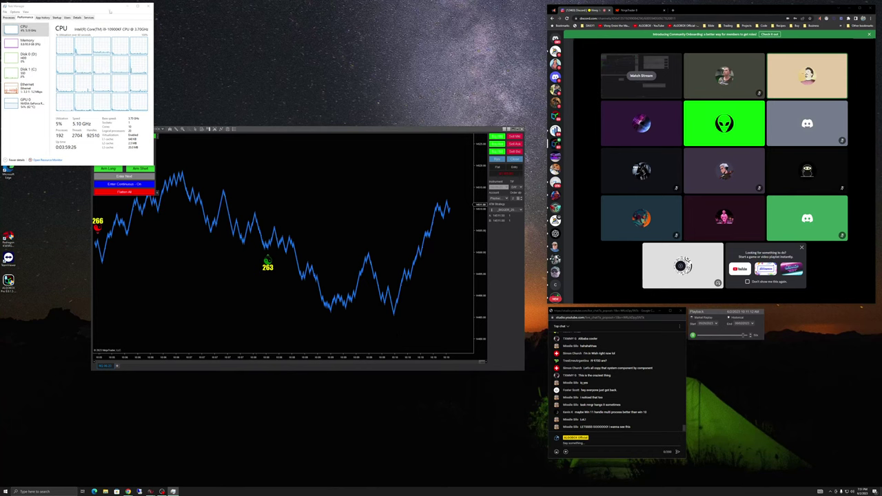
left_click_drag(106, 8, 489, 90)
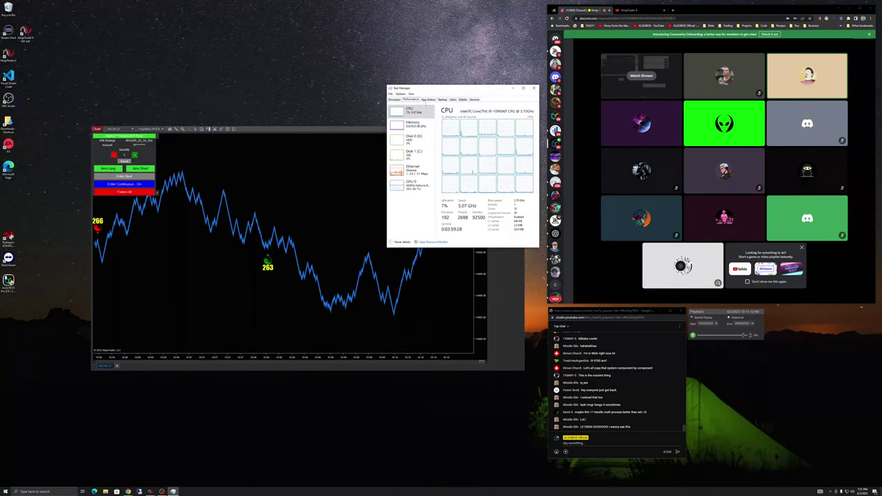
left_click(395, 100)
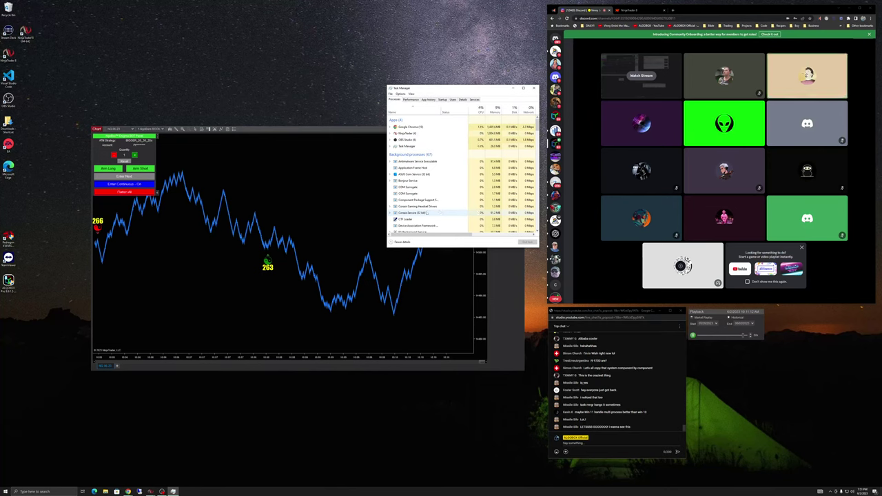
End the Corsair Service, Corsair Gaming Headset Drivers and EA Background Service background processes in Task Manager
left_click(440, 213)
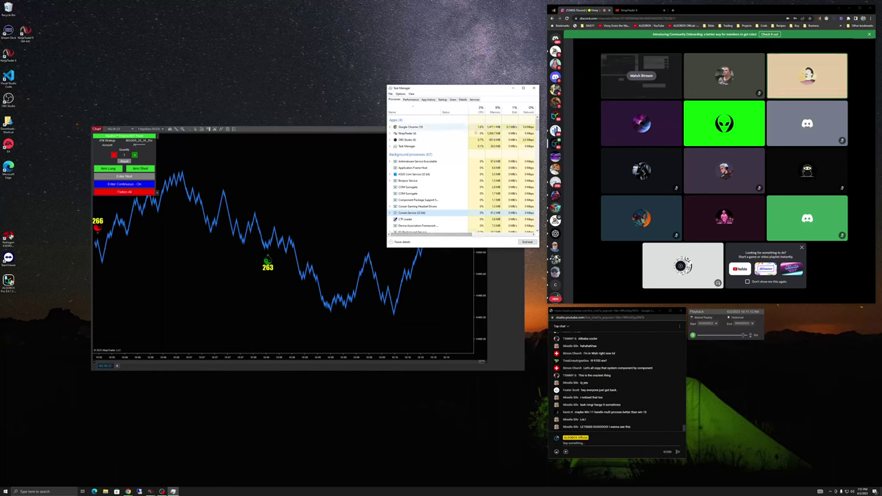
right_click(415, 216)
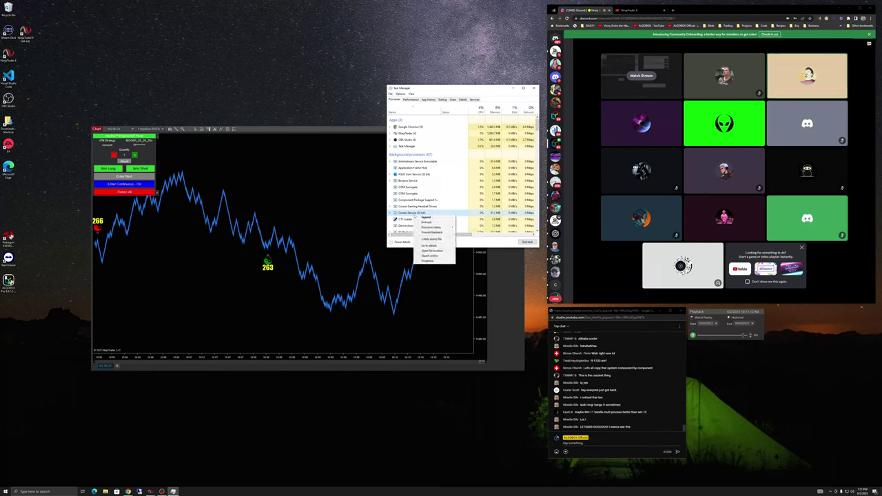
key("Escape")
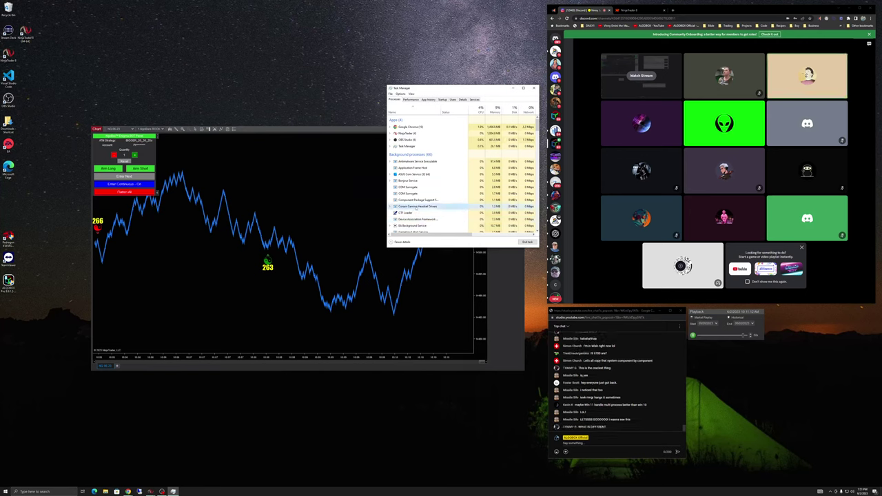
right_click(414, 206)
left_click(425, 213)
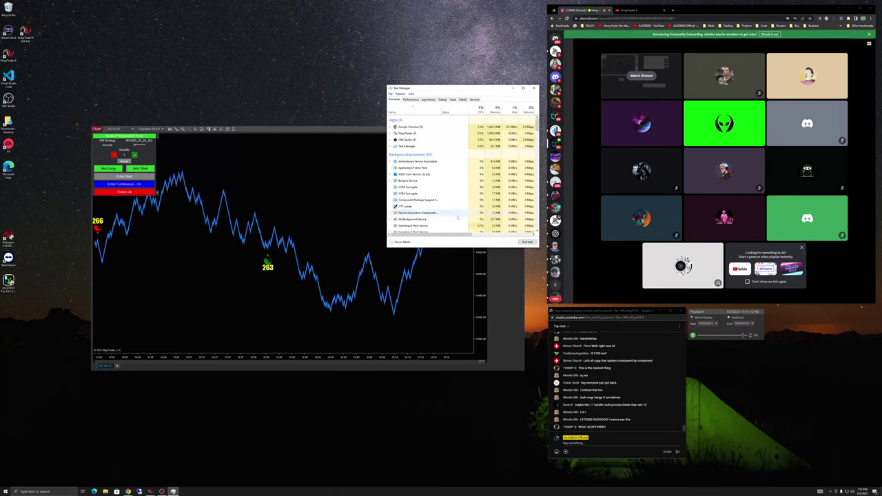
right_click(422, 218)
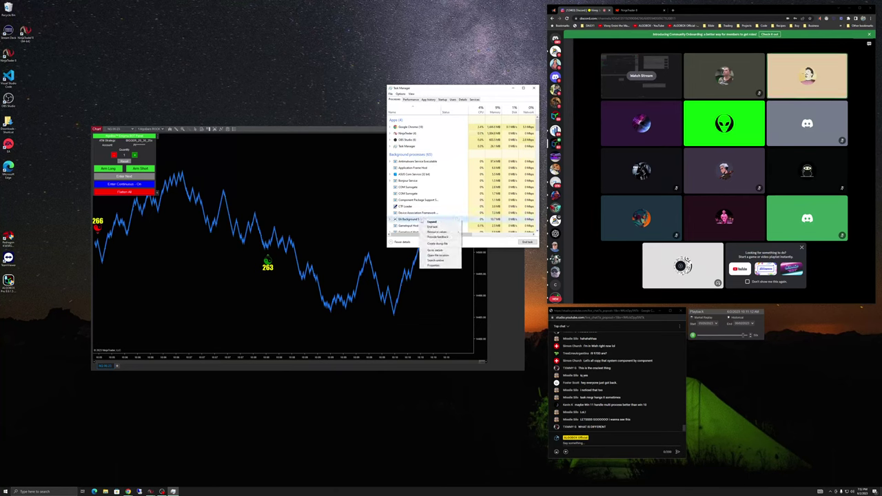
left_click(432, 227)
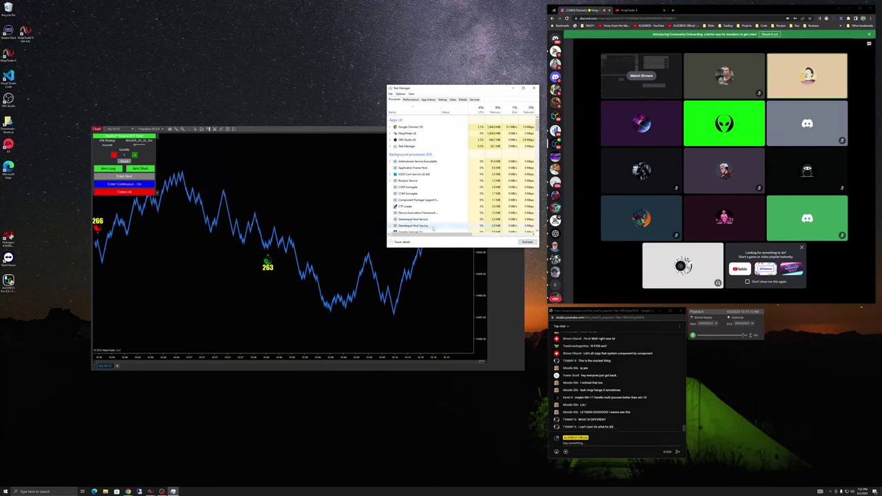
Examine the remaining background processes, from the gaming services down to the Logitech, Microsoft and NVIDIA entries
scroll(461, 210, "down", 2)
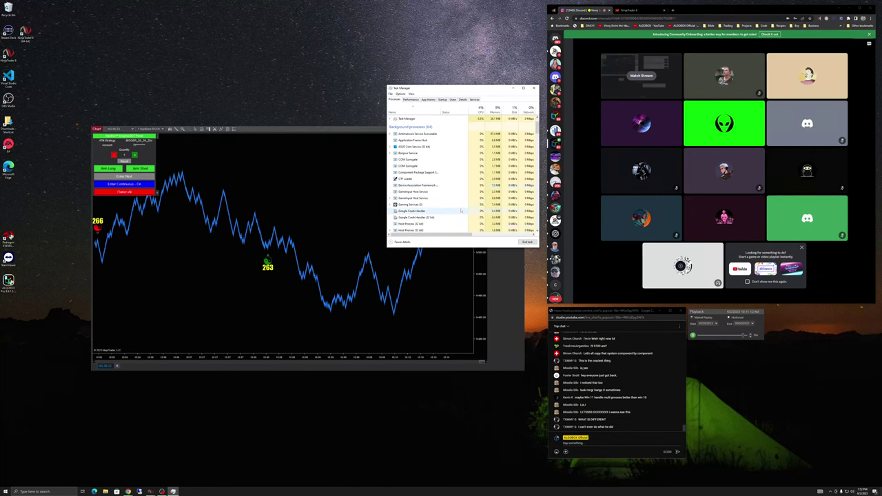
scroll(461, 210, "up", 1)
scroll(461, 211, "down", 2)
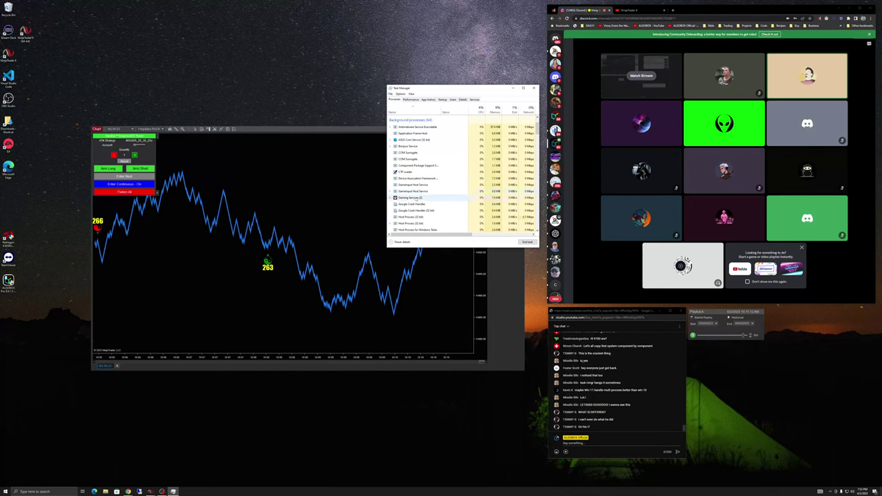
scroll(427, 198, "down", 4)
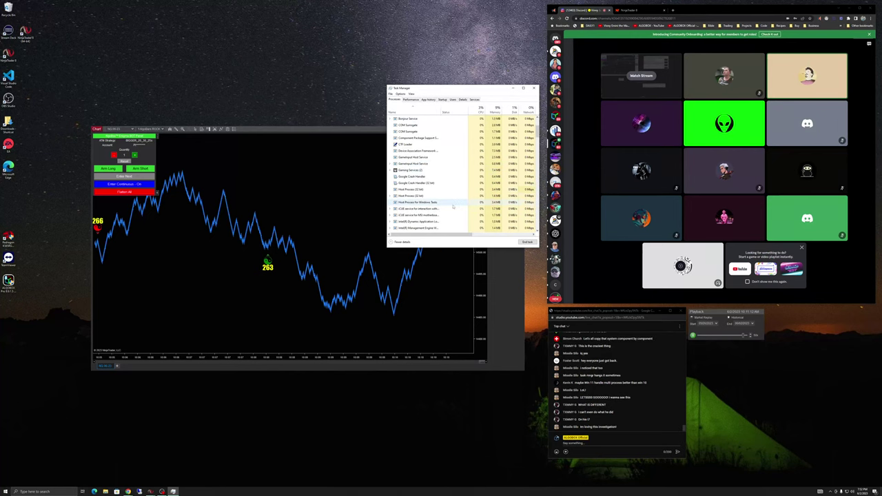
scroll(454, 206, "down", 2)
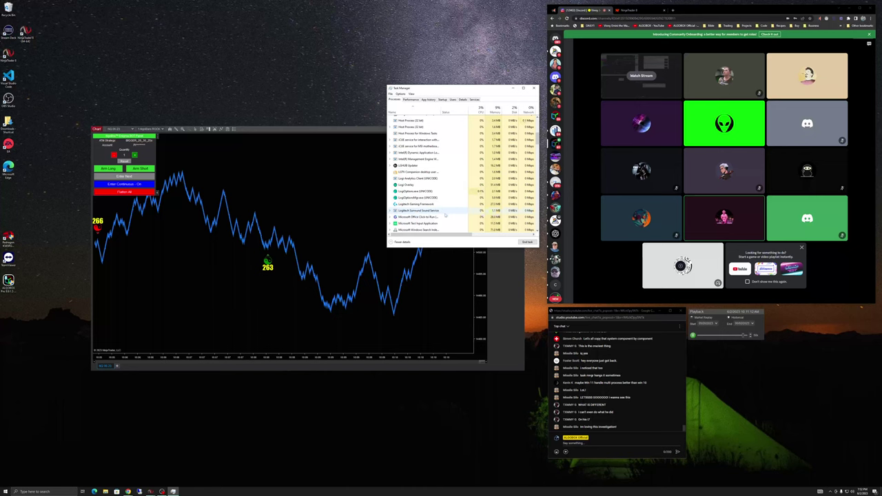
scroll(445, 216, "down", 1)
scroll(445, 216, "down", 3)
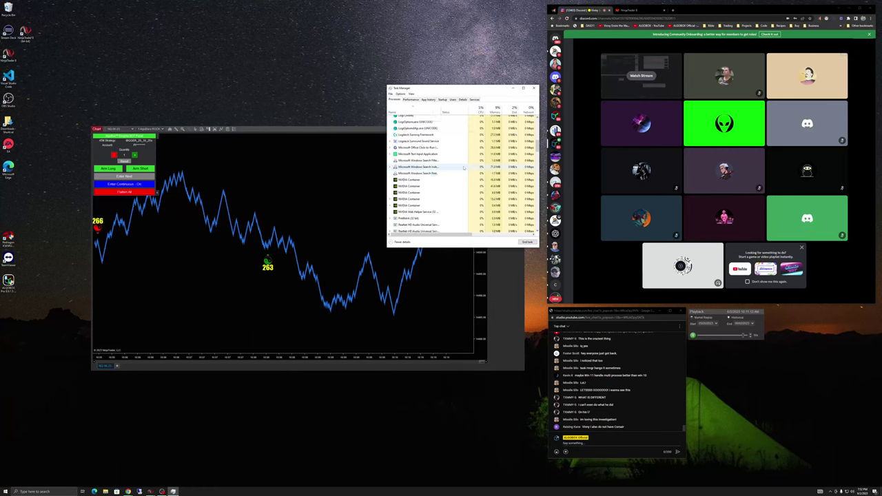
Bring up Logitech Gaming Software, launch Logitech G HUB, and place the two windows side by side
mouse_move(834, 219)
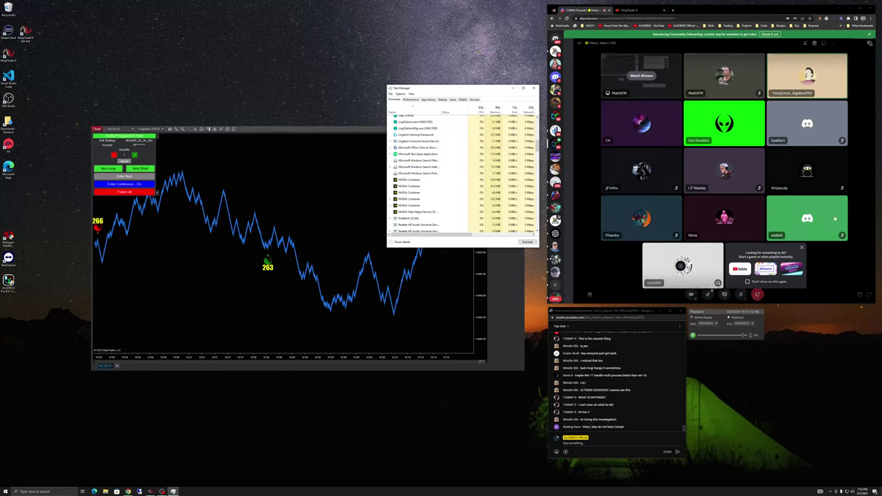
left_click(832, 491)
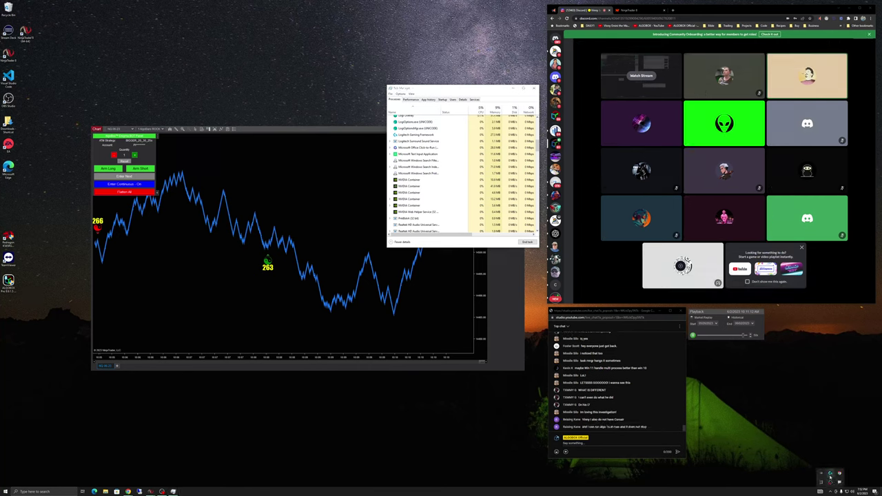
left_click(829, 475)
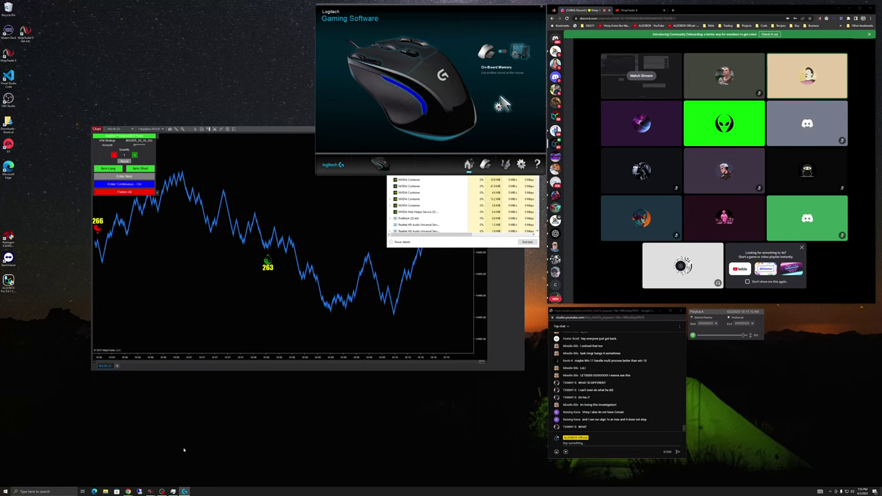
key("super")
type("logi")
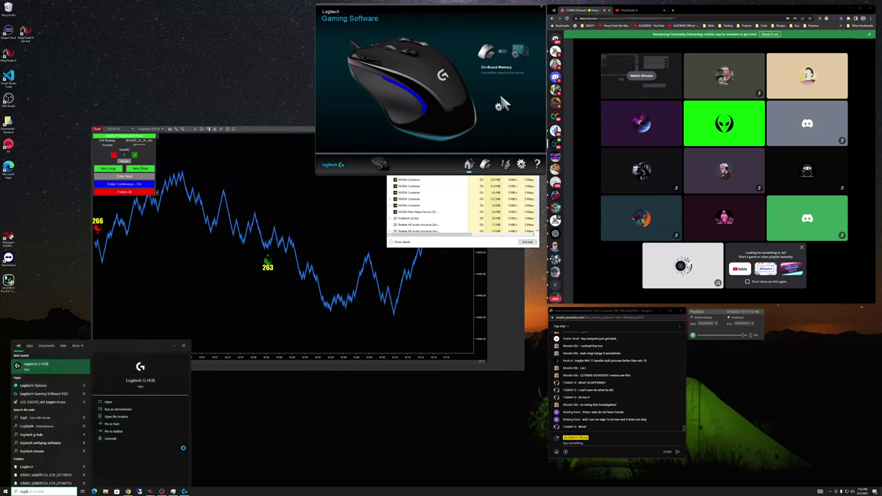
key("Return")
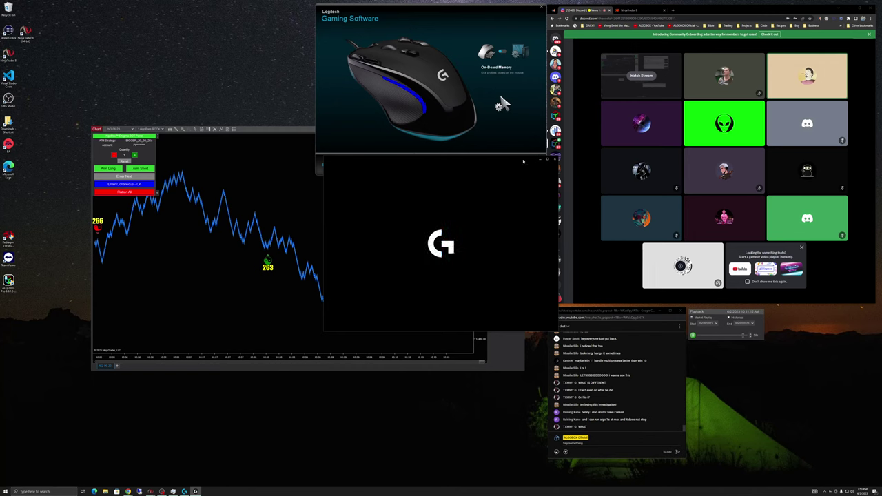
left_click_drag(520, 168, 260, 8)
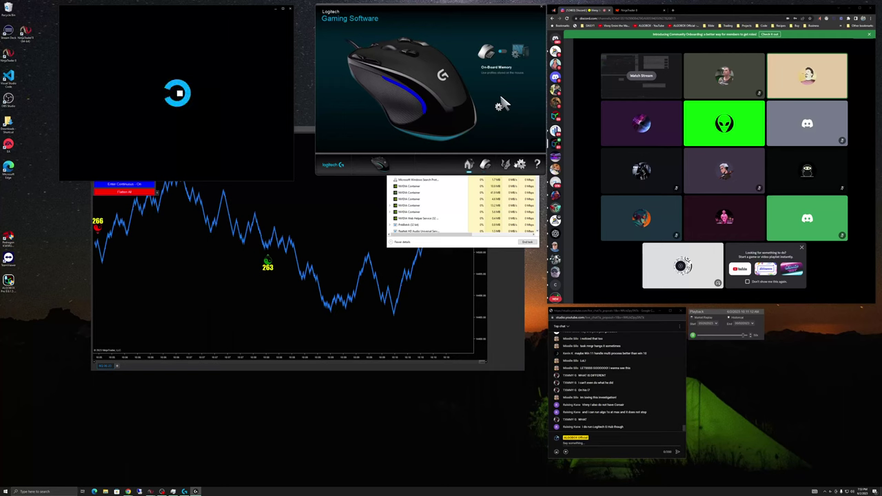
Complete G HUB's first-run setup, skipping login, declining product updates, postponing the profile migration and dismissing the navigation tip
left_click(207, 168)
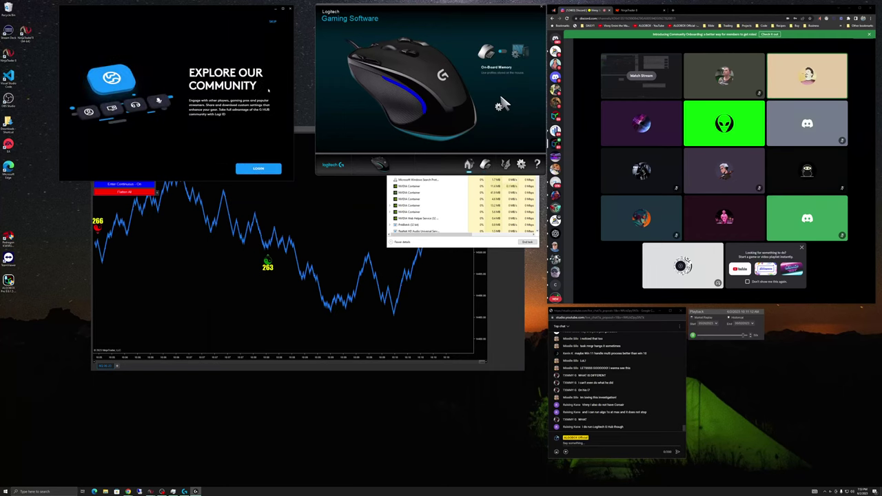
left_click(273, 22)
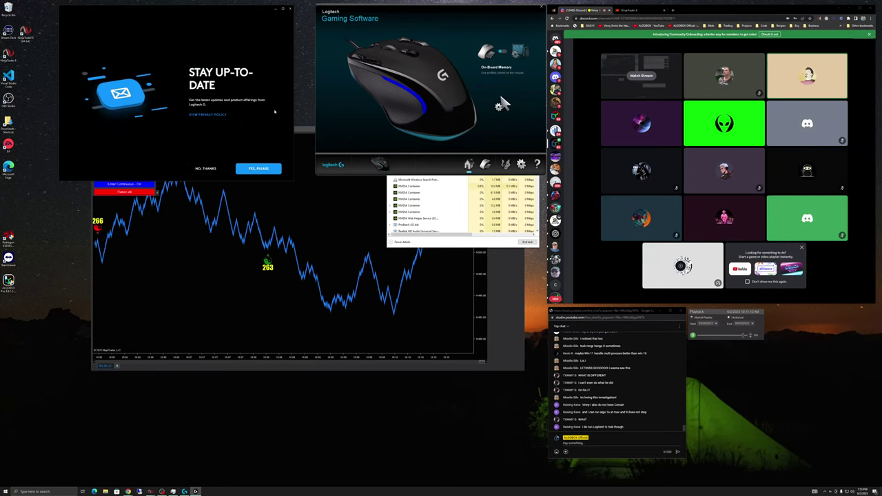
left_click(207, 169)
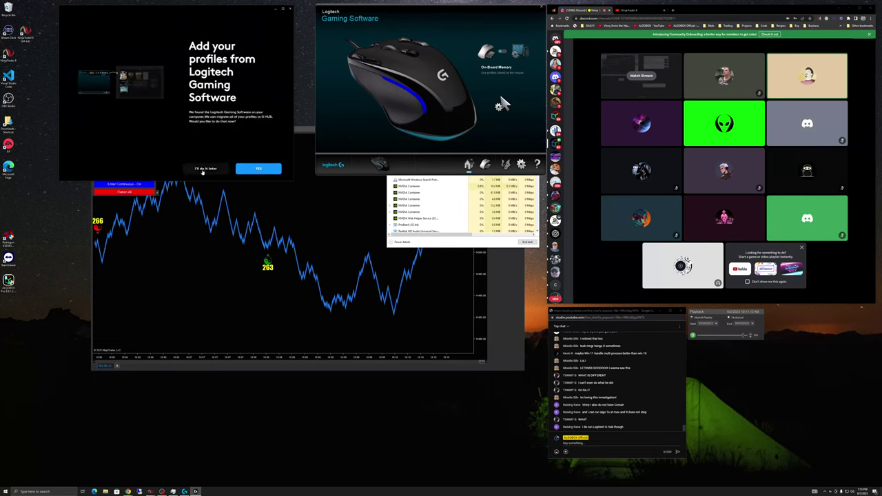
left_click(205, 169)
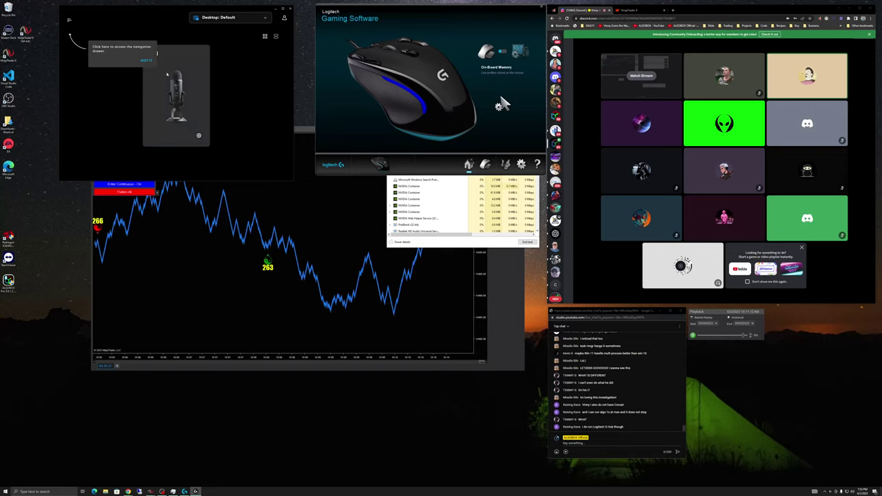
left_click(145, 61)
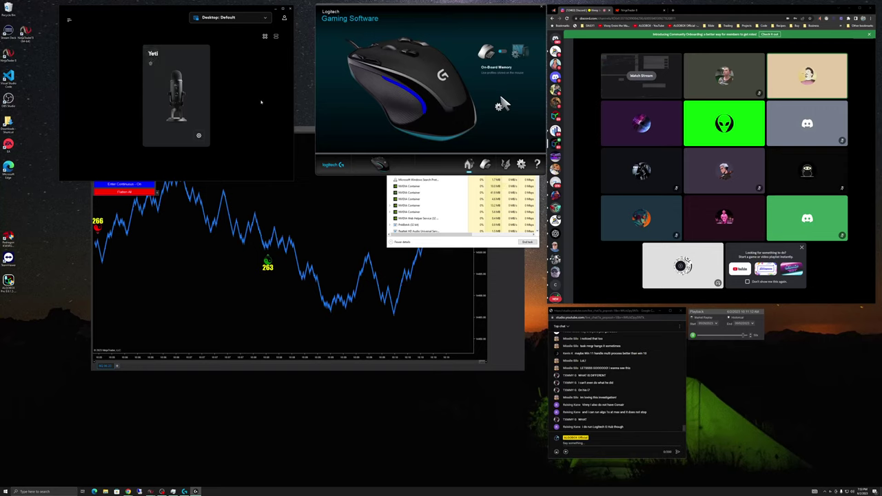
Align the G HUB window with Logitech Gaming Software, and close both windows
left_click(433, 22)
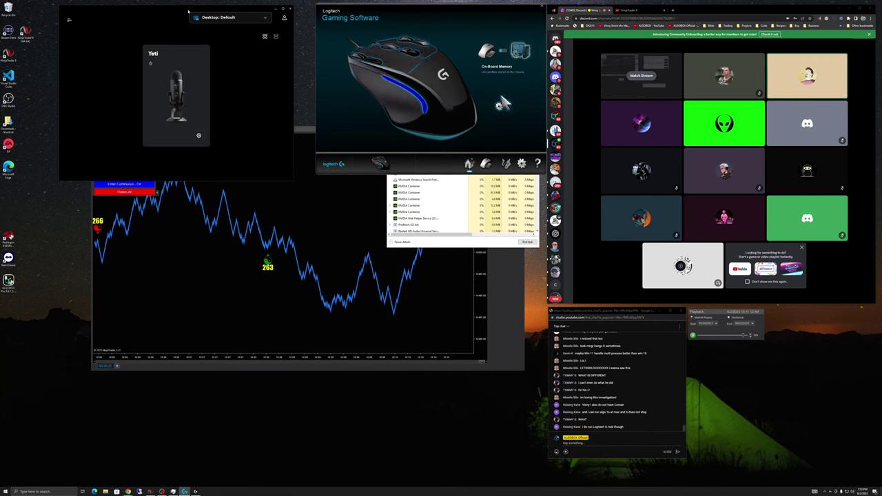
left_click_drag(185, 9, 185, 6)
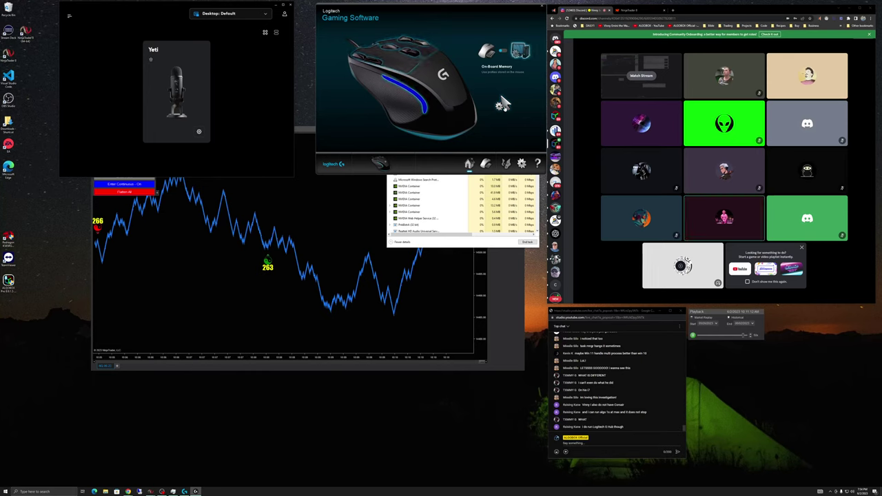
left_click(542, 9)
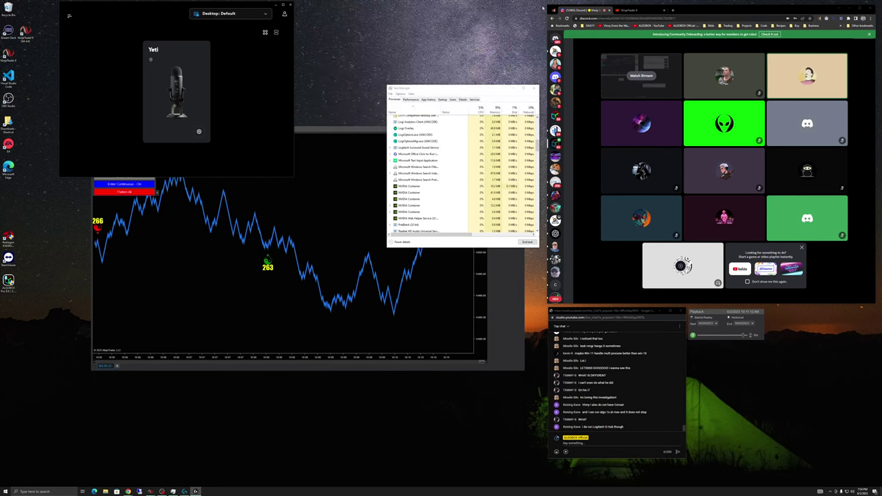
left_click(290, 5)
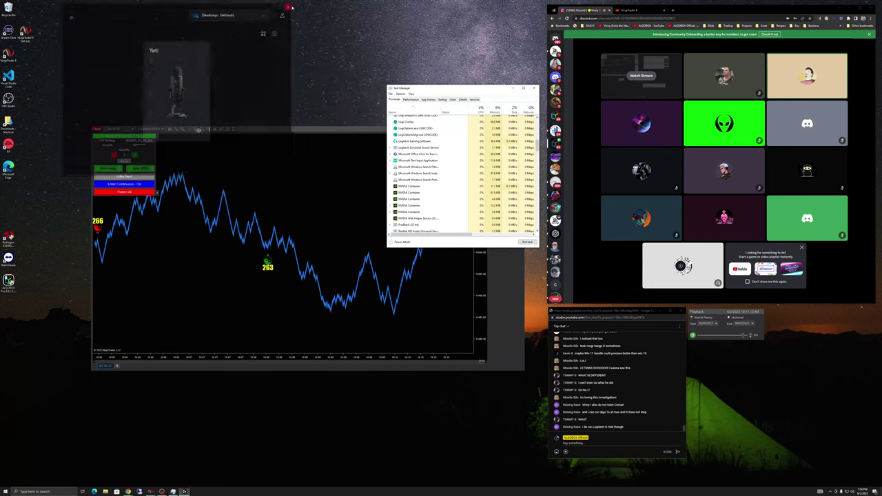
Quit Logitech G HUB completely so that it no longer runs in the background
left_click(832, 491)
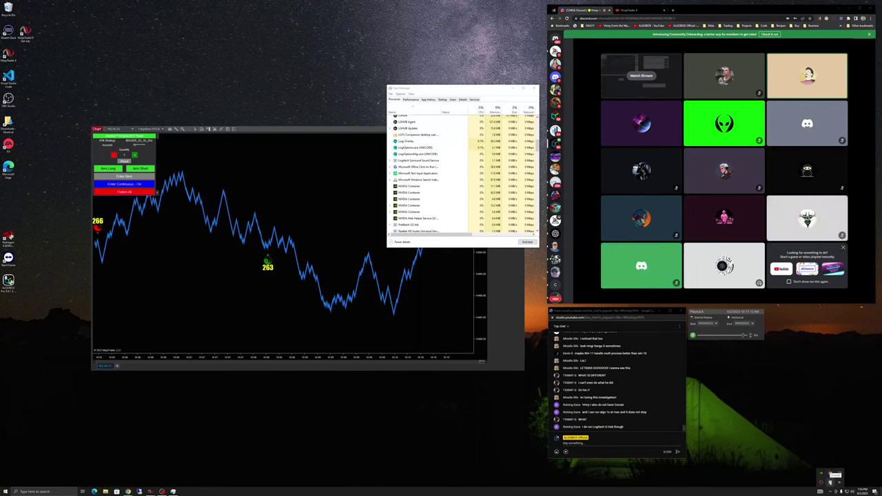
right_click(839, 483)
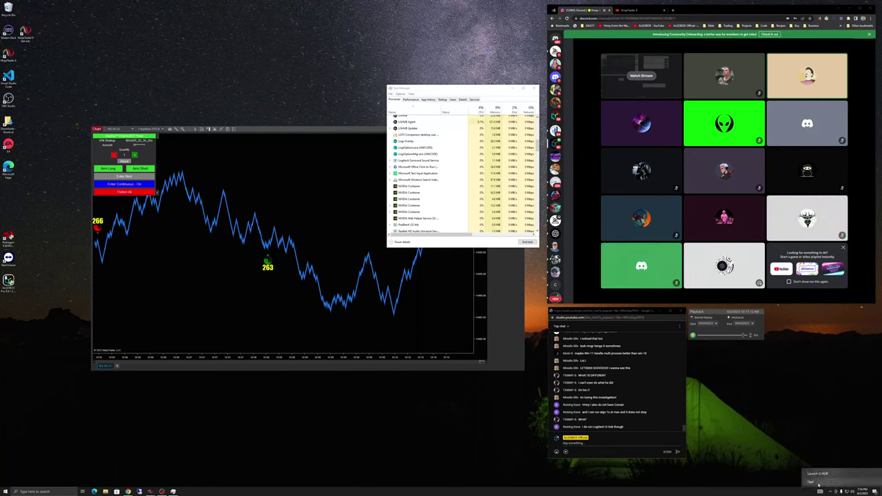
left_click(819, 484)
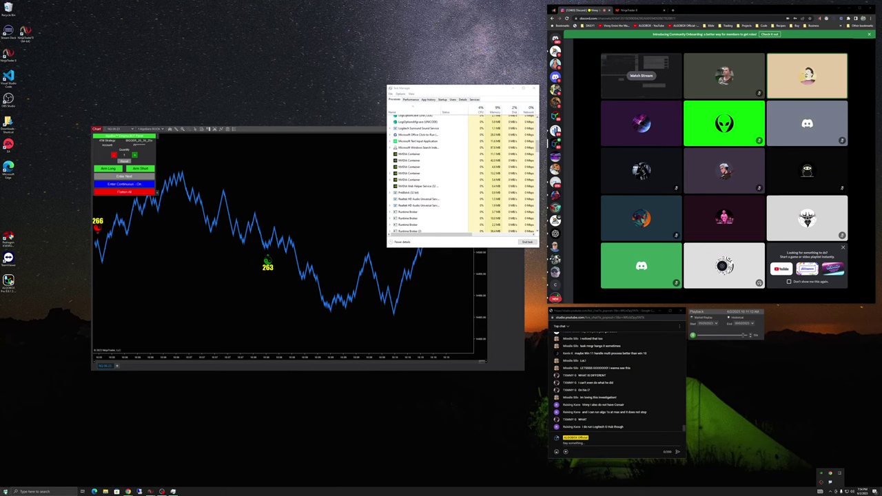
End the Corsair.Service.exe and CorsairMsiPluginService.exe processes from Task Manager's detailed process list
left_click(6, 491)
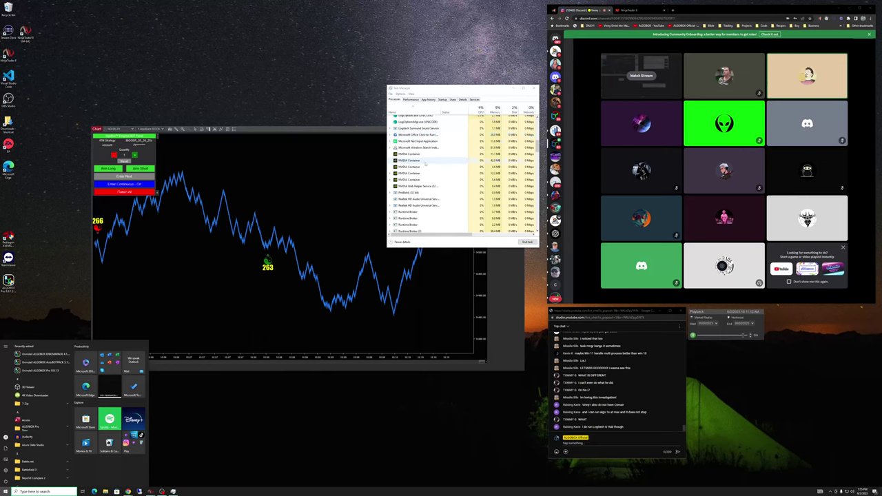
scroll(462, 173, "up", 2)
left_click(462, 100)
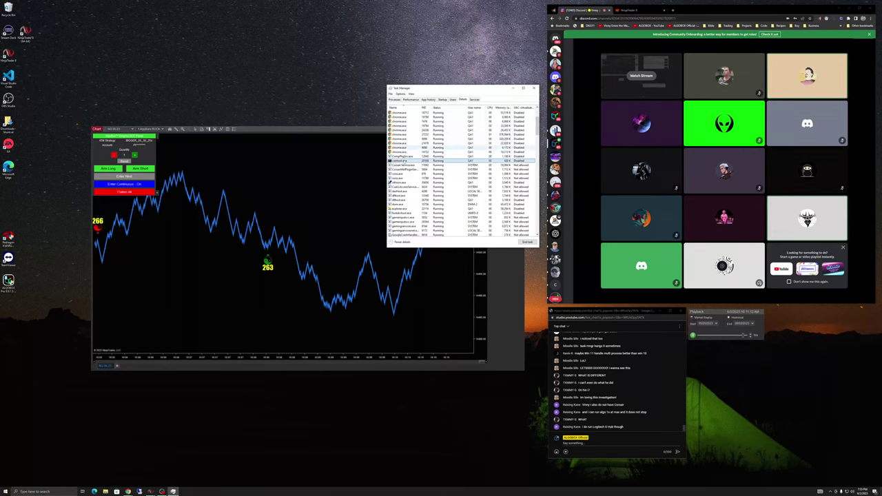
left_click(404, 165)
right_click(410, 165)
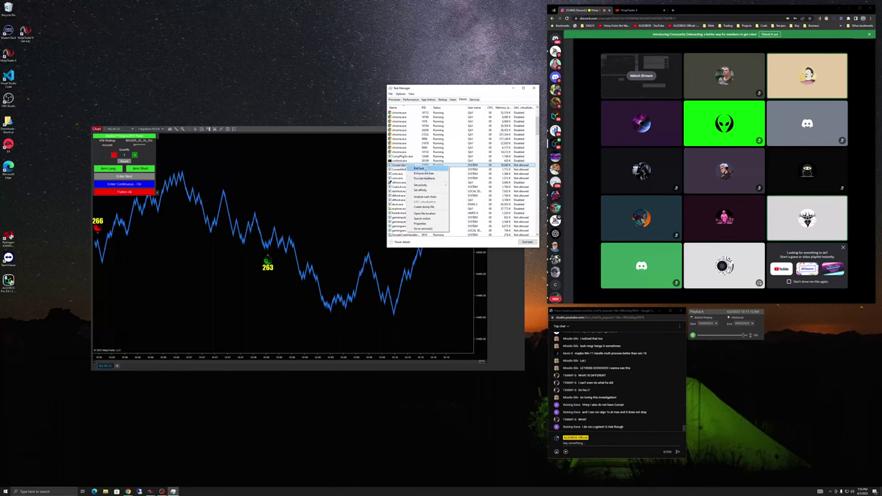
left_click(419, 169)
left_click(447, 254)
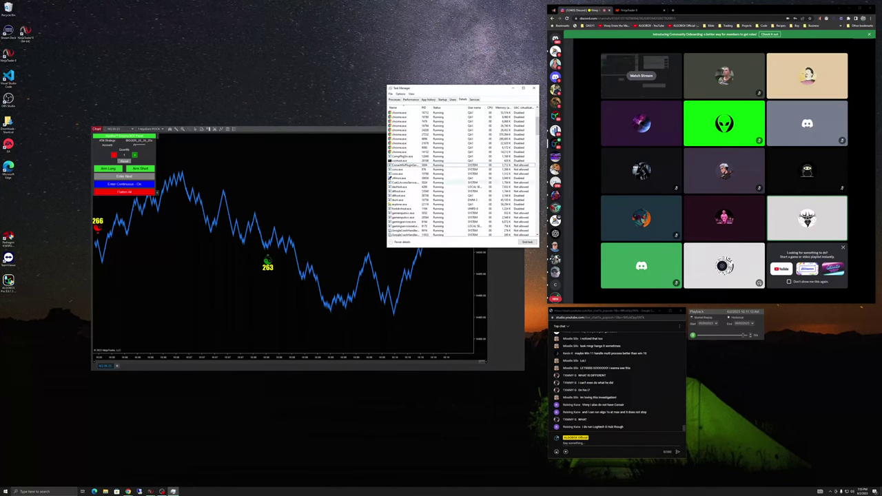
right_click(417, 166)
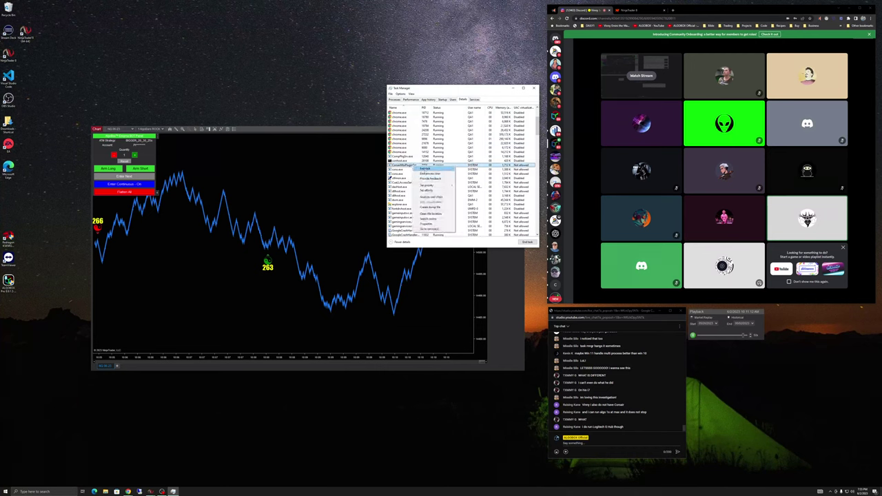
left_click(421, 168)
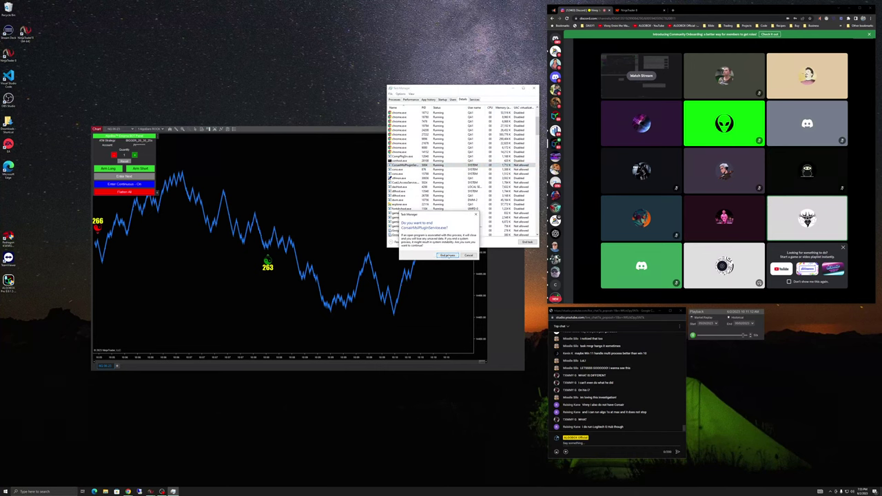
left_click(447, 255)
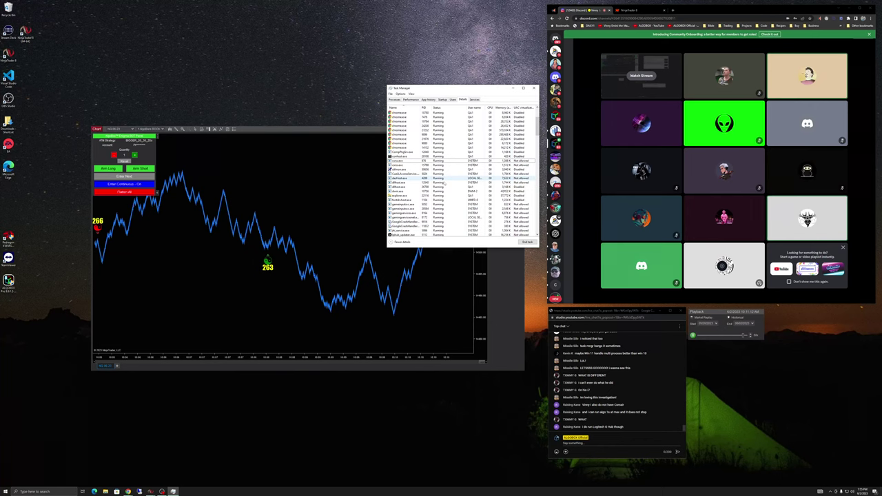
End the Logitech updater process lghub_updater.exe and confirm its termination
scroll(440, 192, "down", 1)
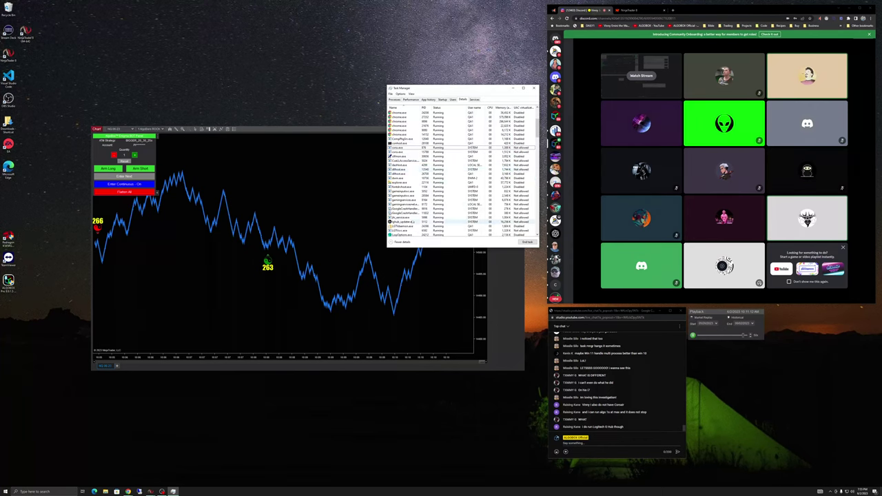
right_click(407, 222)
left_click(421, 225)
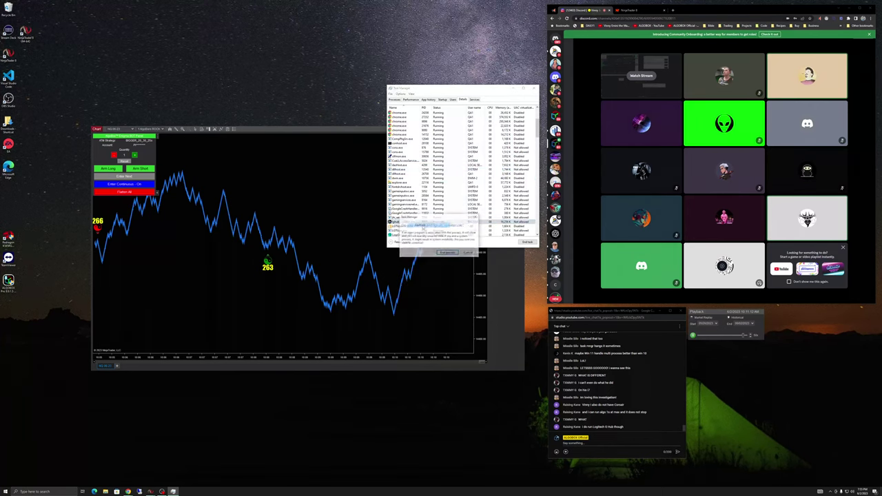
left_click(447, 252)
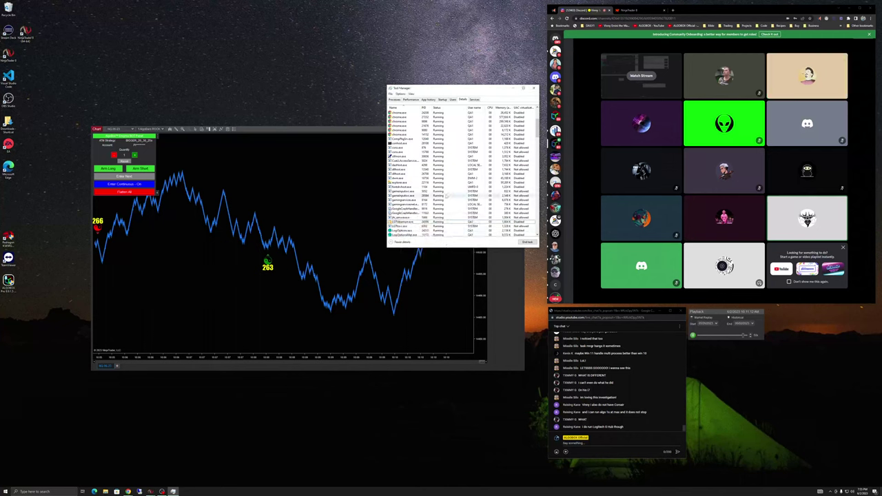
Look through the remaining detailed processes and end PhoneExperienceHost.exe
scroll(448, 197, "down", 1)
left_click(413, 208)
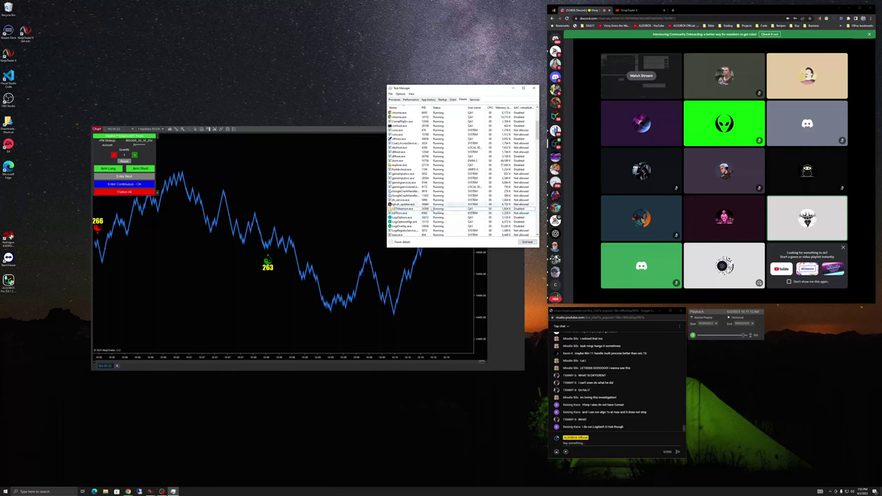
scroll(448, 198, "down", 1)
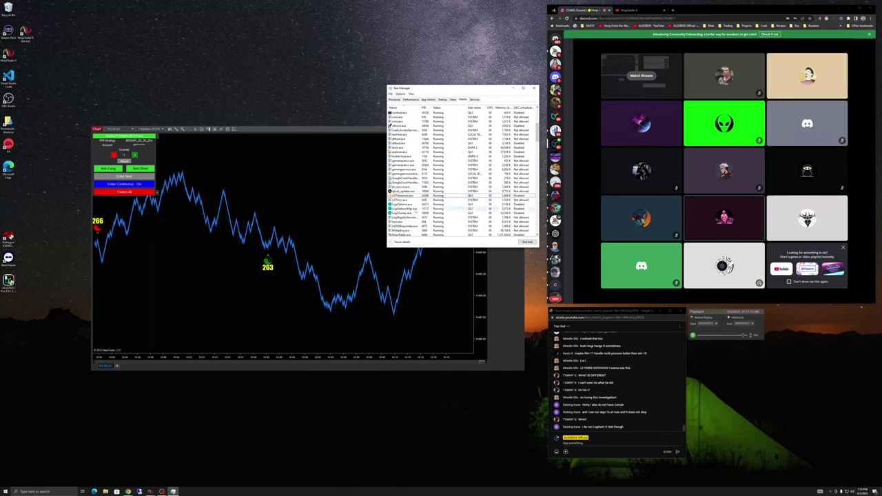
scroll(462, 173, "down", 2)
scroll(462, 172, "down", 1)
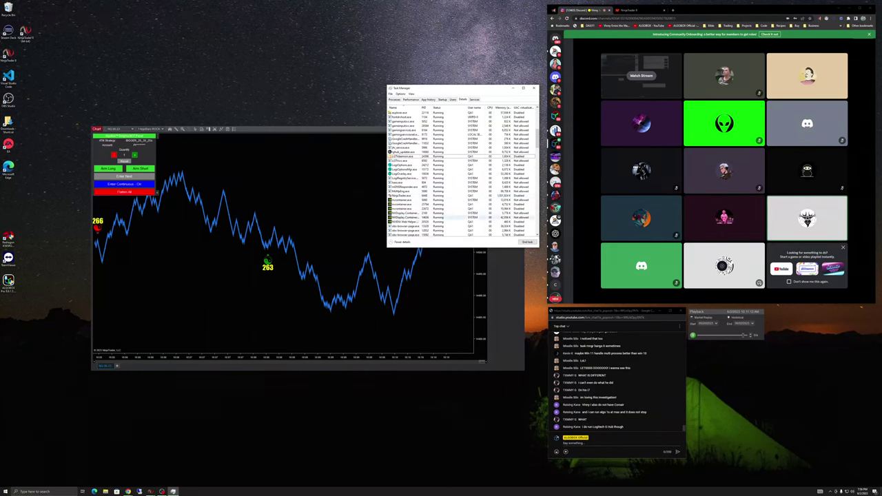
scroll(462, 172, "down", 4)
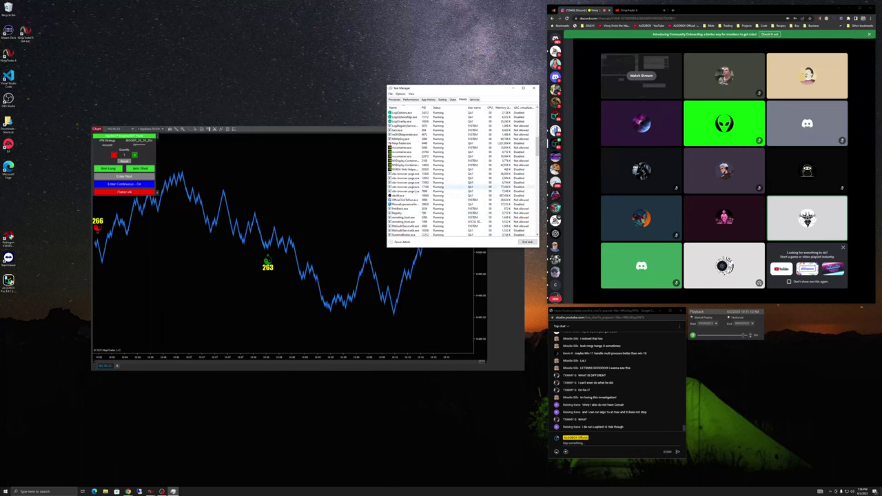
scroll(420, 193, "down", 1)
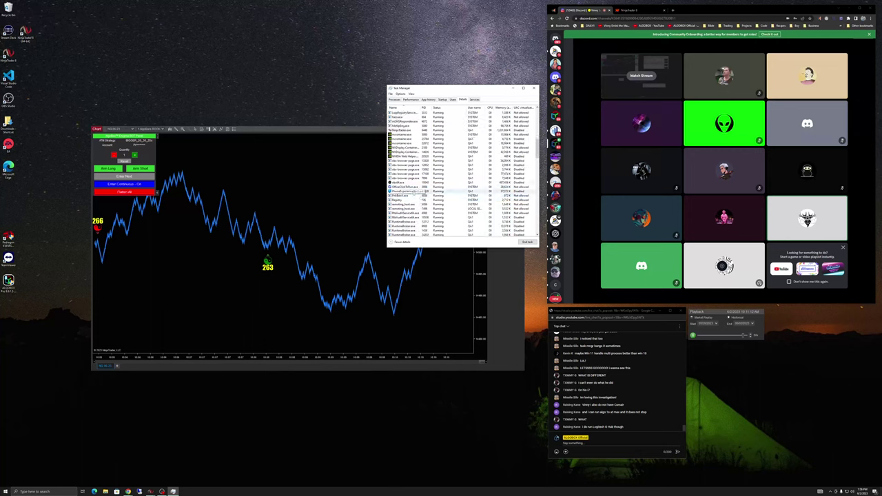
left_click(423, 191)
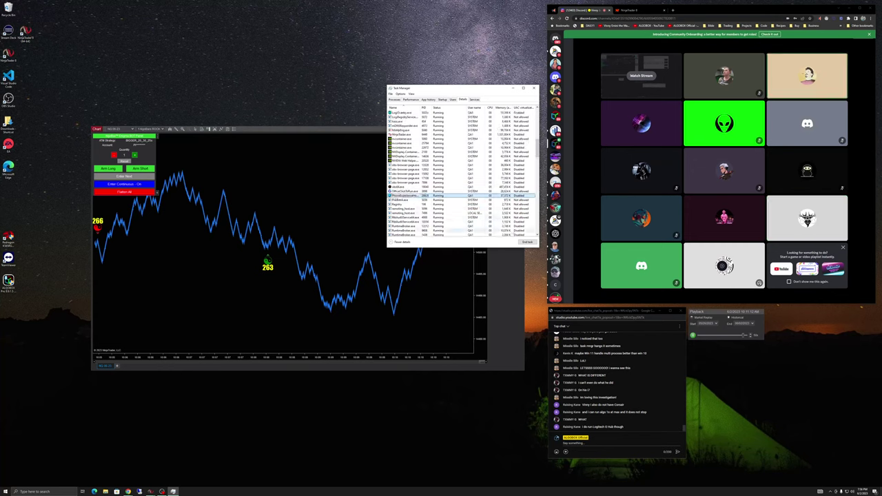
scroll(416, 191, "up", 1)
key("Delete")
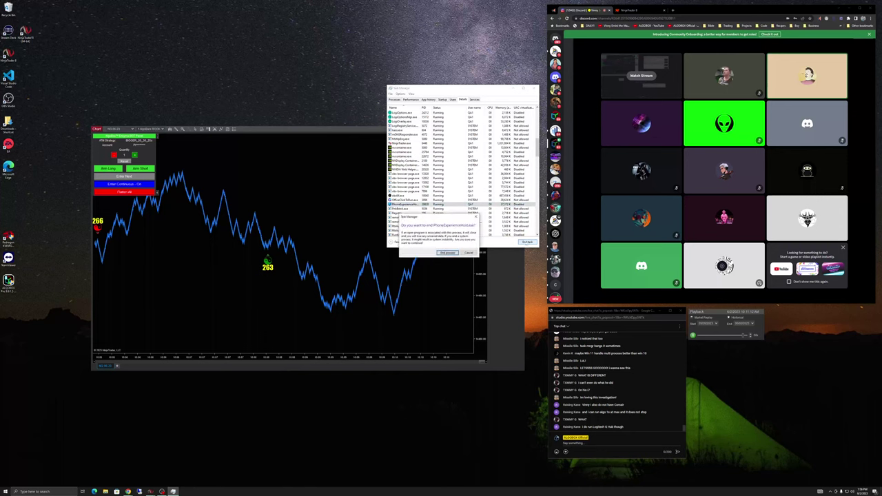
left_click(447, 252)
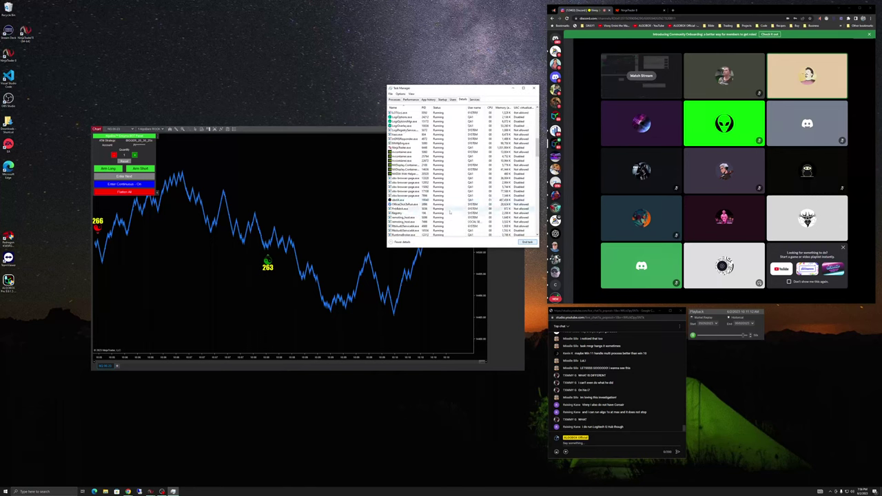
Sort the detailed processes by memory use, largest first, and end the LogiOverlay.exe process
scroll(462, 172, "down", 1)
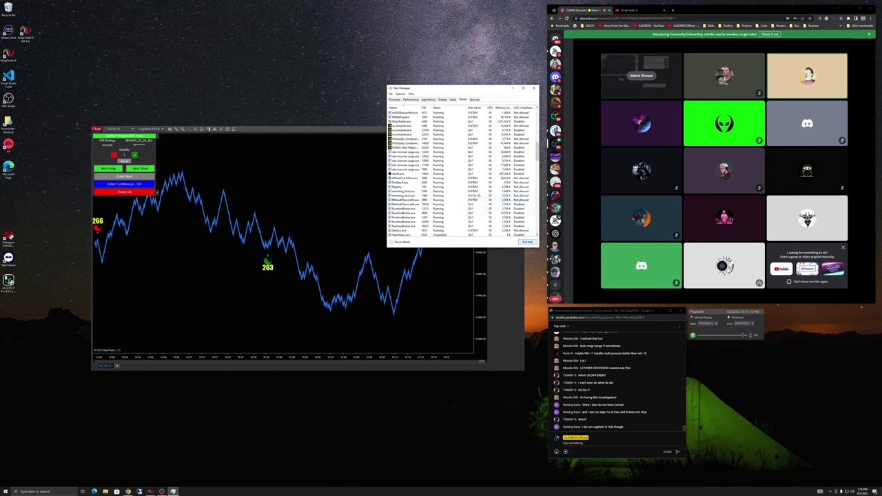
left_click(502, 108)
scroll(462, 173, "up", 3)
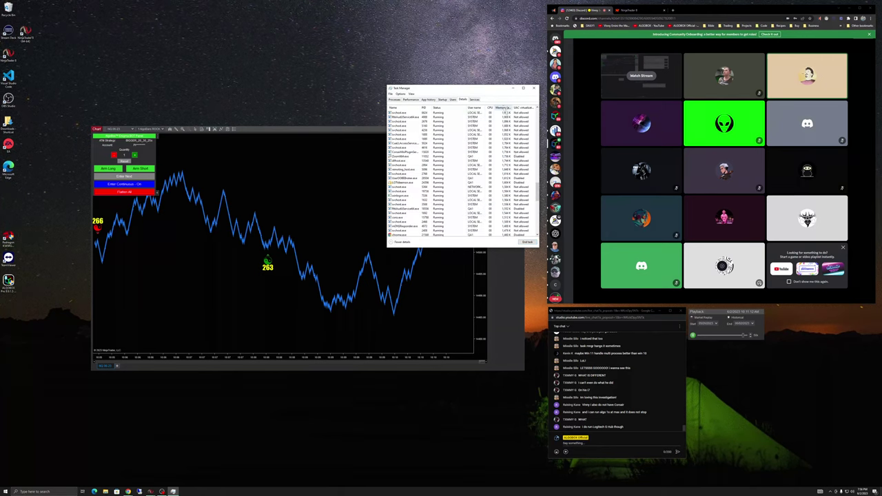
scroll(462, 172, "up", 5)
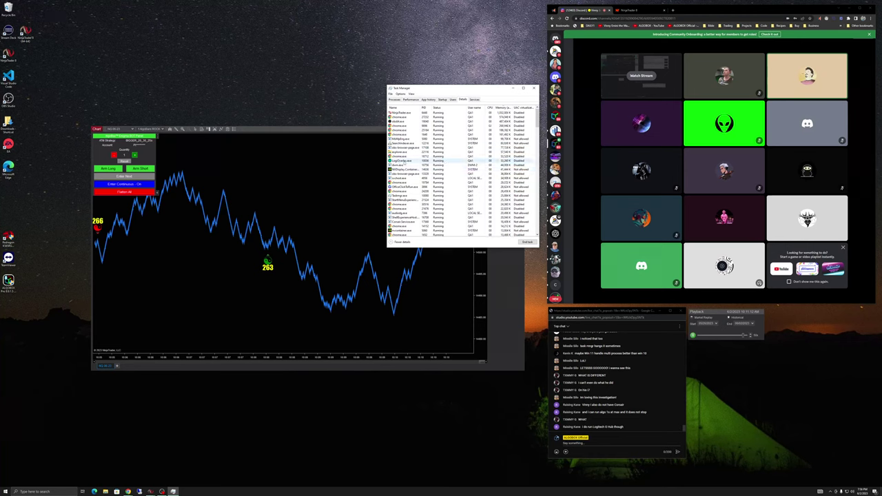
left_click(412, 160)
left_click(527, 242)
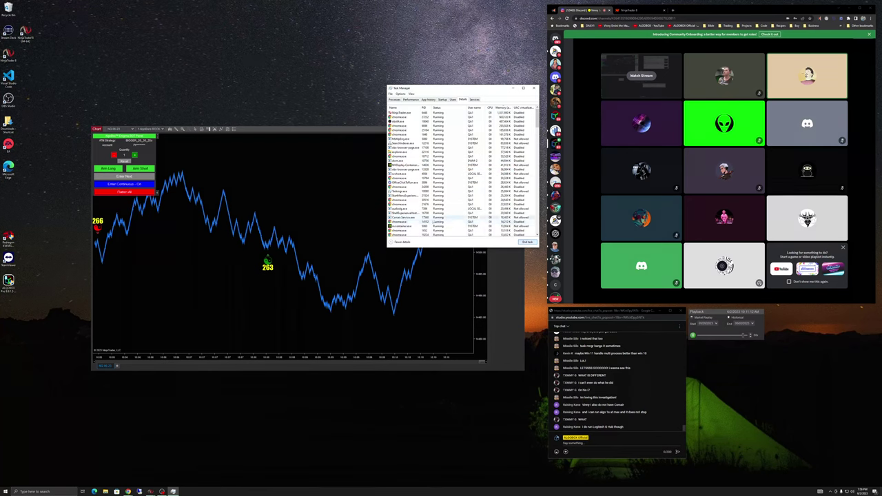
End the Corsair.Service.exe and lghub_updater.exe processes again from the memory-sorted list
left_click(409, 218)
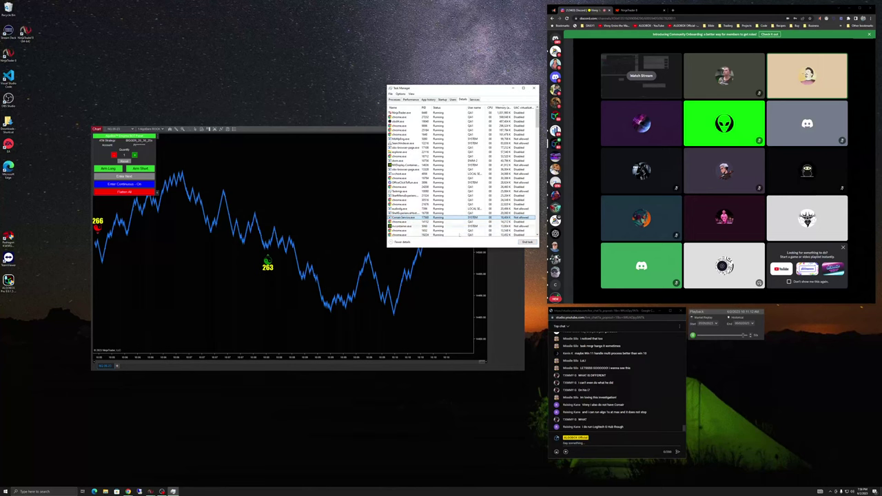
key("Delete")
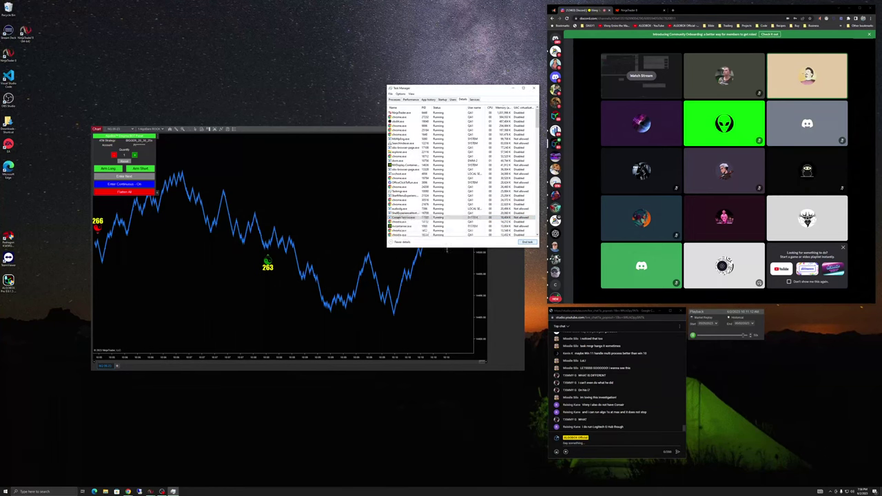
left_click(449, 252)
scroll(474, 199, "down", 3)
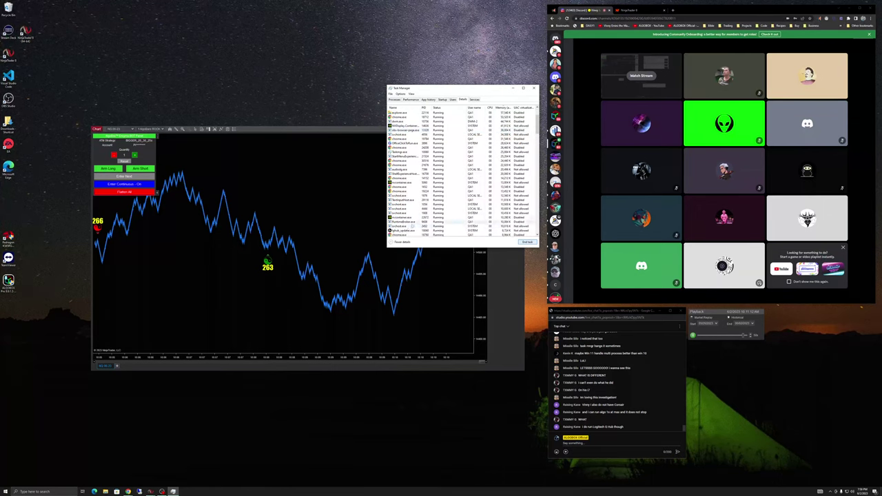
left_click(455, 230)
key("Delete")
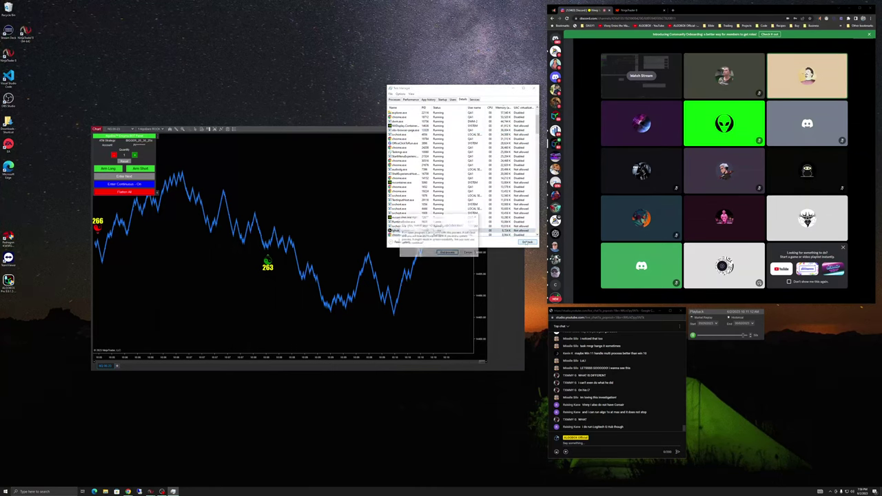
left_click(445, 252)
End the gamingservices.exe process, check the rest of the process list, and close Task Manager
scroll(475, 199, "down", 3)
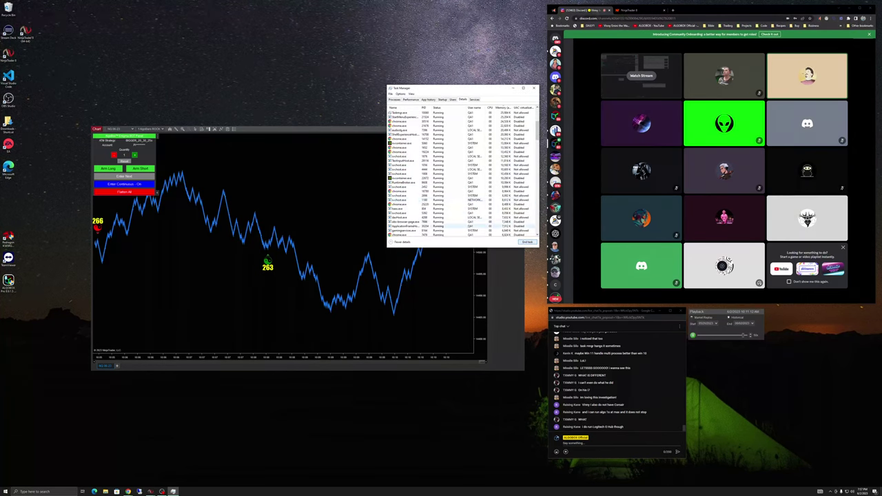
left_click(413, 231)
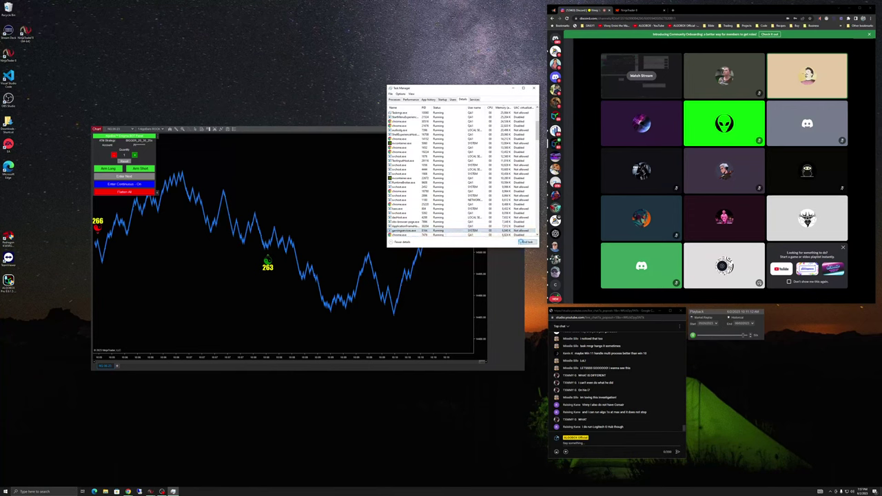
key("Delete")
left_click(446, 252)
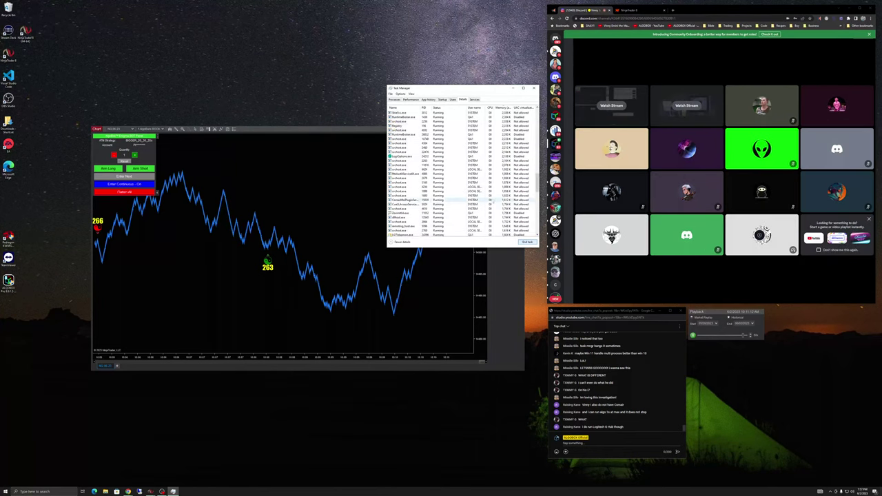
scroll(492, 200, "down", 7)
scroll(493, 199, "up", 5)
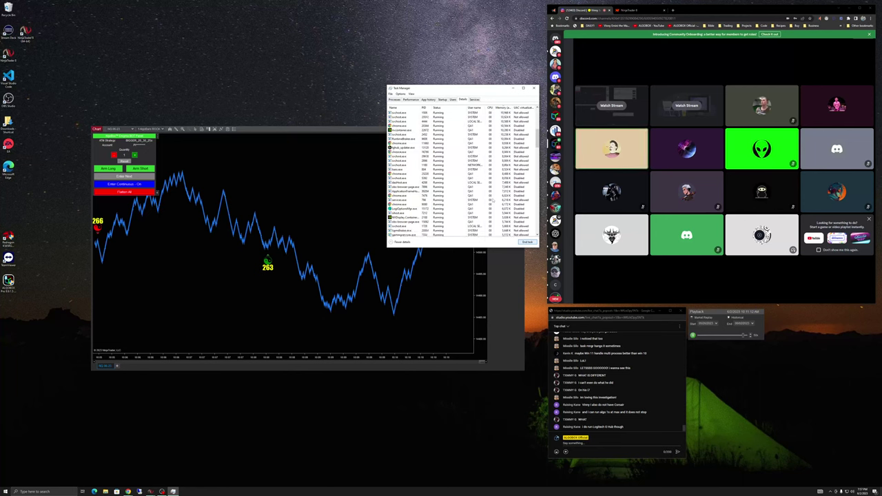
scroll(493, 200, "up", 5)
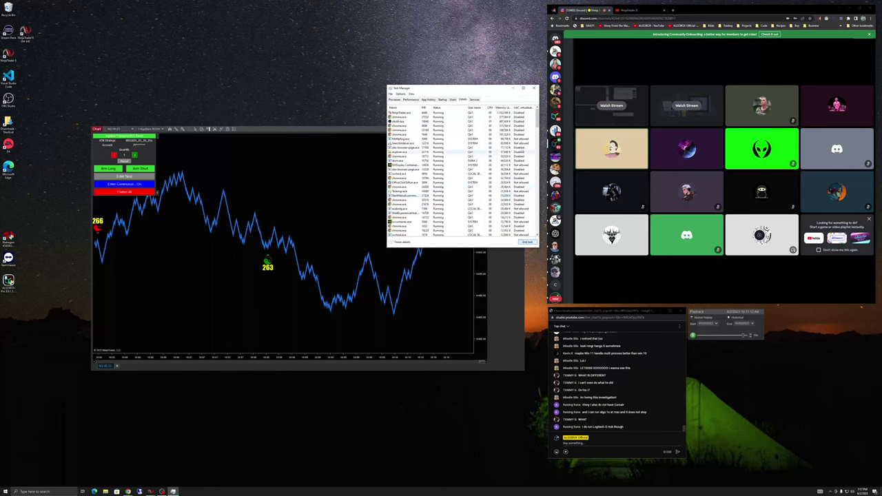
left_click(533, 89)
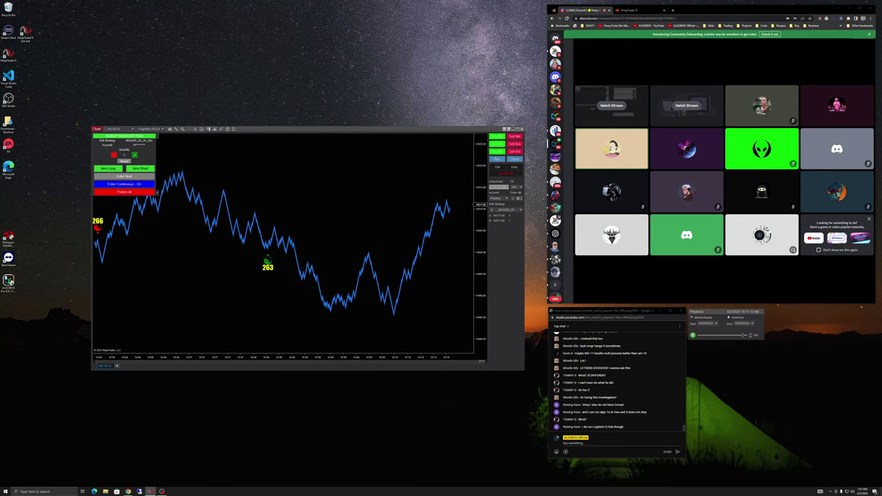
Reopen Task Manager, force NinjaTrader to end, and close Task Manager
right_click(283, 492)
left_click(300, 470)
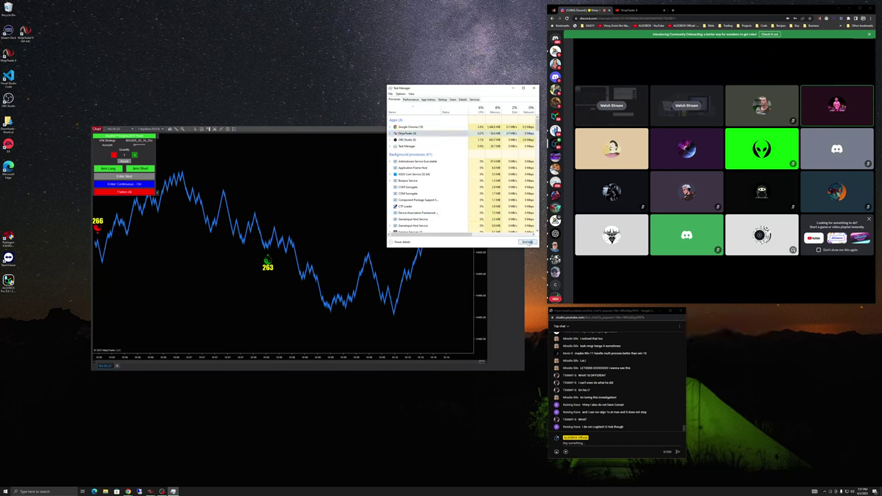
left_click(527, 241)
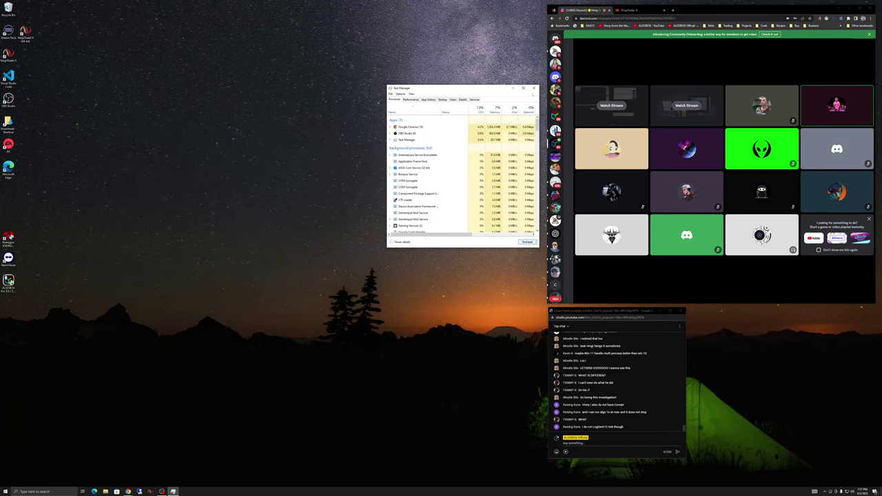
left_click(533, 88)
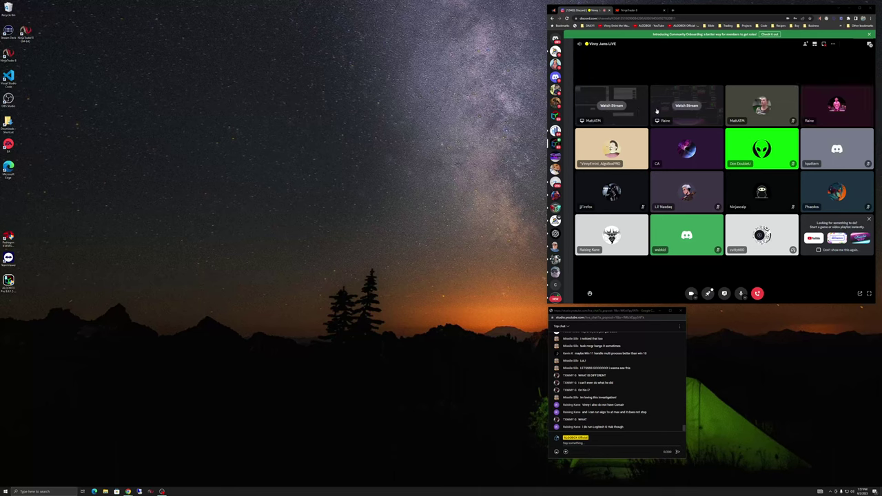
Watch the second shared stream in the voice call, relaunch NinjaTrader and dismiss its version update announcement
left_click(684, 107)
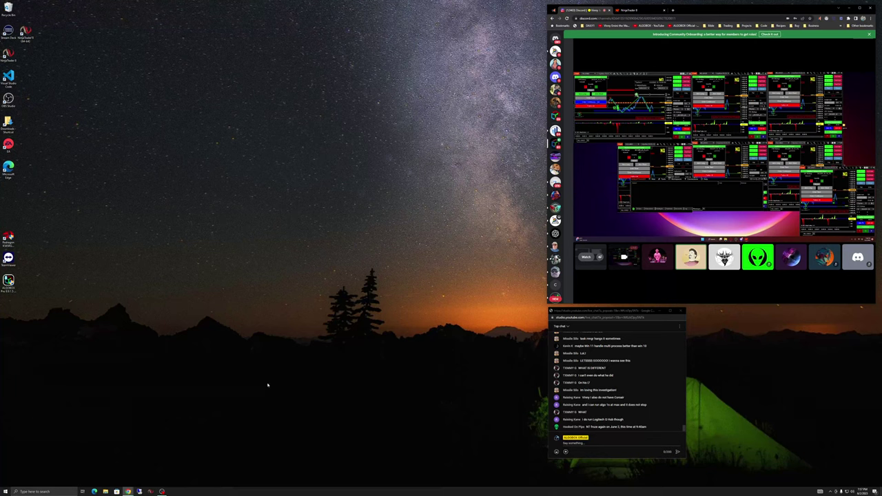
left_click(152, 491)
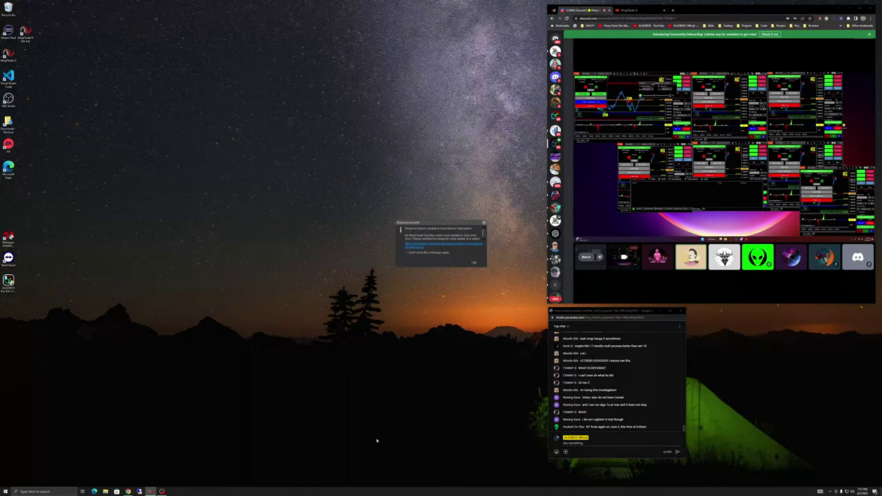
left_click(474, 264)
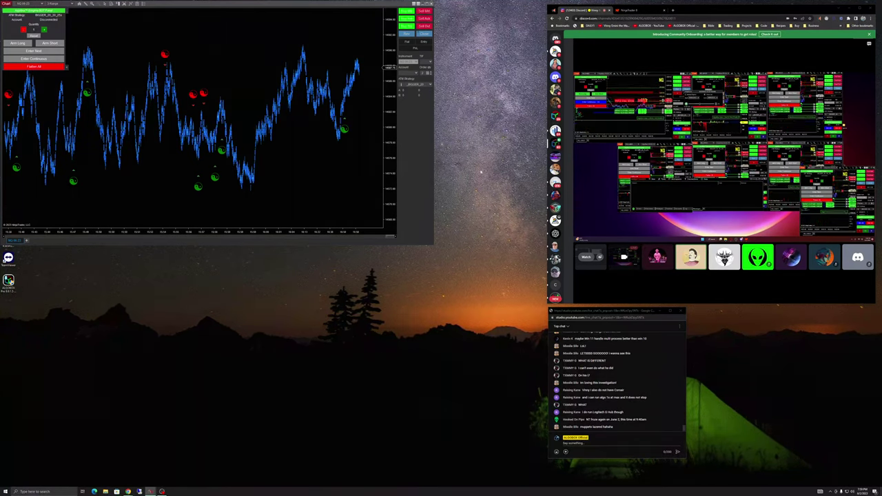
Look through the Discord server's channel list and close the ended stream in the voice call
mouse_move(589, 199)
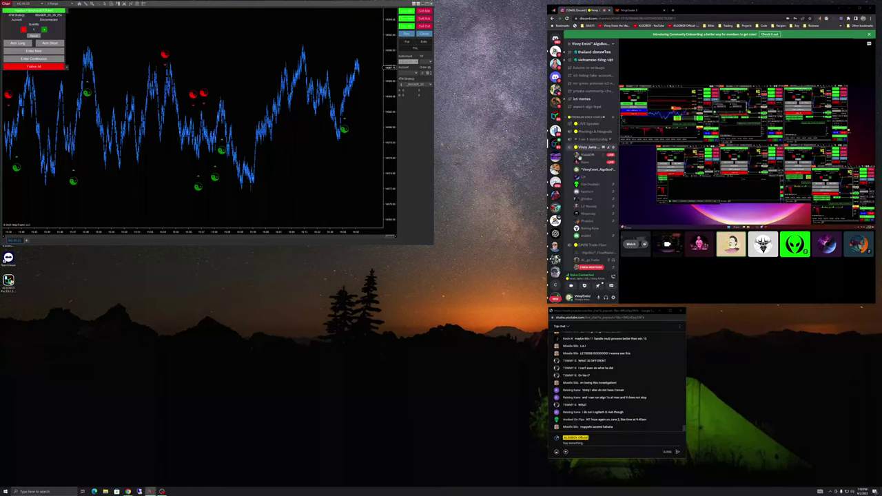
scroll(589, 202, "down", 5)
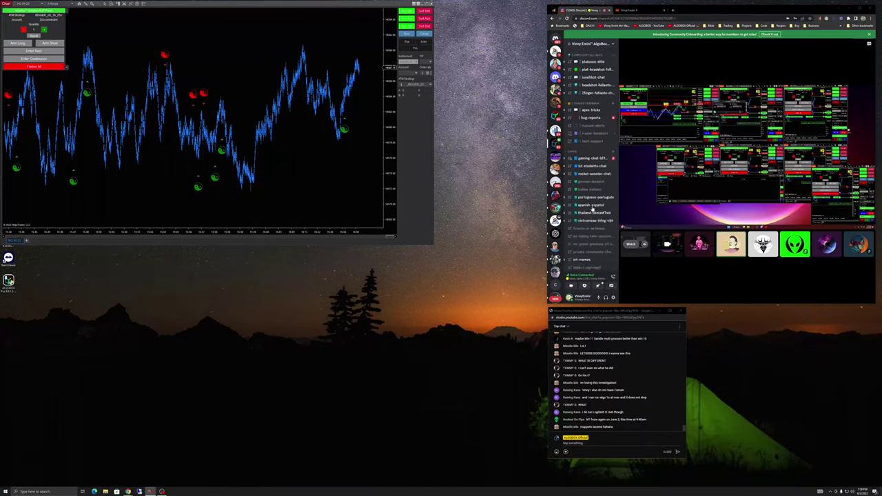
scroll(591, 208, "down", 10)
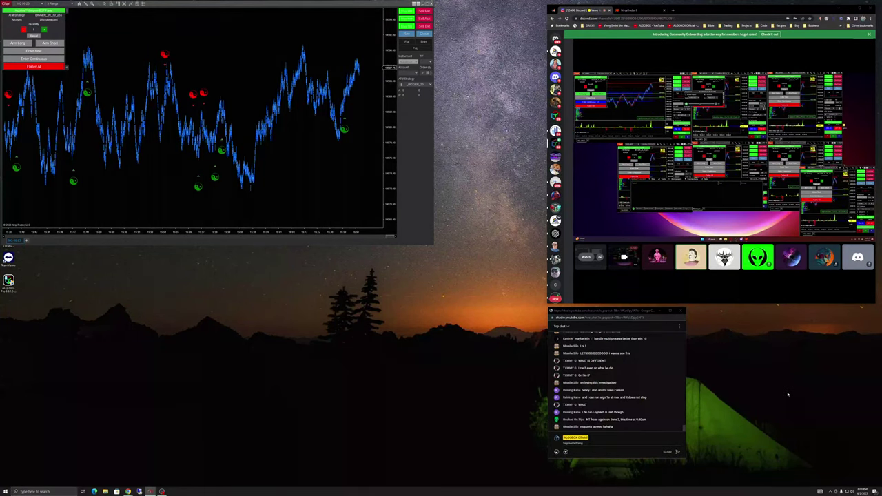
mouse_move(659, 157)
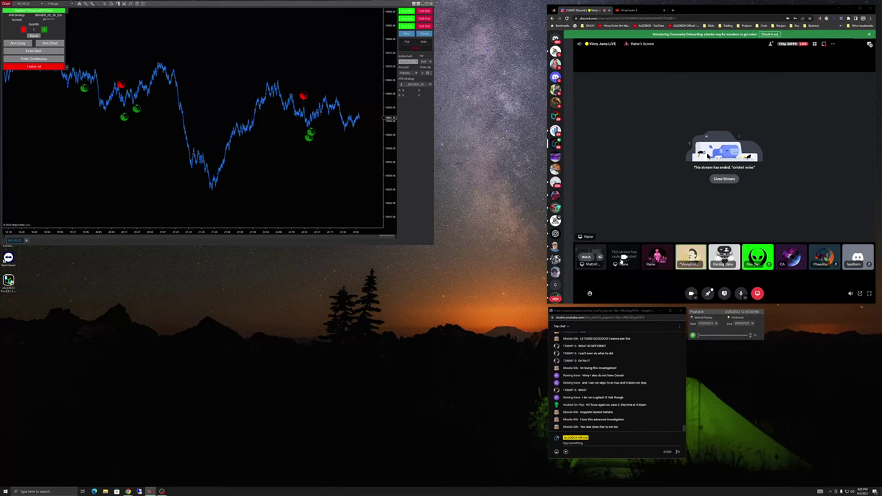
left_click(724, 178)
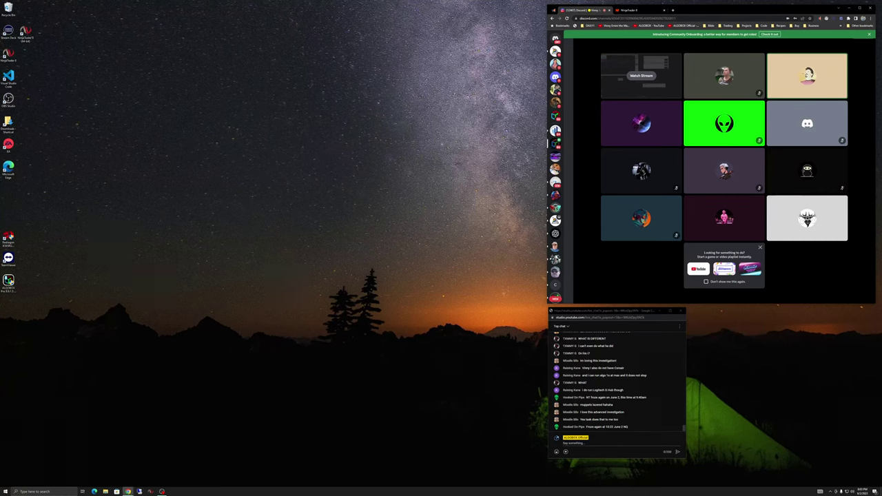
Open the Documents folder in File Explorer, look over its contents and close it
right_click(105, 491)
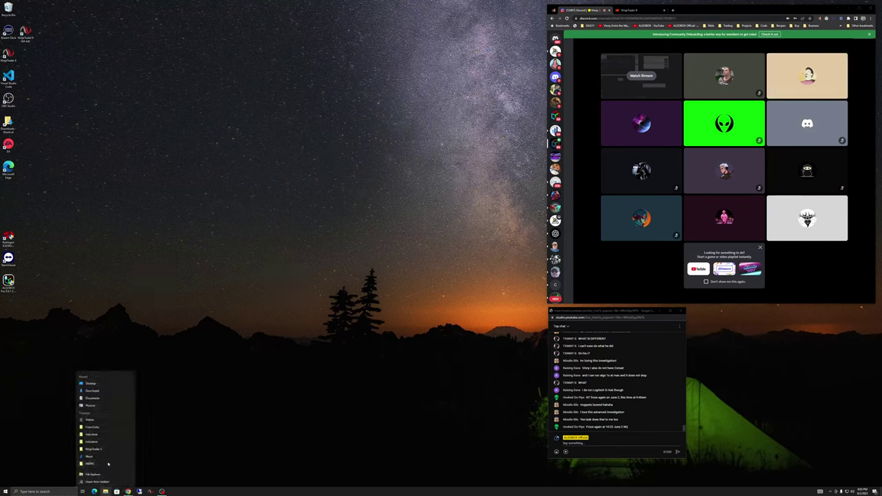
left_click(97, 397)
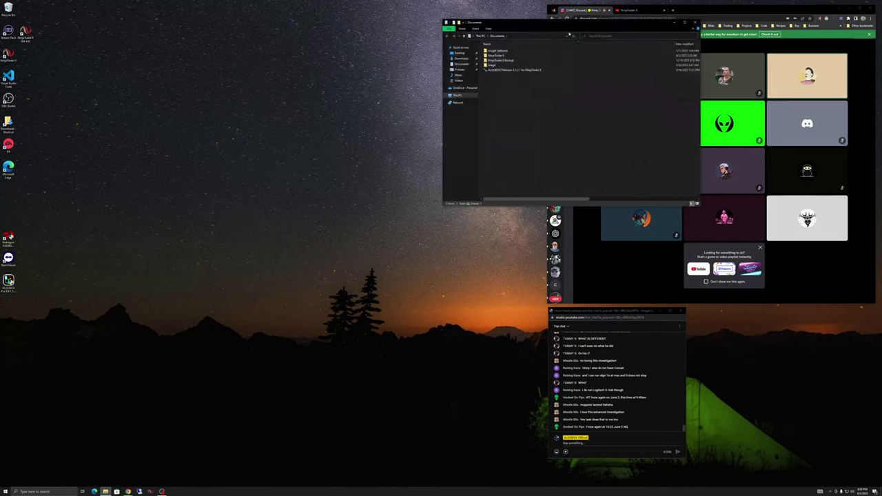
left_click_drag(581, 27, 594, 30)
left_click(709, 25)
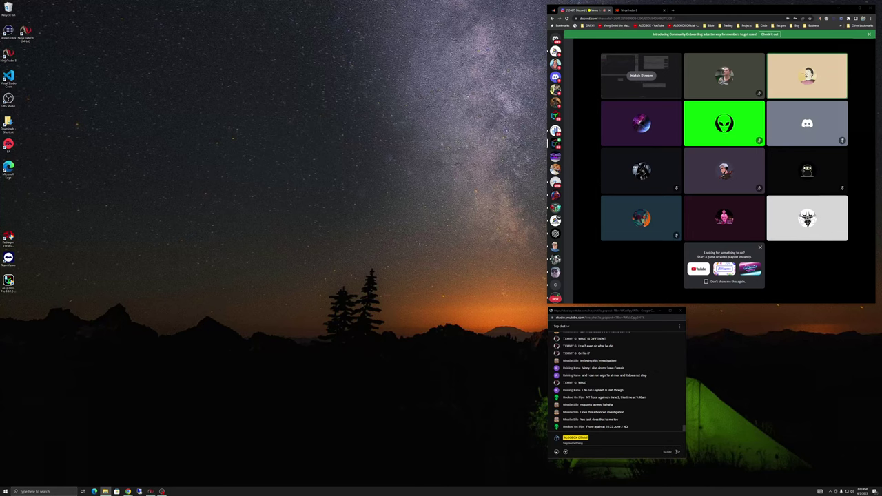
left_click(106, 491)
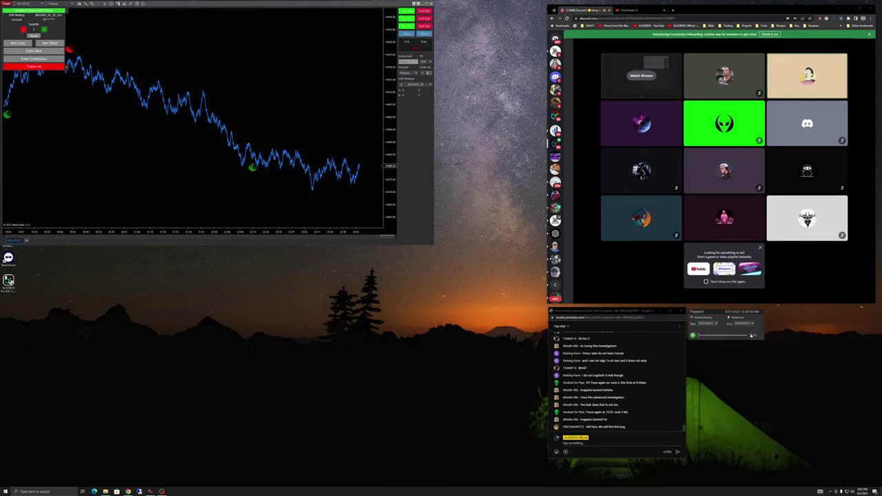
Arm entries with continuous entry on in the chart's AlgoBox panel, and jump the playback to June 2, 2023 at about 8:00 AM
left_click(49, 43)
left_click(43, 57)
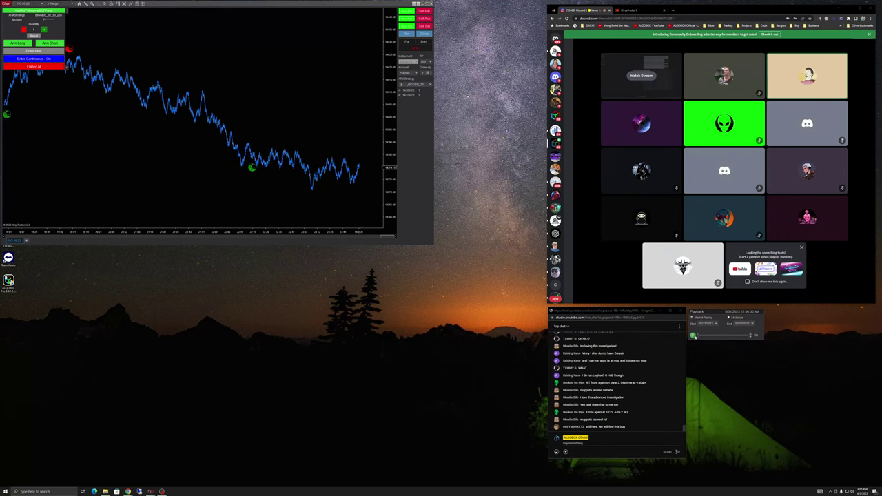
right_click(726, 330)
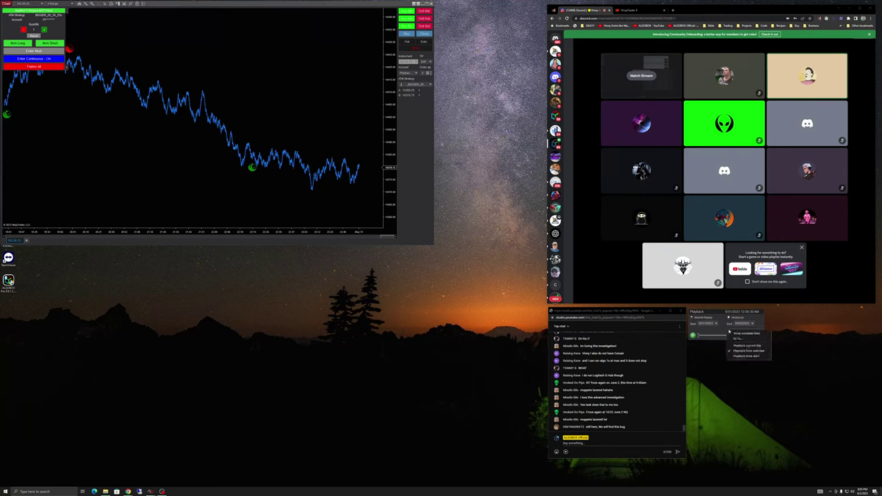
left_click(738, 338)
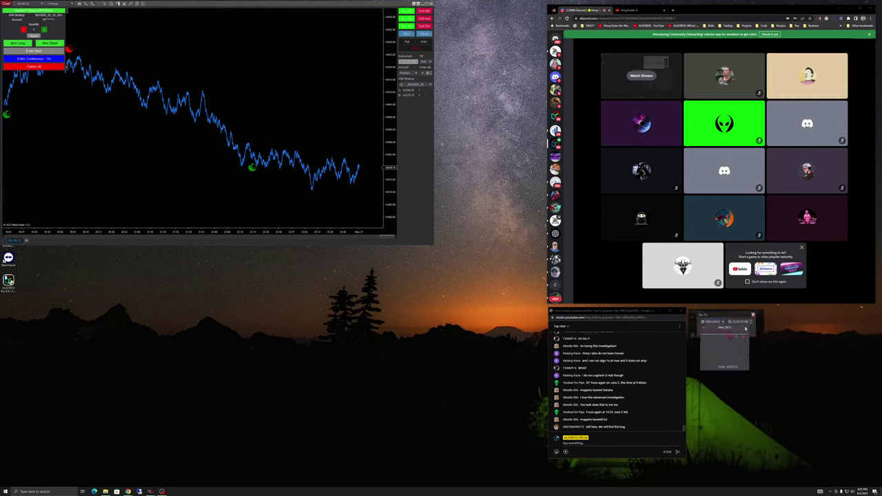
left_click(739, 337)
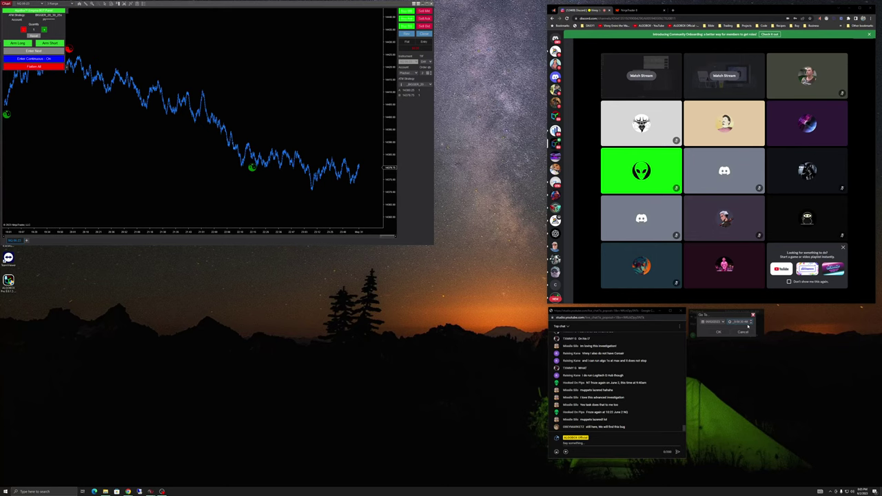
left_click(719, 331)
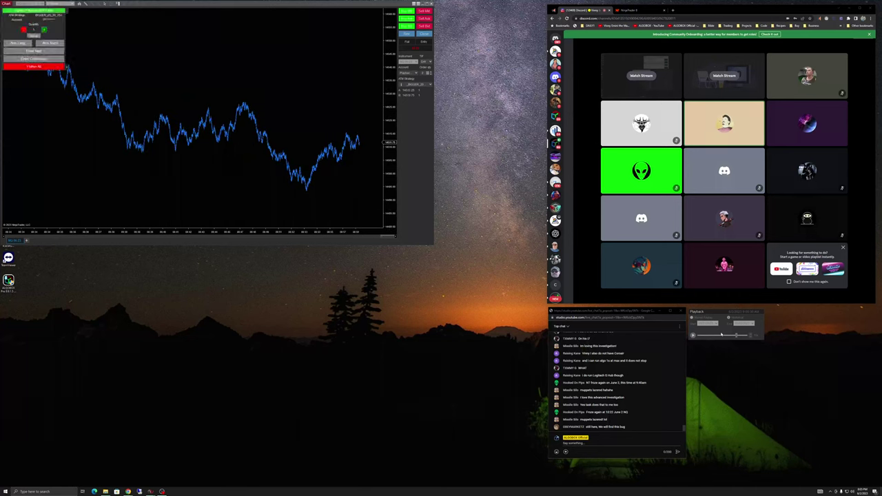
right_click(456, 484)
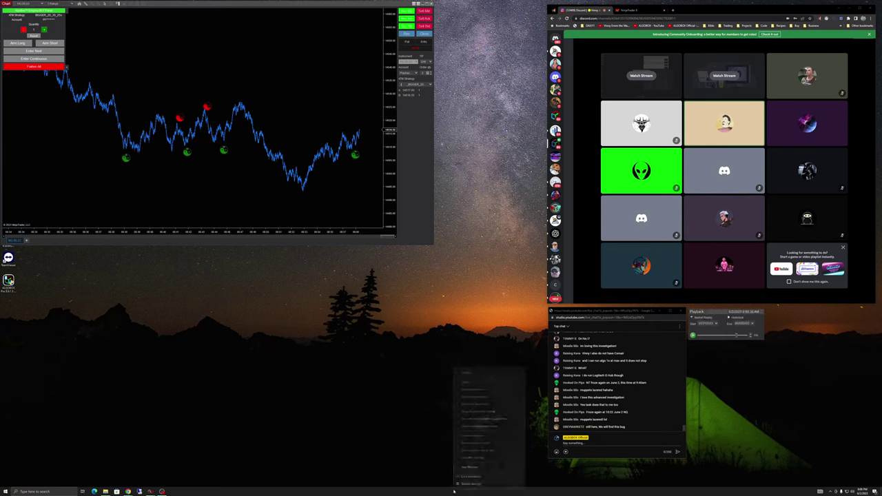
left_click(469, 471)
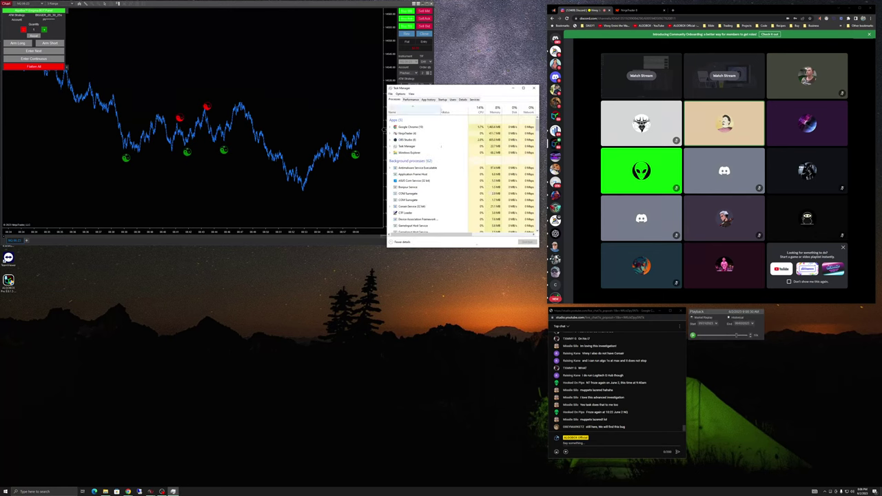
left_click(462, 99)
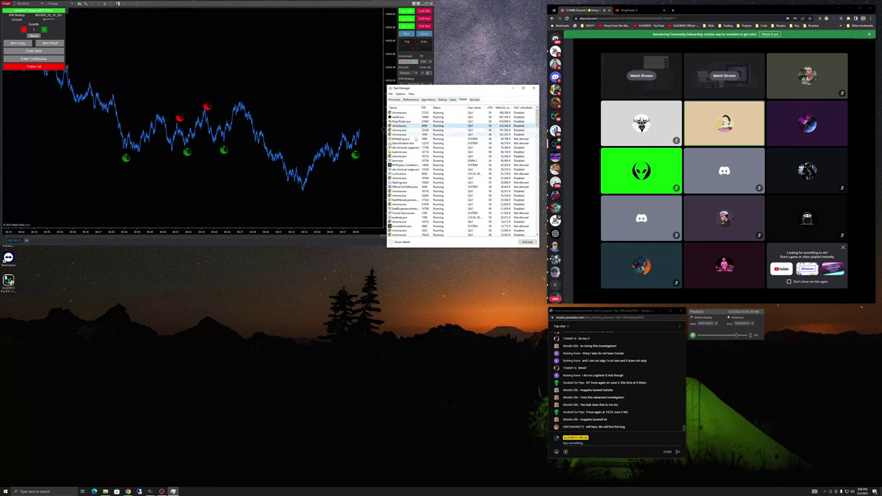
right_click(410, 122)
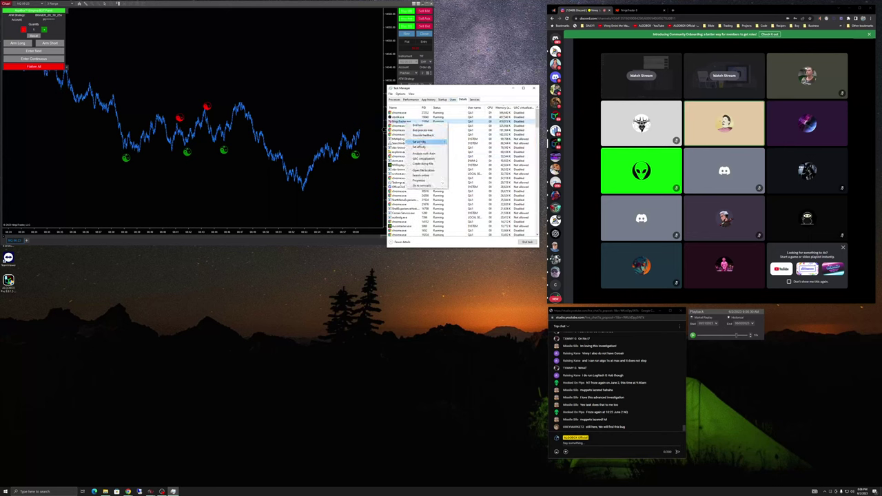
mouse_move(423, 142)
left_click(533, 87)
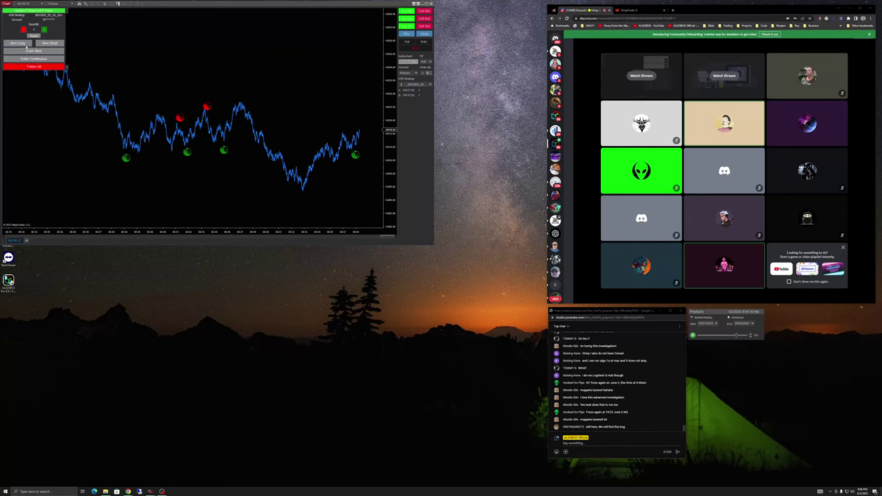
Arm both long and short entries in the chart's AlgoBox panel
left_click(26, 45)
left_click(49, 44)
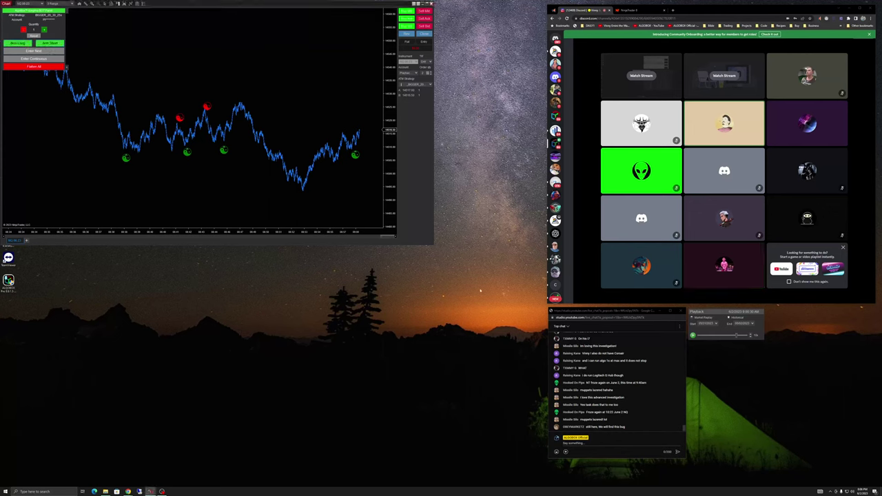
Open Task Manager, check the CPU performance graphs and return to the detailed process list
right_click(513, 490)
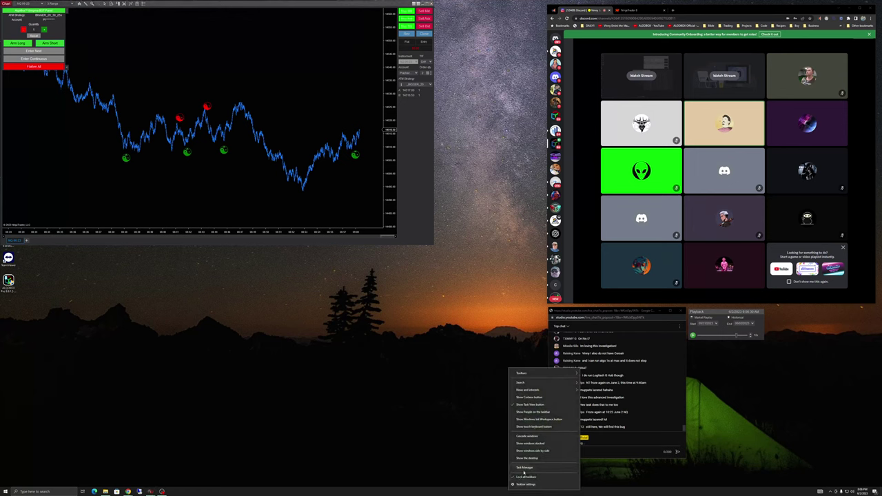
left_click(530, 467)
left_click(462, 99)
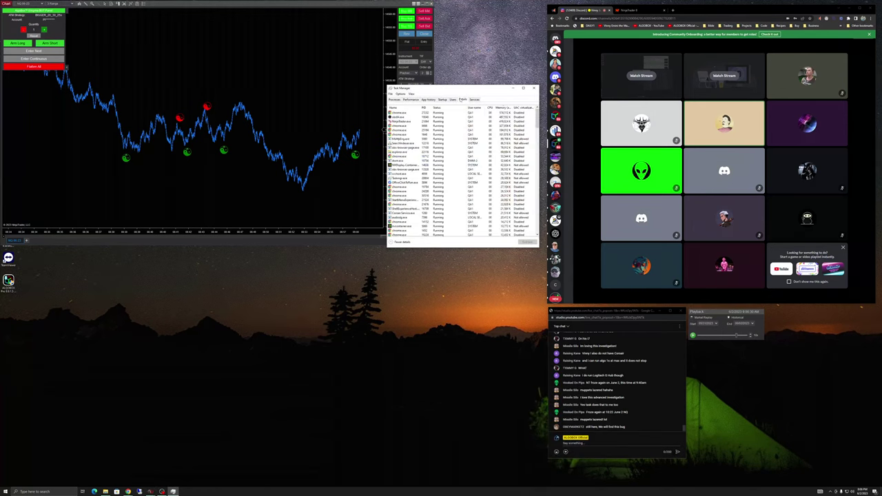
left_click(411, 99)
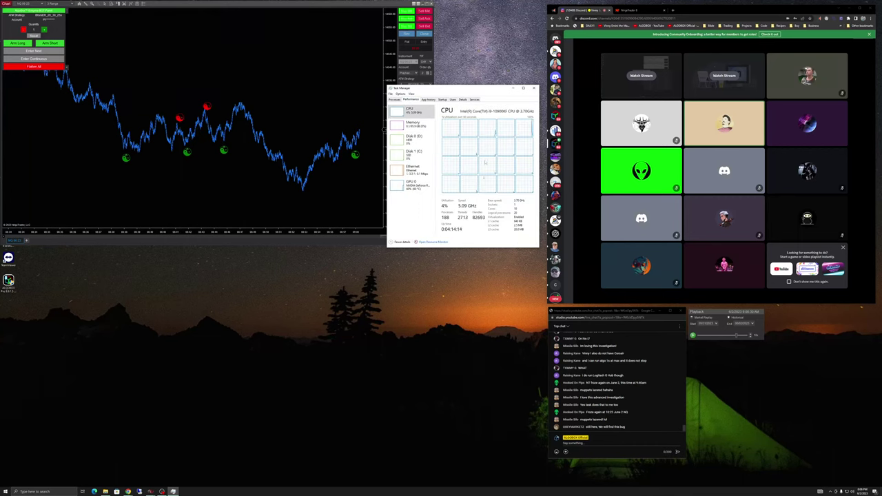
left_click(462, 100)
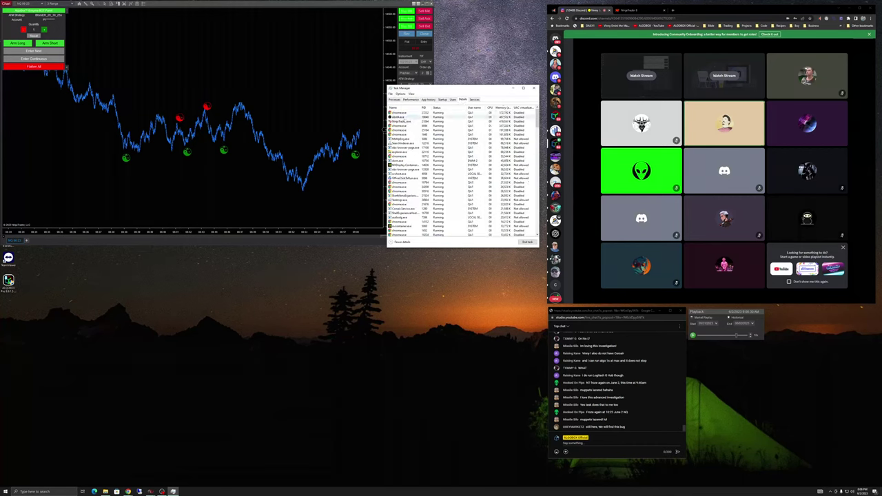
Change the process priority of NinjaTrader.exe, confirm the change and close Task Manager
right_click(406, 121)
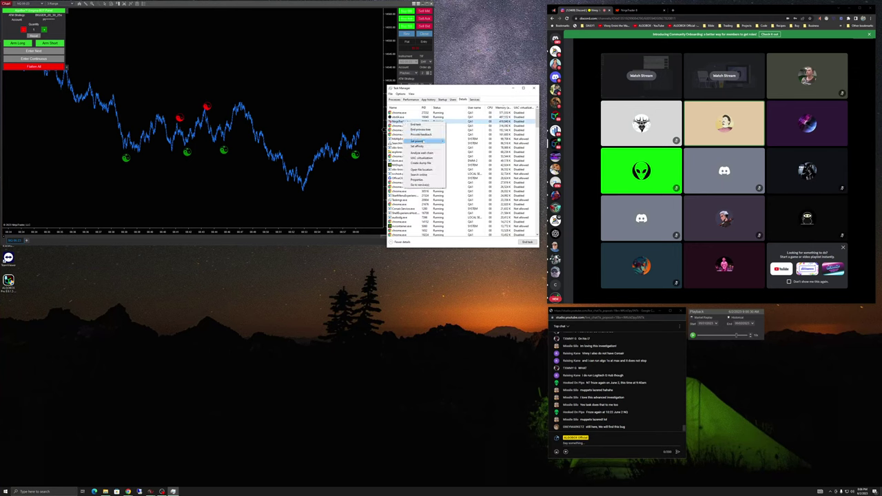
mouse_move(417, 142)
left_click(452, 153)
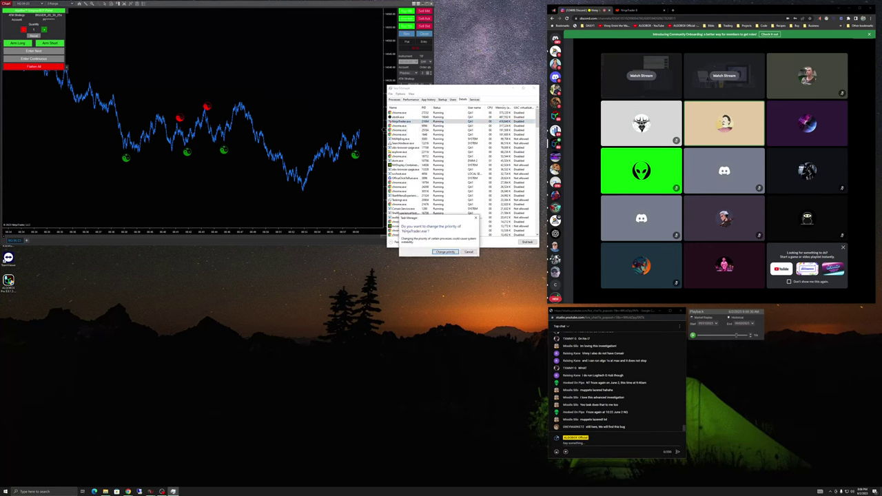
left_click(447, 252)
left_click(533, 88)
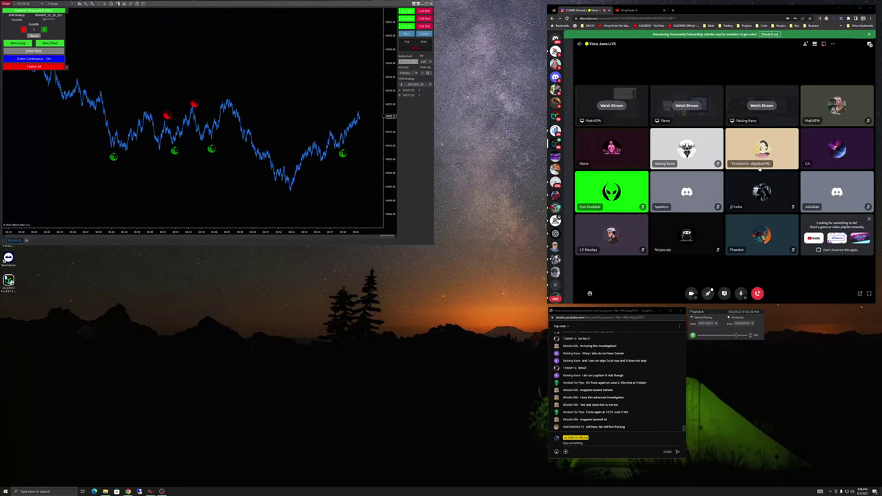
Watch the second shared stream in the voice call again and reopen Task Manager to check running processes
left_click(678, 106)
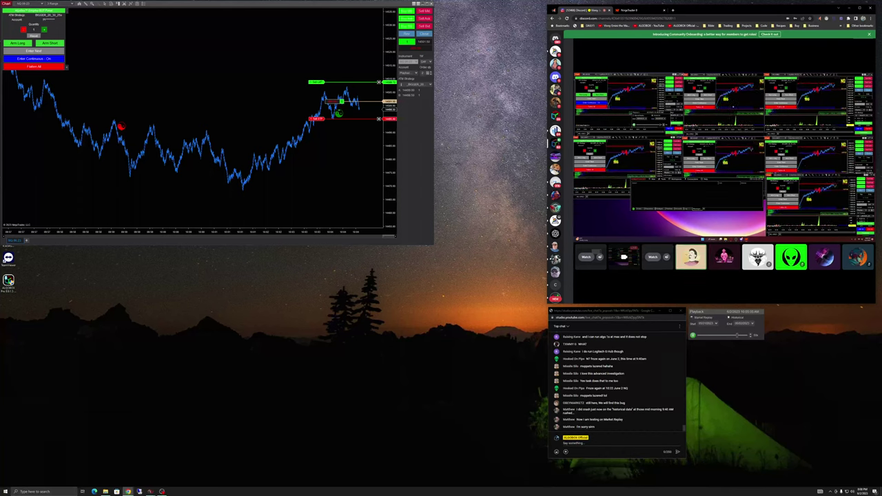
right_click(487, 491)
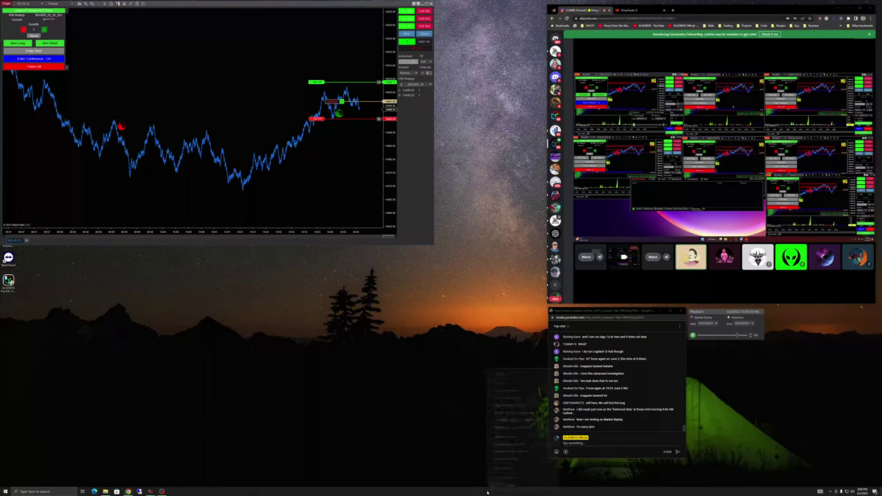
left_click(505, 469)
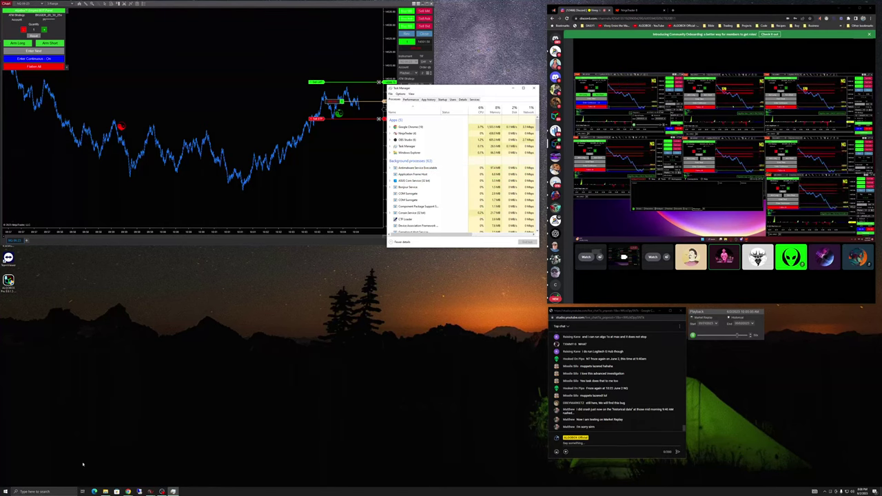
Examine the background and Windows processes running in Task Manager
left_click(5, 491)
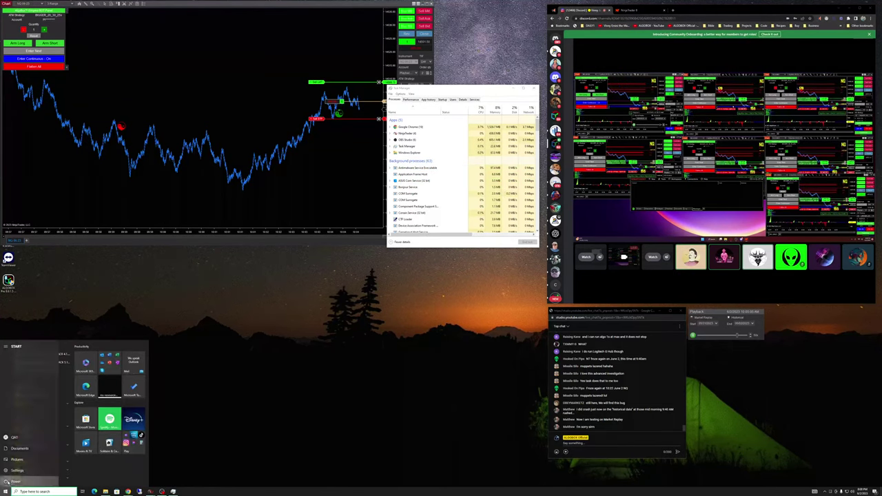
left_click(7, 481)
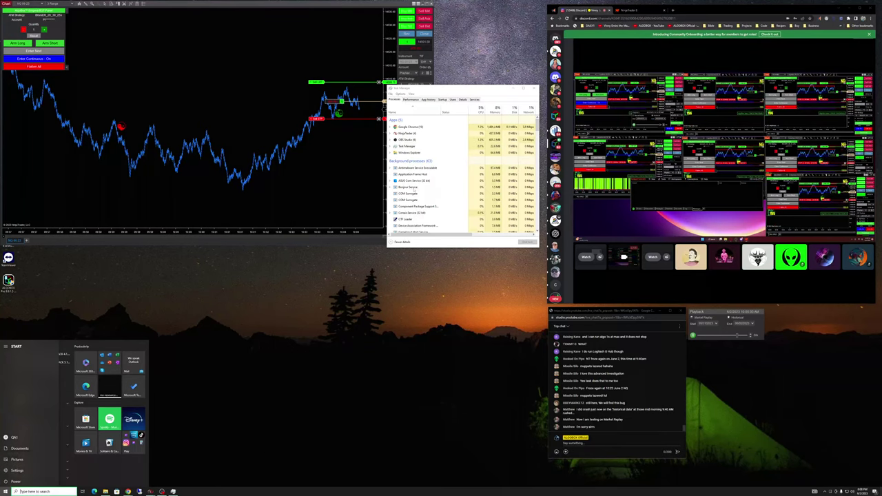
scroll(437, 212, "down", 1)
scroll(437, 212, "down", 3)
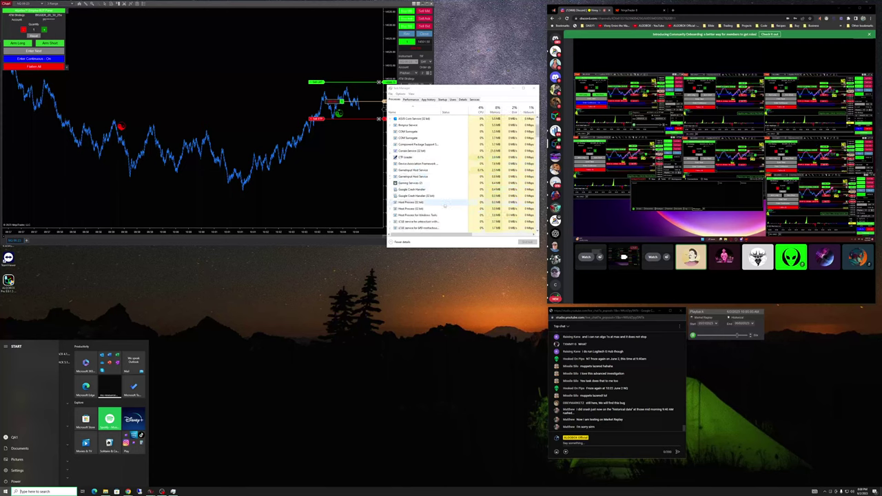
scroll(436, 186, "down", 4)
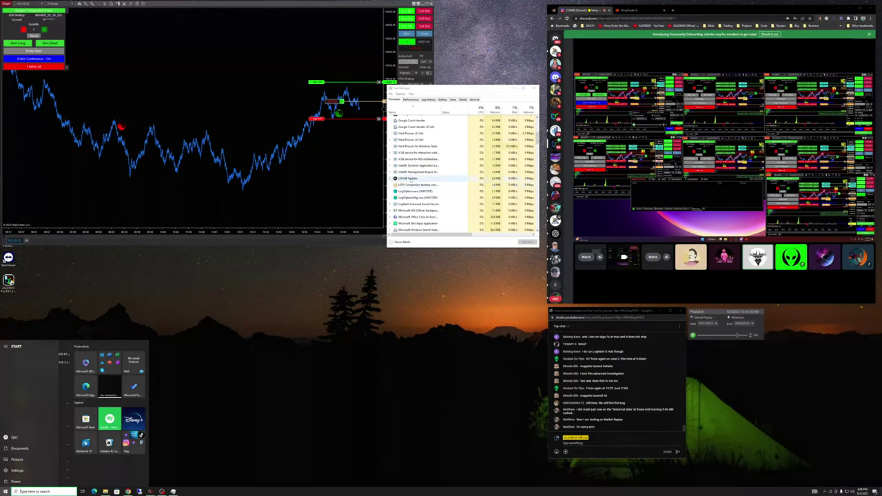
scroll(435, 187, "down", 1)
scroll(432, 189, "down", 5)
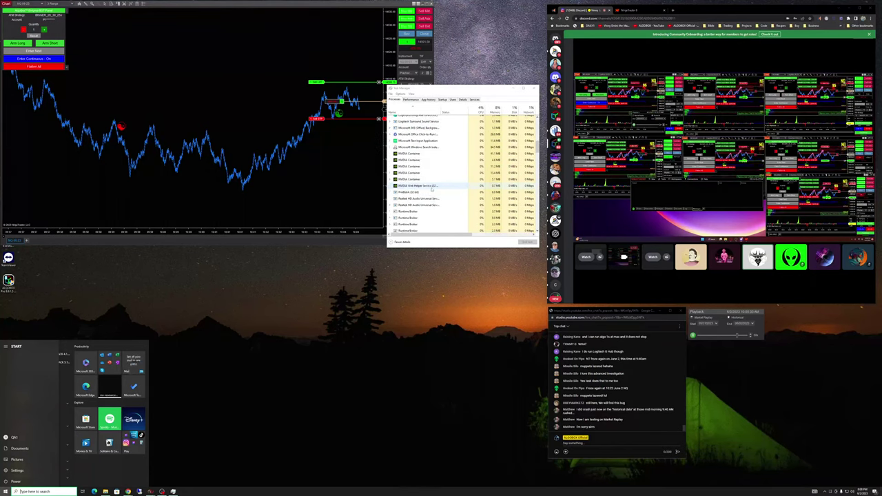
scroll(432, 190, "down", 5)
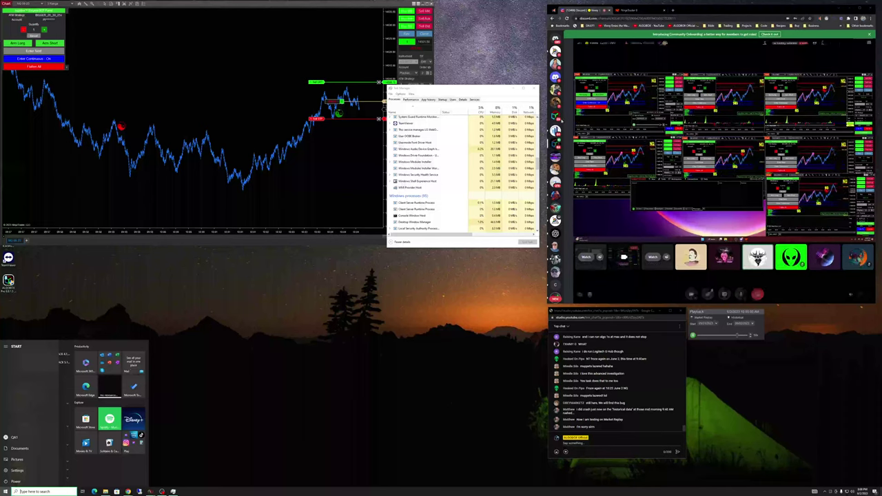
scroll(431, 189, "down", 1)
Find the live voice channel in the Discord server's channel list and watch the third listed participant's shared screen
left_click(577, 152)
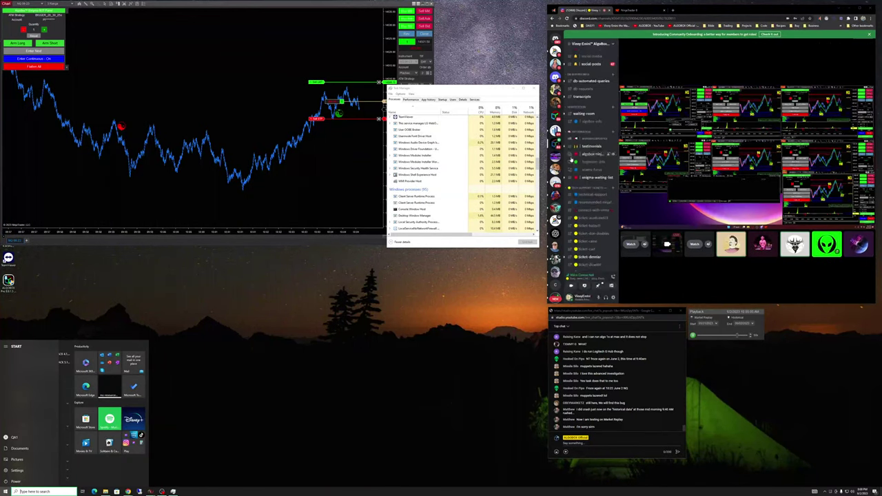
scroll(599, 198, "down", 8)
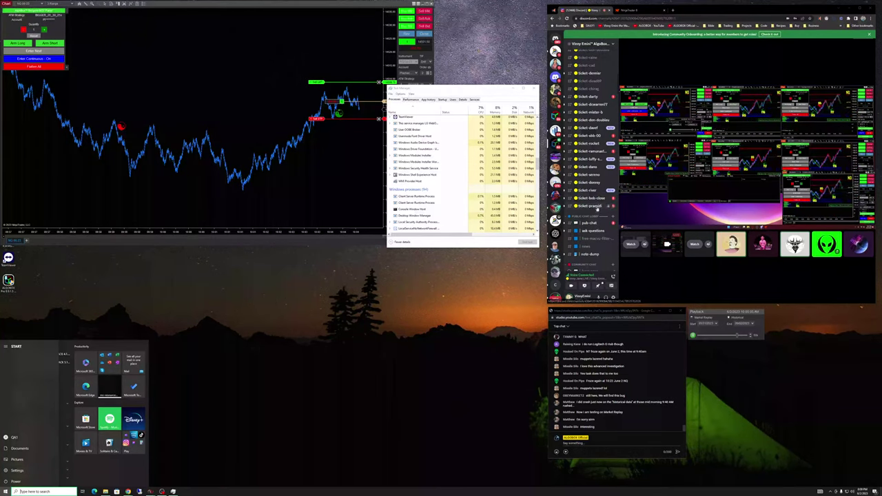
scroll(598, 193, "up", 3)
scroll(599, 189, "down", 10)
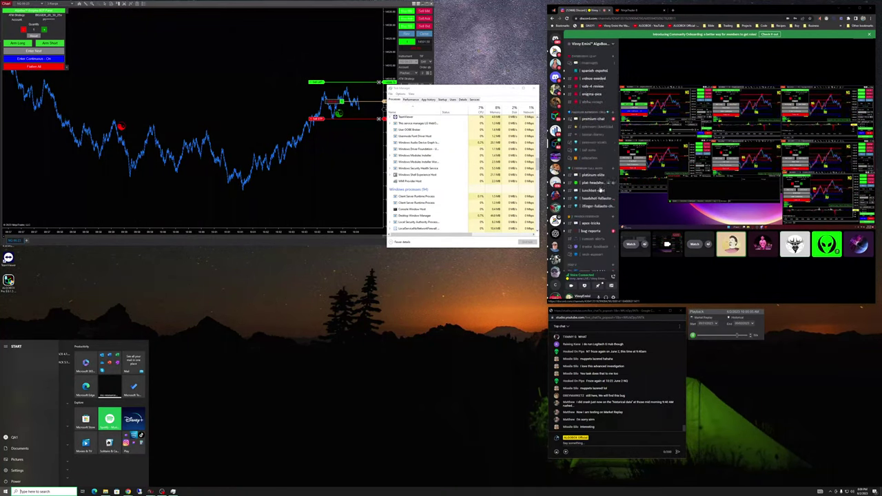
scroll(601, 190, "down", 2)
mouse_move(590, 196)
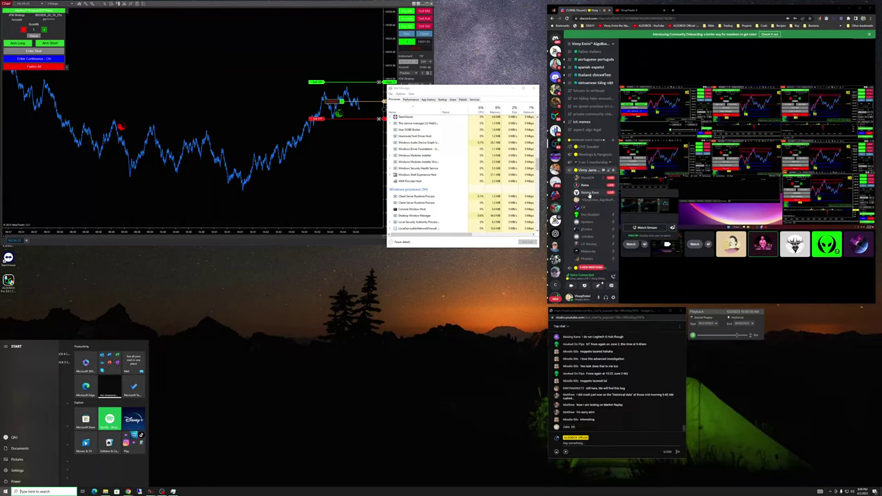
left_click(591, 196)
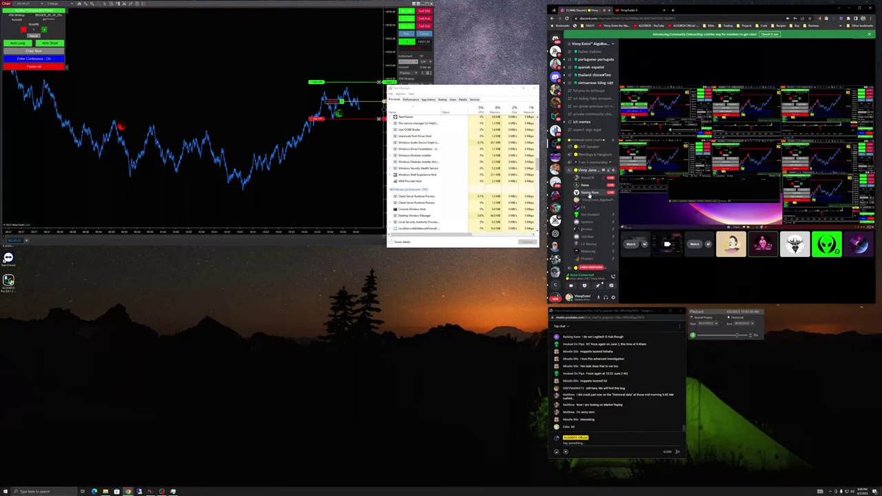
left_click(590, 196)
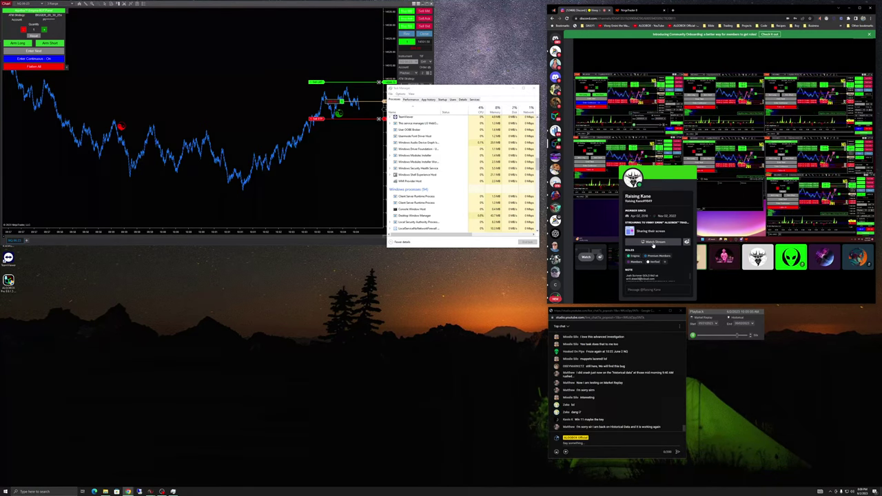
left_click(653, 243)
mouse_move(689, 214)
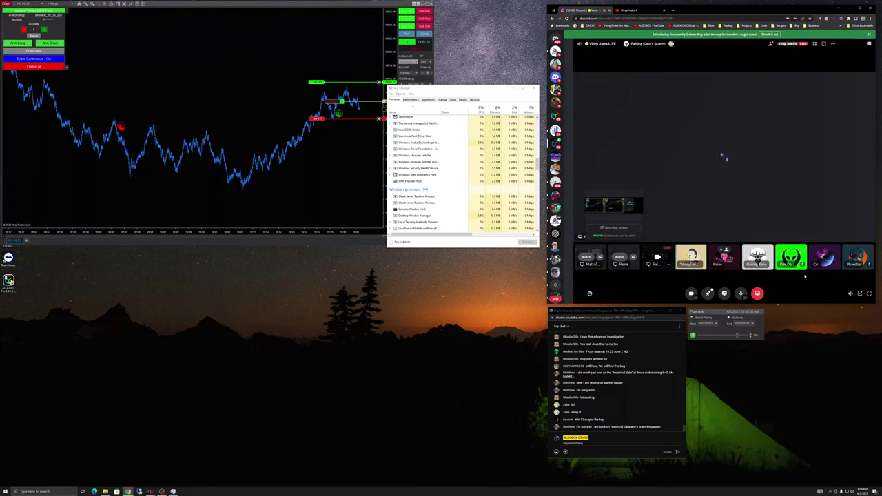
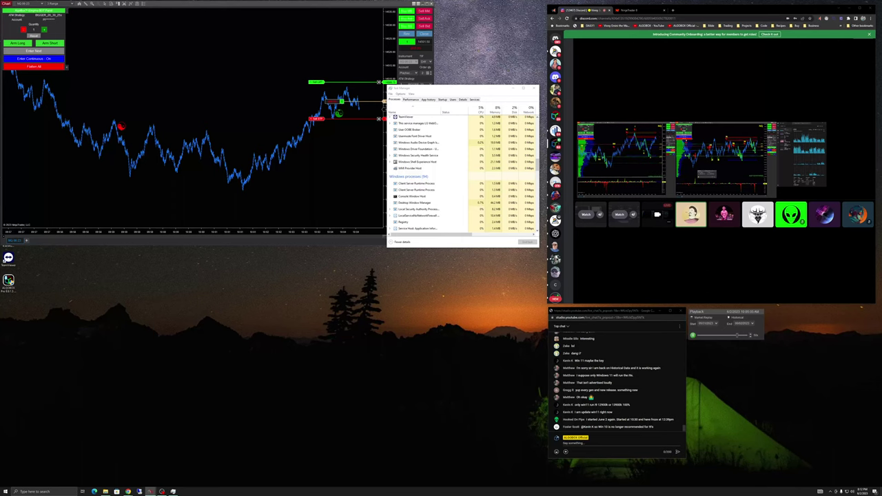
Bring up Task Manager, check the CPU performance graphs and close it
right_click(482, 492)
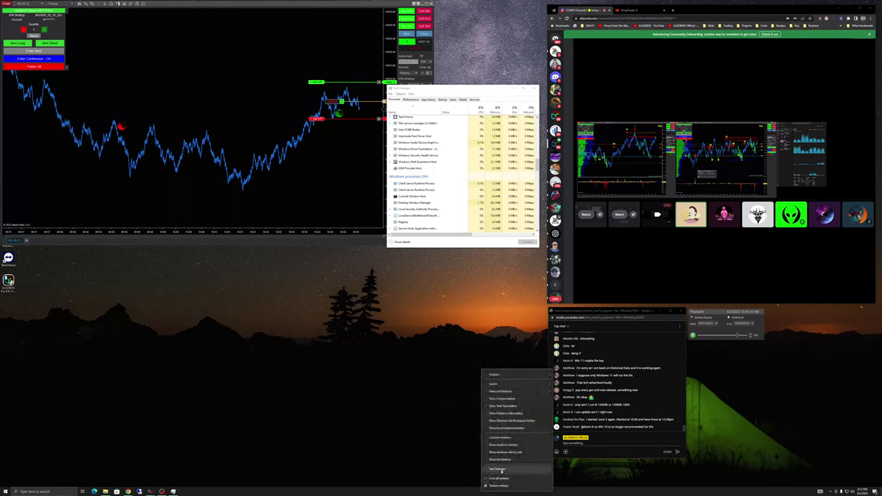
left_click(497, 468)
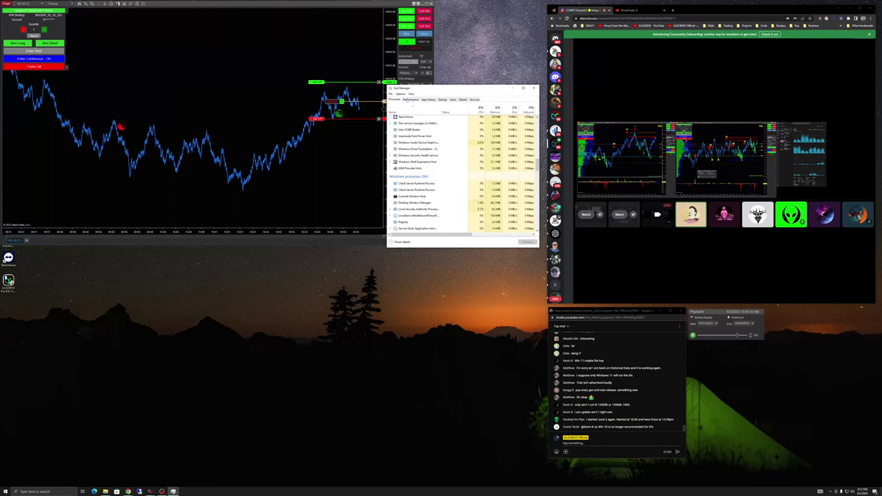
left_click(411, 100)
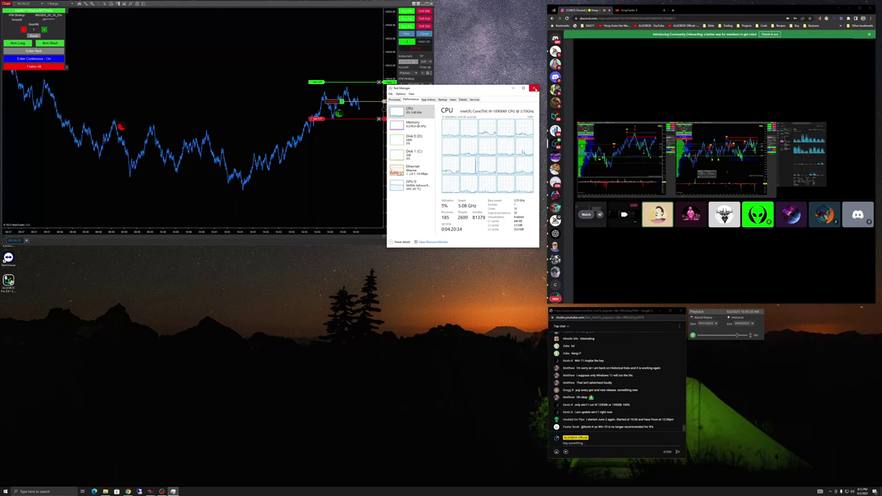
left_click(534, 89)
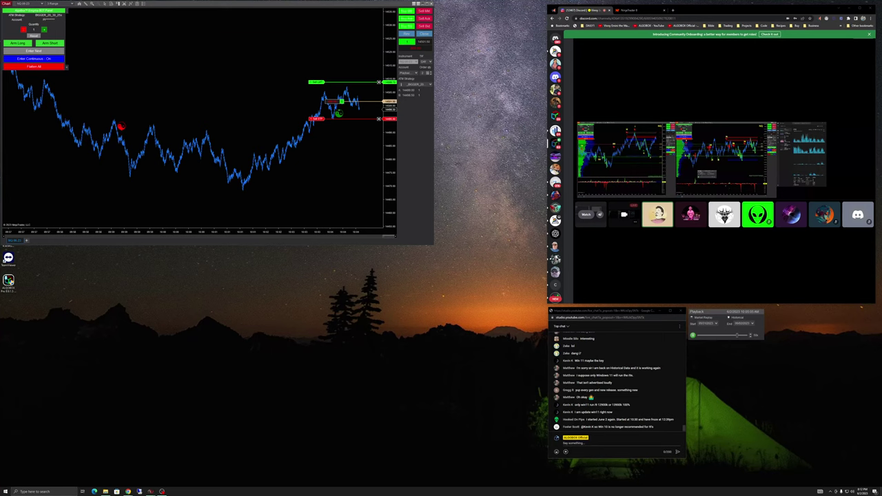
Reopen Task Manager, end the NinjaTrader task and move the Task Manager window beside the live chat
right_click(455, 491)
left_click(471, 469)
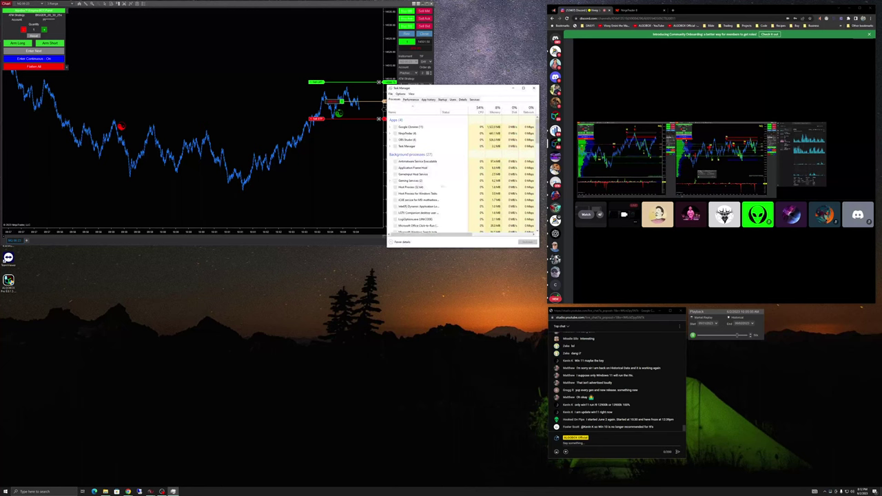
right_click(407, 133)
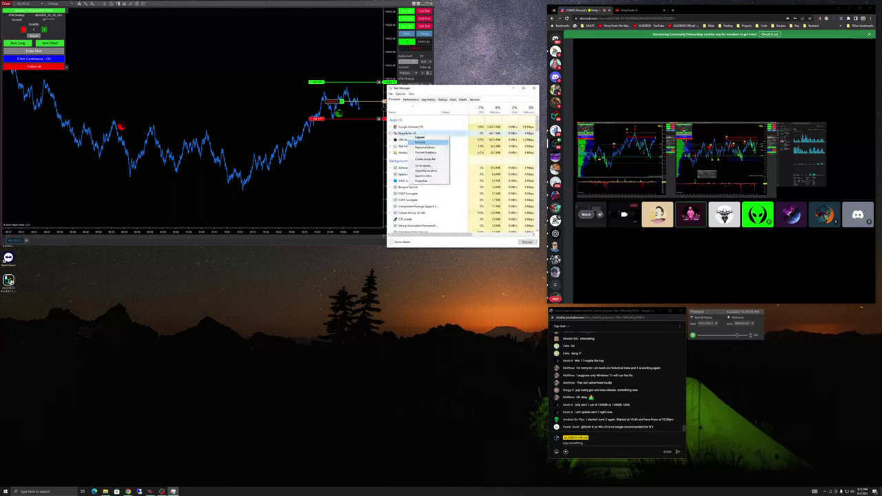
left_click(418, 143)
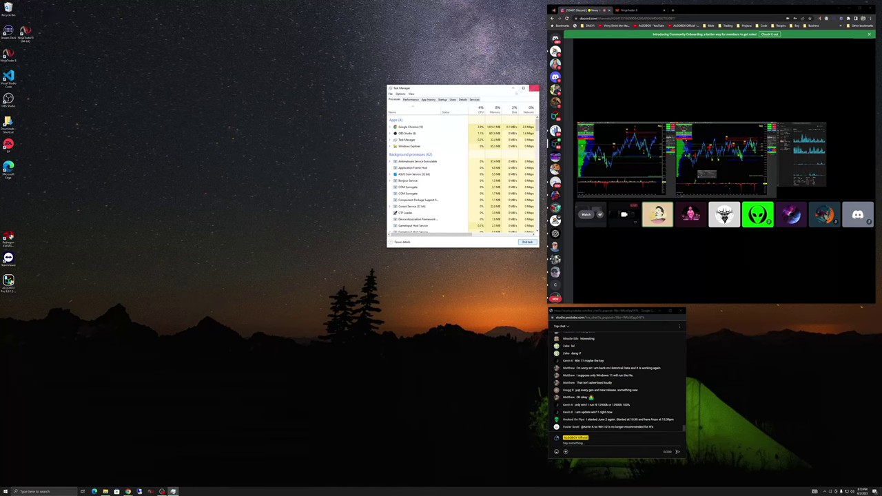
left_click_drag(492, 90, 821, 317)
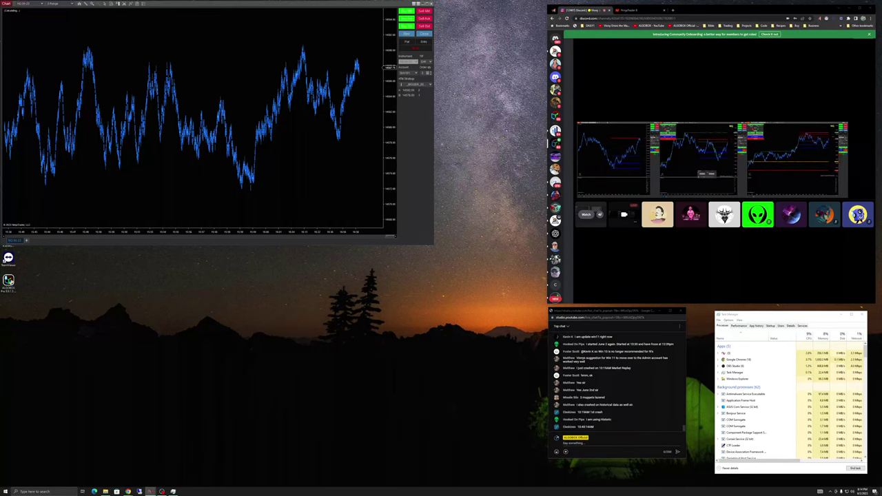
Jump the NinjaTrader playback to June 2, 2023 at 8:00:00 AM
mouse_move(868, 153)
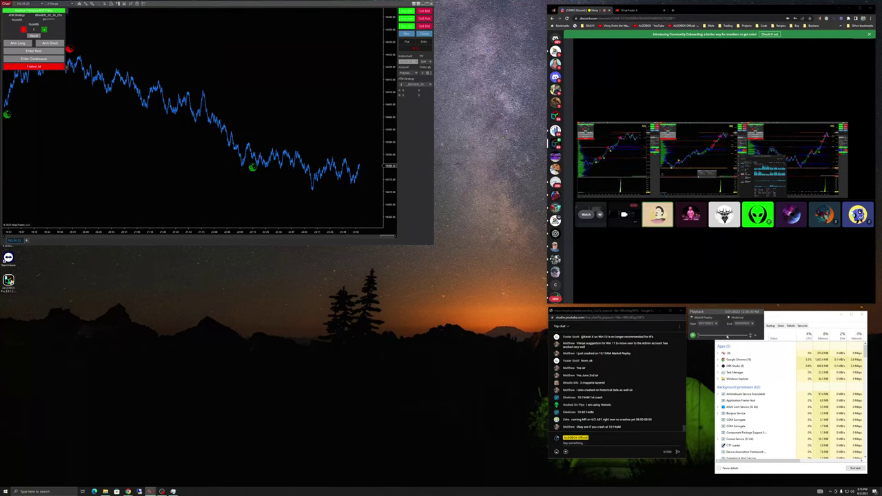
right_click(724, 334)
left_click(732, 340)
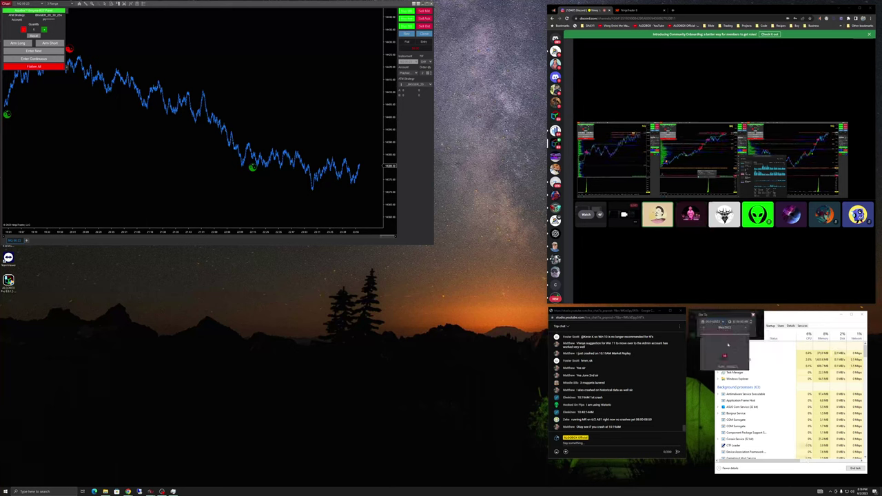
left_click(742, 330)
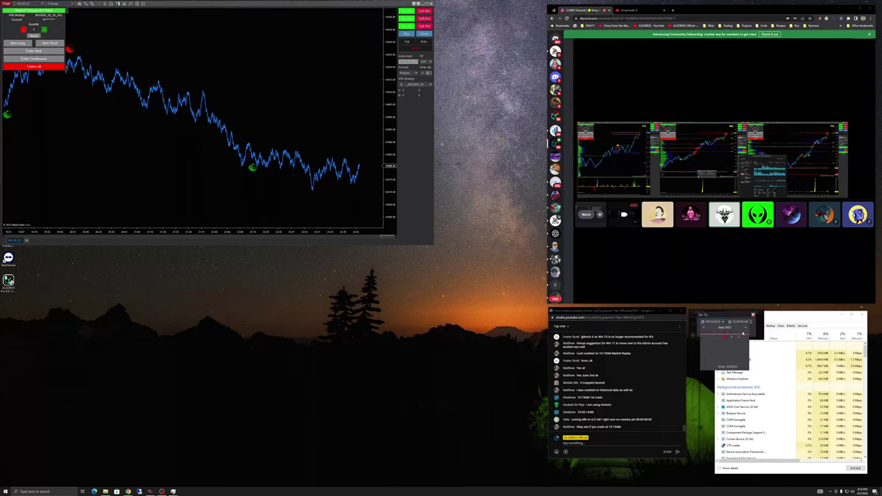
left_click(742, 336)
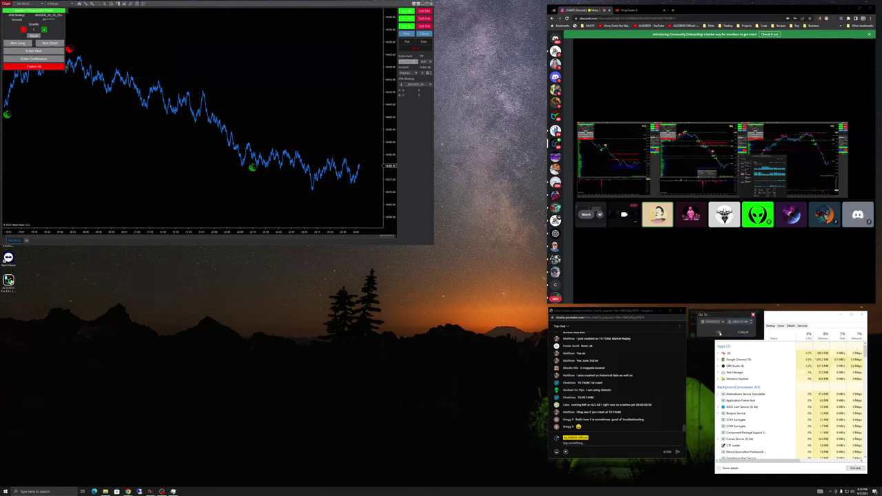
left_click(719, 332)
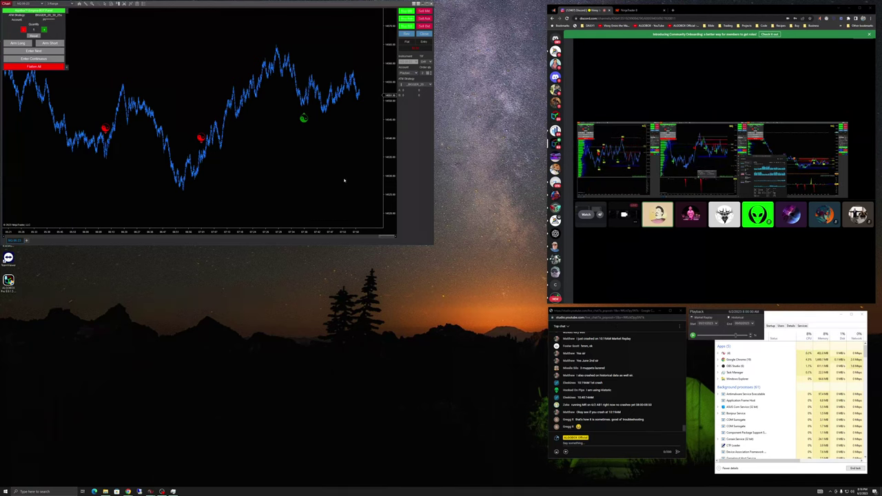
Arm long and short entries with Enter Continuous on in the AlgoBox panel, and run the June 2 playback
left_click(26, 44)
left_click(49, 43)
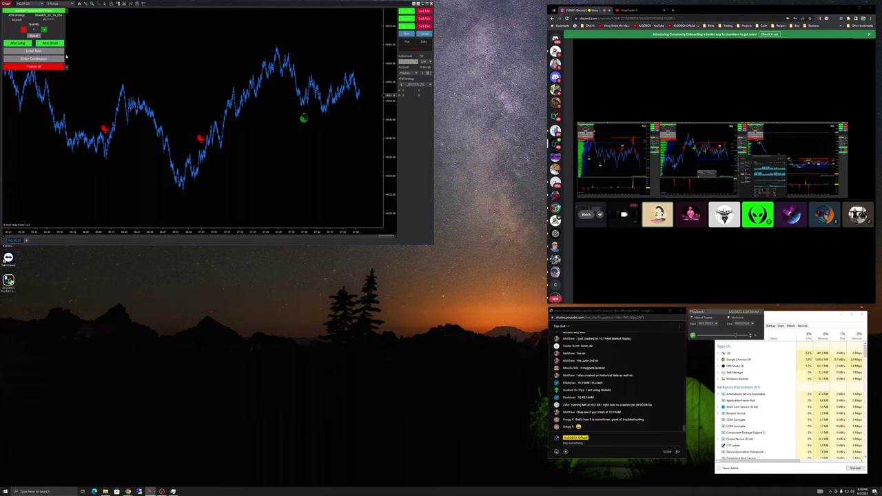
left_click(40, 59)
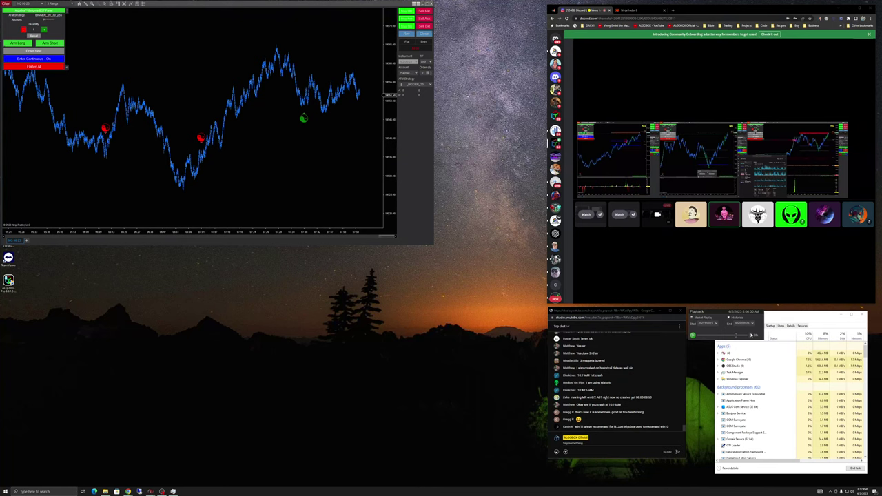
right_click(733, 331)
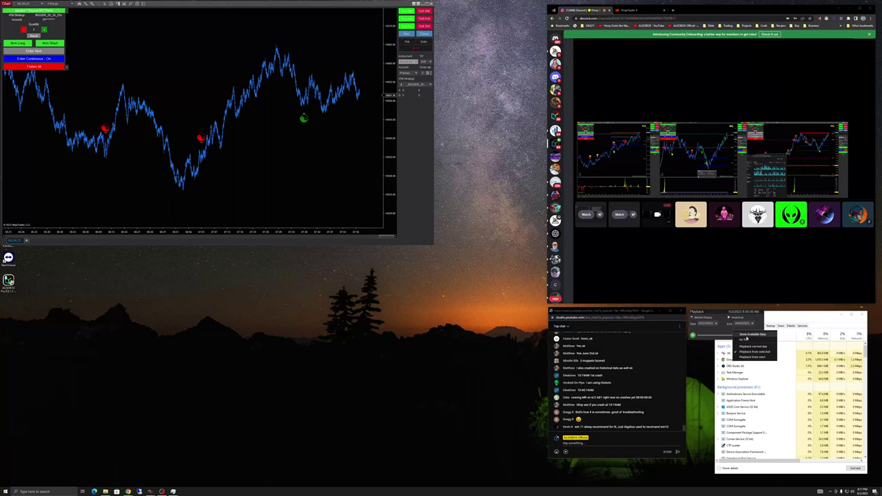
left_click(723, 334)
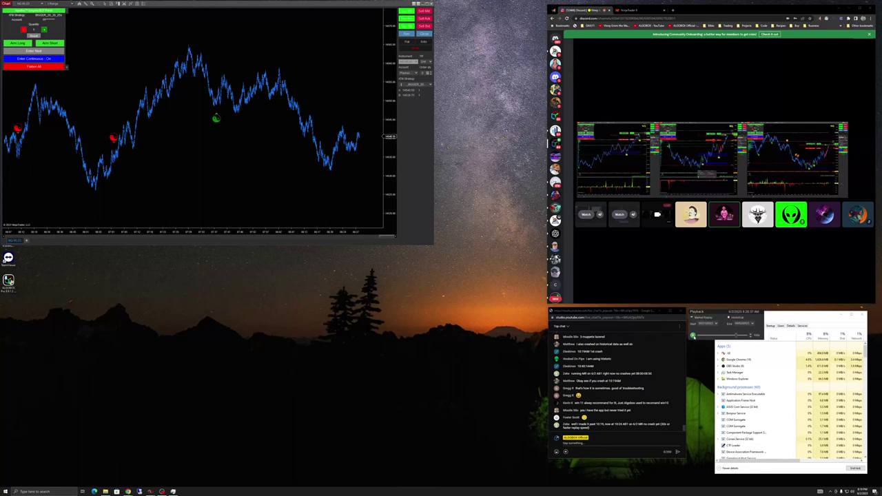
Switch to the other participant's multi-chart stream in the voice call and watch its playback in full screen
mouse_move(632, 242)
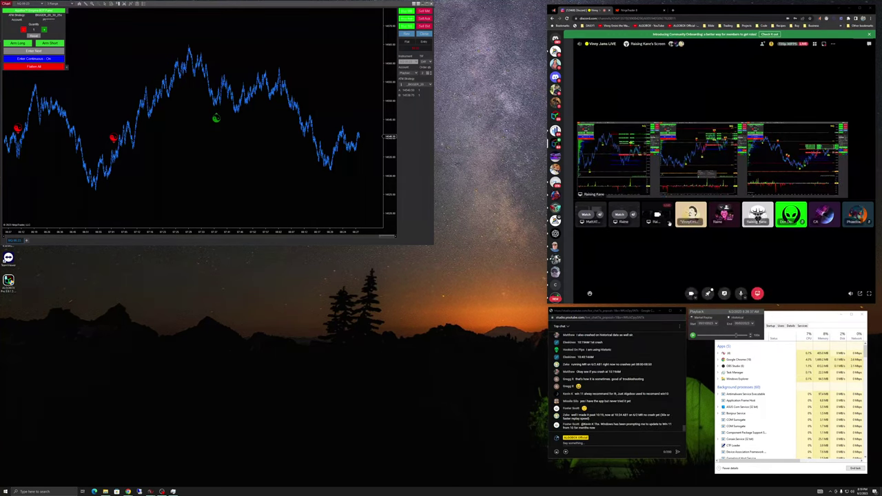
left_click(619, 215)
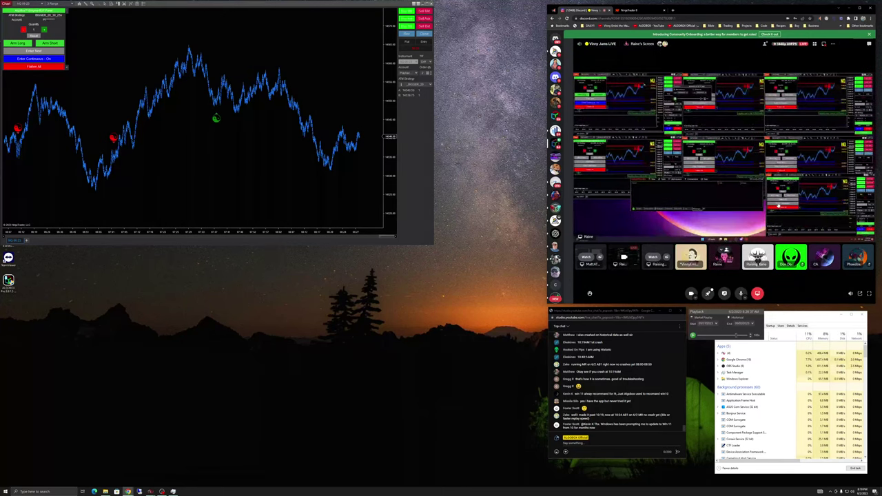
left_click(869, 293)
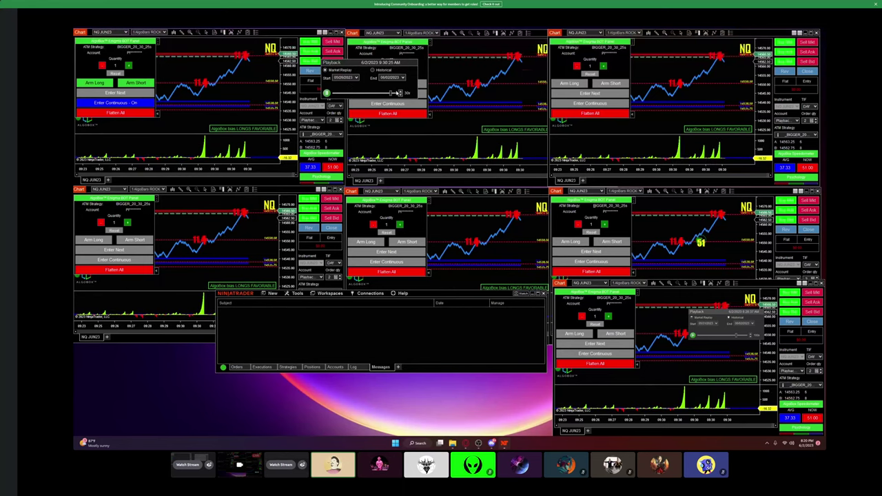
left_click_drag(392, 93, 401, 93)
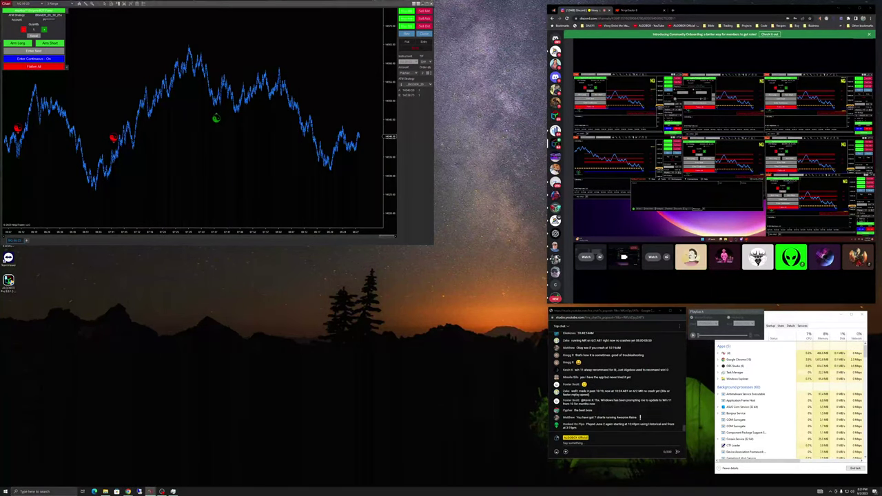
Bring up Task Manager, expand the NinjaTrader entry under Apps and end its task
right_click(439, 490)
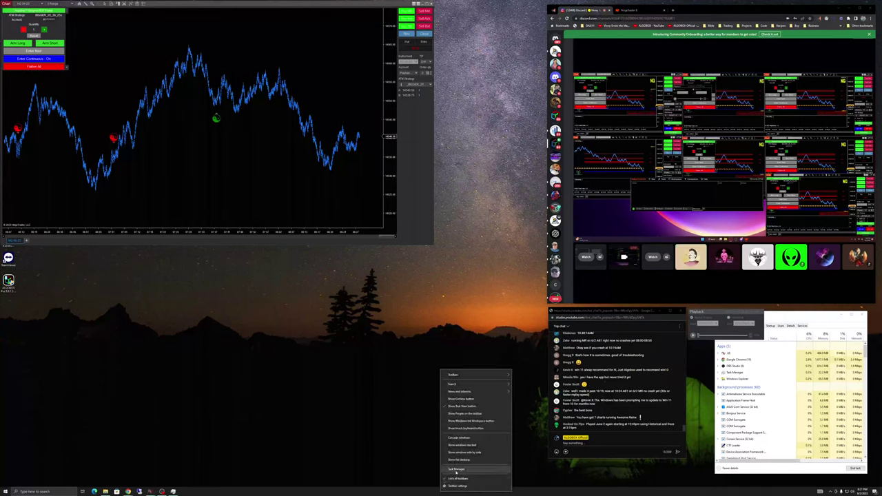
left_click(456, 470)
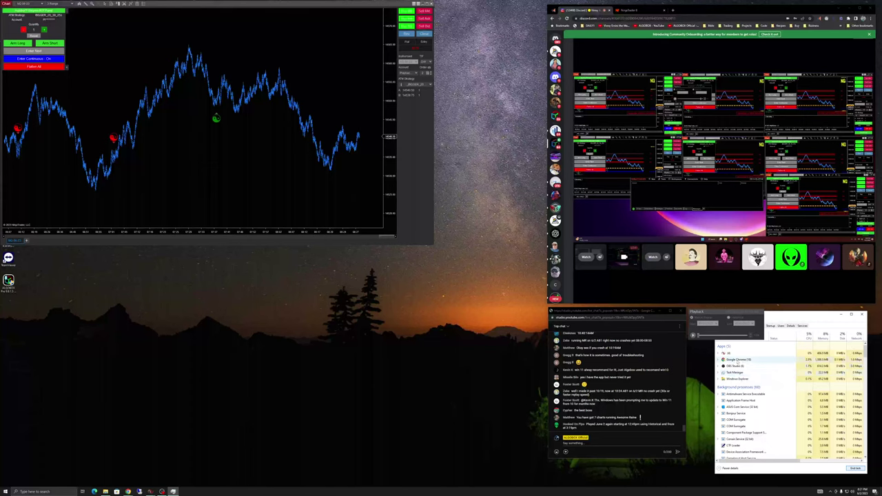
double_click(740, 354)
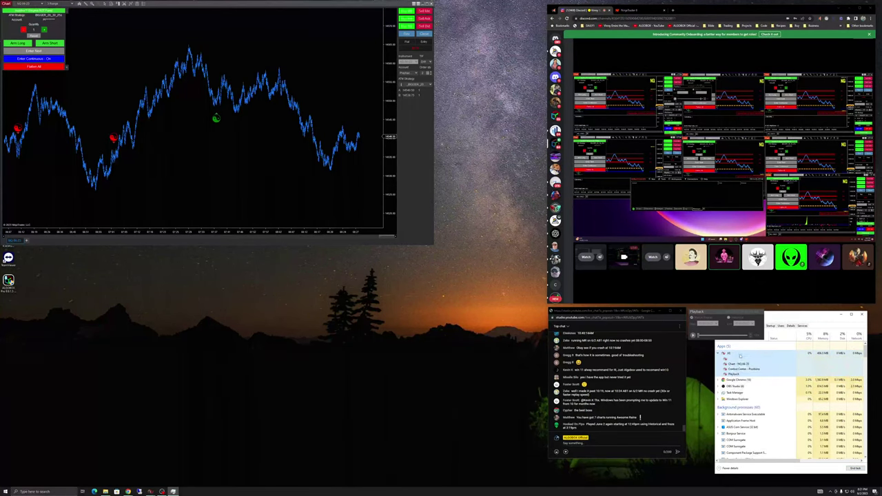
right_click(729, 354)
left_click(740, 372)
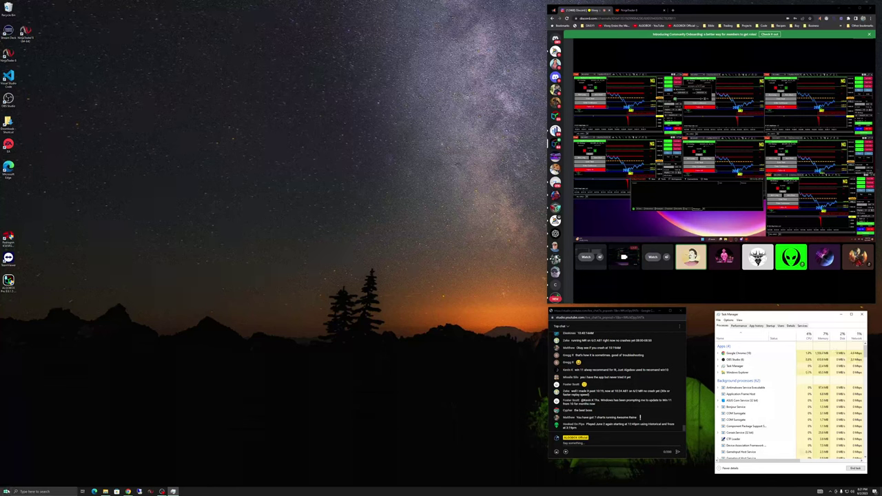
left_click(6, 490)
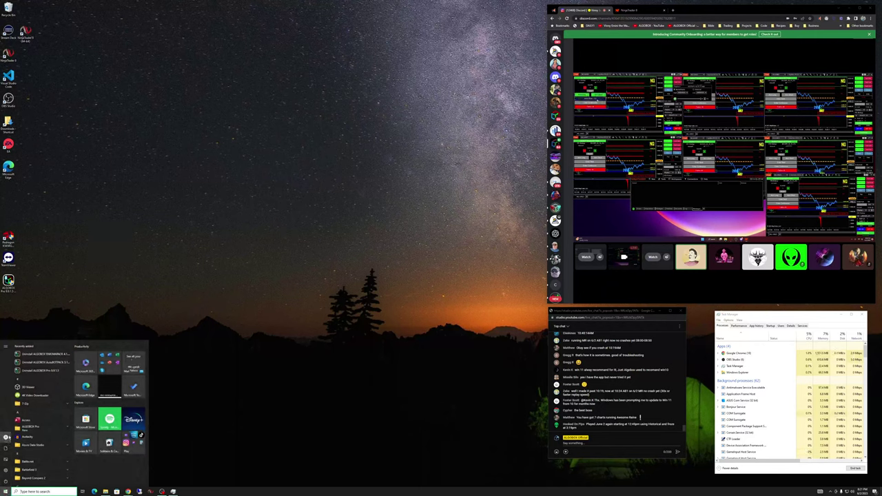
mouse_move(6, 437)
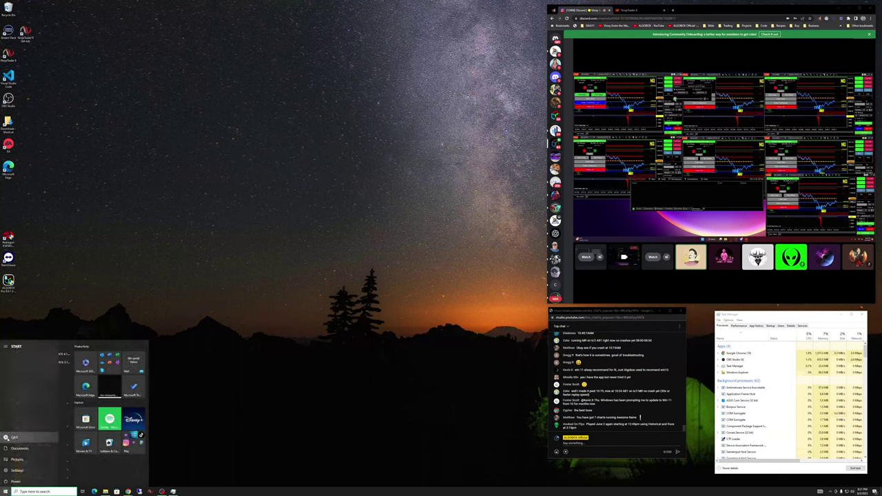
left_click(320, 427)
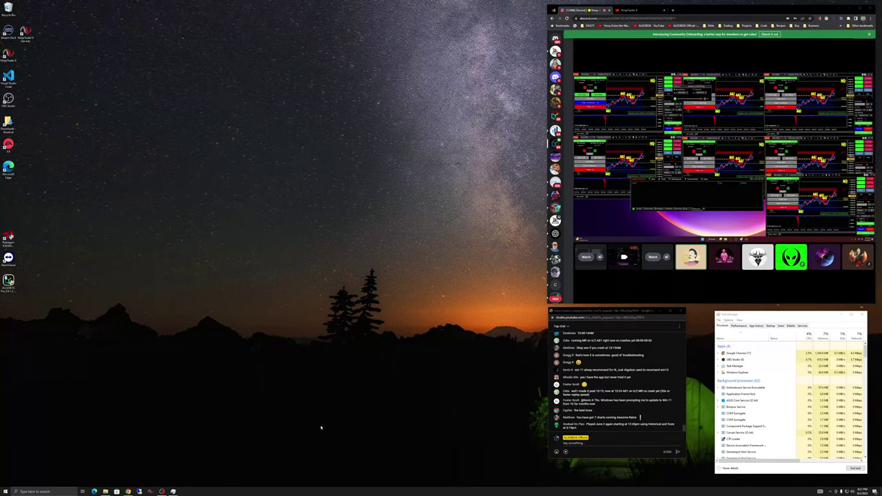
Search Windows for "security", open Windows Security at Virus & threat protection and move its window onto the empty desktop area
left_click(6, 491)
type("security")
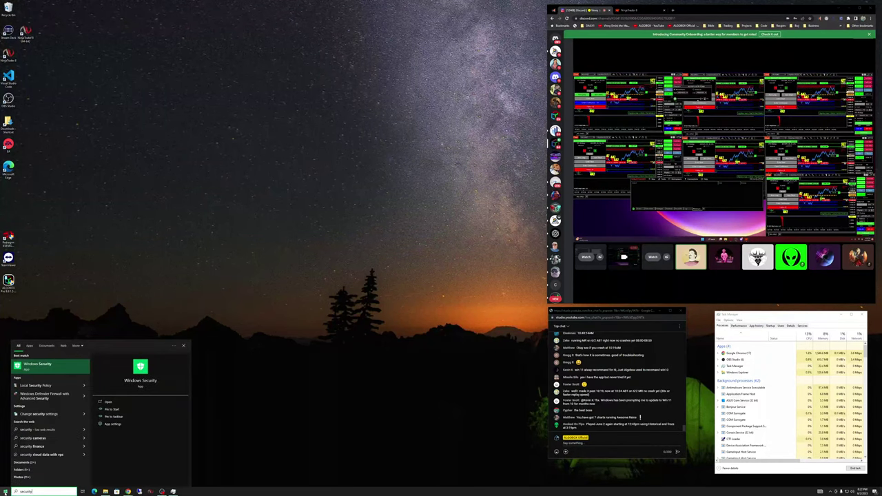
key("Return")
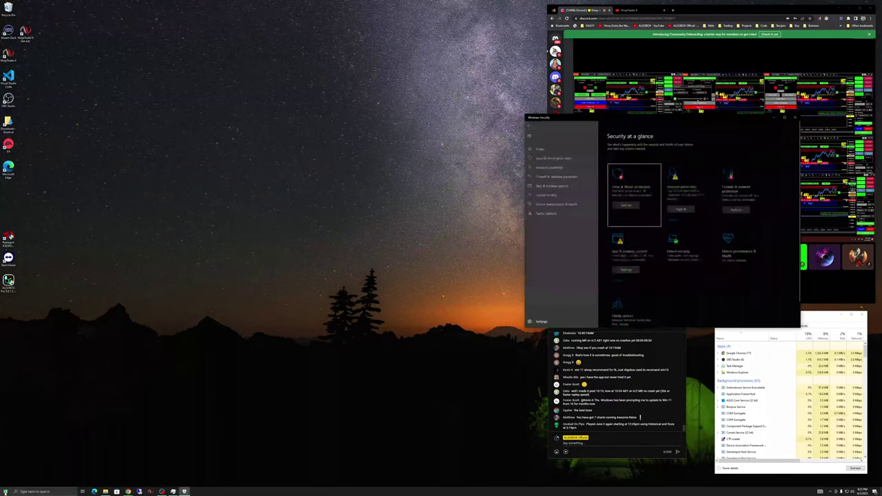
left_click(641, 195)
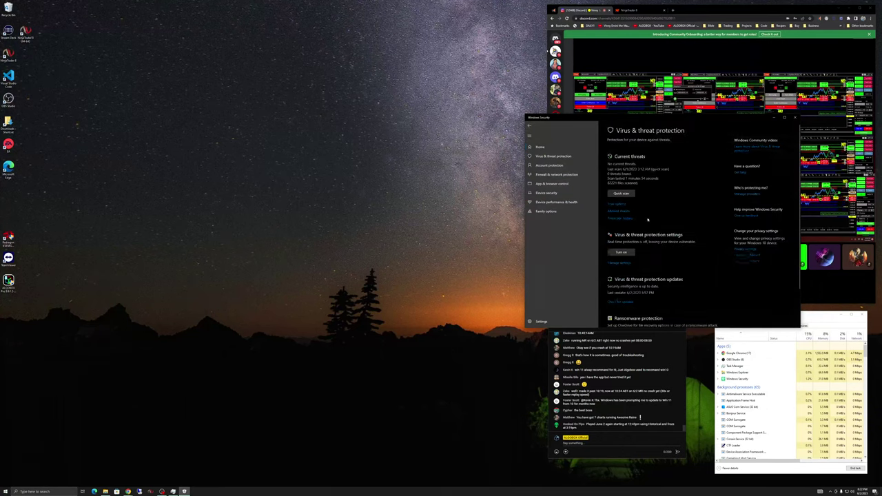
left_click_drag(710, 123, 364, 74)
Check the ransomware protection and controlled folder access settings, and return to the Virus & threat protection overview
scroll(296, 251, "down", 3)
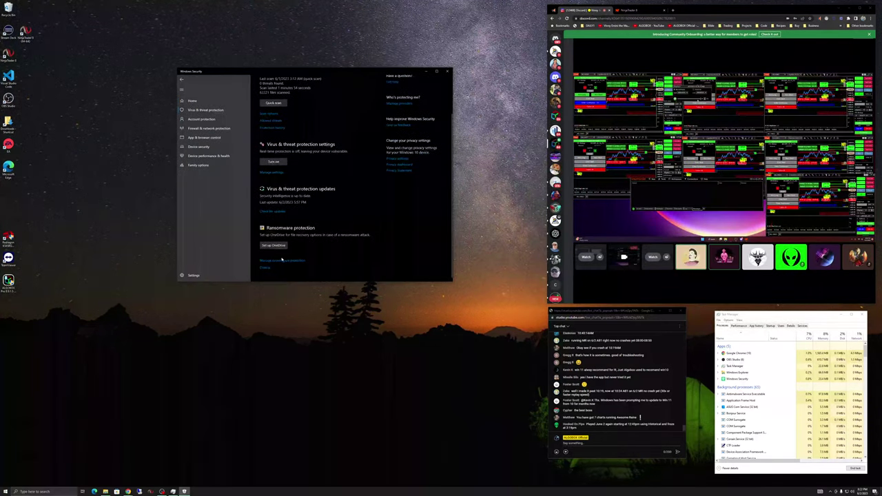
left_click(280, 261)
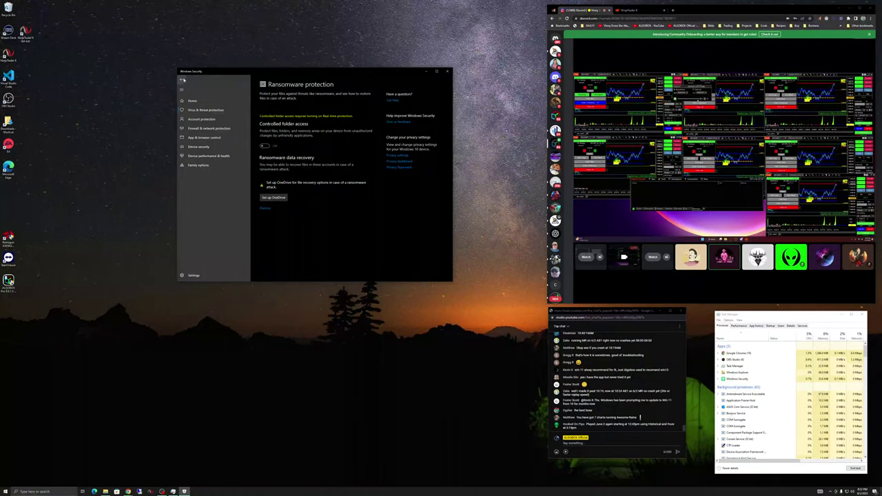
left_click(181, 79)
scroll(335, 250, "down", 1)
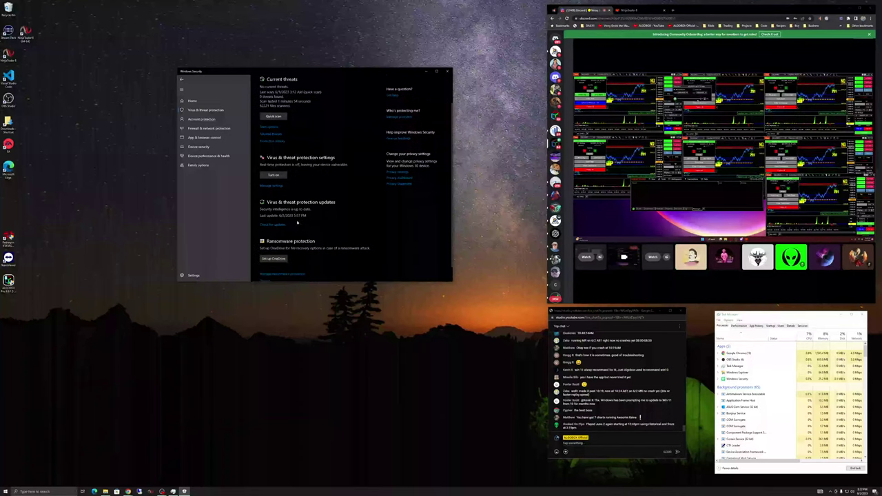
scroll(304, 222, "down", 1)
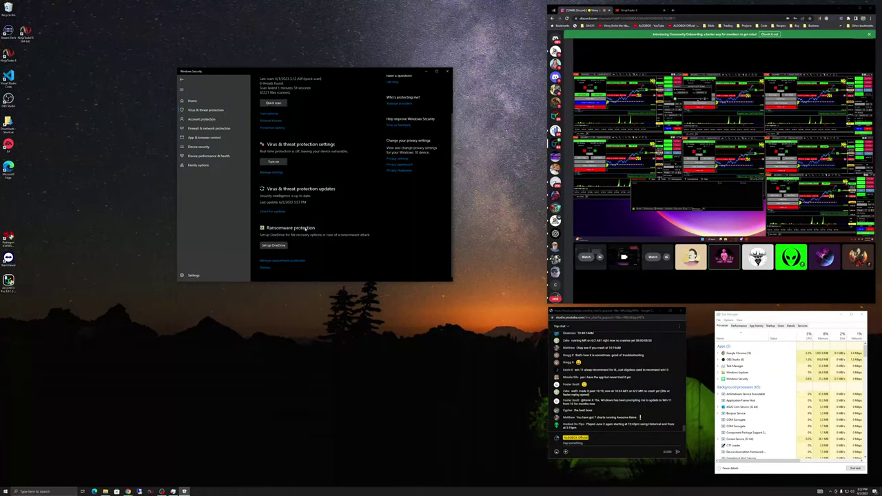
scroll(305, 228, "up", 1)
Review the virus & threat protection settings, including the folders excluded from Microsoft Defender scans and each protection switch
left_click(277, 208)
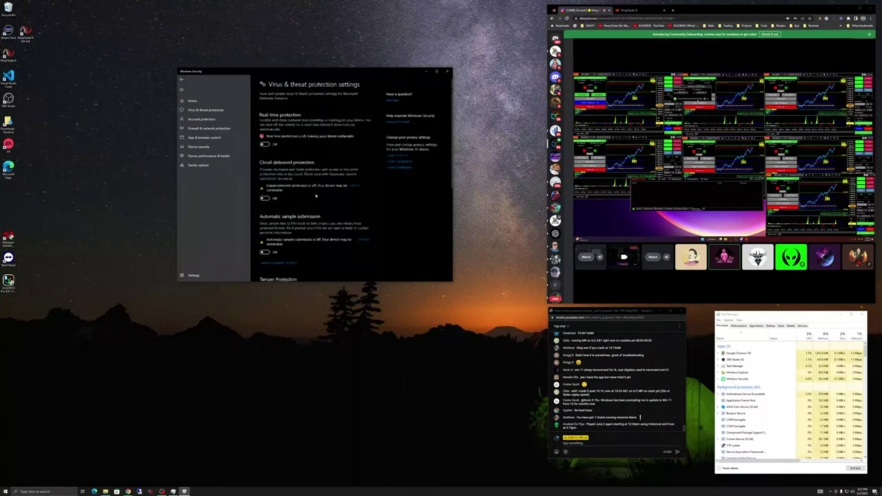
scroll(311, 200, "down", 5)
scroll(310, 199, "down", 1)
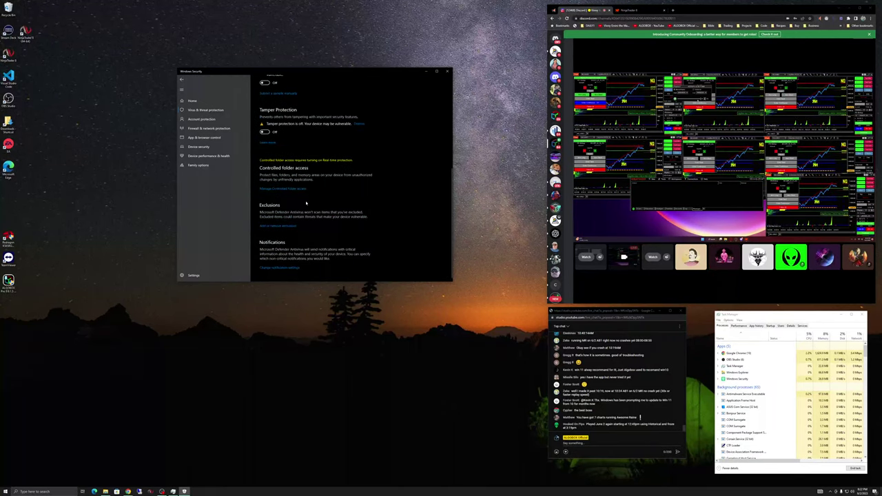
left_click(281, 226)
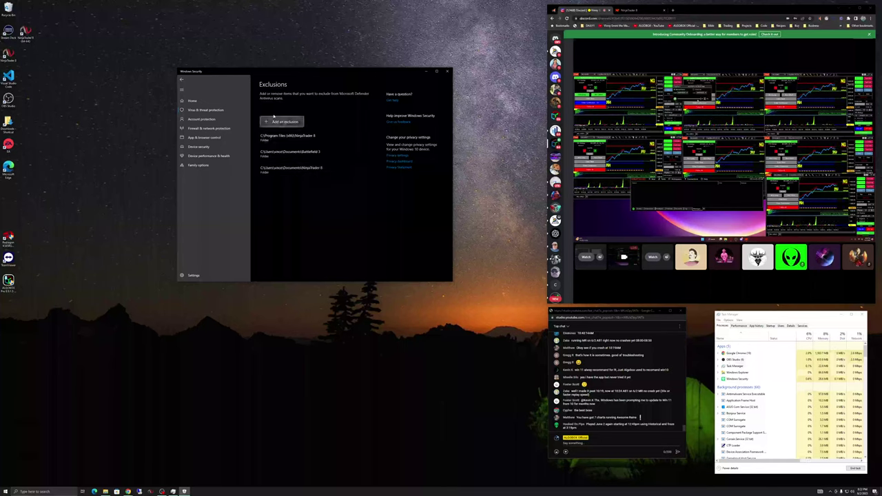
left_click(182, 79)
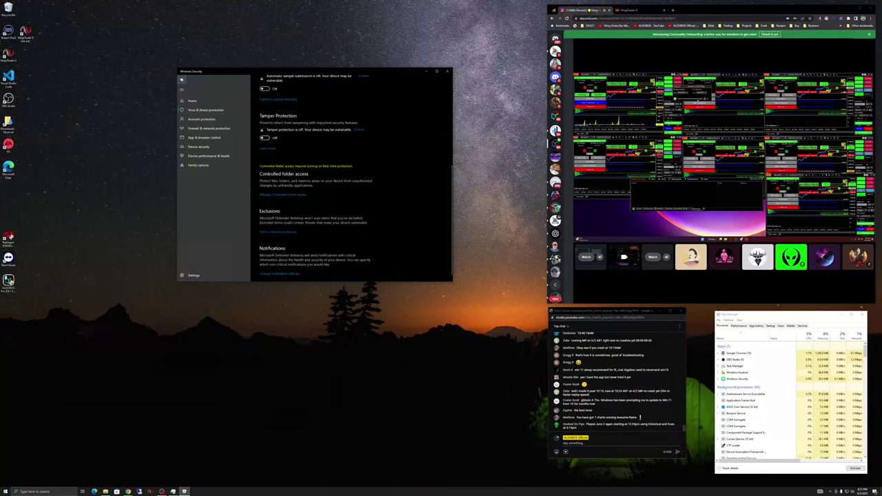
scroll(339, 223, "down", 1)
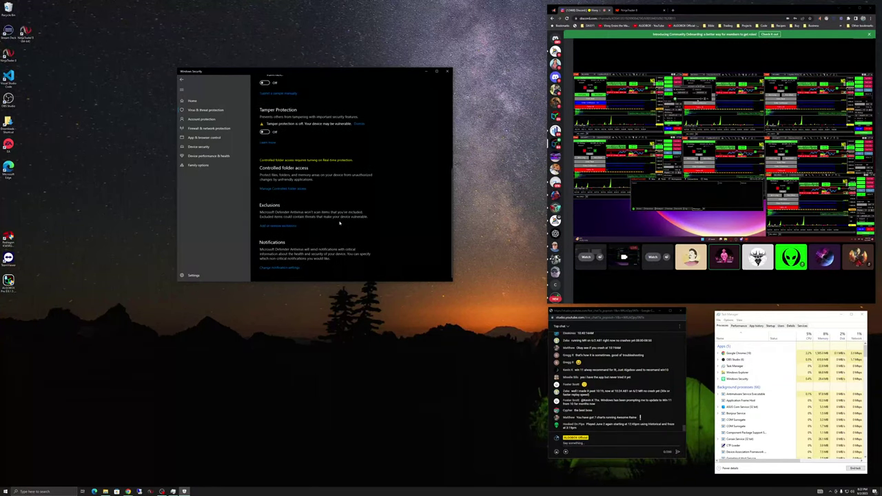
scroll(339, 223, "up", 2)
scroll(307, 200, "up", 1)
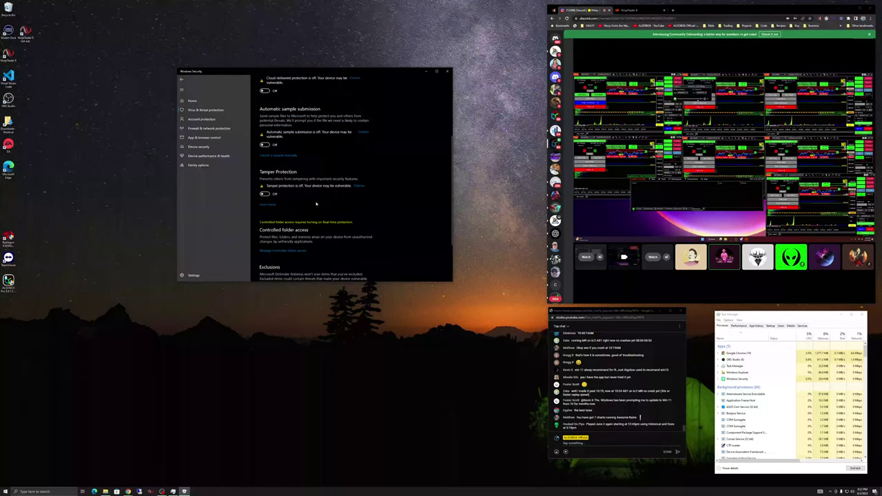
scroll(290, 190, "up", 1)
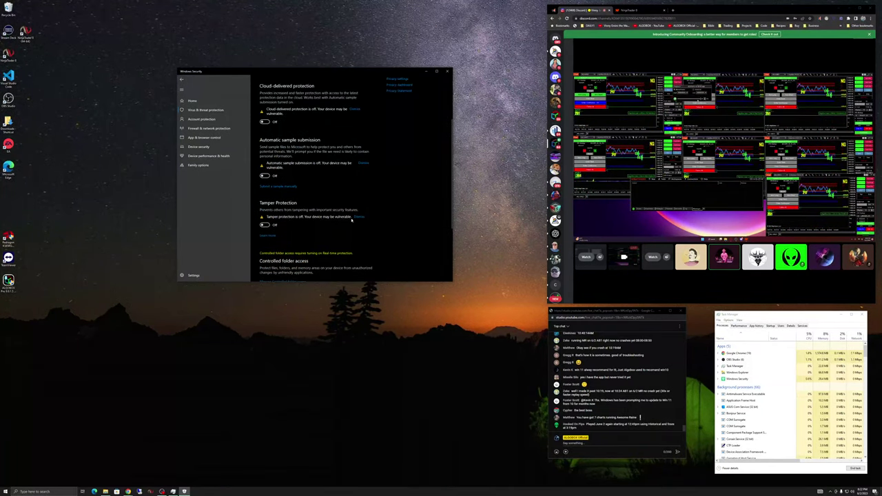
scroll(326, 221, "up", 2)
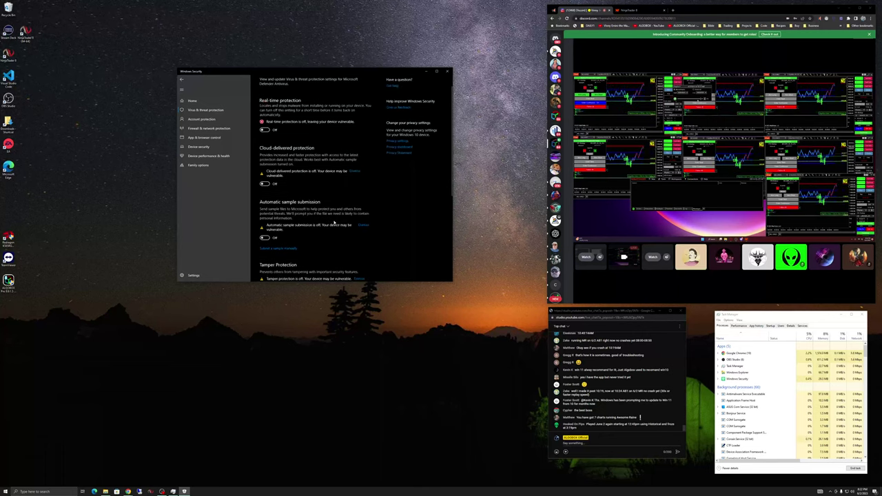
Turn off SmartScreen for Microsoft Edge and SmartScreen for Microsoft Store apps in the reputation-based protection settings
left_click(204, 137)
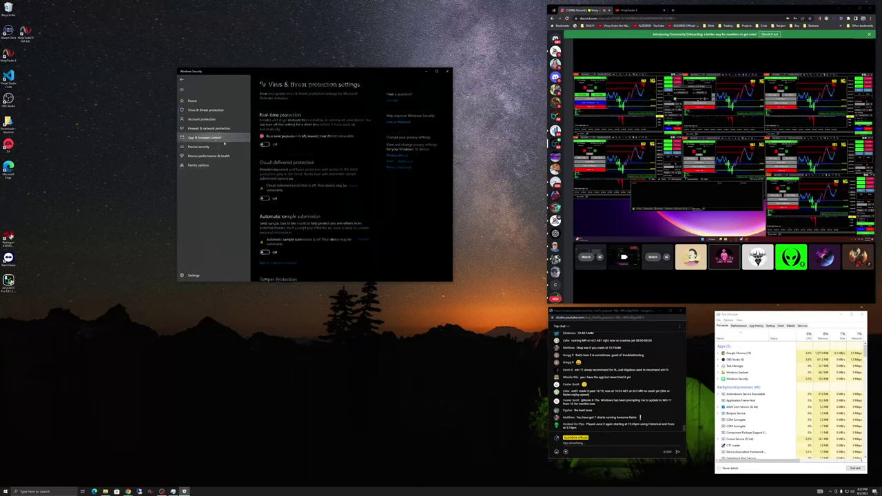
left_click(282, 149)
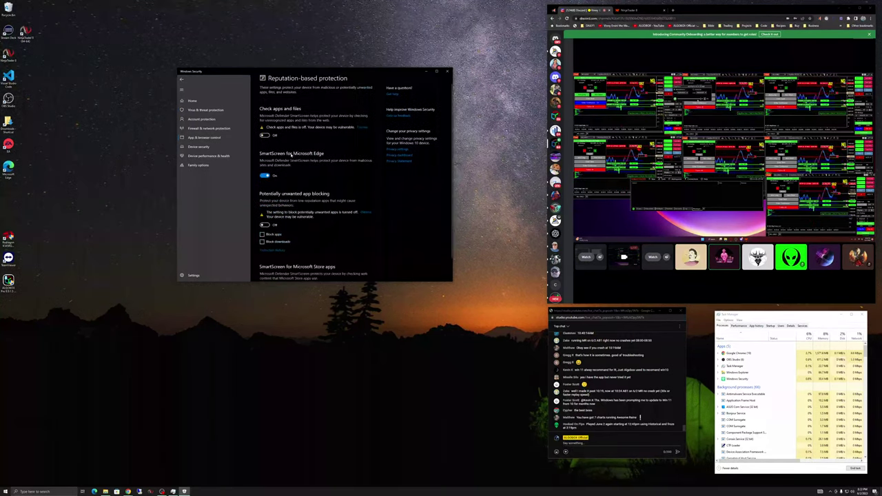
left_click(264, 177)
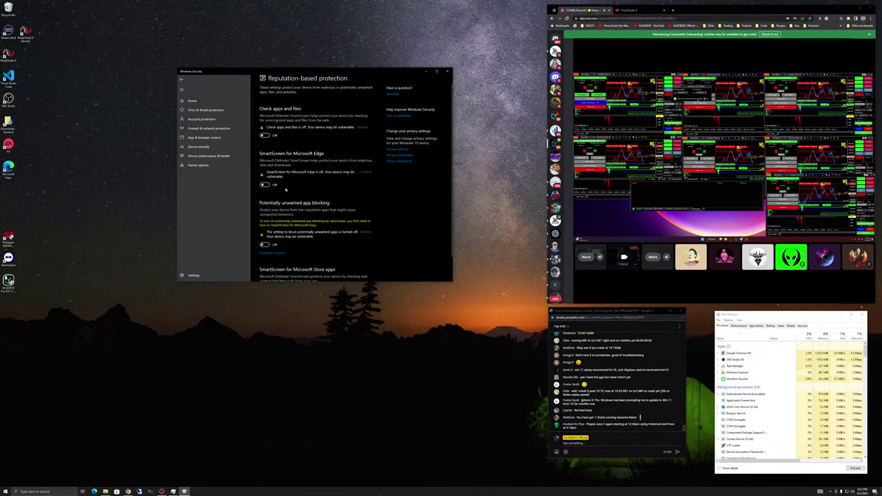
scroll(310, 207, "down", 1)
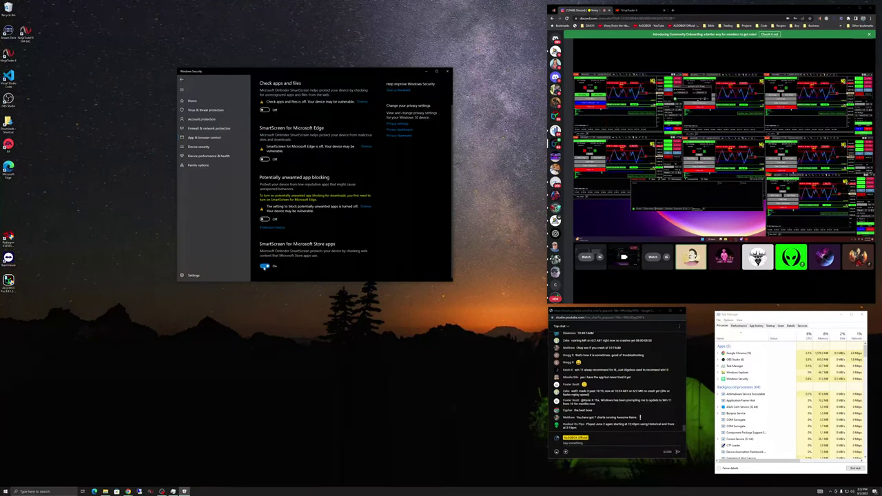
left_click(264, 267)
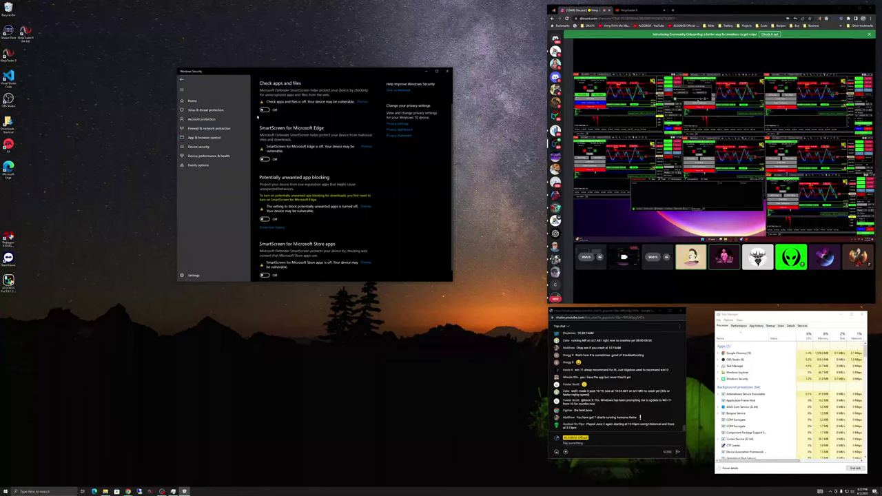
Review the exploit protection system settings under App & browser control, and close Windows Security
left_click(207, 137)
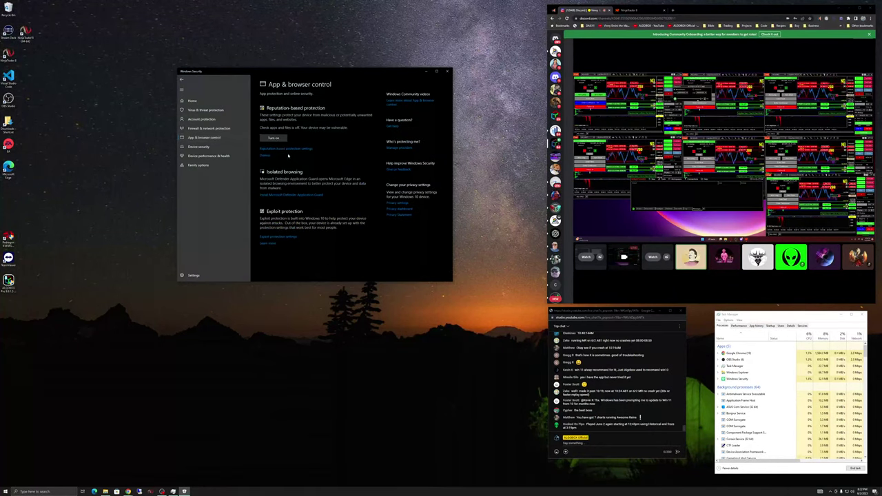
left_click(279, 236)
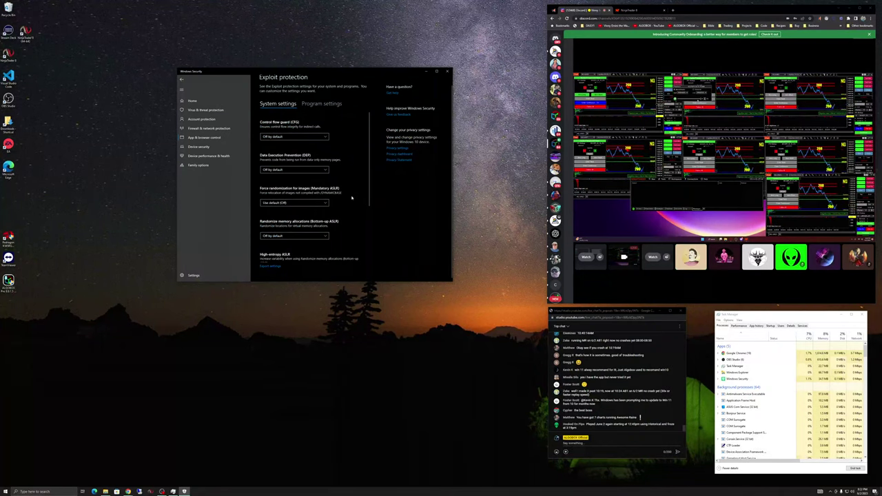
scroll(355, 193, "down", 2)
scroll(351, 198, "down", 1)
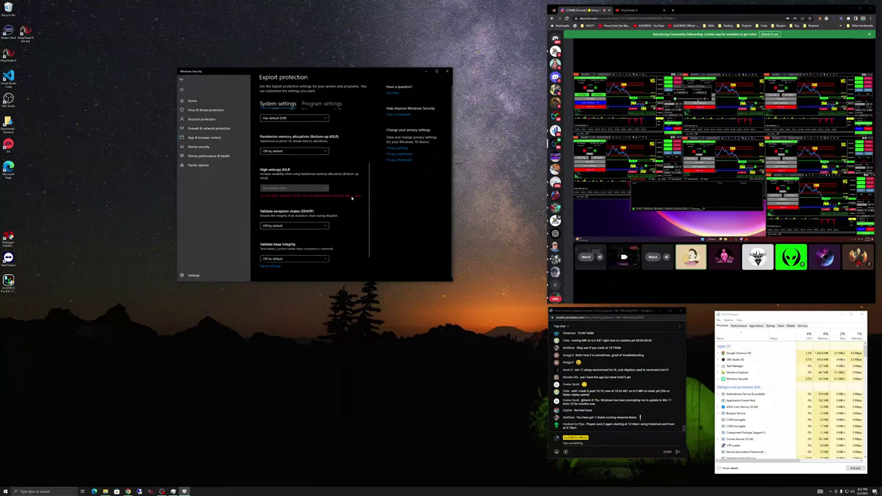
left_click(447, 72)
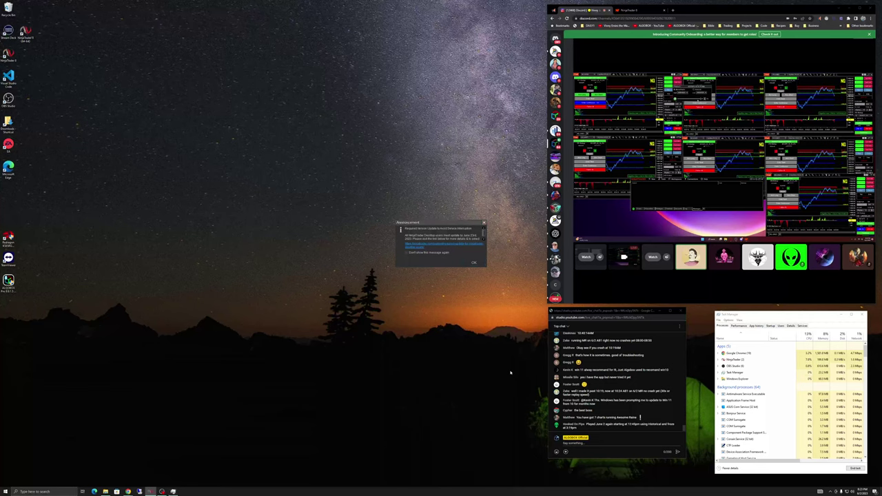
Dismiss NinjaTrader's startup announcement about the required version update
left_click(475, 263)
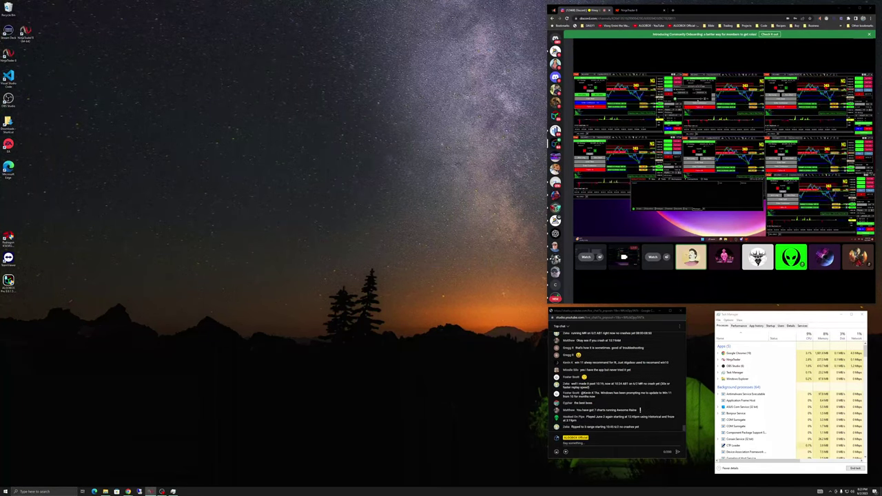